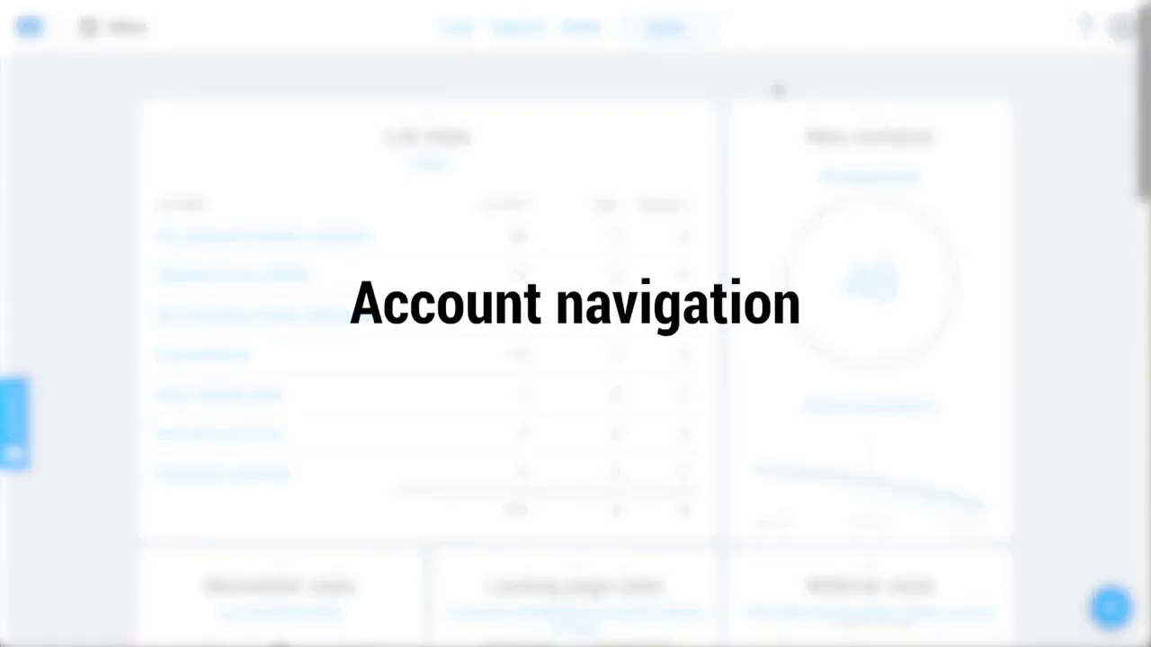
# Step: Look over the dashboard widgets and examine the available communication and growth tools
pyautogui.scroll(-6, 817, 301)
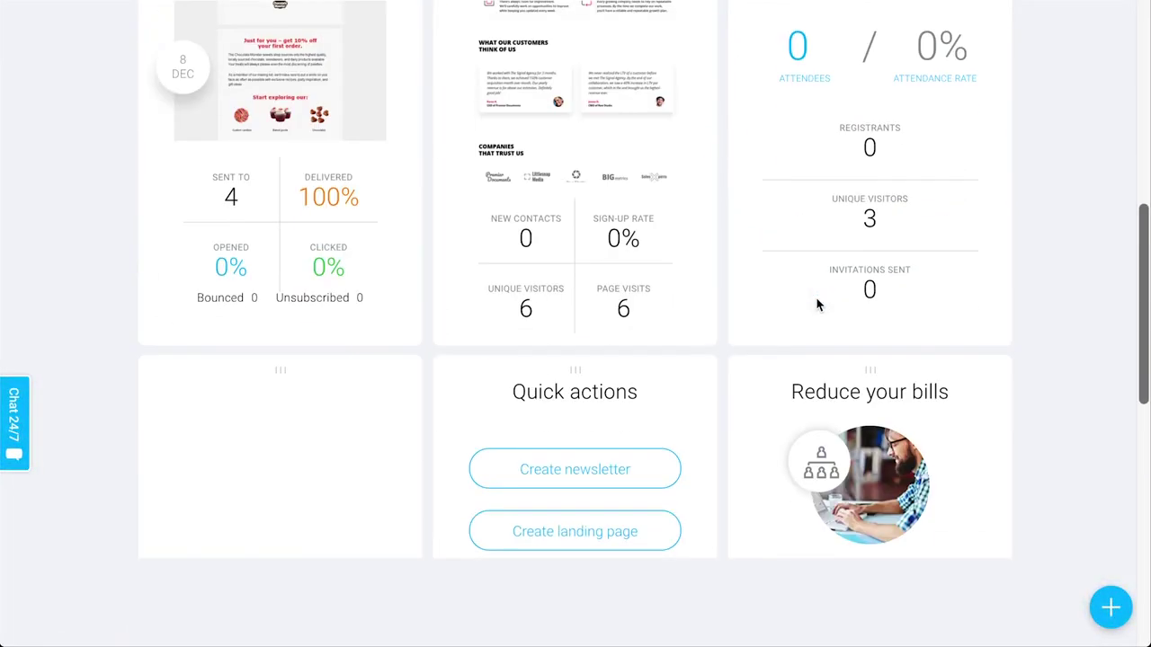
pyautogui.scroll(7, 817, 305)
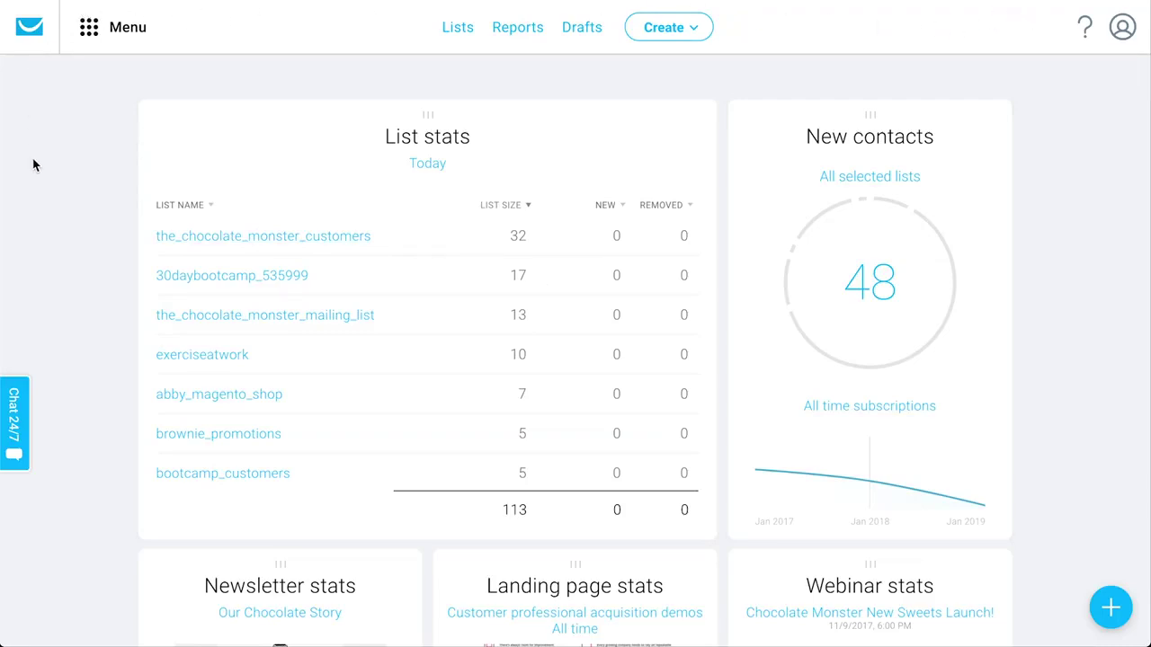
pyautogui.click(115, 47)
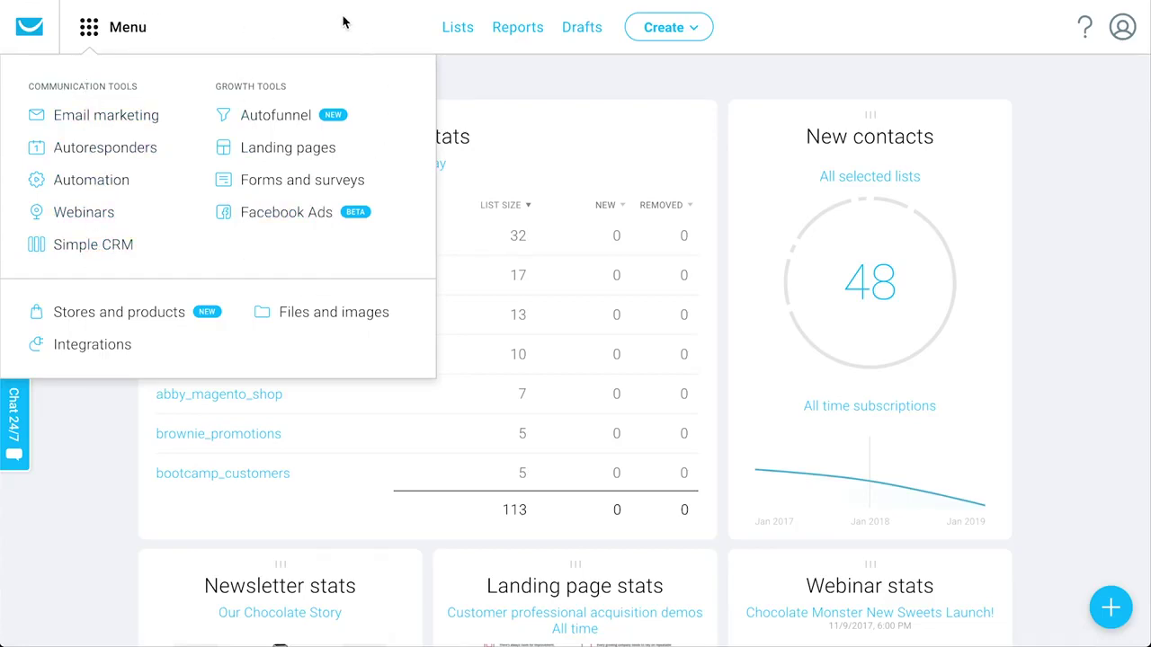
pyautogui.click(330, 56)
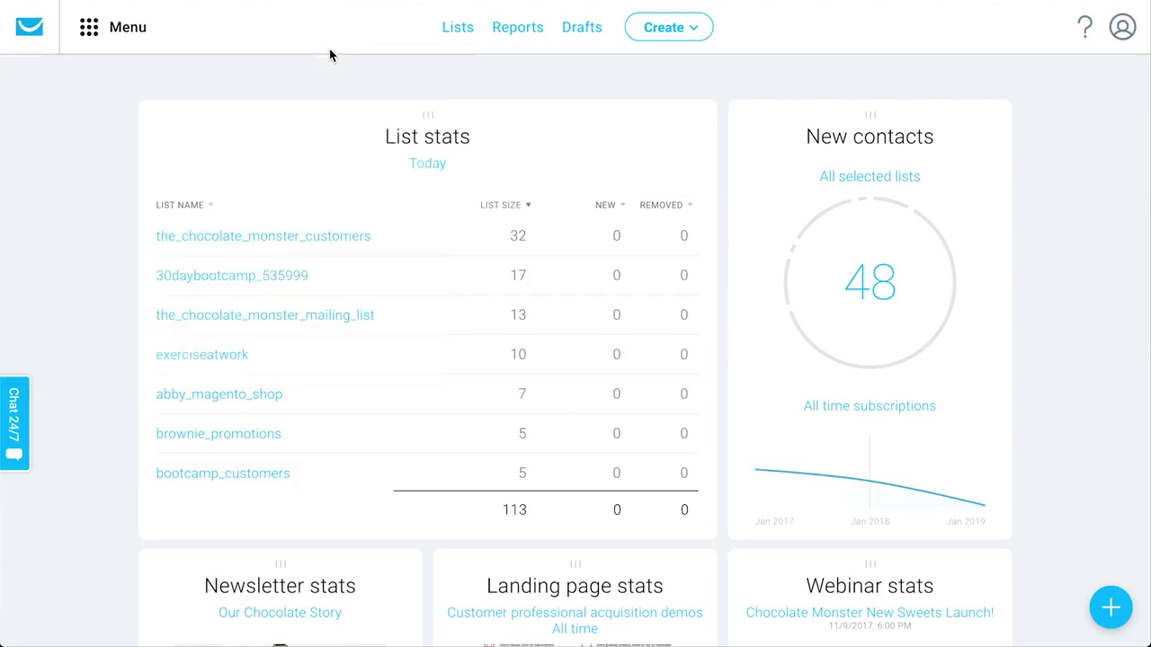
pyautogui.click(122, 43)
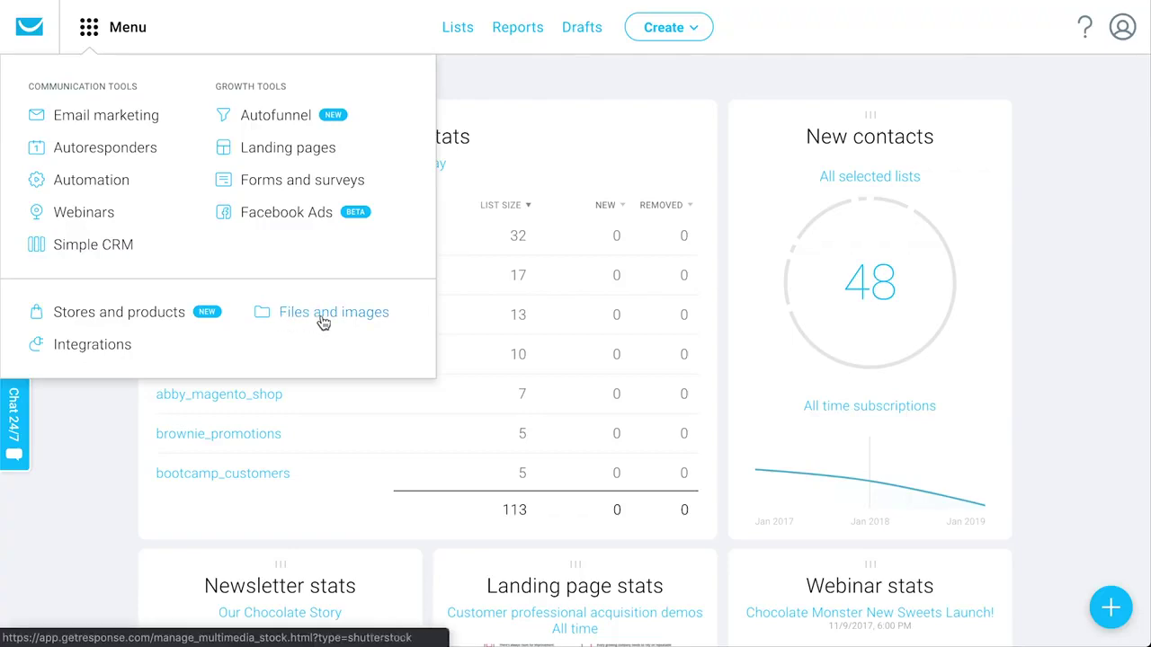
pyautogui.click(512, 84)
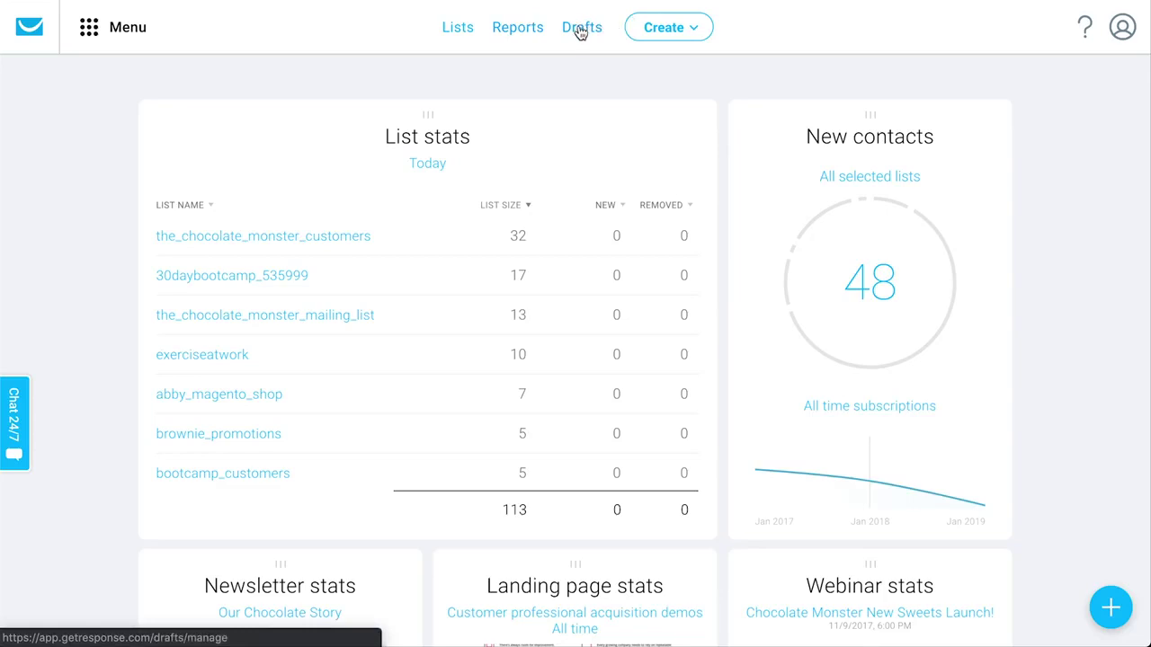
# Step: Review the options for creating newsletters, autoresponders, landing pages and forms, and recheck the overview of tools
pyautogui.click(688, 38)
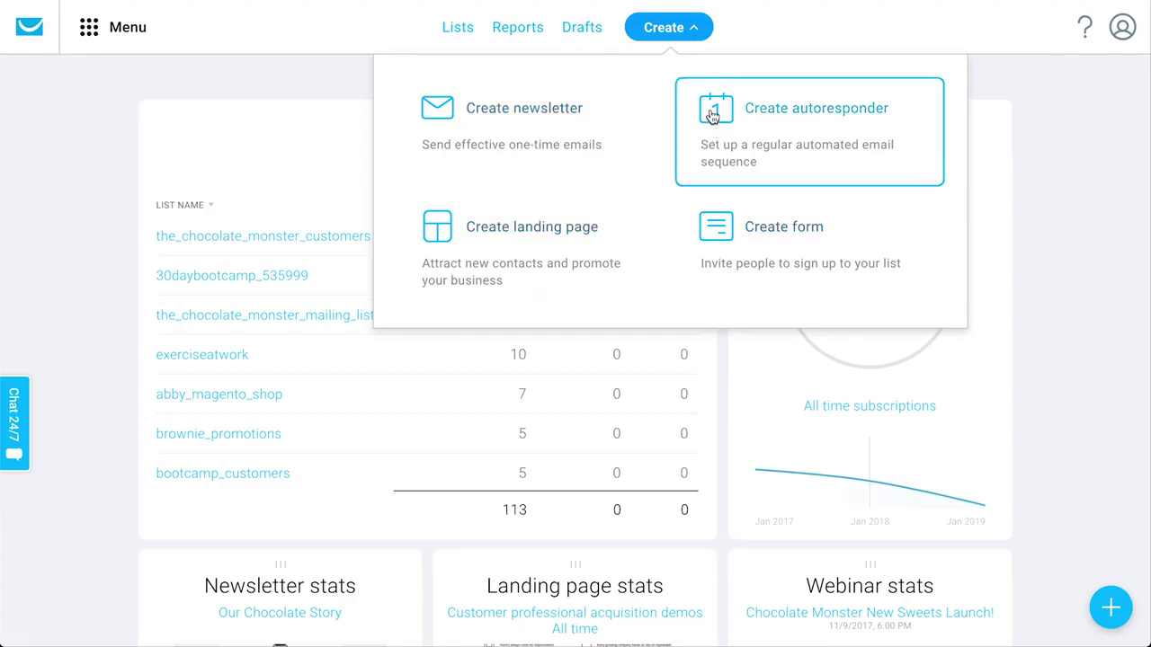
pyautogui.click(770, 35)
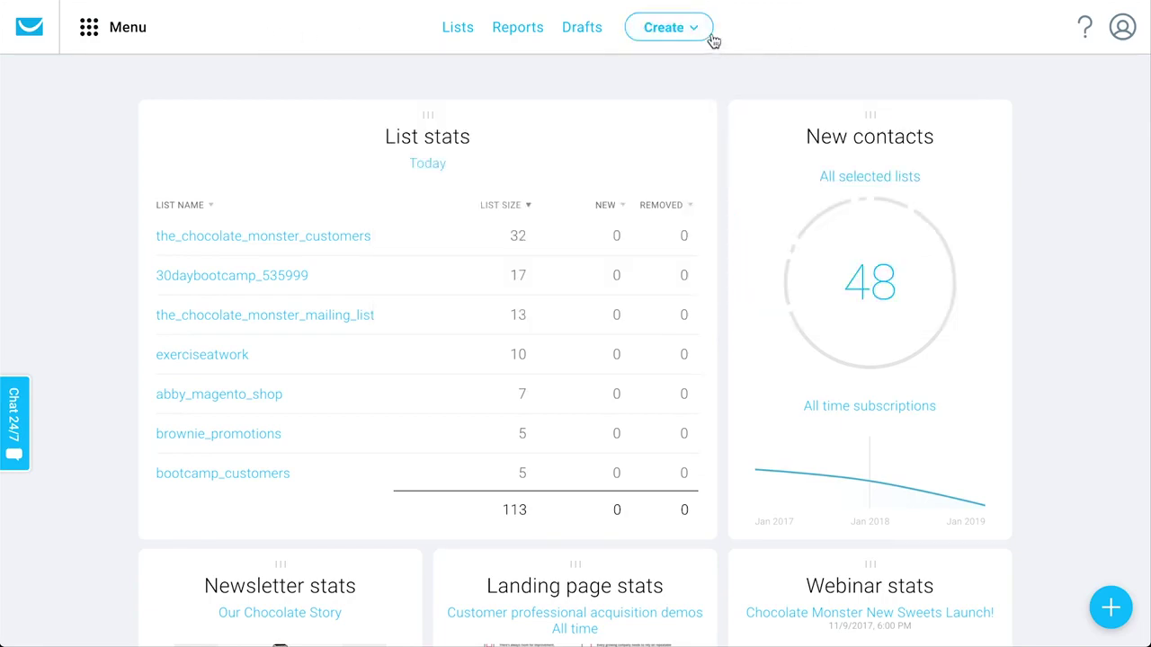
pyautogui.click(106, 41)
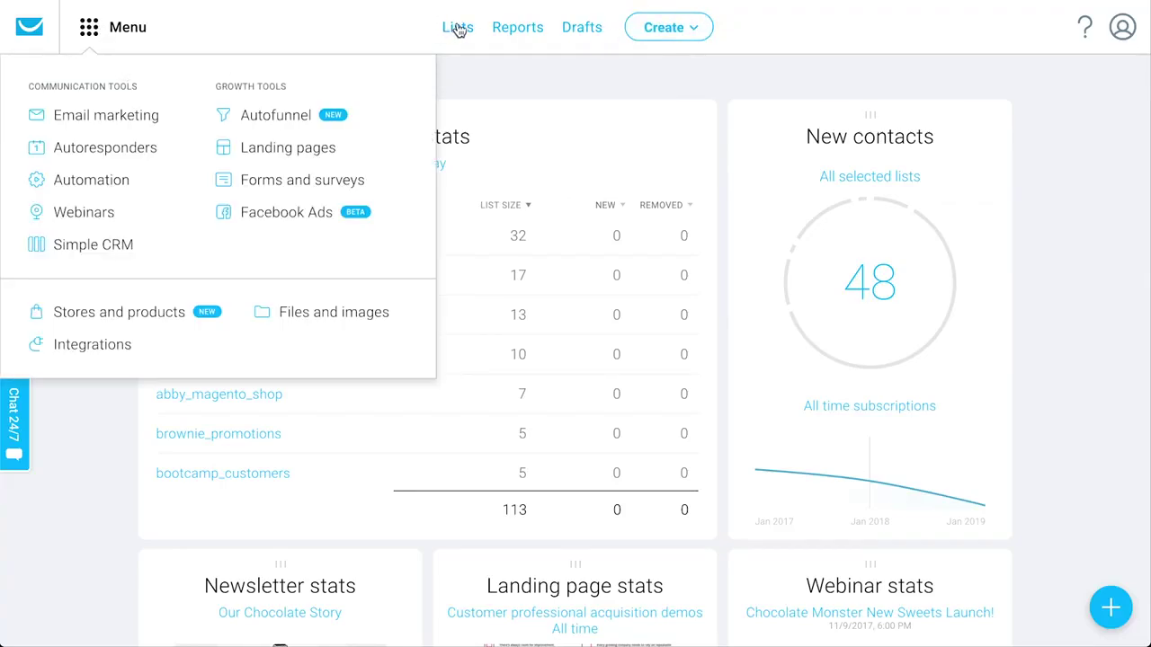
pyautogui.click(775, 42)
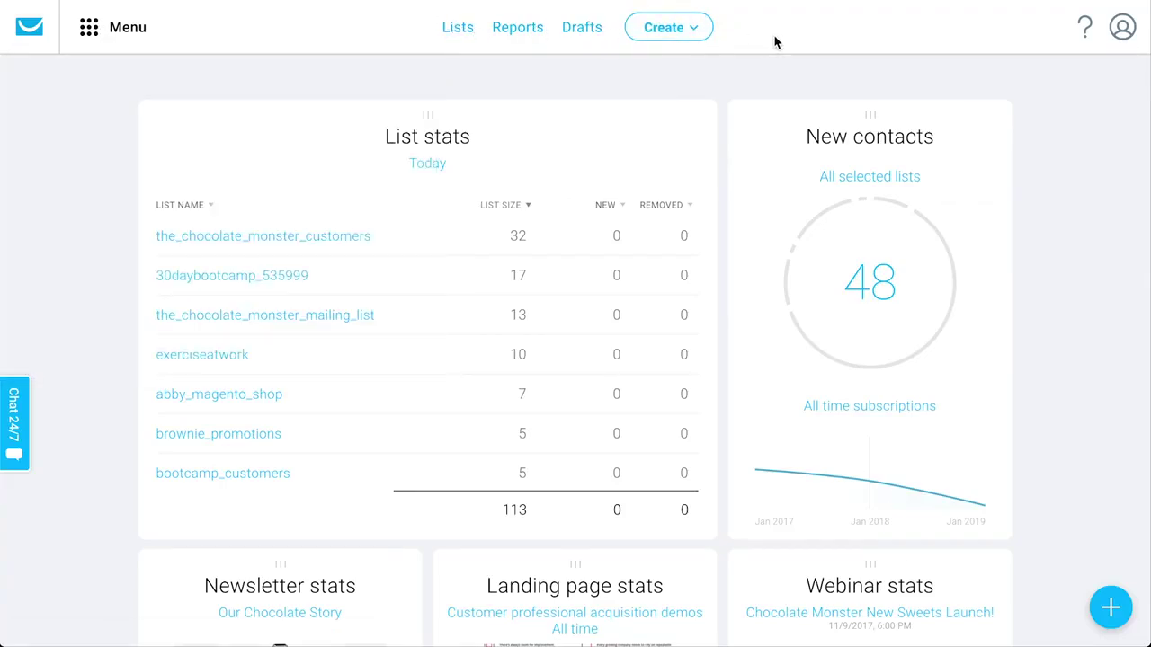
# Step: Review the available help resources and open the account management settings
pyautogui.click(1085, 32)
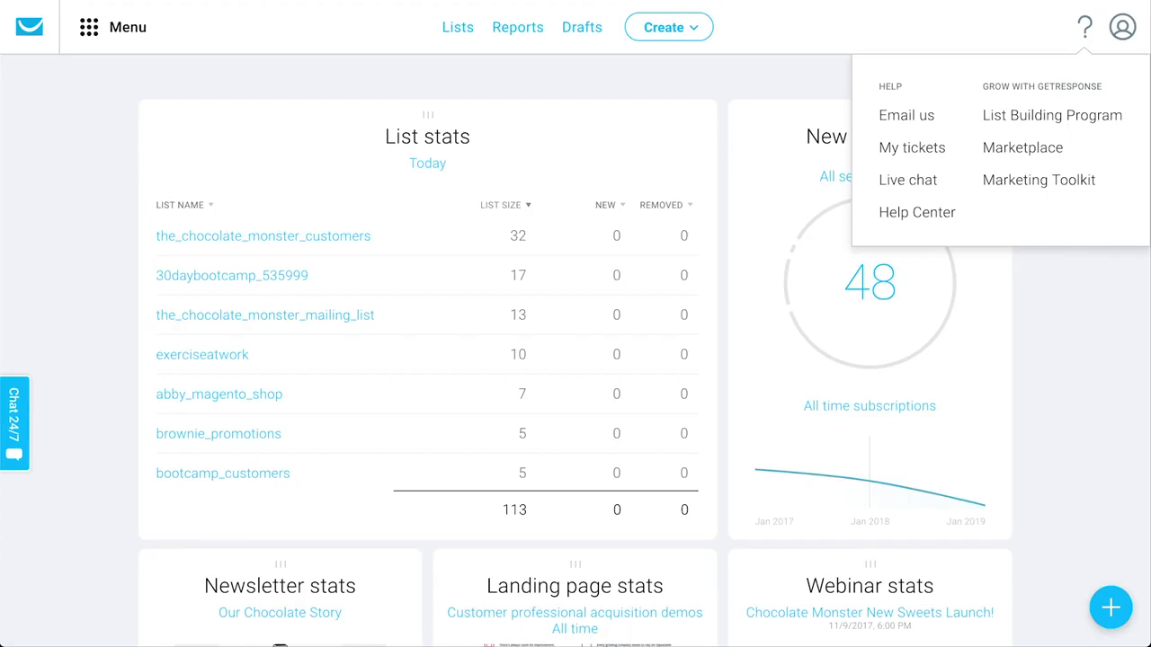
pyautogui.click(1124, 28)
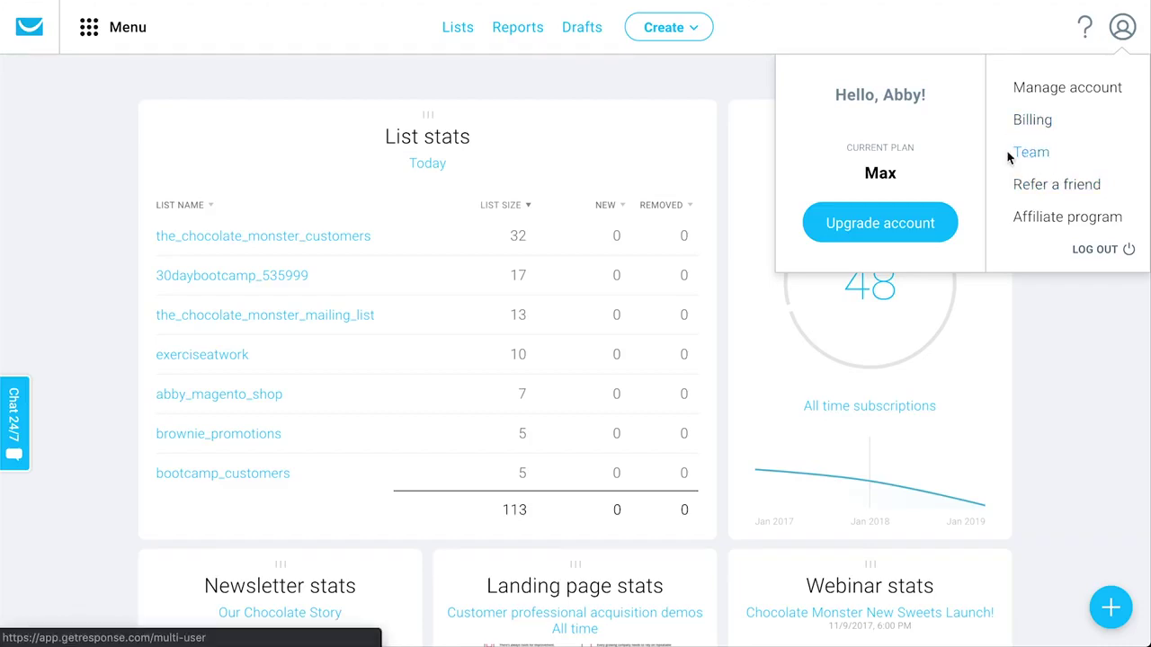
pyautogui.click(1029, 99)
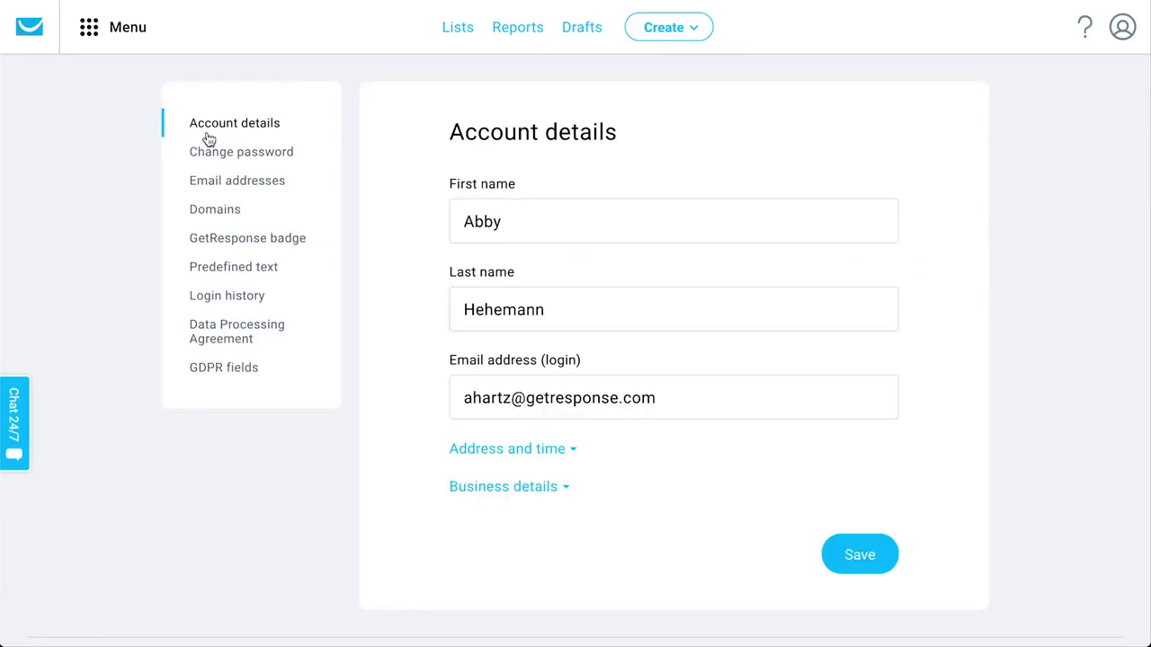
# Step: Review the email addresses, domains and account details settings, and return to the dashboard
pyautogui.click(212, 183)
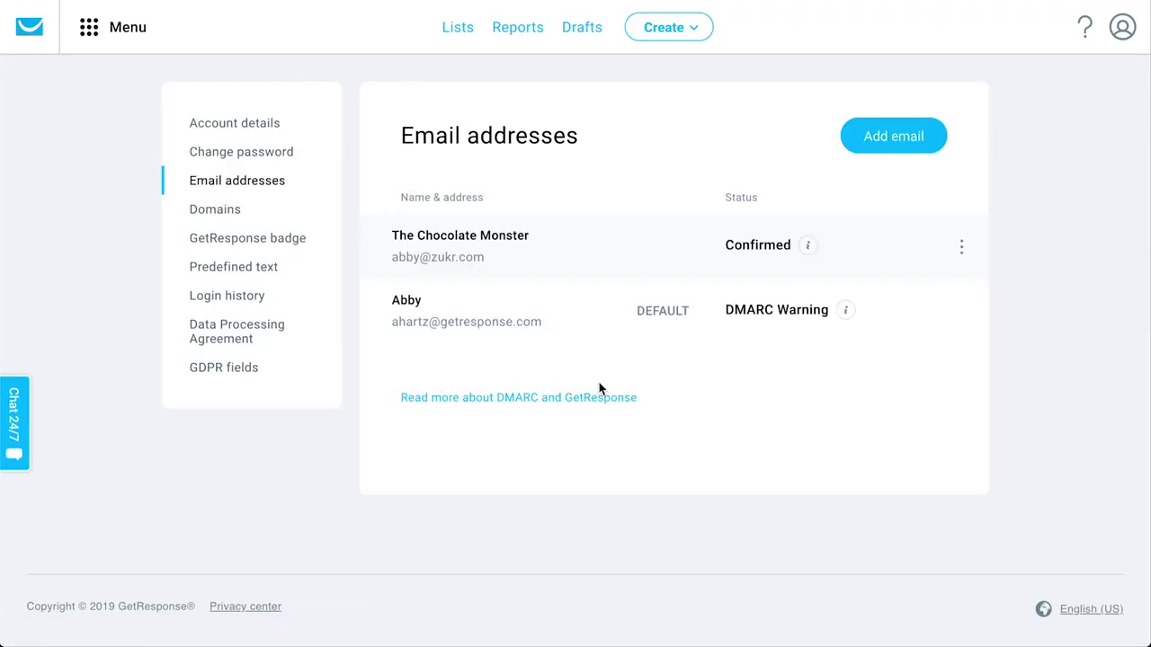
pyautogui.click(207, 215)
pyautogui.click(255, 123)
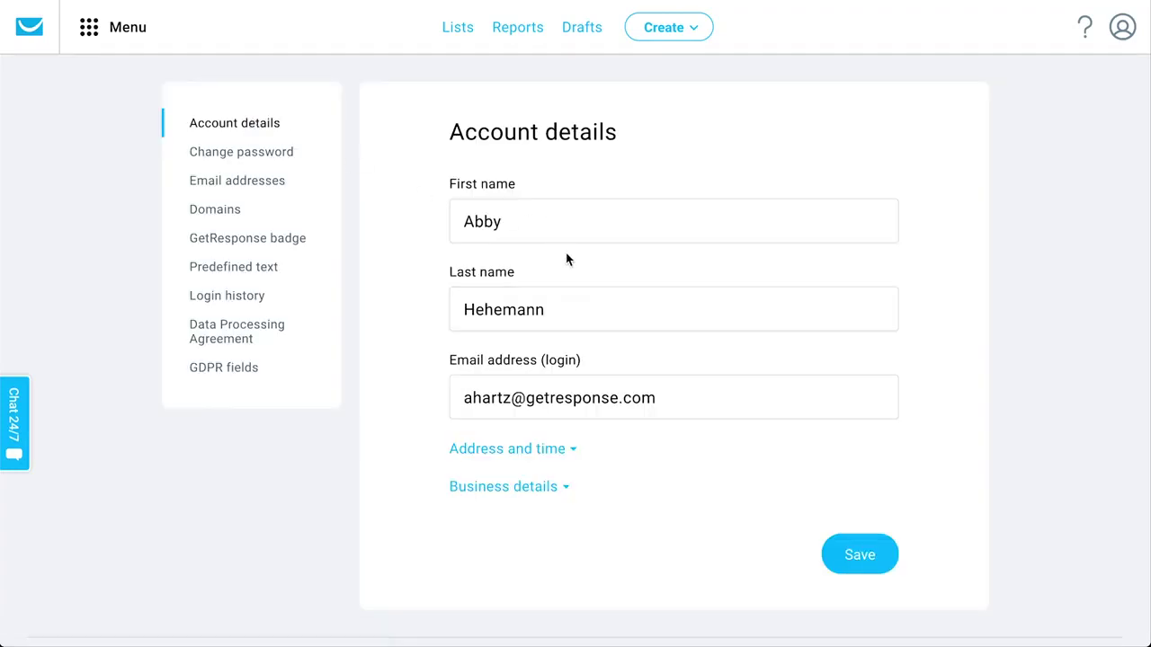
pyautogui.scroll(-1, 557, 207)
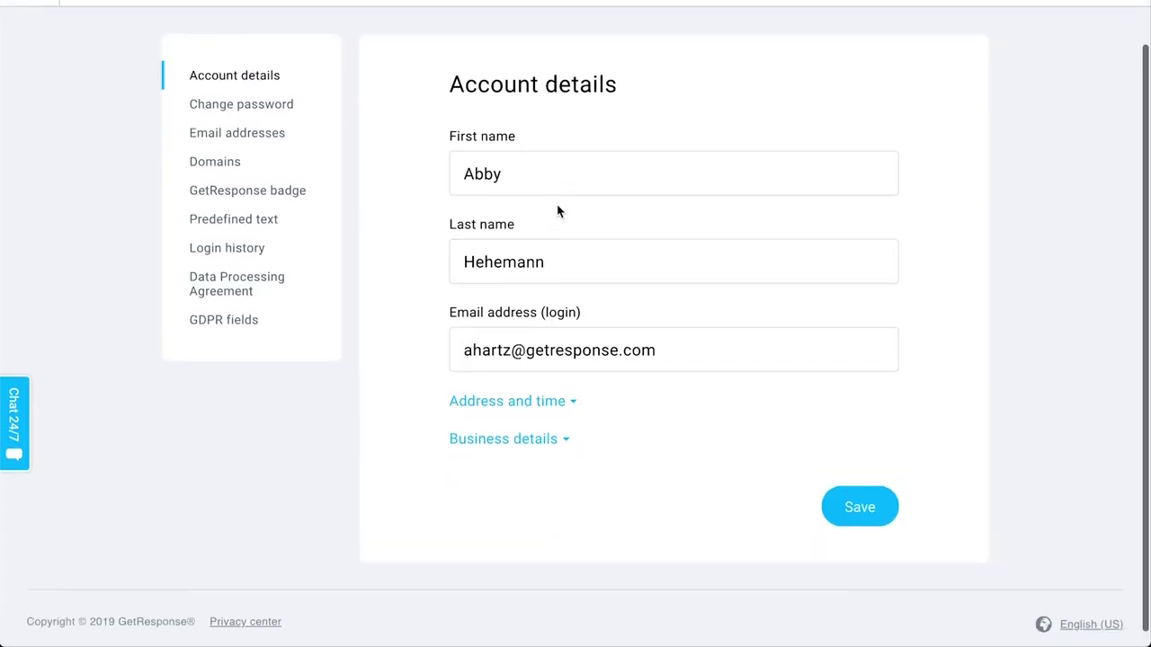
pyautogui.scroll(1, 538, 209)
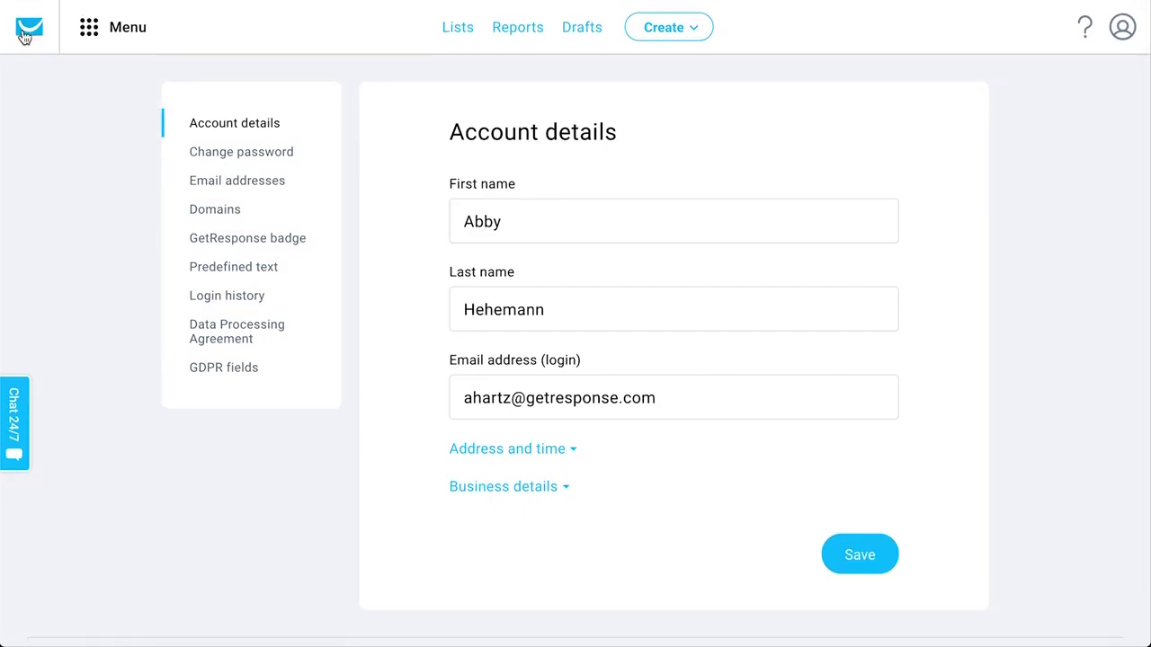
pyautogui.click(24, 34)
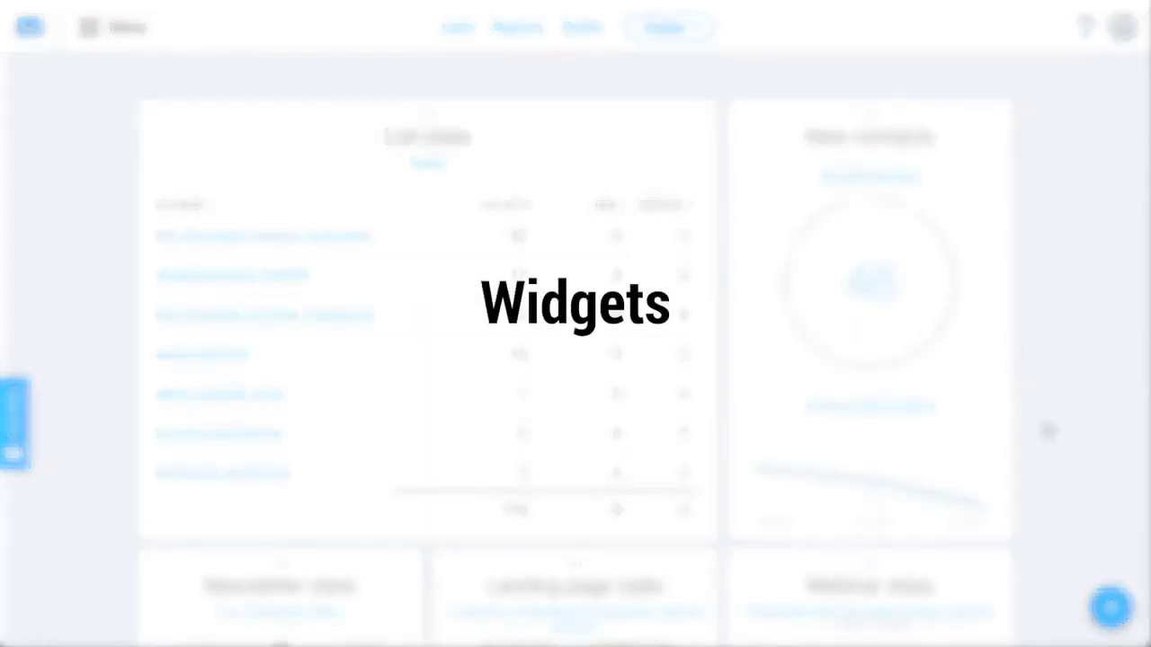
# Step: Examine the New contacts widget's settings for list selection and subscription stats, keeping its current selection
pyautogui.scroll(-1, 1048, 431)
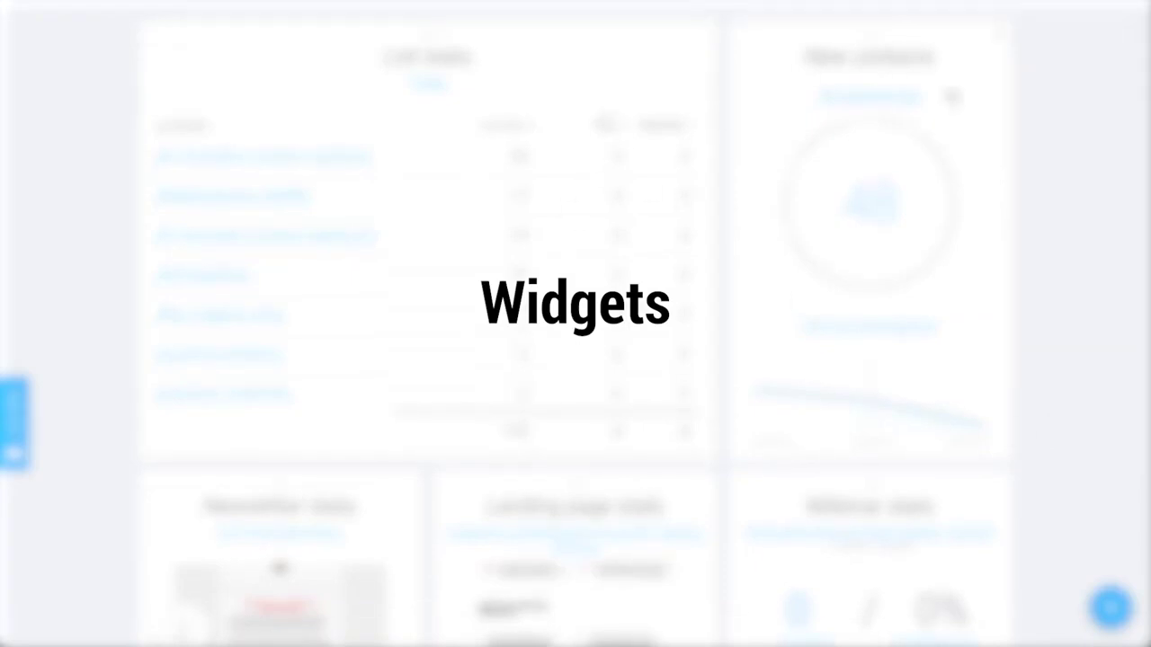
pyautogui.scroll(1, 922, 312)
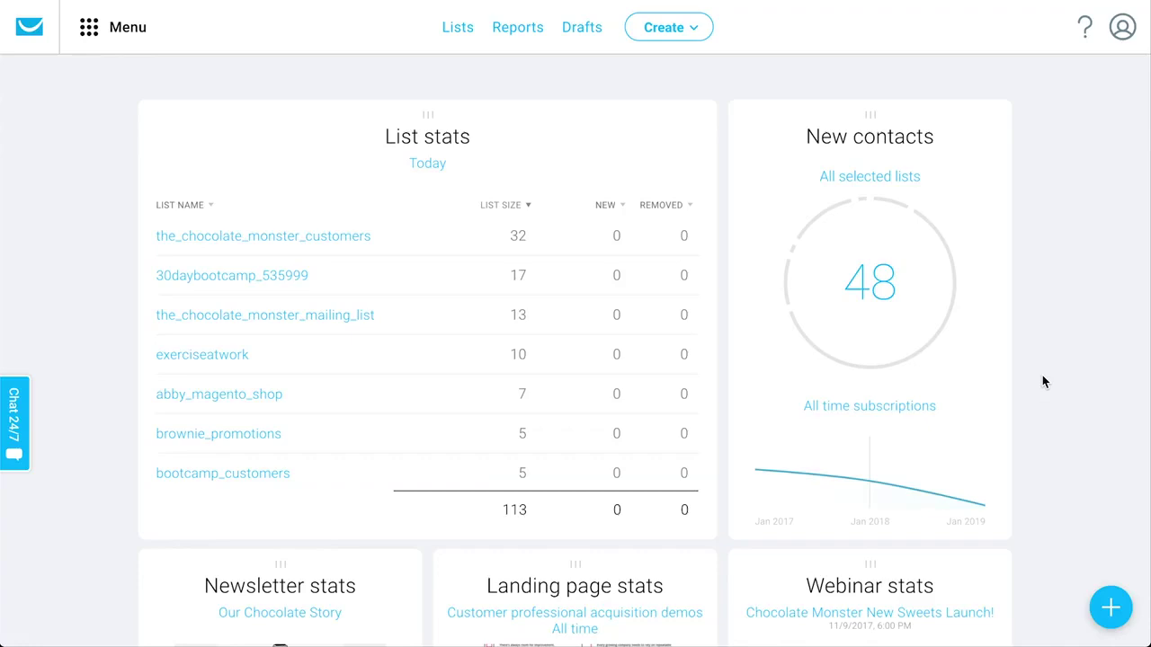
pyautogui.scroll(-1, 1042, 382)
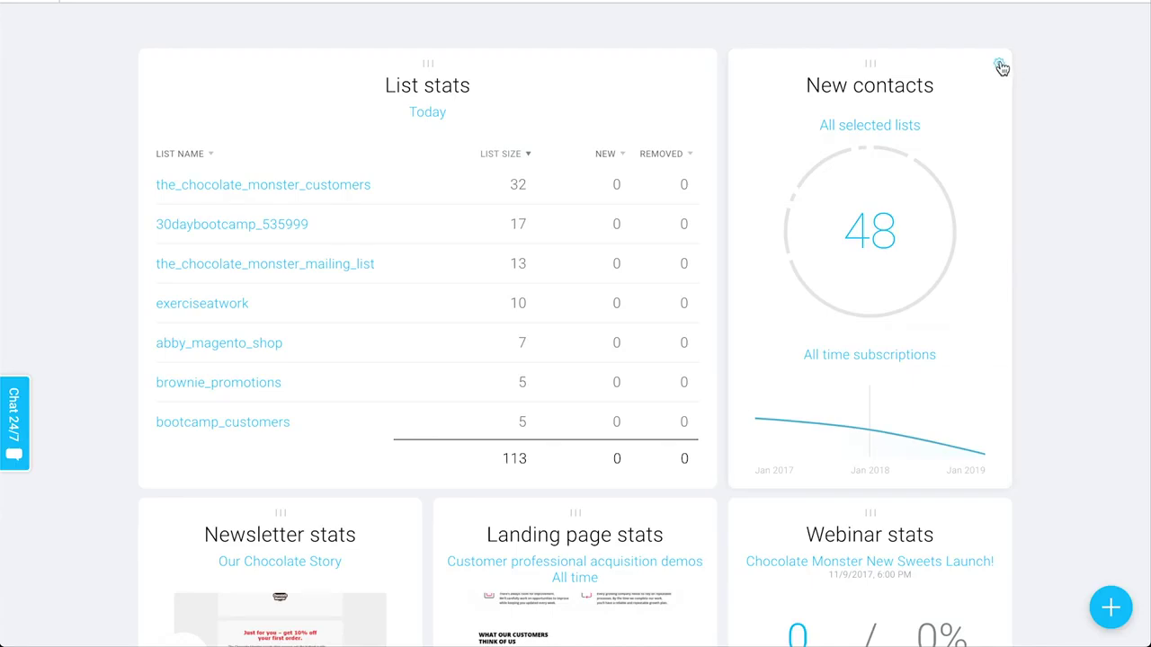
pyautogui.click(1000, 66)
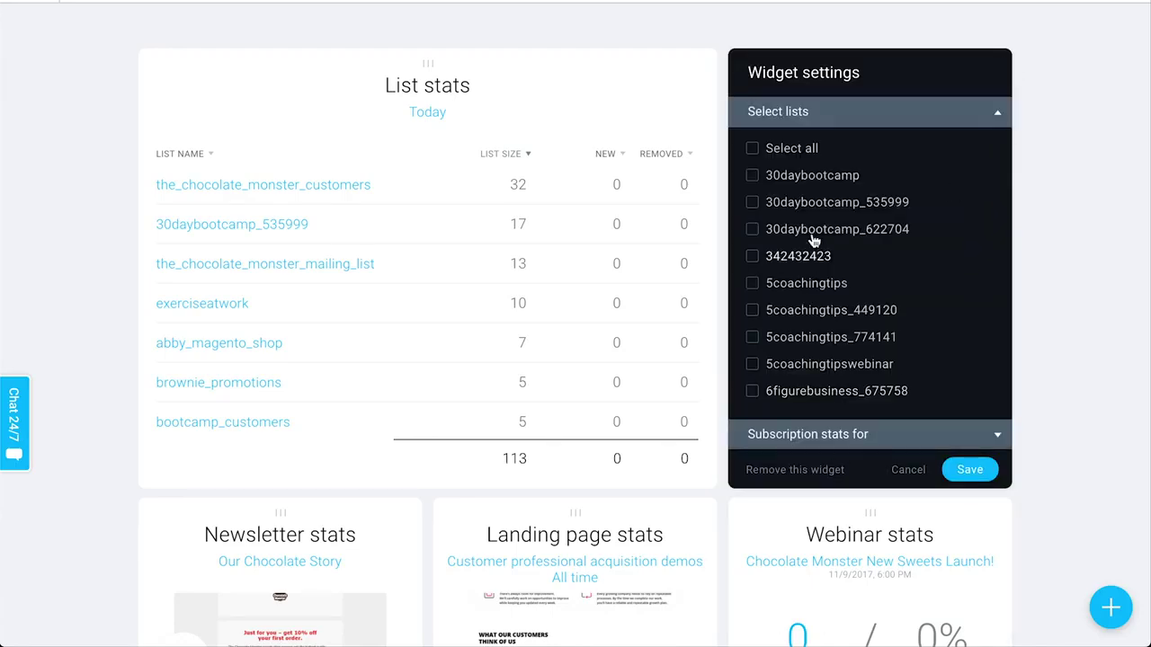
pyautogui.click(970, 471)
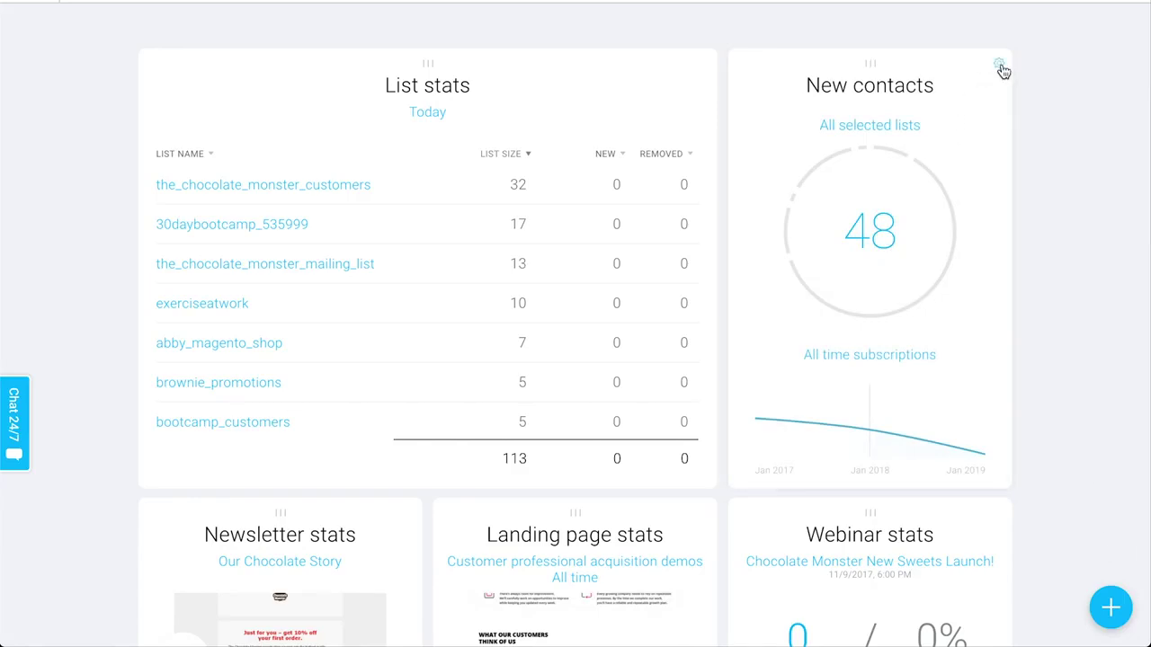
pyautogui.click(1000, 67)
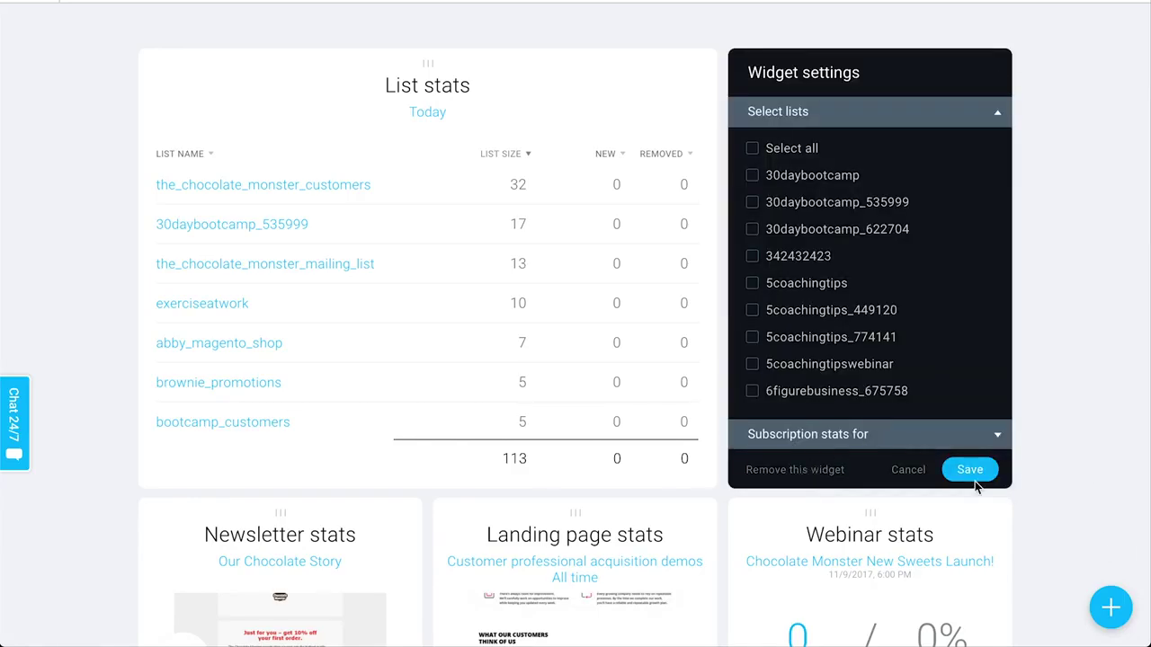
pyautogui.click(903, 471)
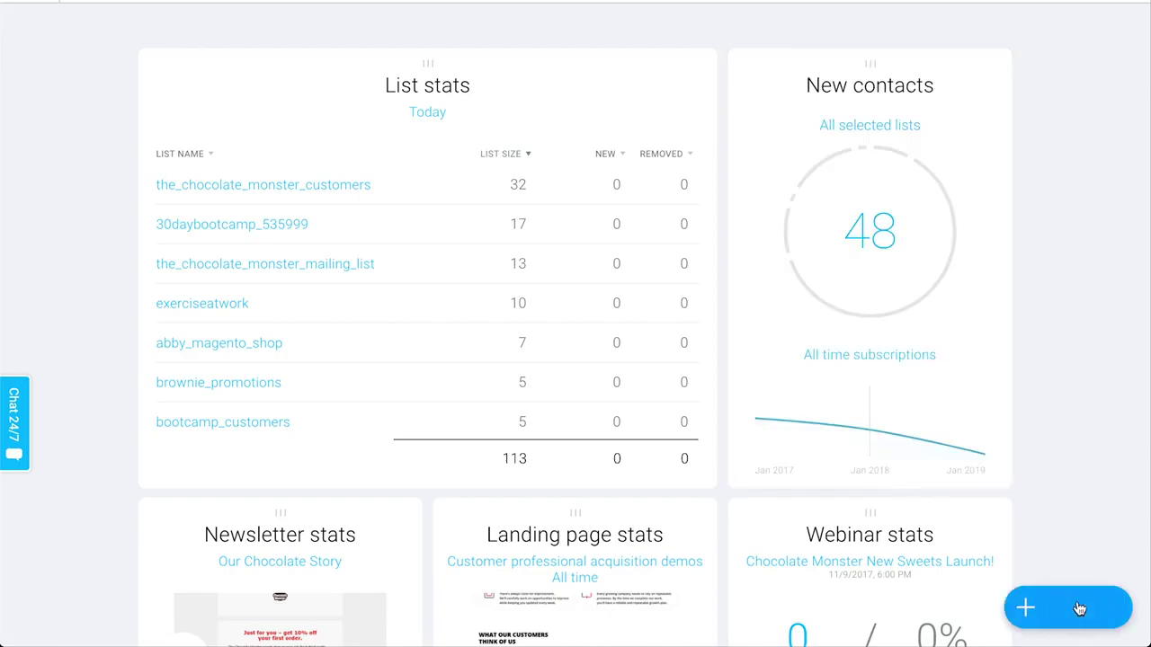
# Step: Browse the widget library for widgets that can be added, and return to the dashboard without adding any
pyautogui.click(1079, 609)
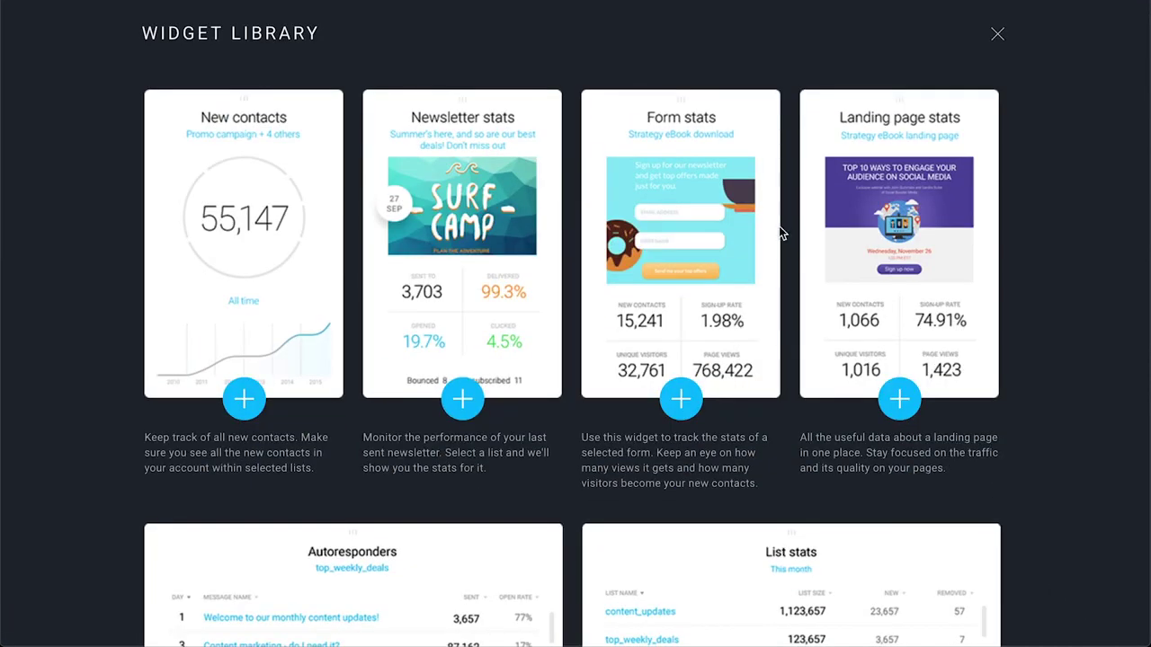
pyautogui.scroll(-12, 780, 232)
pyautogui.scroll(8, 780, 231)
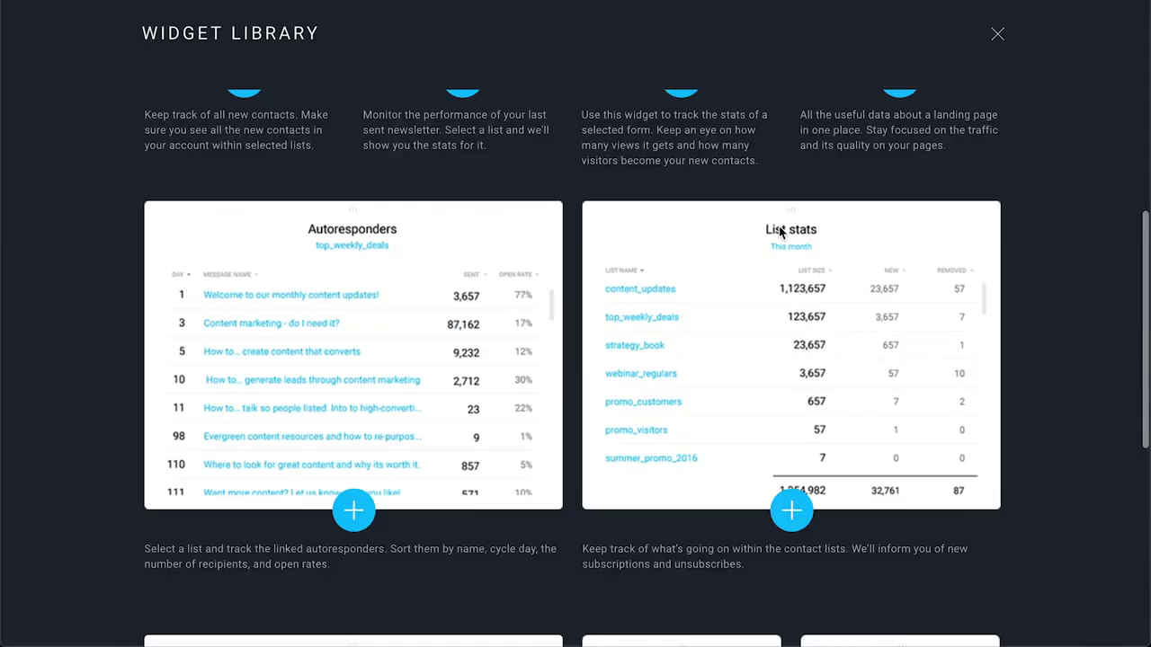
pyautogui.scroll(3, 782, 231)
pyautogui.click(995, 35)
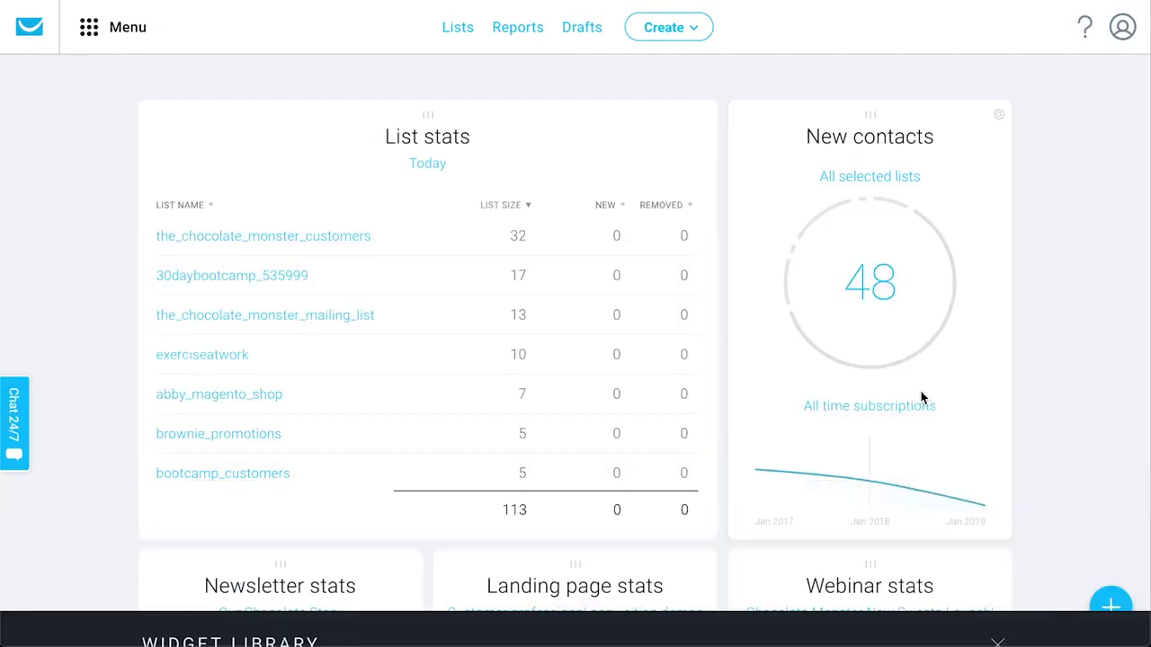
# Step: Examine the dashboard widgets, including newsletter, landing page, webinar and form stats, quick actions and total funnel stats
pyautogui.scroll(-5, 922, 398)
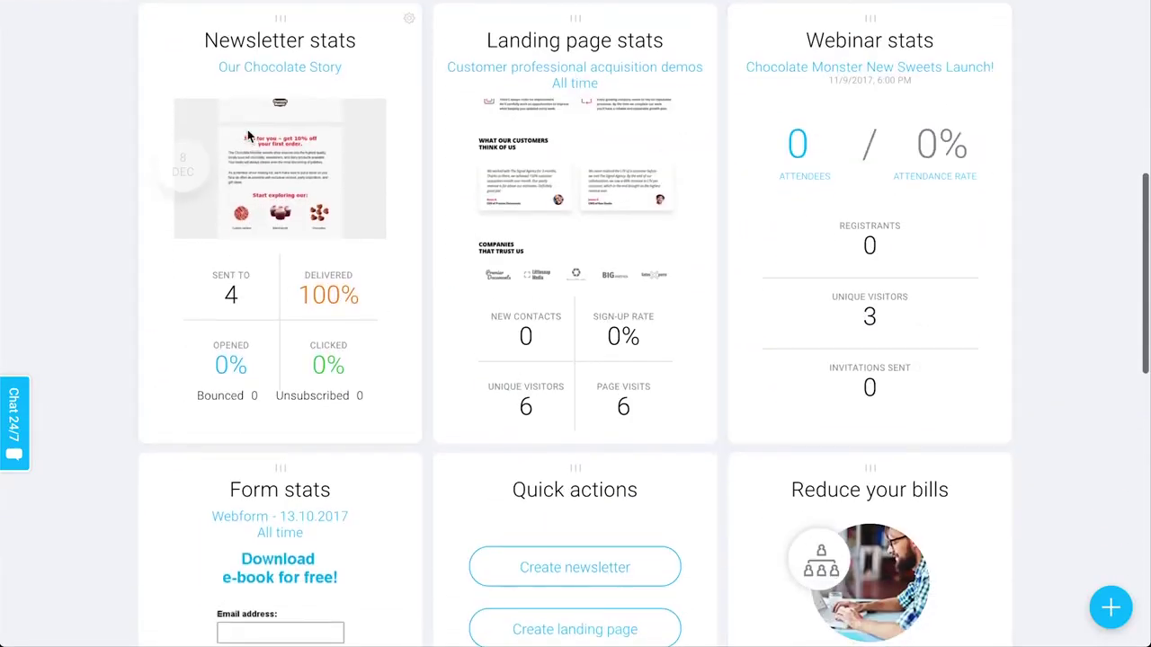
pyautogui.scroll(-3, 144, 350)
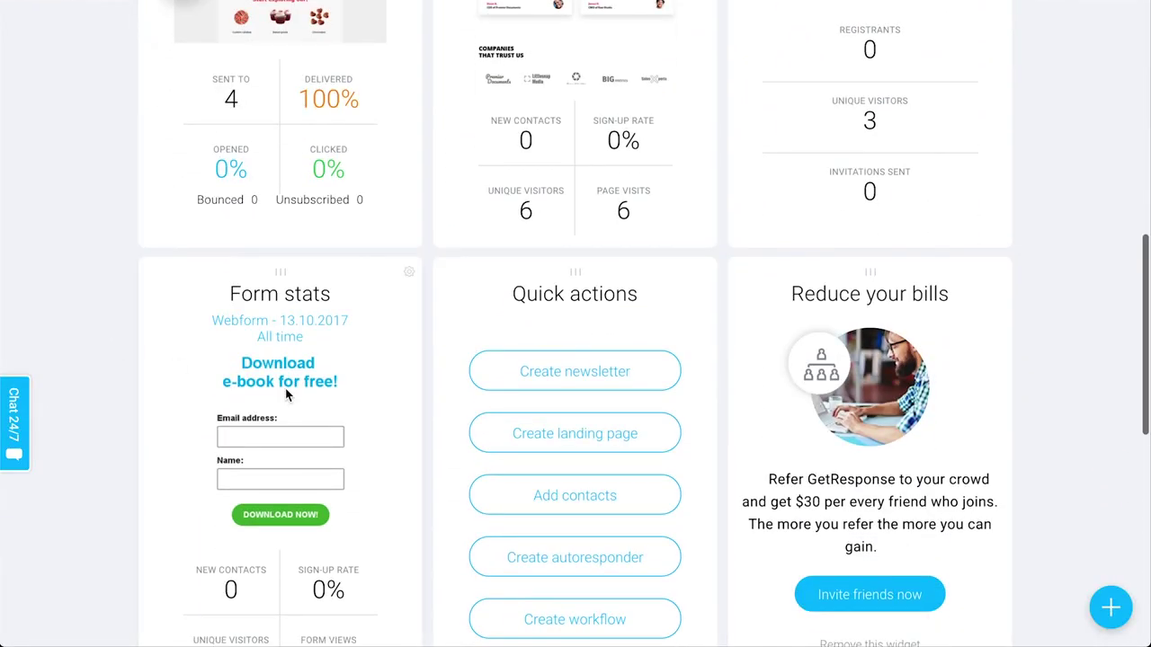
pyautogui.scroll(2, 527, 210)
pyautogui.scroll(-2, 521, 400)
pyautogui.scroll(-1, 540, 450)
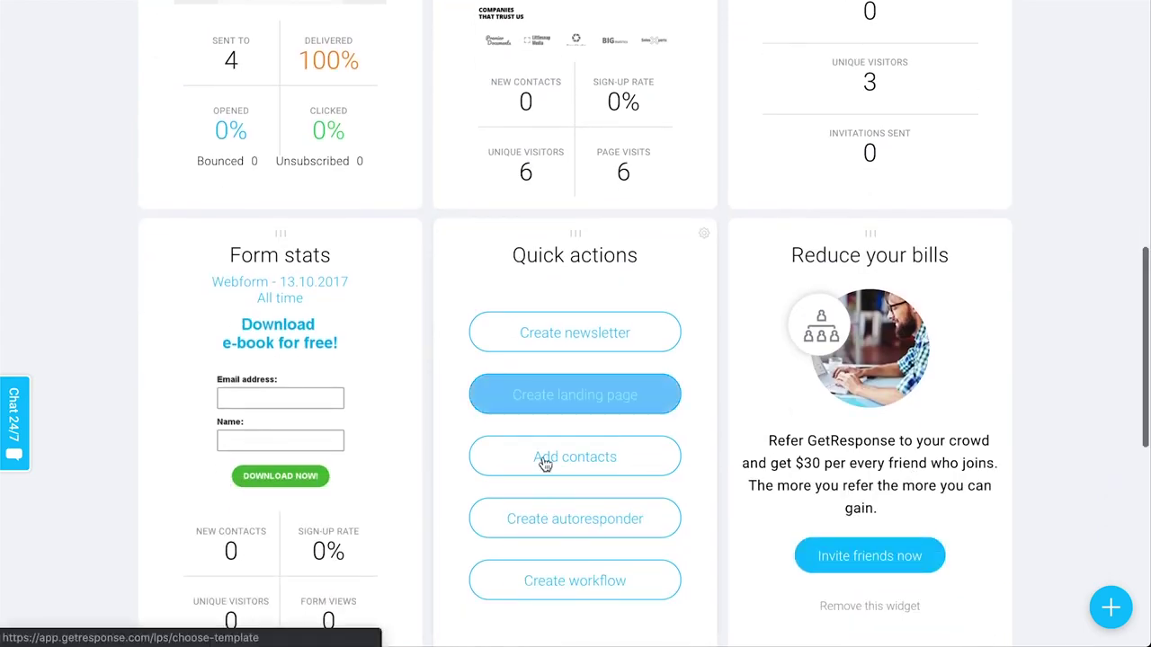
pyautogui.scroll(-2, 593, 494)
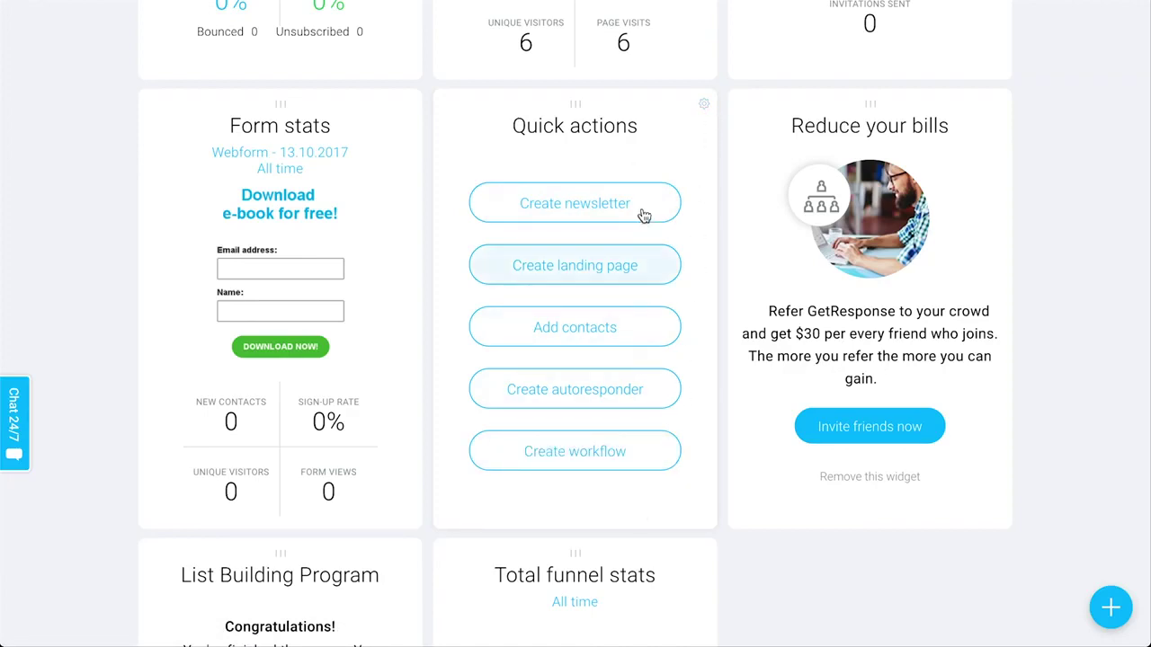
pyautogui.scroll(-3, 616, 508)
pyautogui.scroll(5, 808, 566)
pyautogui.scroll(5, 808, 567)
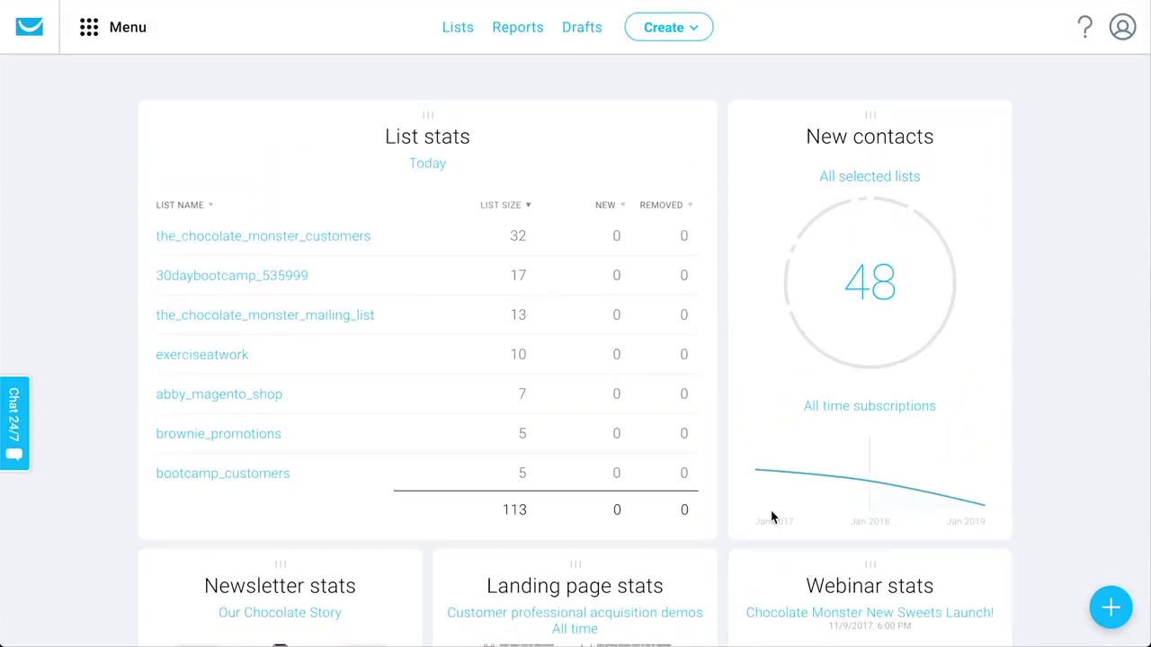
# Step: Open the contact lists and examine the available list actions for businessconsulting and quicksaleebook without choosing any
pyautogui.click(458, 28)
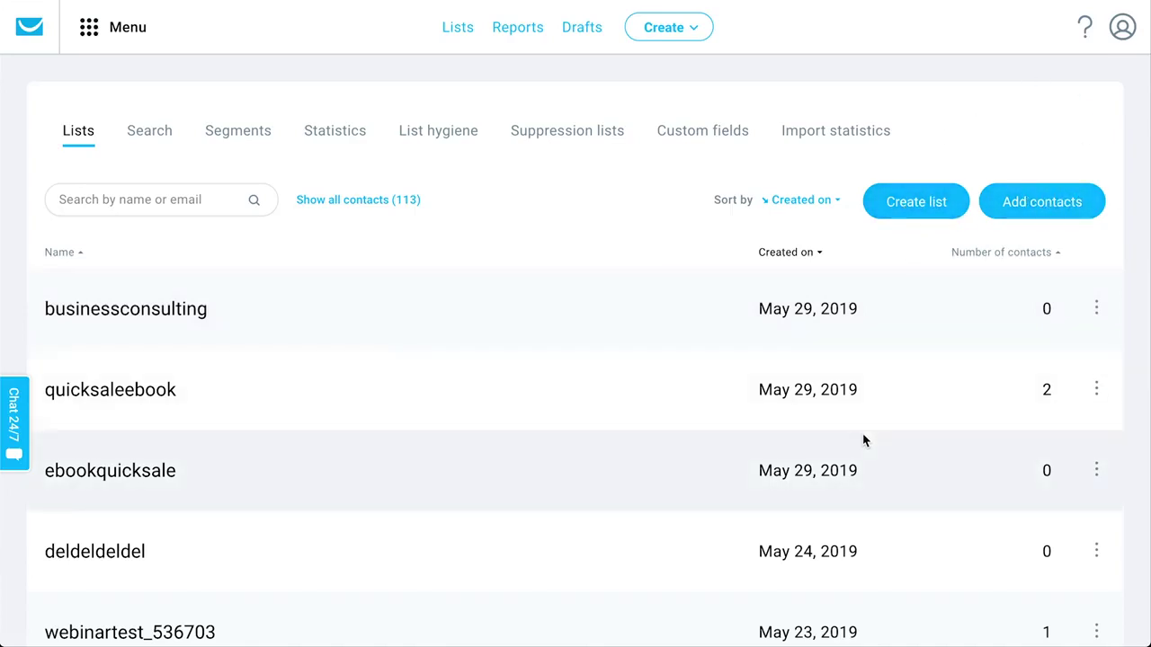
pyautogui.click(1097, 308)
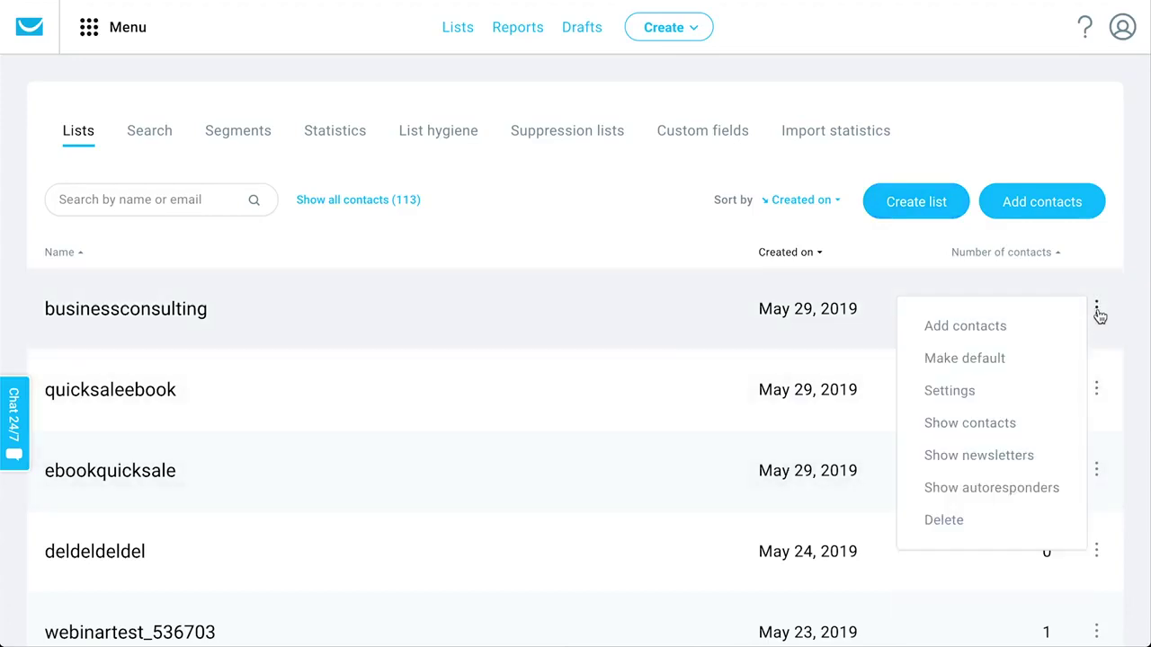
pyautogui.click(1097, 310)
pyautogui.click(1097, 389)
pyautogui.click(1097, 310)
pyautogui.click(1097, 390)
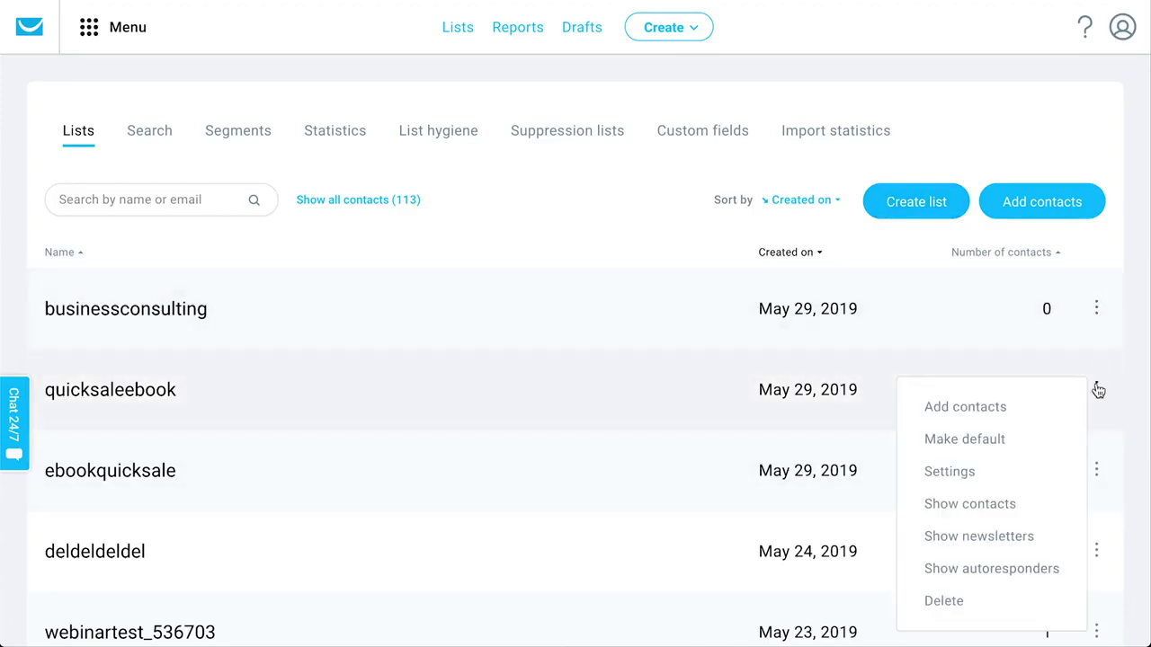
pyautogui.scroll(-1, 1097, 392)
pyautogui.click(1097, 392)
pyautogui.click(1097, 345)
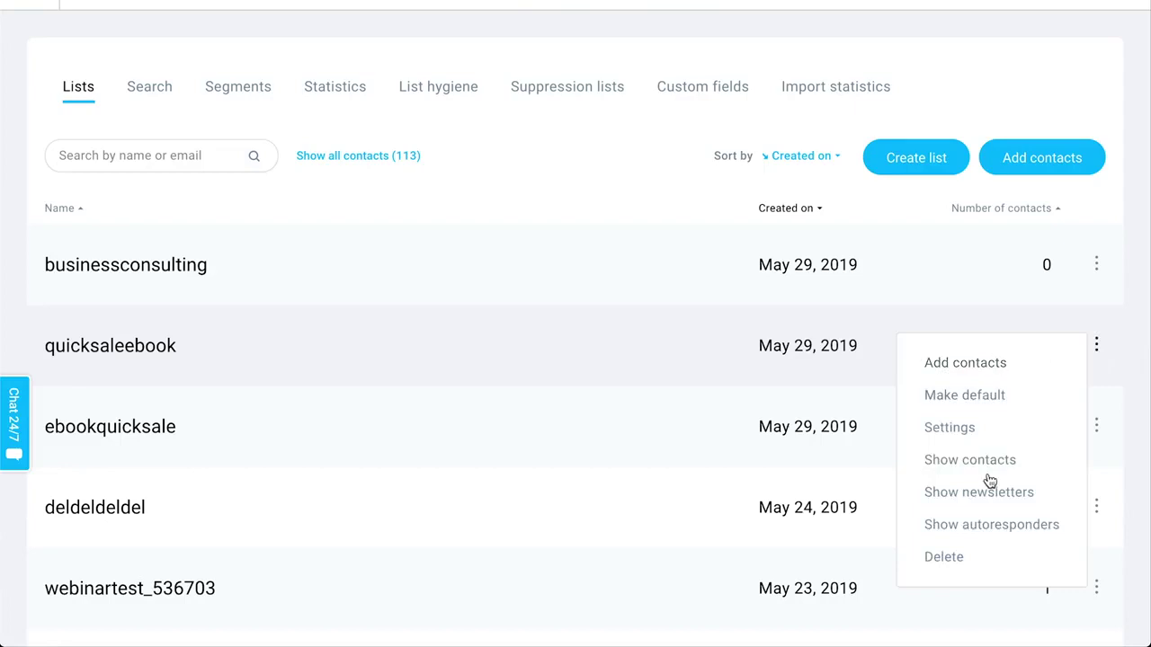
pyautogui.scroll(1, 1026, 447)
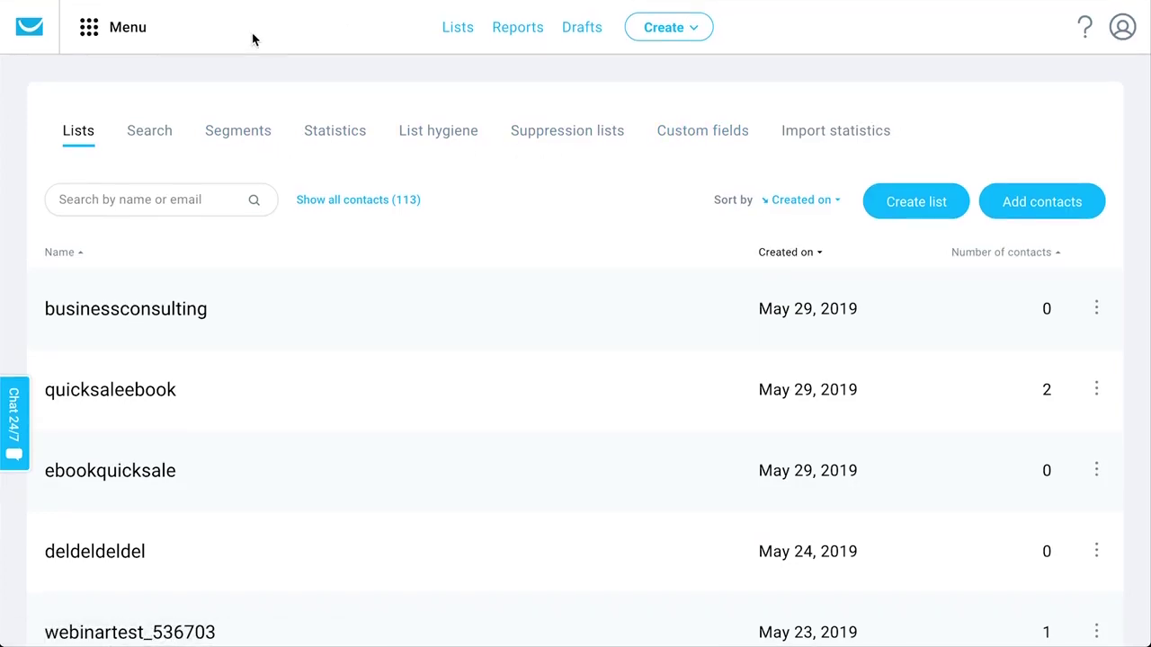
# Step: Open the advanced contact search and examine its list and subscription date filters, keeping the current selections
pyautogui.click(149, 132)
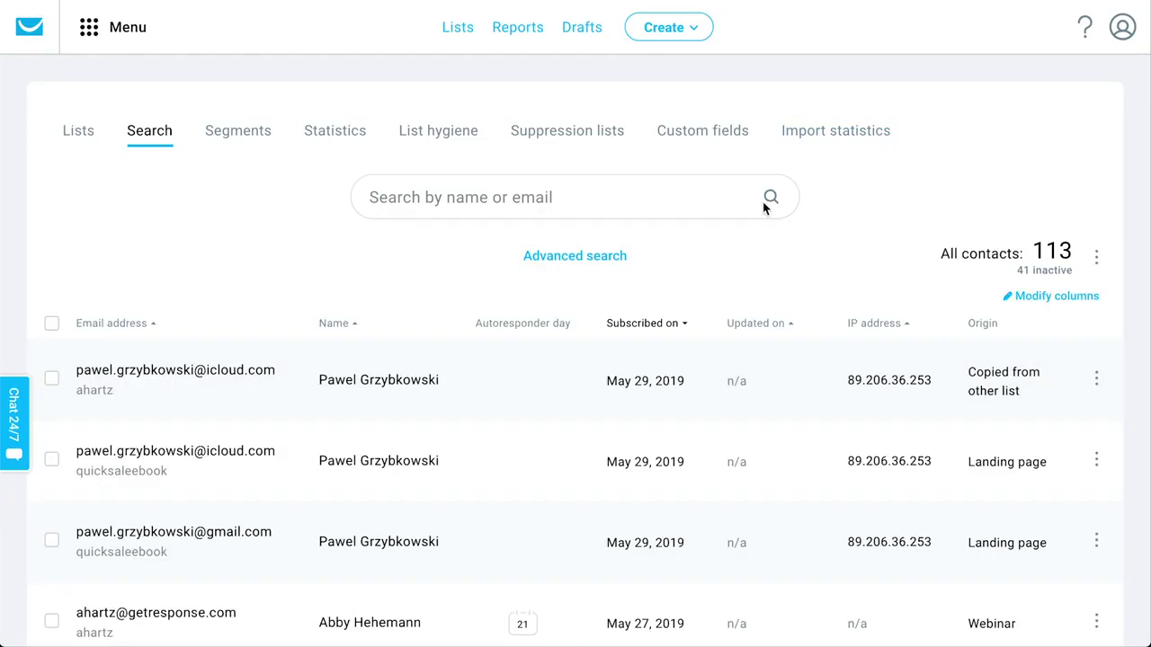
pyautogui.scroll(-2, 809, 269)
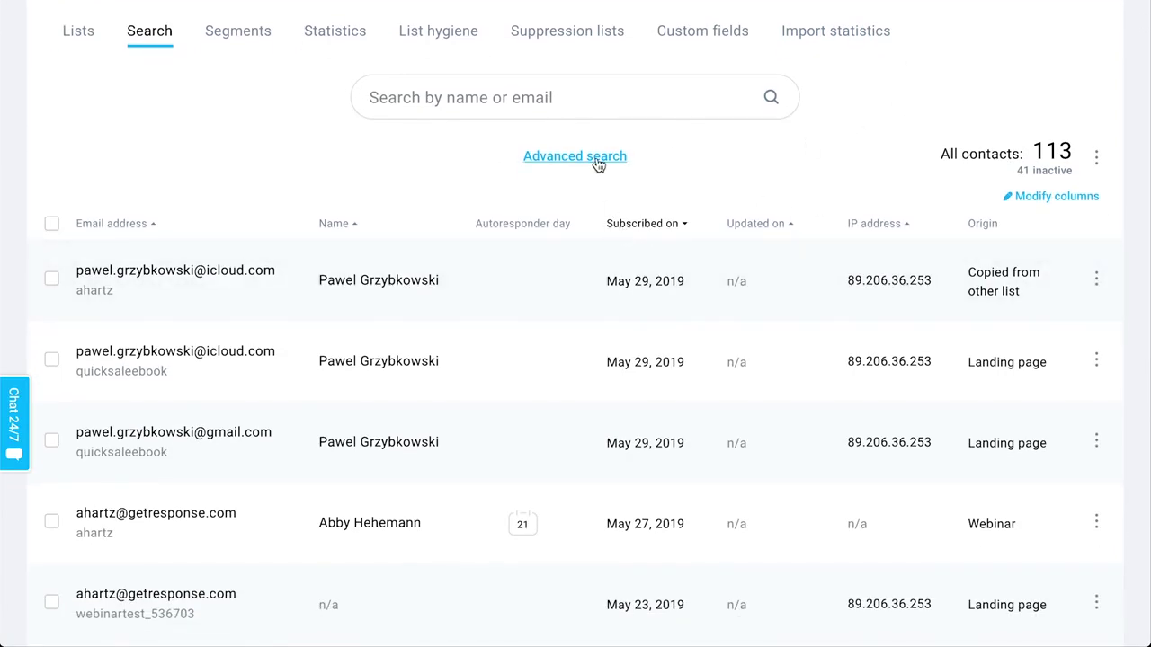
pyautogui.click(597, 159)
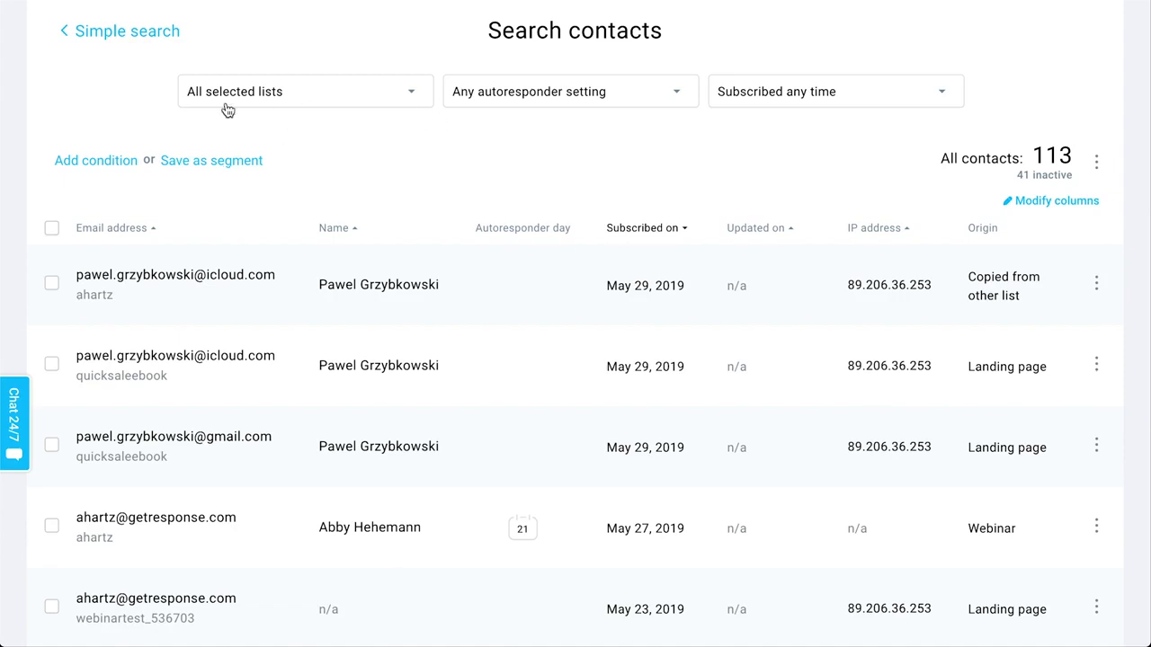
pyautogui.click(369, 93)
pyautogui.click(441, 55)
pyautogui.click(787, 99)
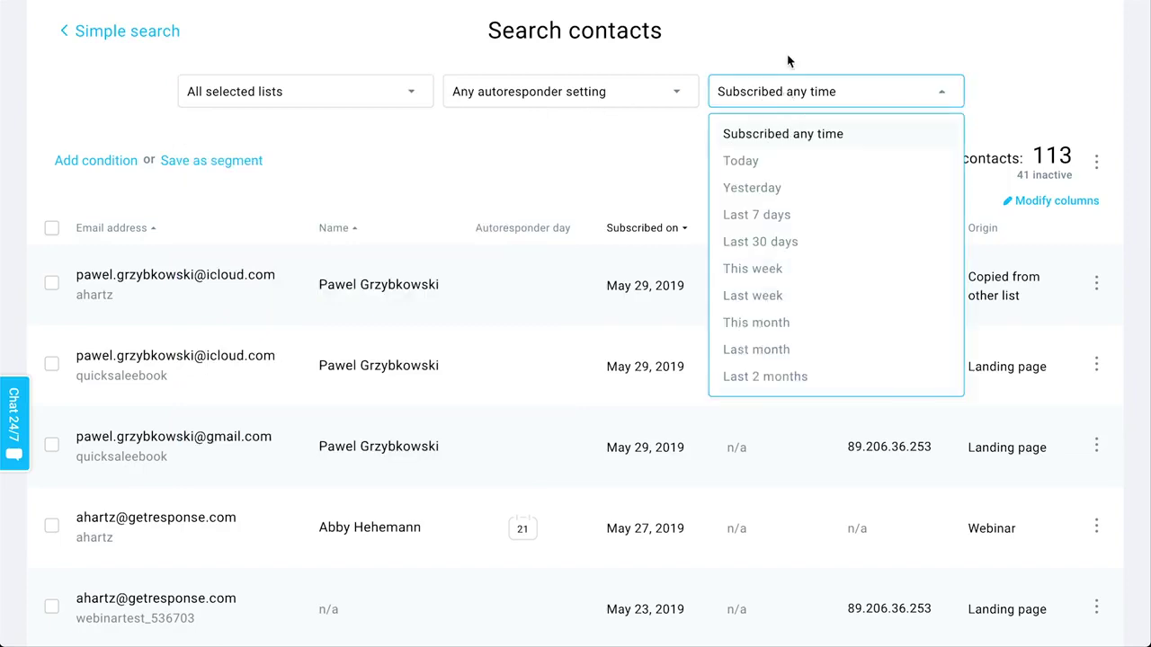
pyautogui.click(778, 60)
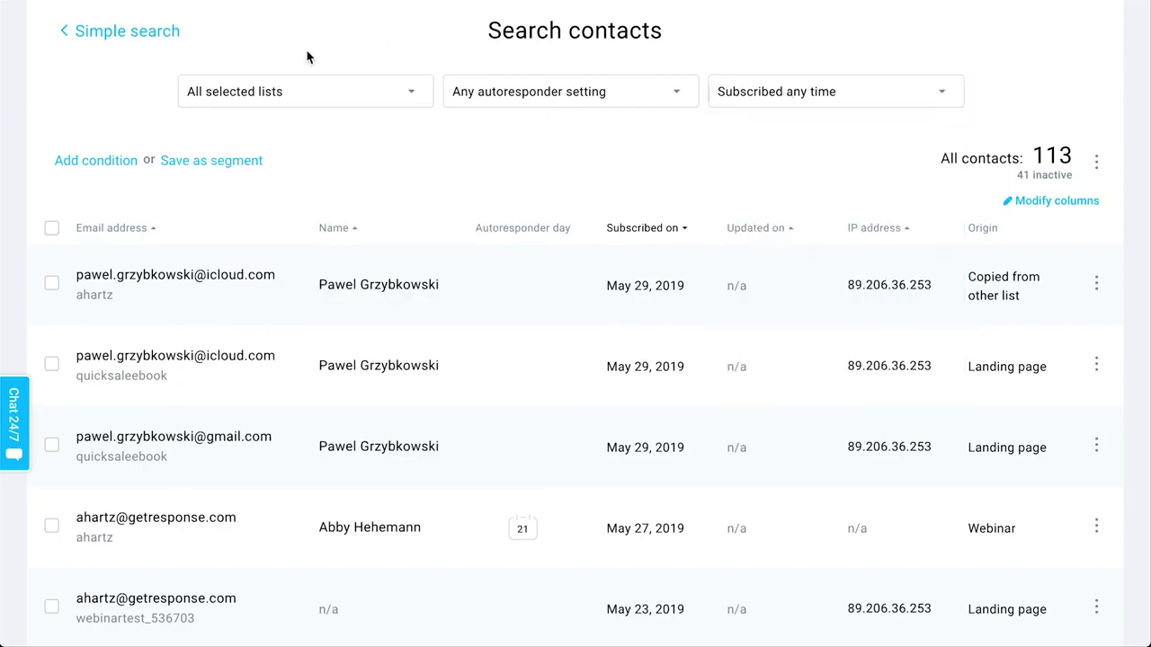
# Step: Examine the search condition categories, including the Contact details and Contact actions options, and close them without applying a condition
pyautogui.click(95, 163)
pyautogui.click(153, 219)
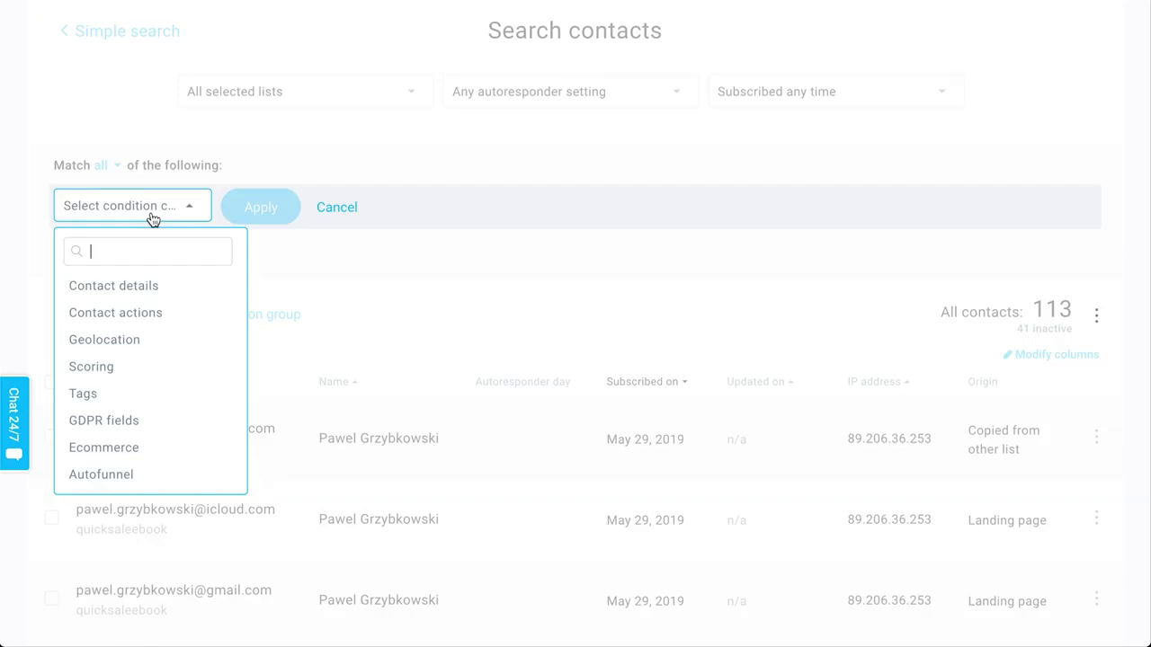
pyautogui.click(136, 287)
pyautogui.click(278, 214)
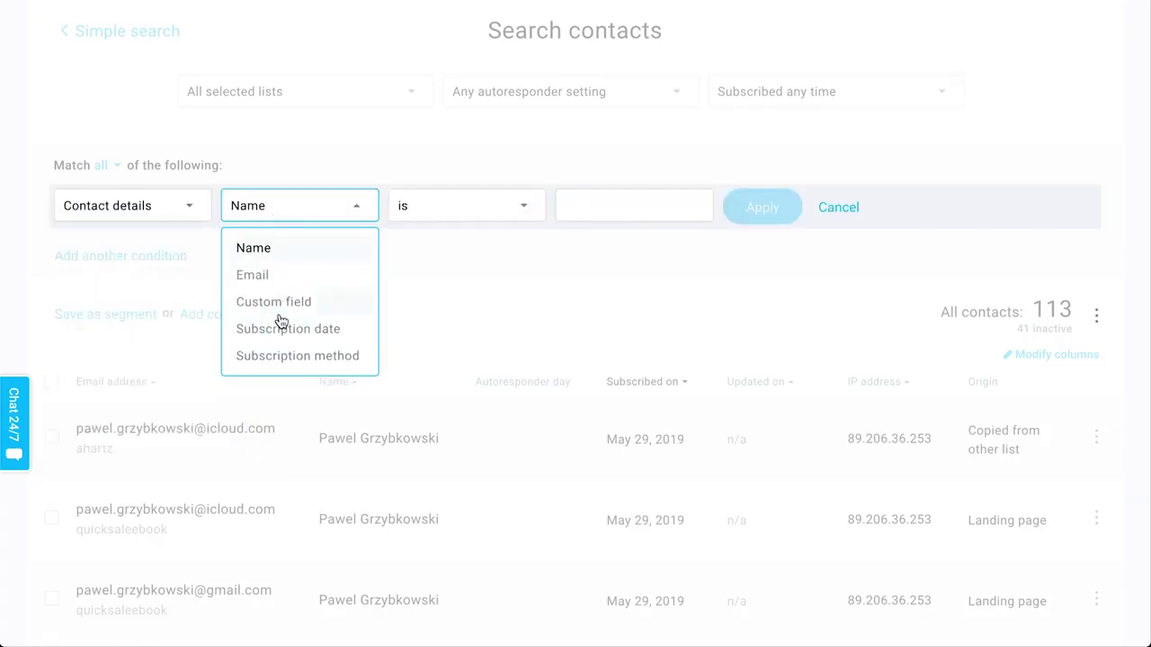
pyautogui.click(158, 205)
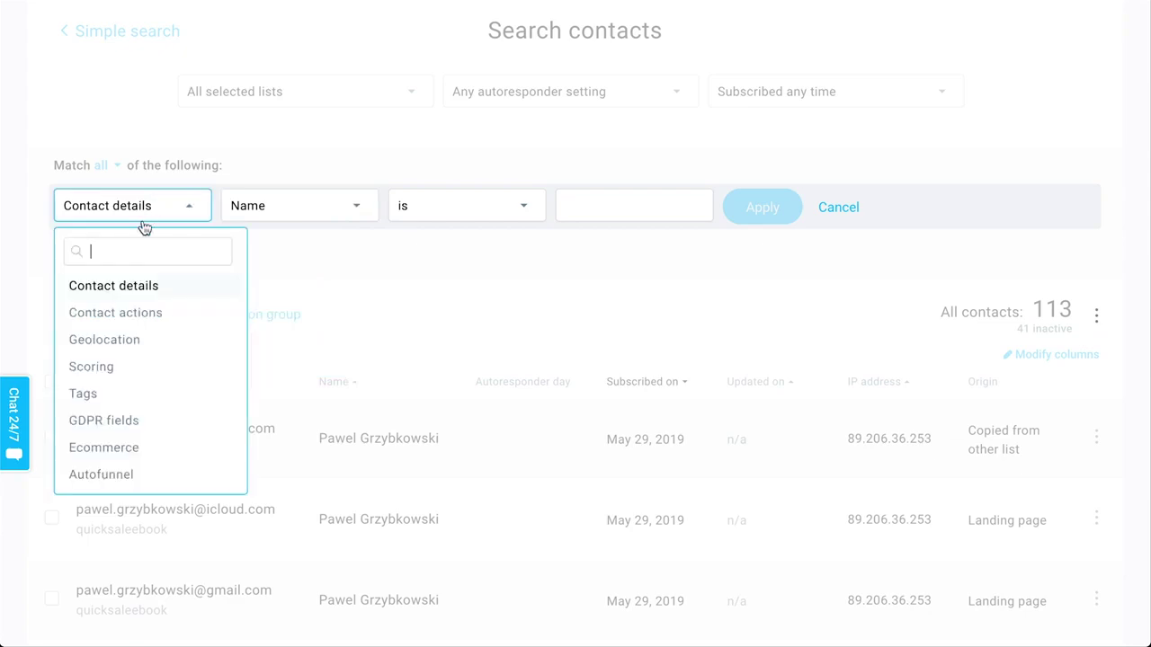
pyautogui.click(118, 311)
pyautogui.click(292, 209)
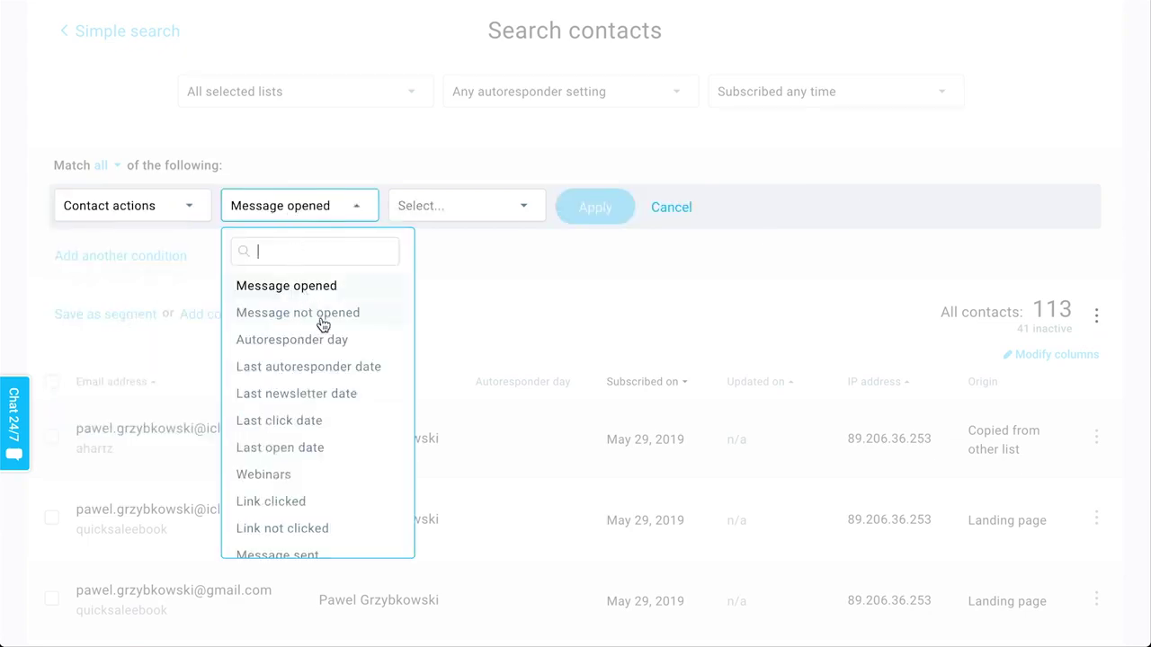
pyautogui.click(295, 165)
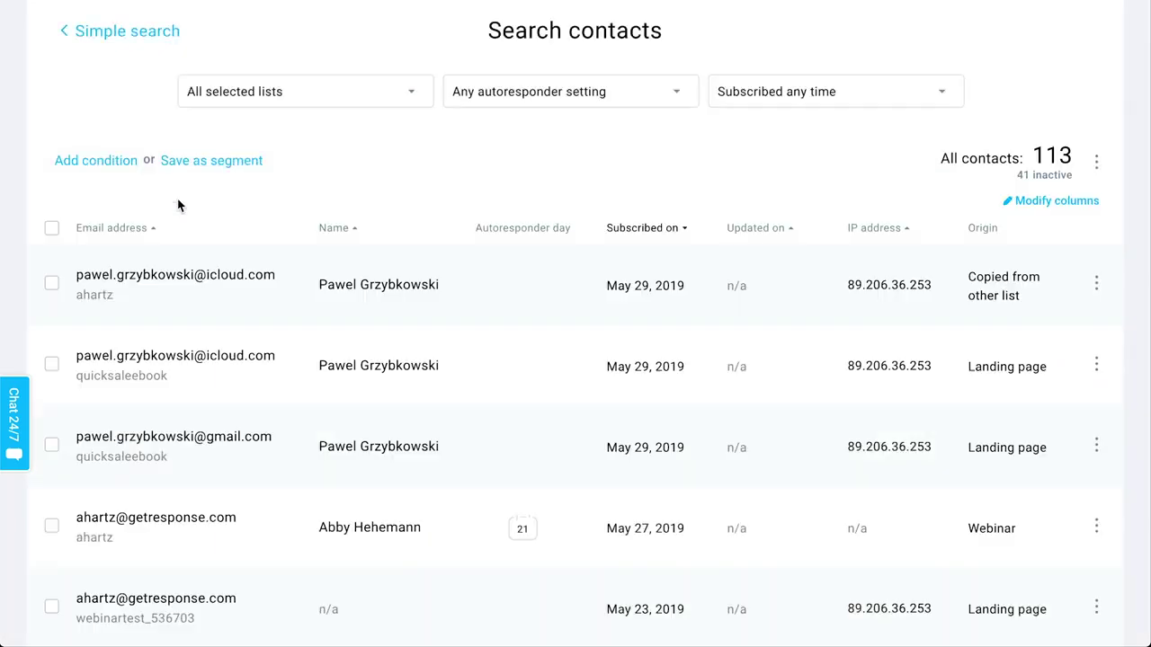
pyautogui.click(119, 169)
pyautogui.click(130, 218)
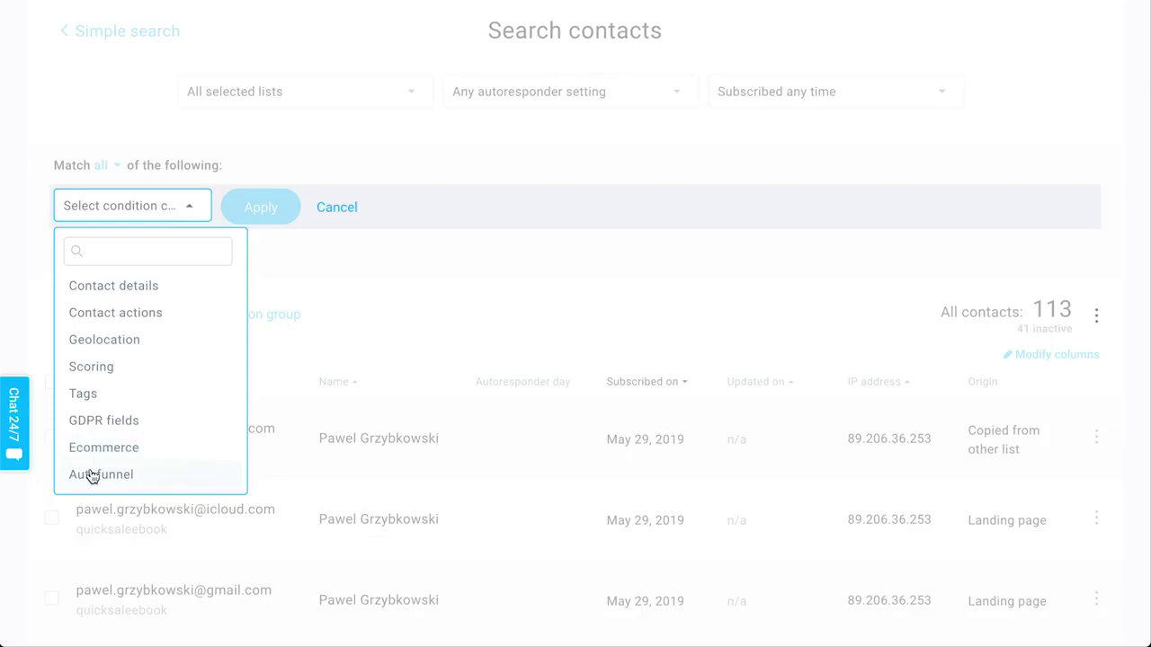
pyautogui.click(340, 116)
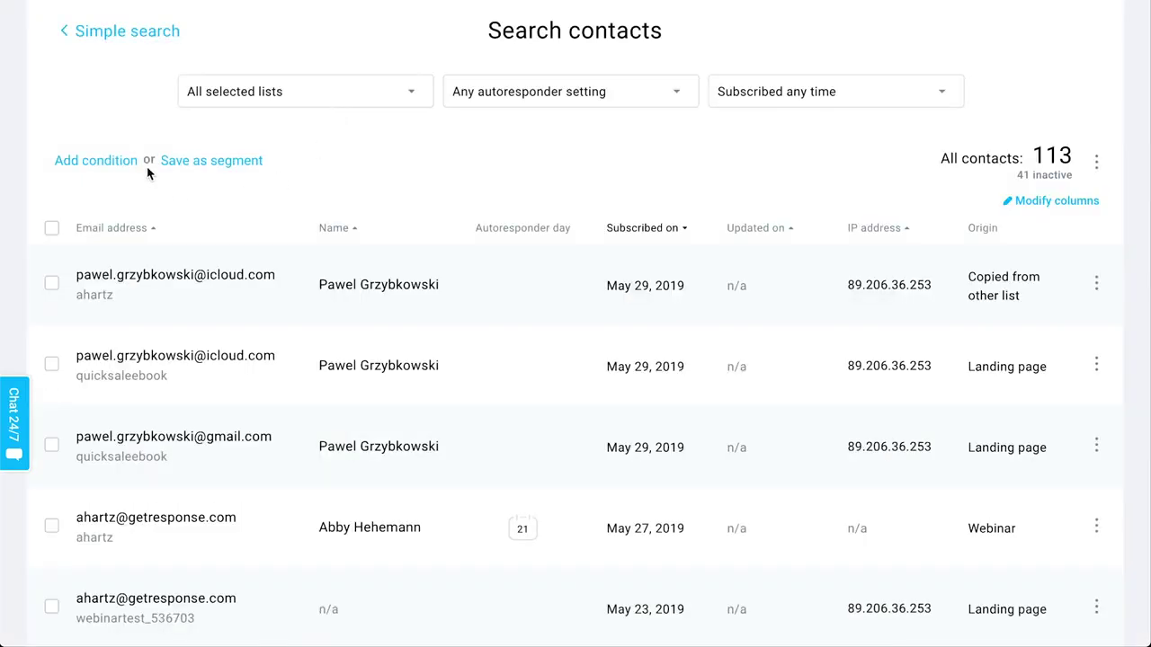
# Step: Add and apply a Contact details search condition requiring that the custom field age is assigned
pyautogui.click(116, 163)
pyautogui.click(120, 211)
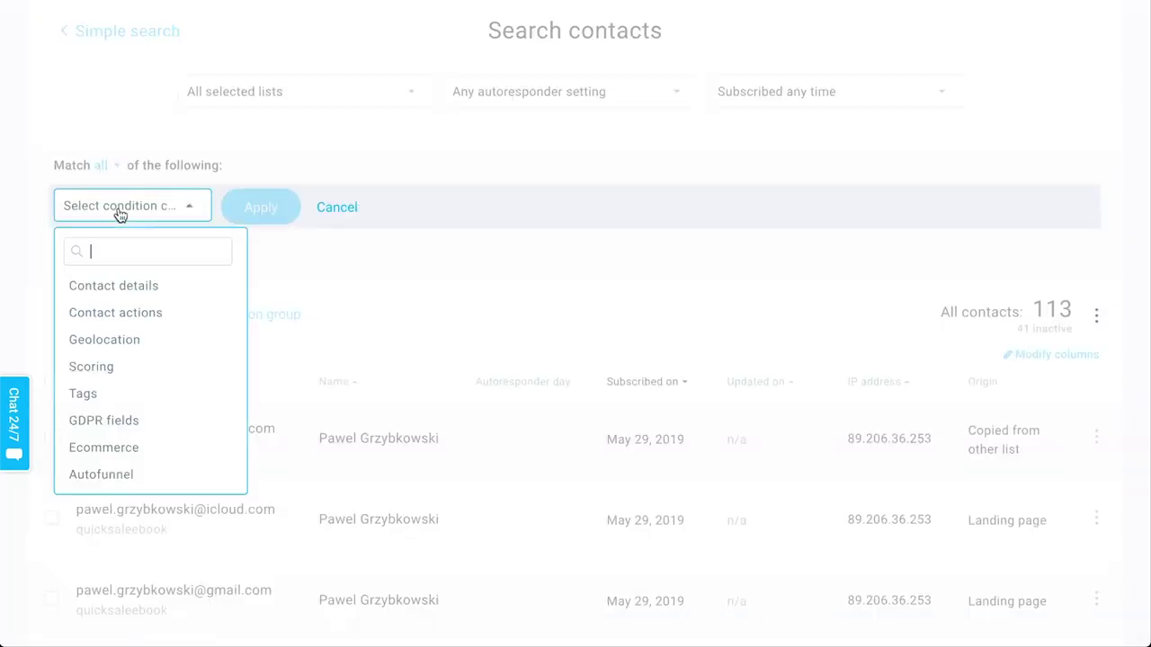
pyautogui.click(117, 285)
pyautogui.click(319, 208)
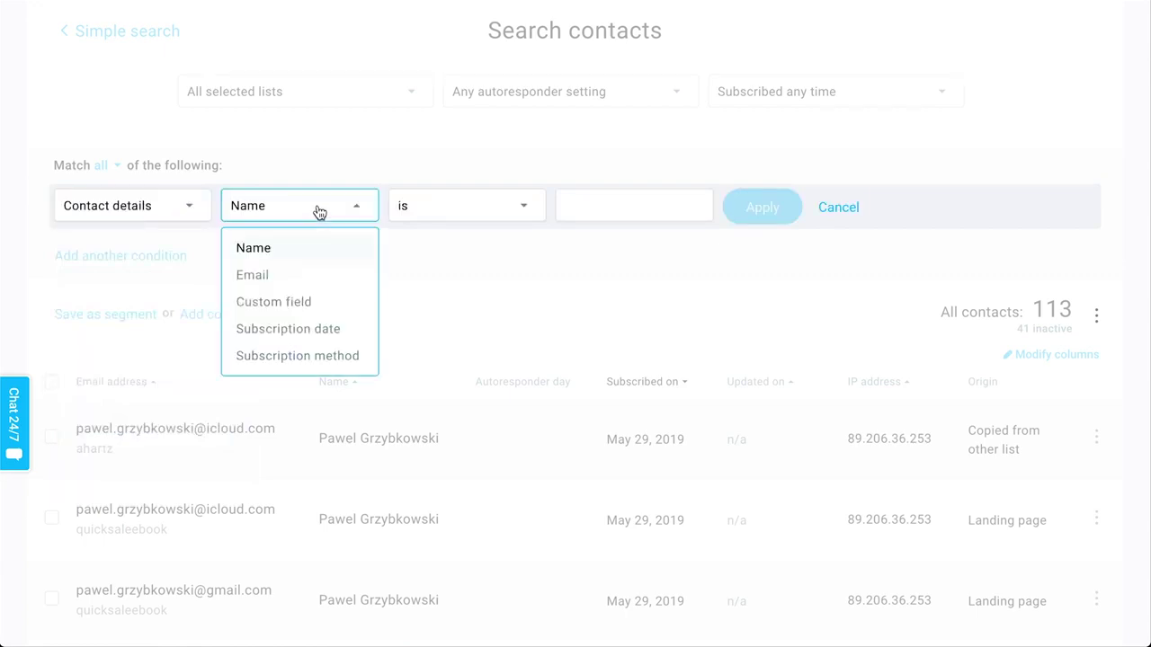
pyautogui.click(275, 300)
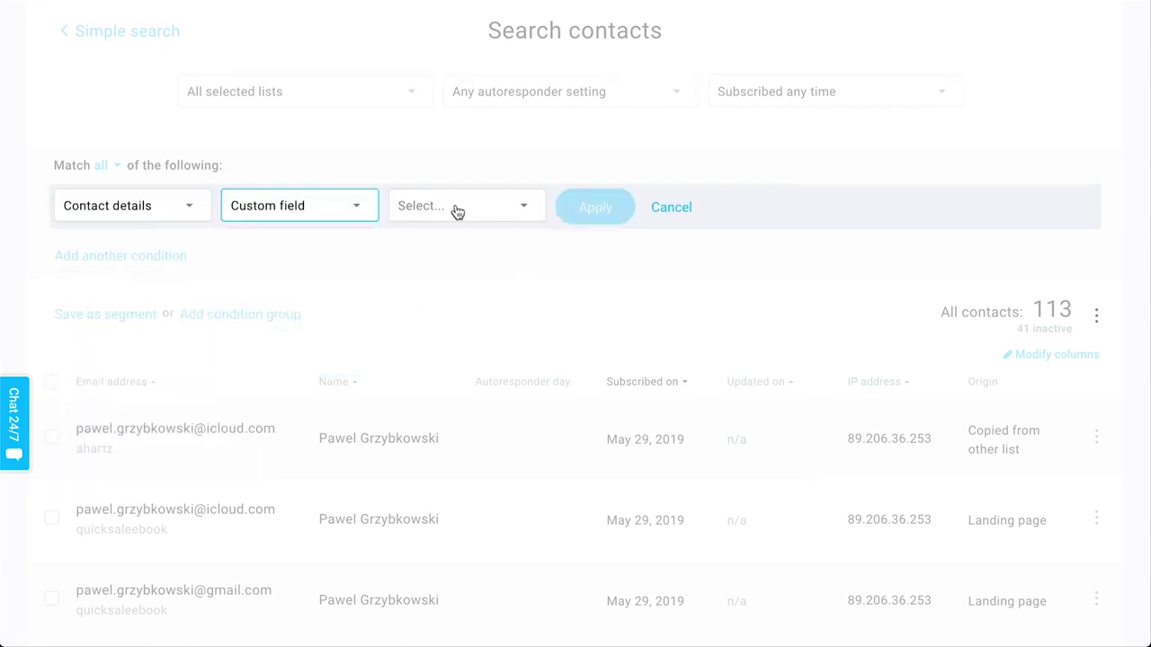
pyautogui.click(457, 212)
pyautogui.click(434, 286)
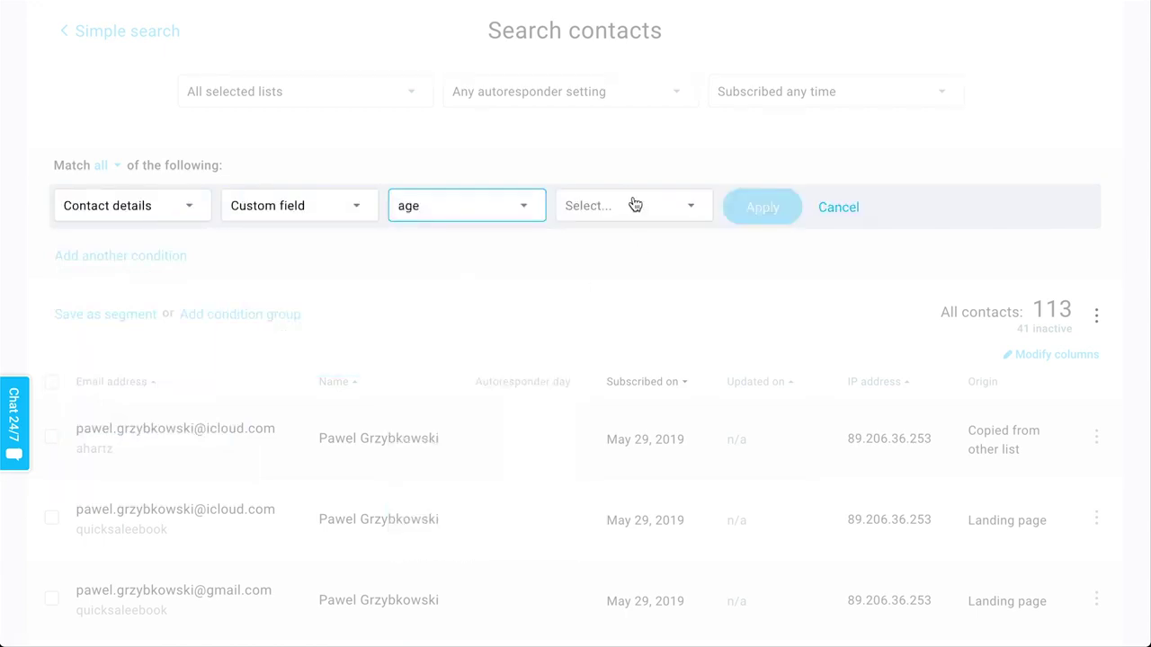
pyautogui.click(635, 205)
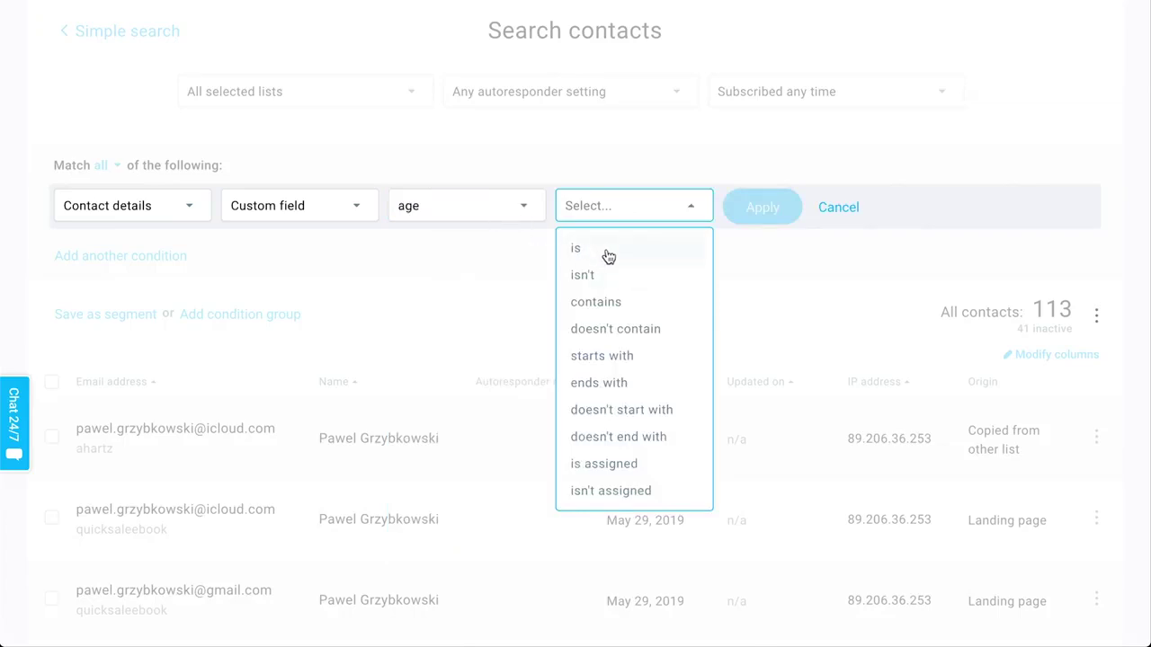
pyautogui.scroll(-1, 620, 297)
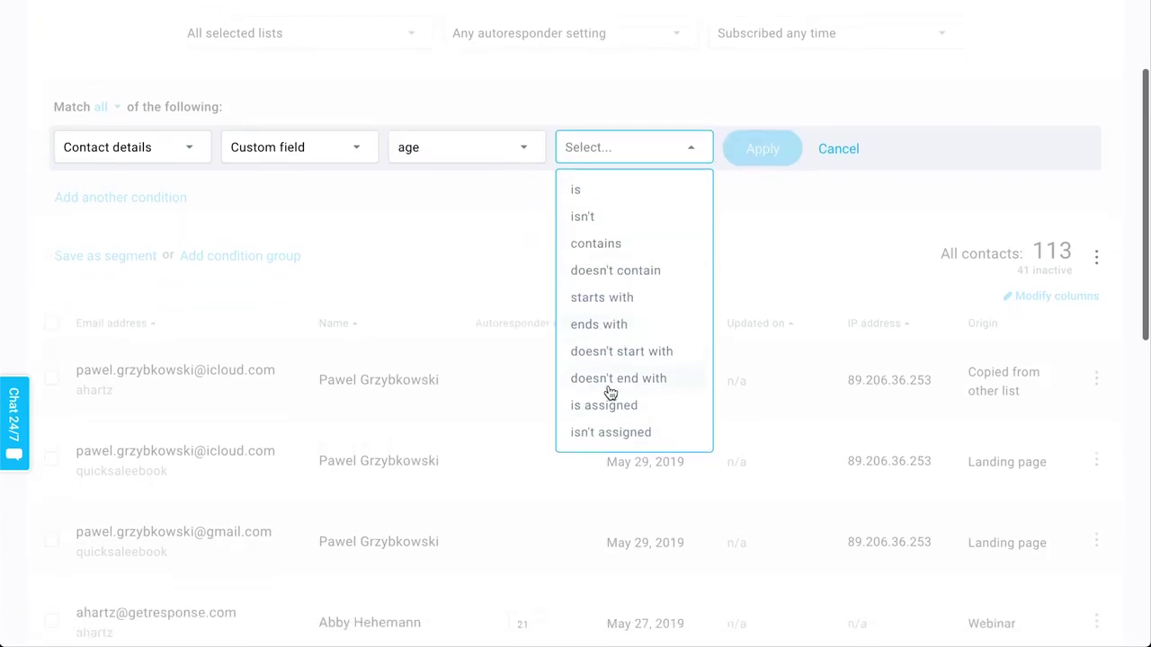
pyautogui.click(650, 405)
pyautogui.click(769, 148)
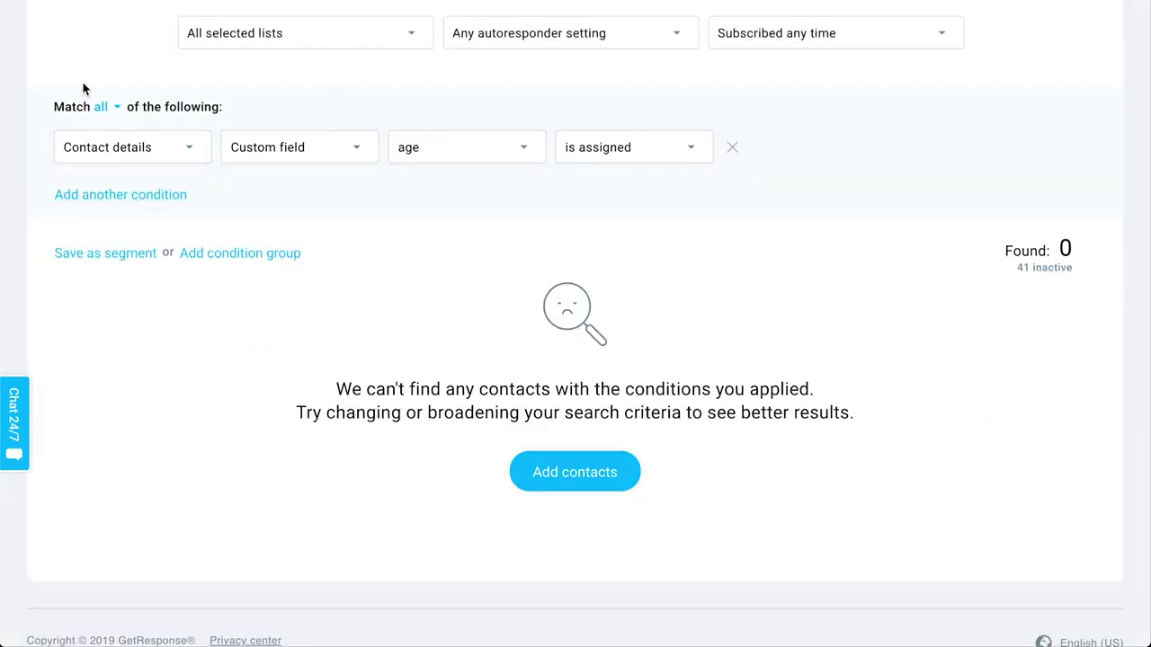
# Step: Add and apply a second search condition on Geolocation where Country is United States
pyautogui.click(97, 194)
pyautogui.click(117, 198)
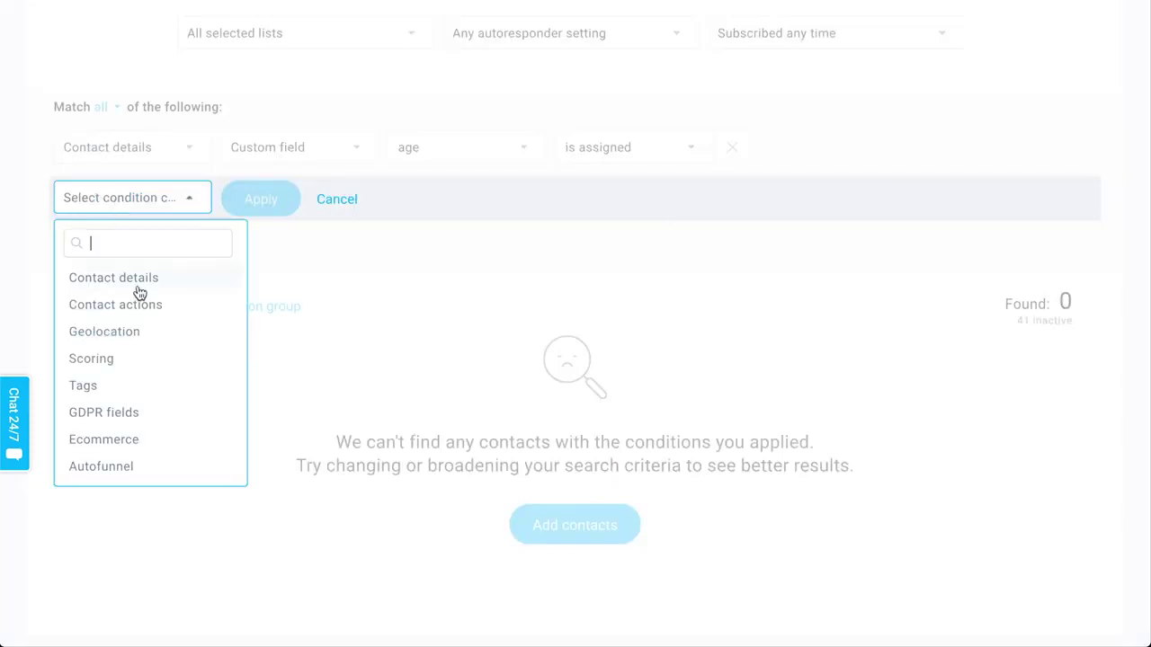
pyautogui.click(98, 279)
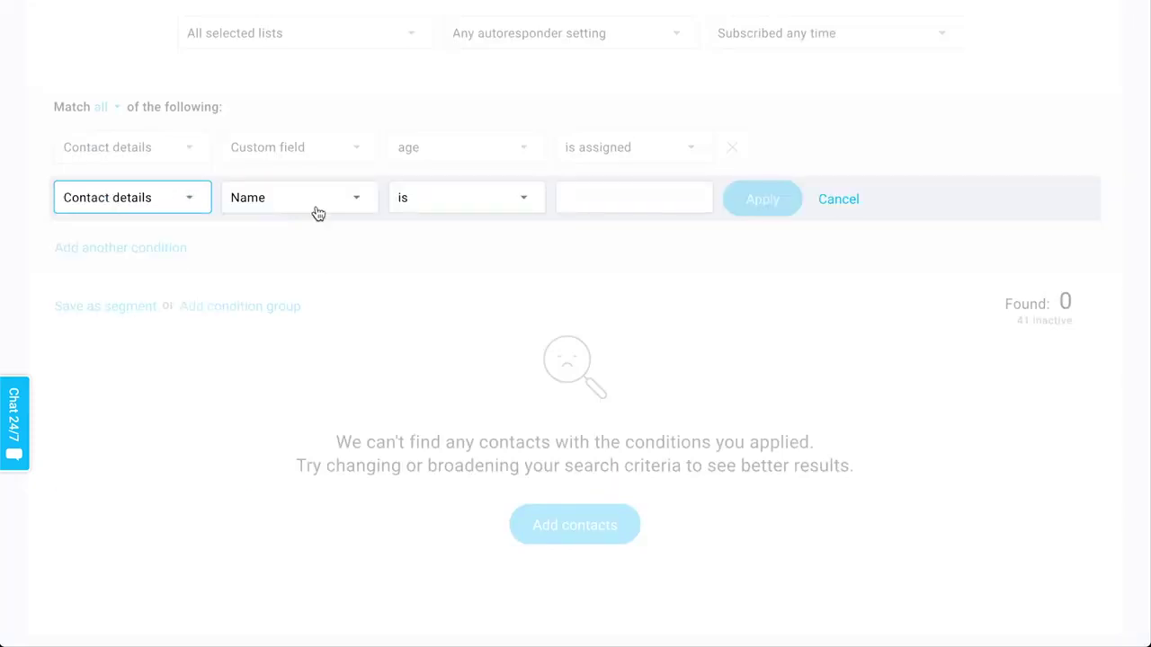
pyautogui.click(294, 207)
pyautogui.click(154, 207)
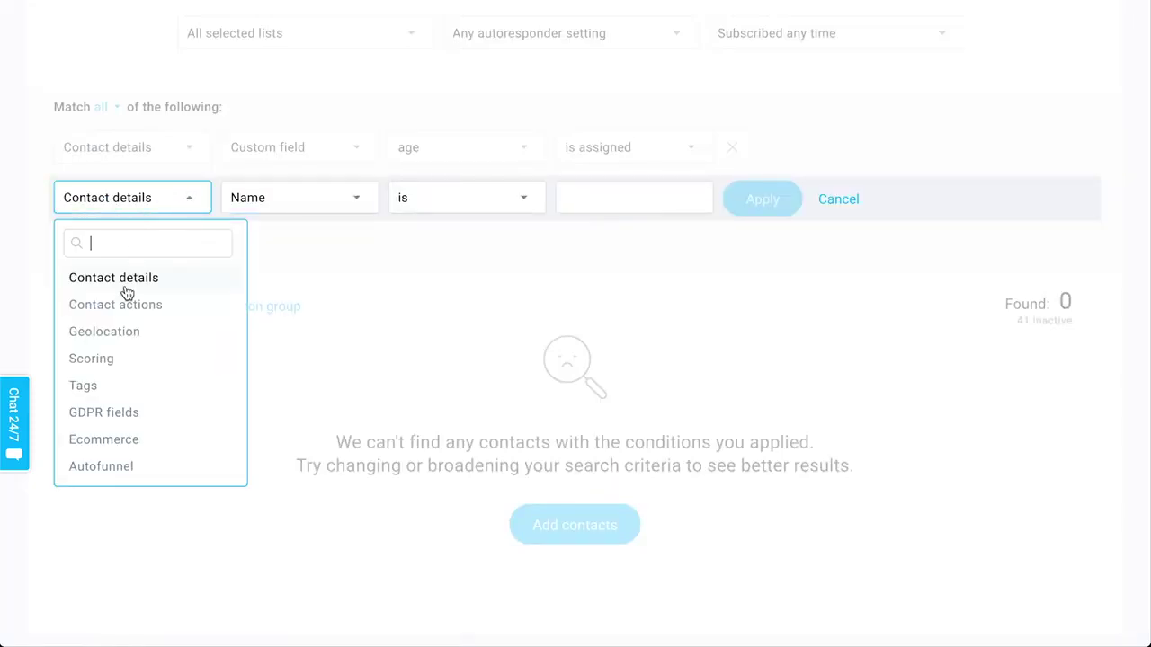
pyautogui.click(126, 330)
pyautogui.click(310, 197)
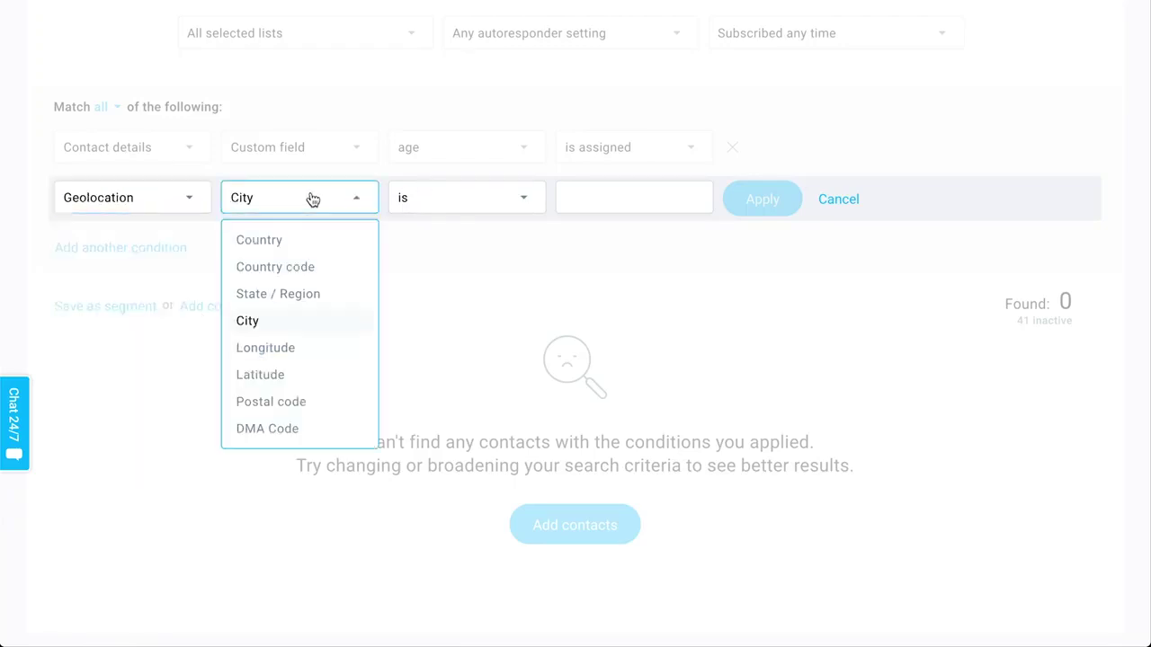
pyautogui.click(286, 243)
pyautogui.click(639, 191)
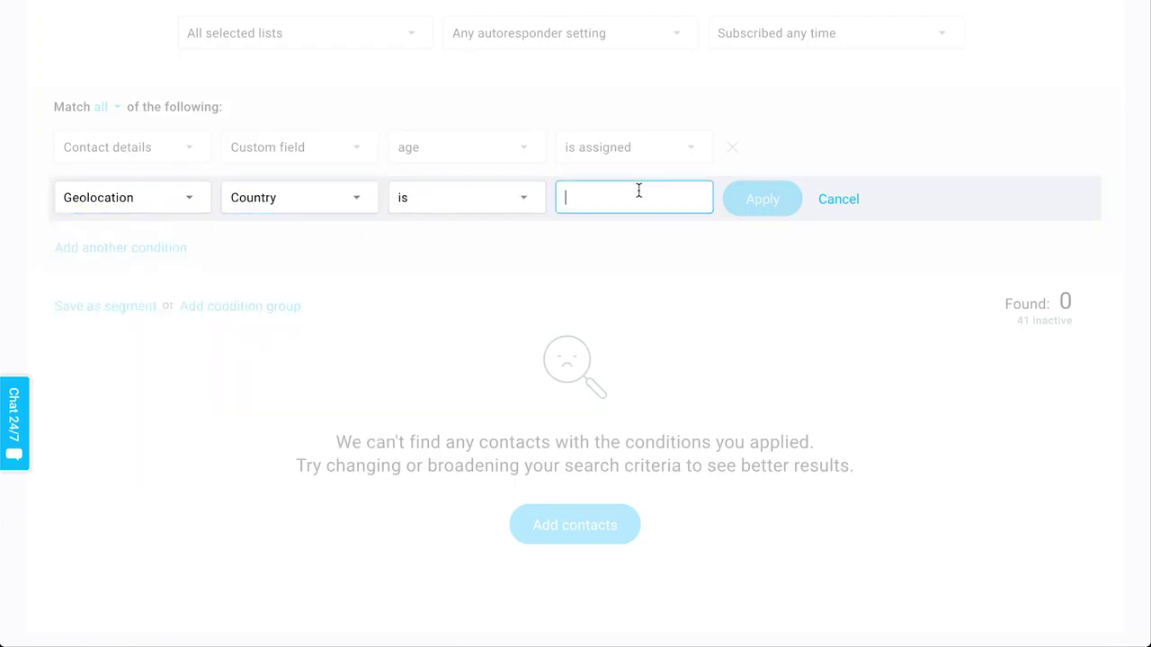
pyautogui.write('United States')
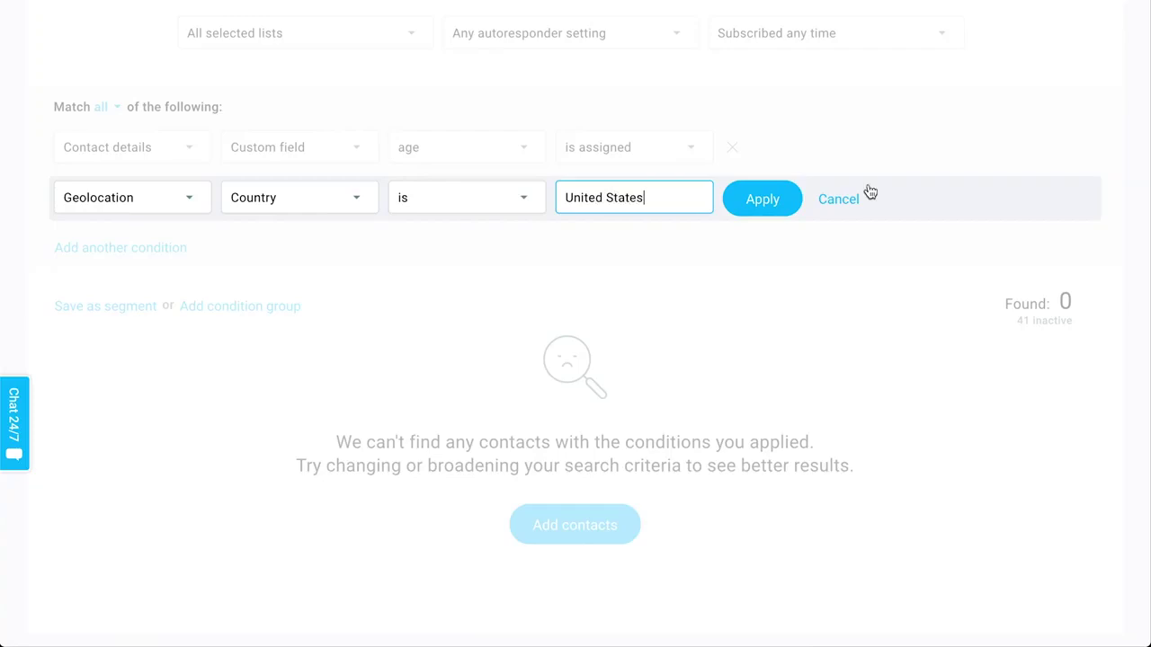
pyautogui.click(779, 211)
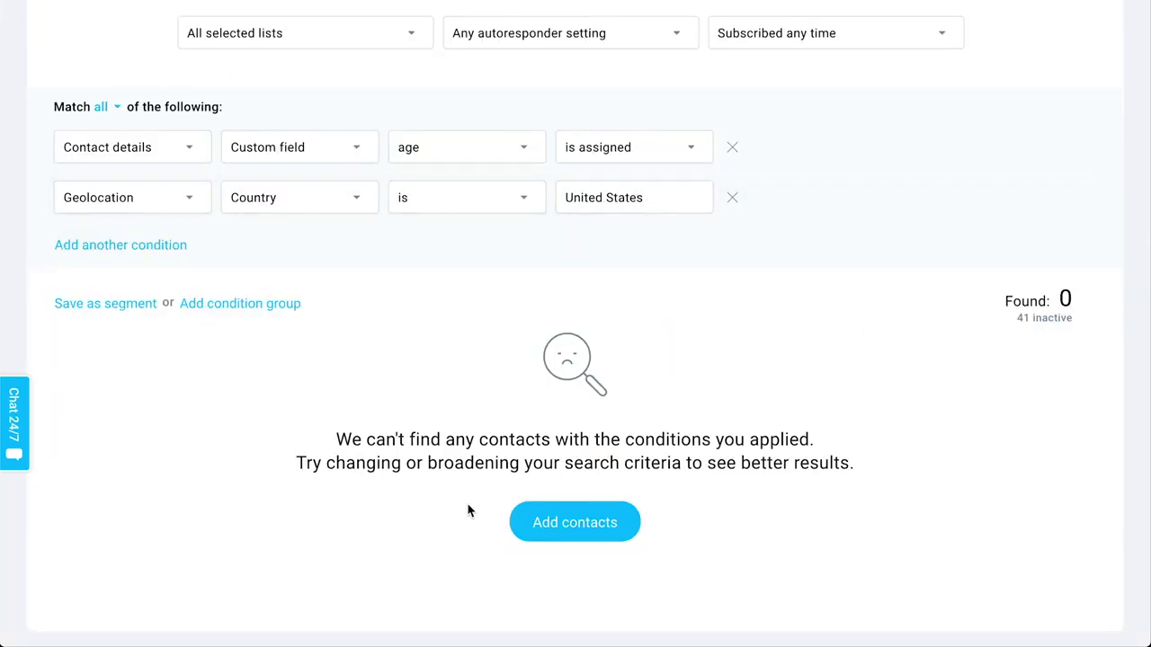
# Step: Save the two search conditions as a segment named "Age united states"
pyautogui.scroll(1, 724, 339)
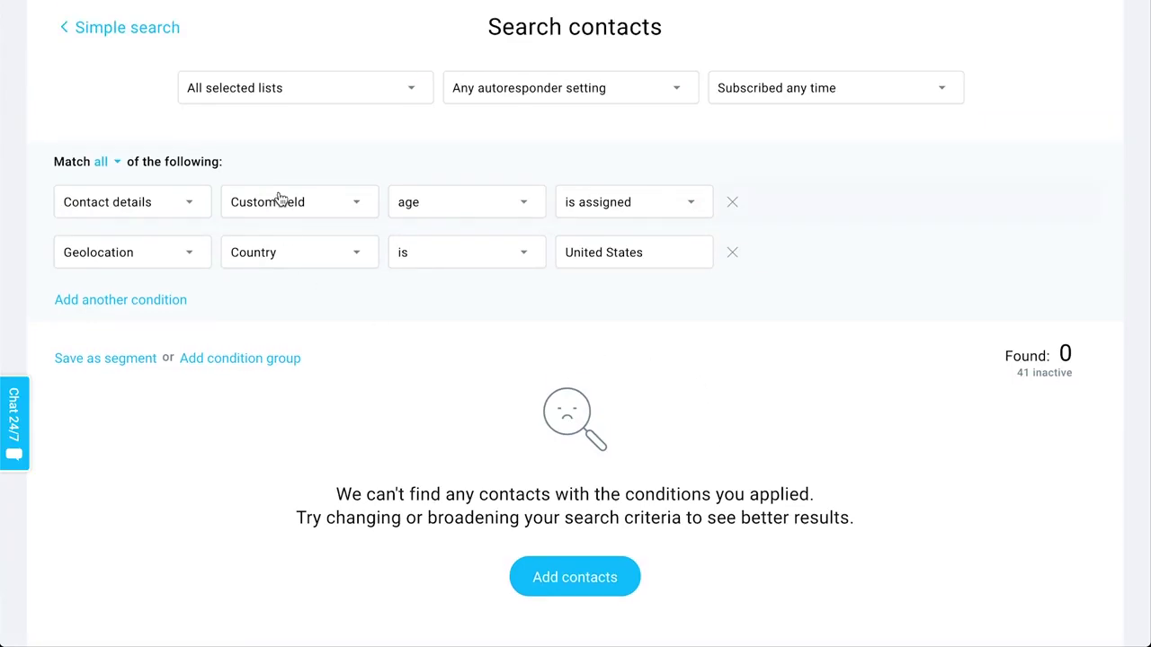
pyautogui.click(116, 361)
pyautogui.write('Age united st')
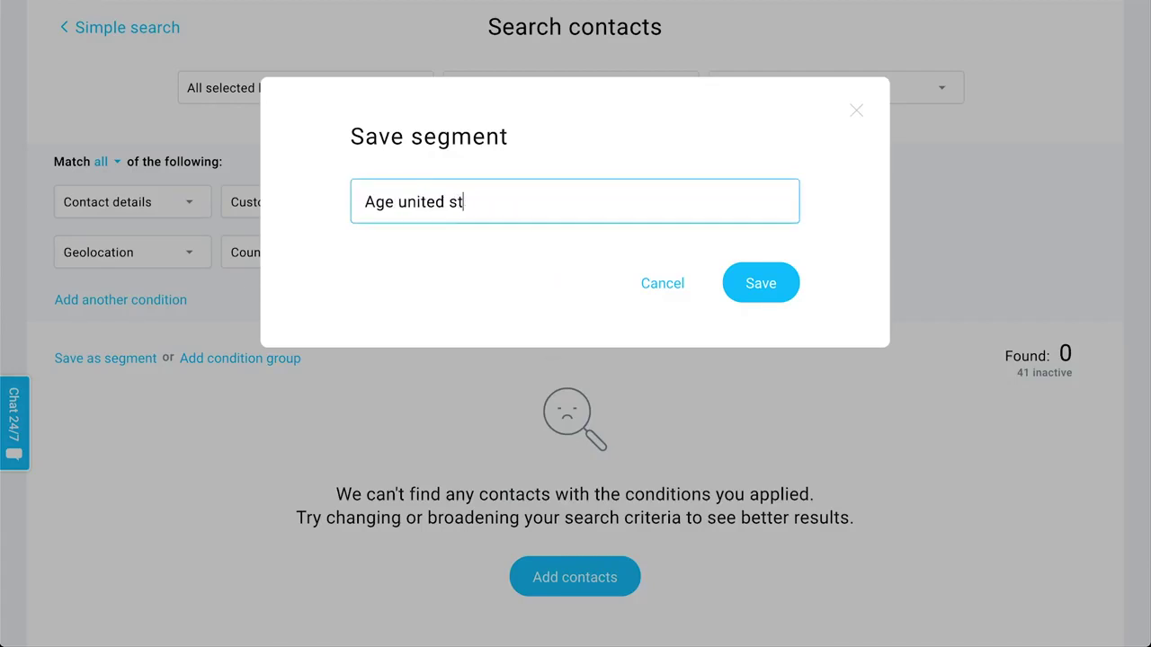
pyautogui.write('eatesates')
pyautogui.click(747, 284)
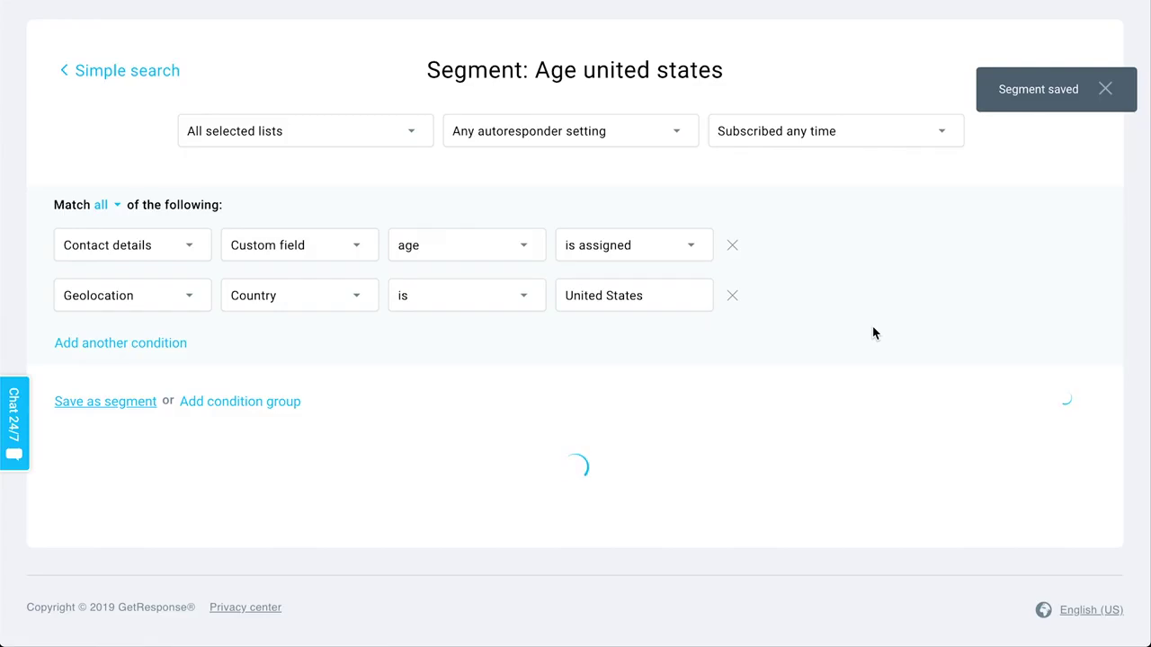
pyautogui.scroll(3, 1005, 229)
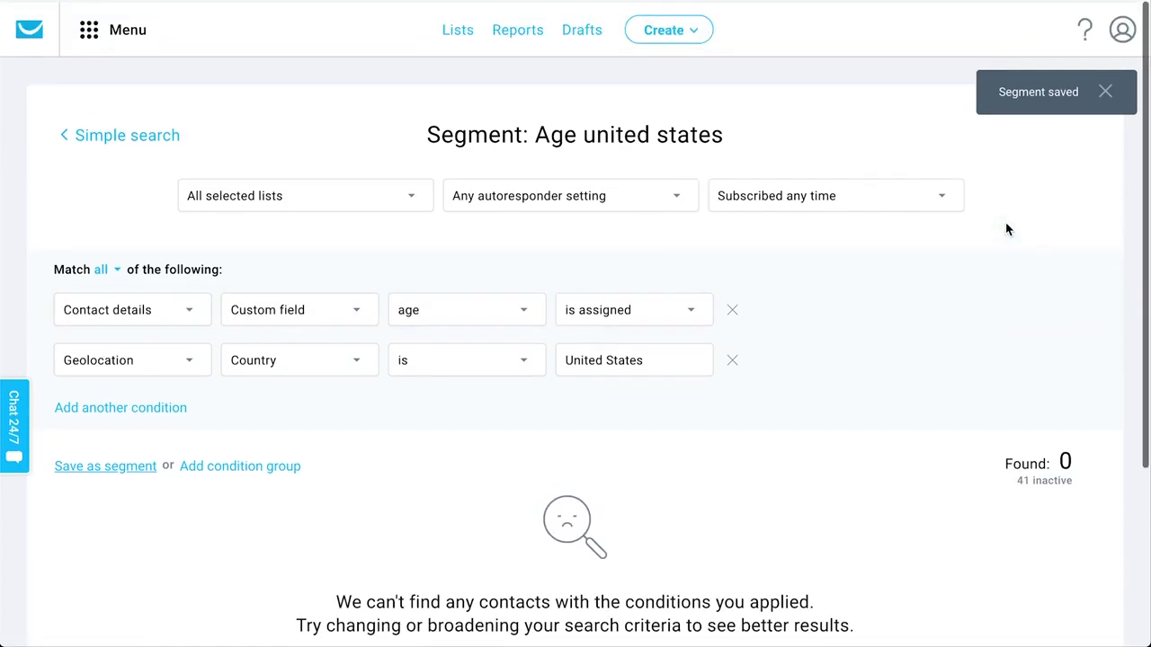
# Step: Examine the saved contact segments and the actions available for the "Age united states" segment
pyautogui.click(133, 142)
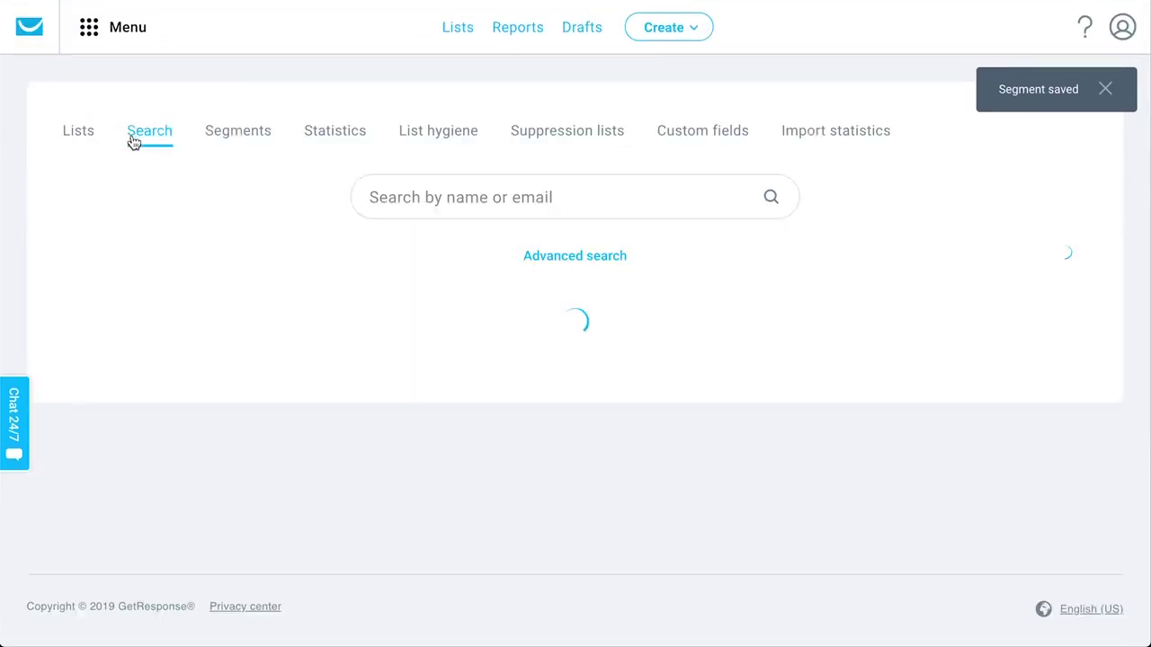
pyautogui.click(247, 137)
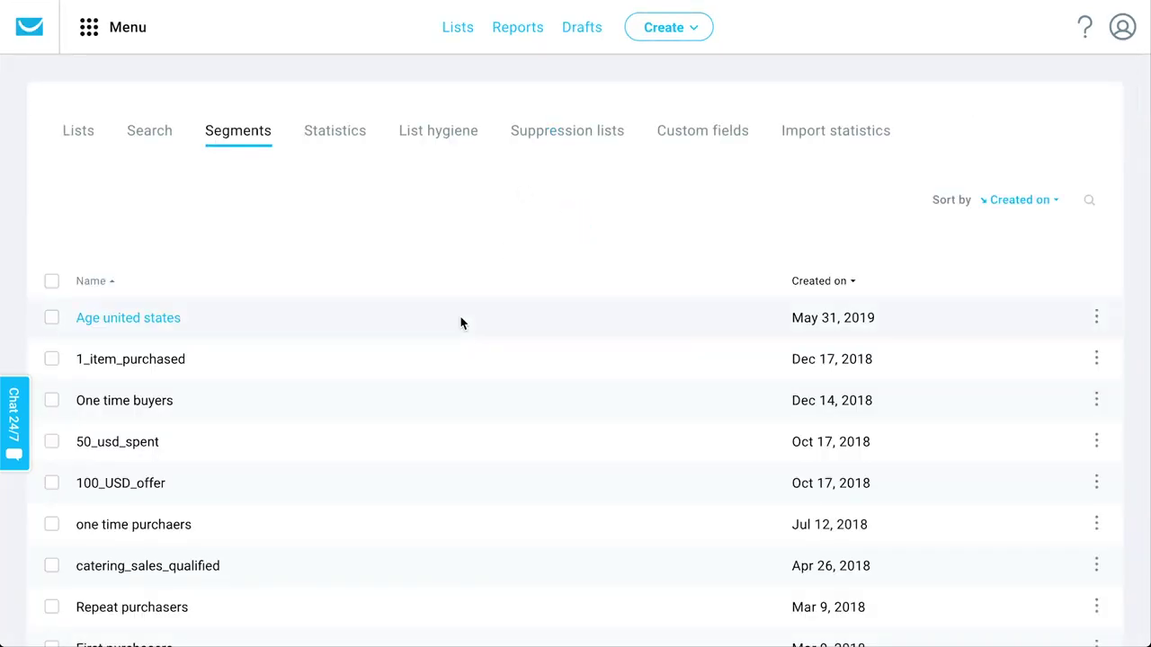
pyautogui.scroll(-3, 441, 208)
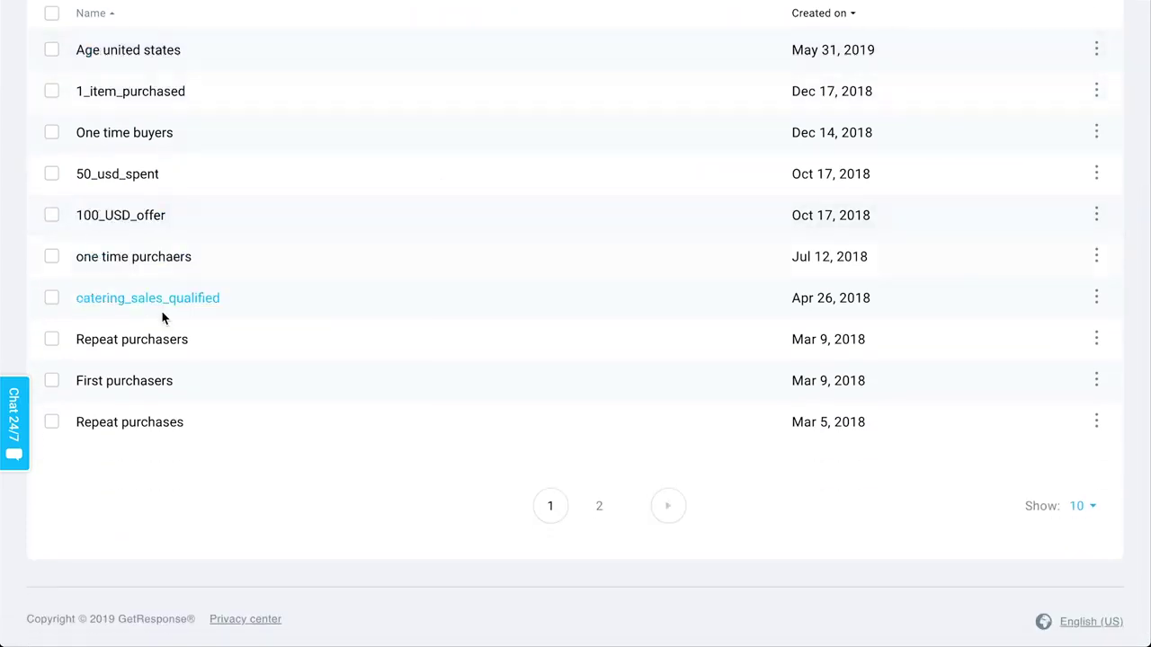
pyautogui.scroll(2, 160, 503)
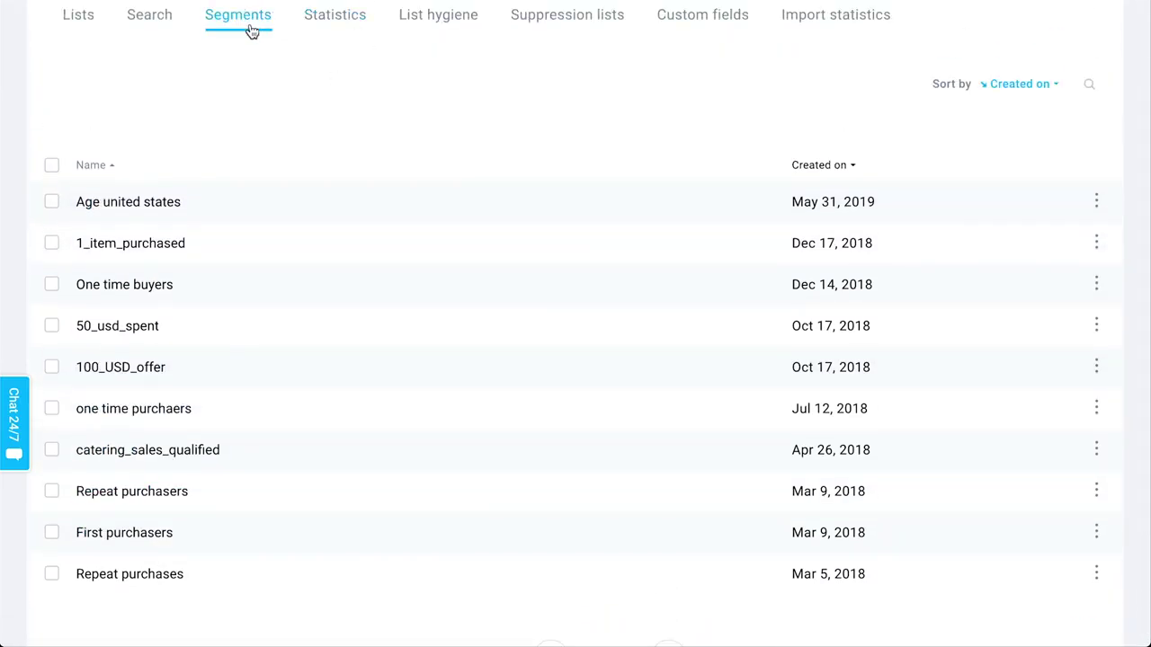
pyautogui.click(1096, 201)
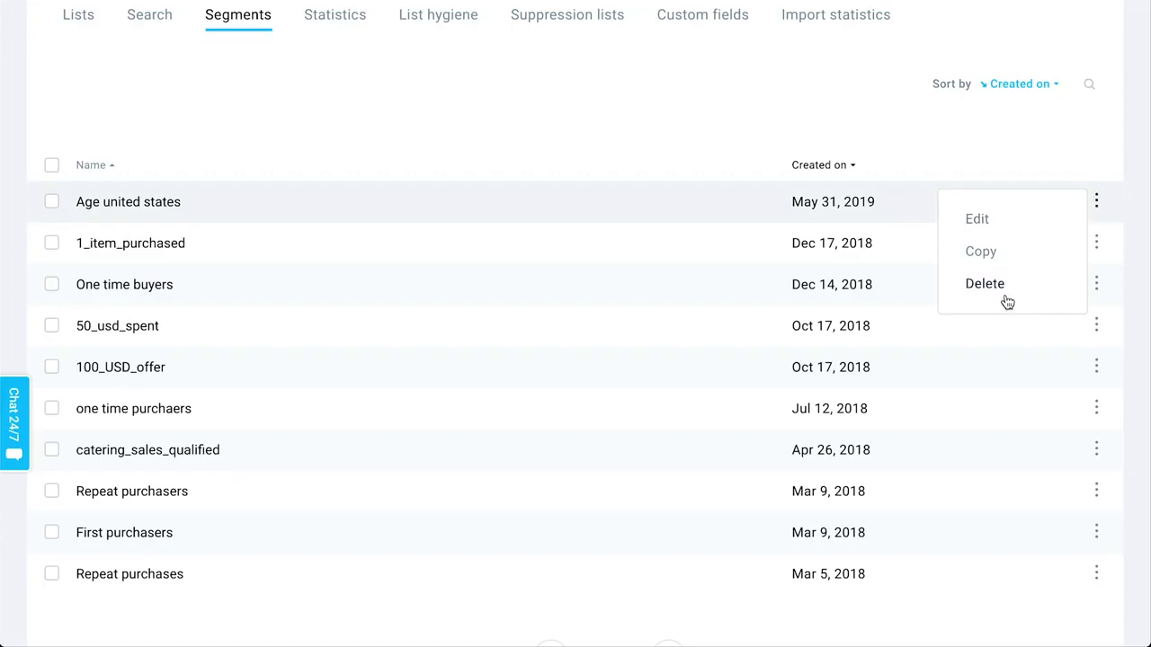
pyautogui.click(1096, 207)
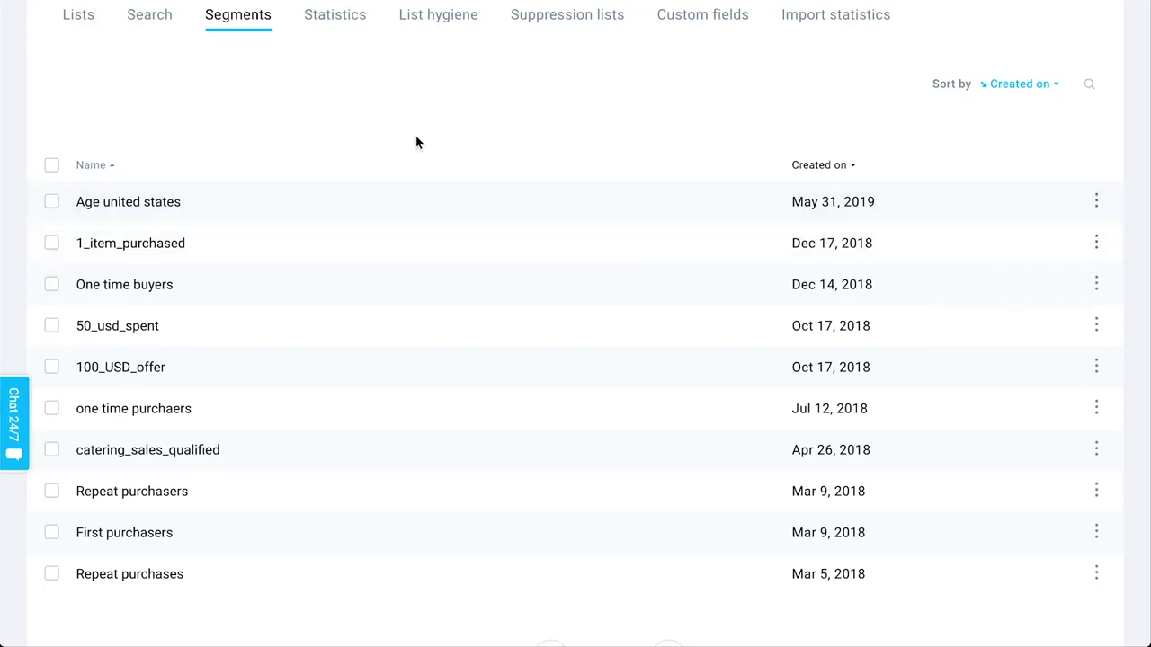
# Step: Examine the user-defined custom fields with their visibility, values and types
pyautogui.scroll(1, 416, 141)
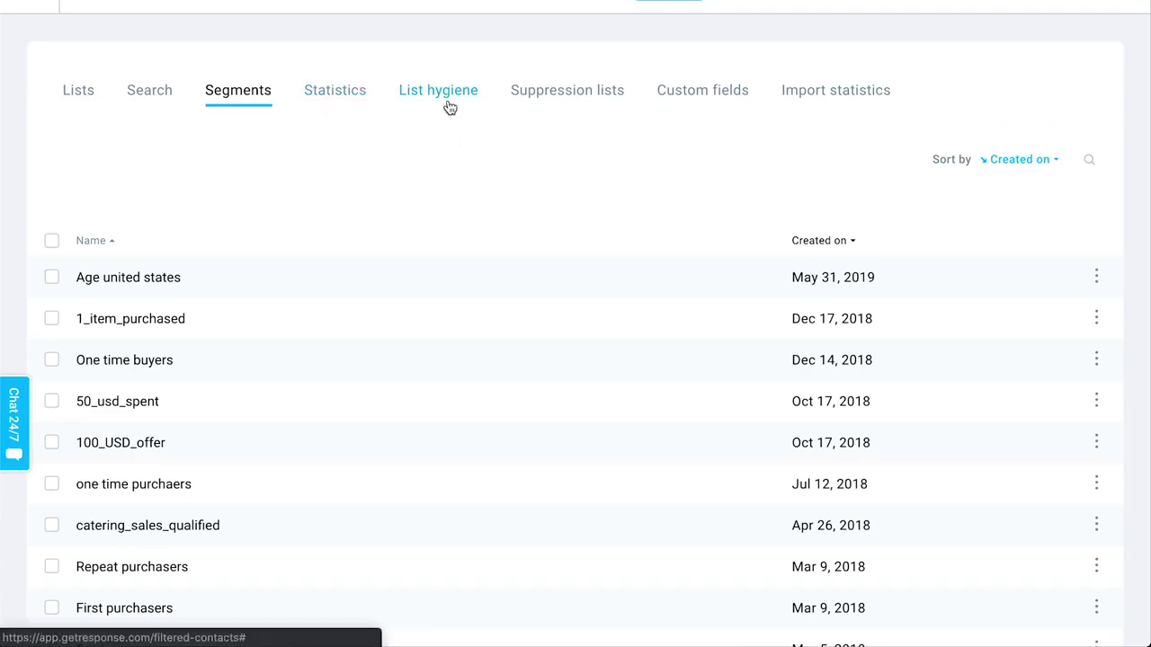
pyautogui.click(717, 90)
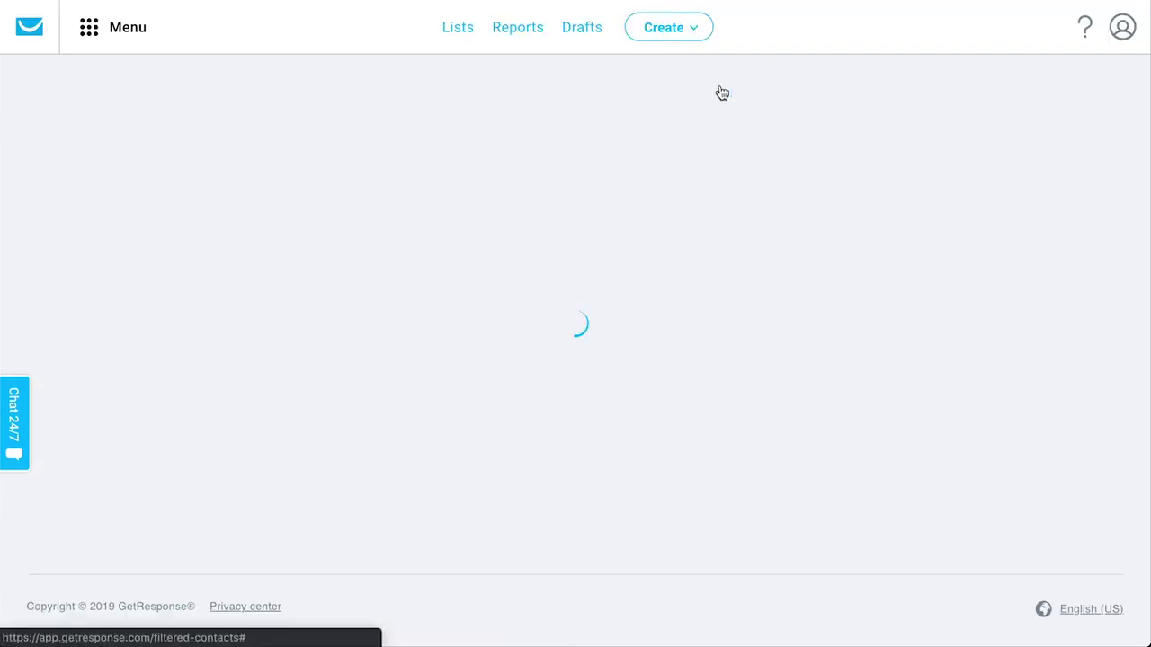
pyautogui.scroll(-1, 941, 129)
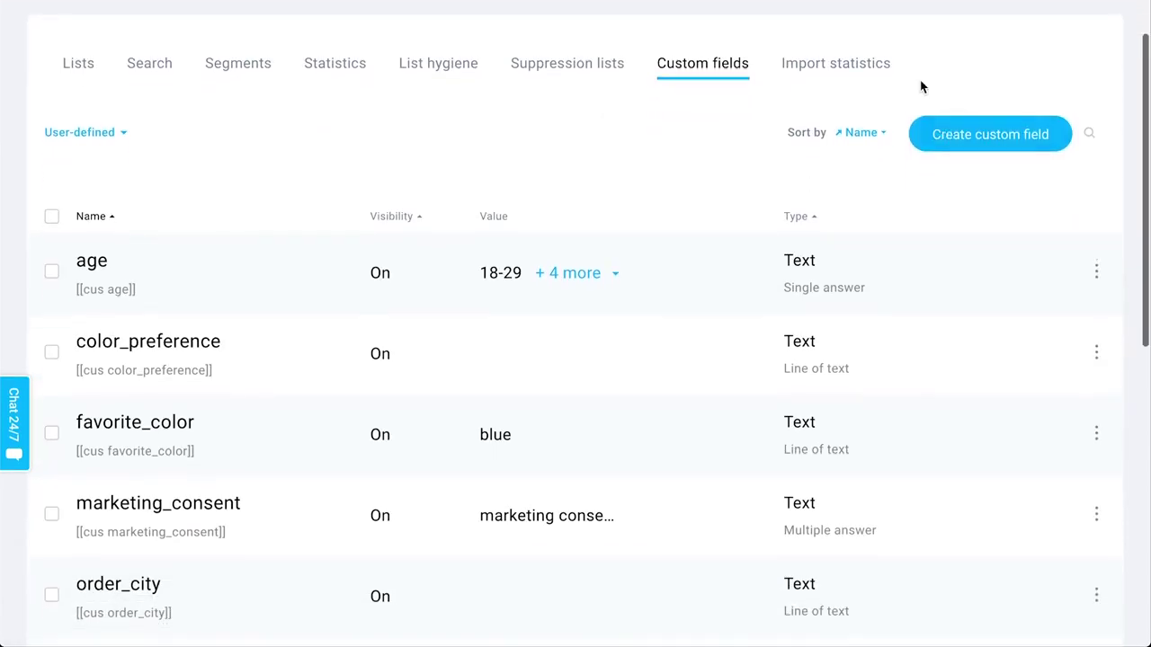
pyautogui.scroll(-1, 895, 62)
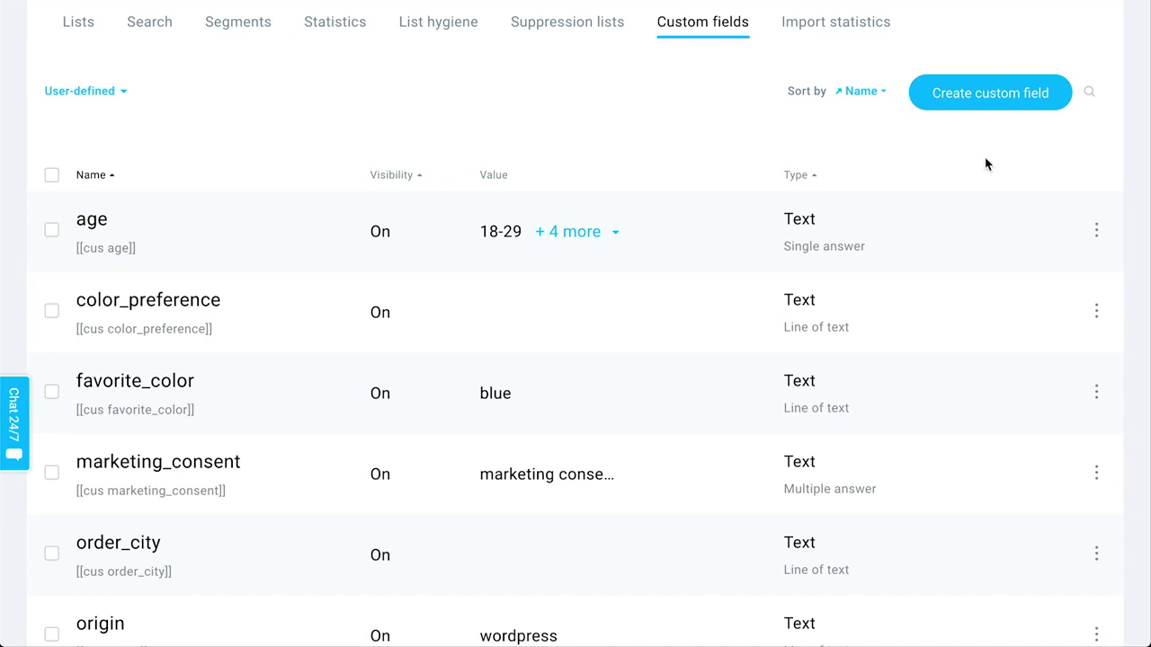
pyautogui.scroll(-1, 727, 234)
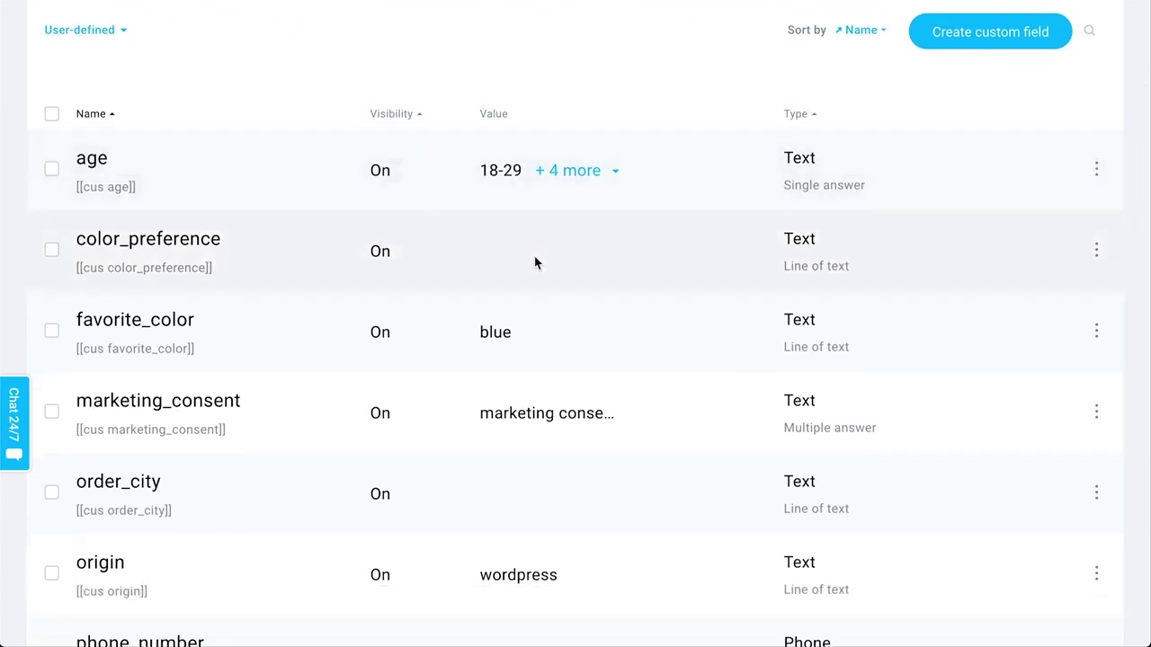
pyautogui.scroll(2, 534, 259)
pyautogui.scroll(1, 546, 285)
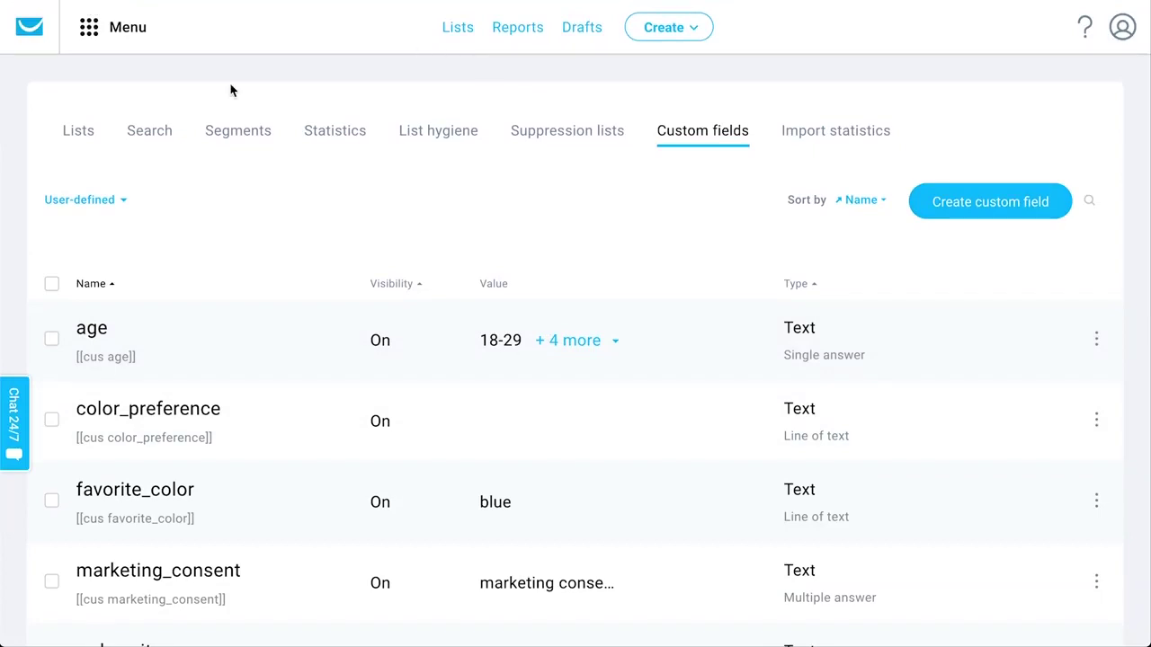
# Step: Start adding contacts from the contact lists page and choose 30daybootcamp as the target list
pyautogui.click(78, 139)
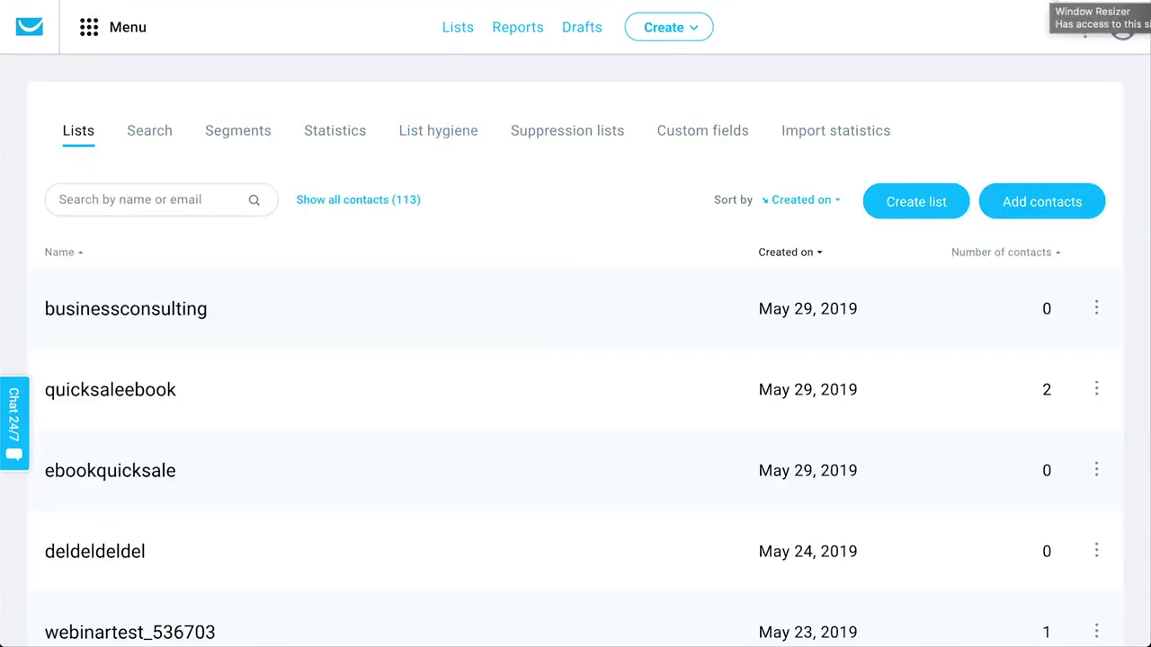
pyautogui.click(1060, 214)
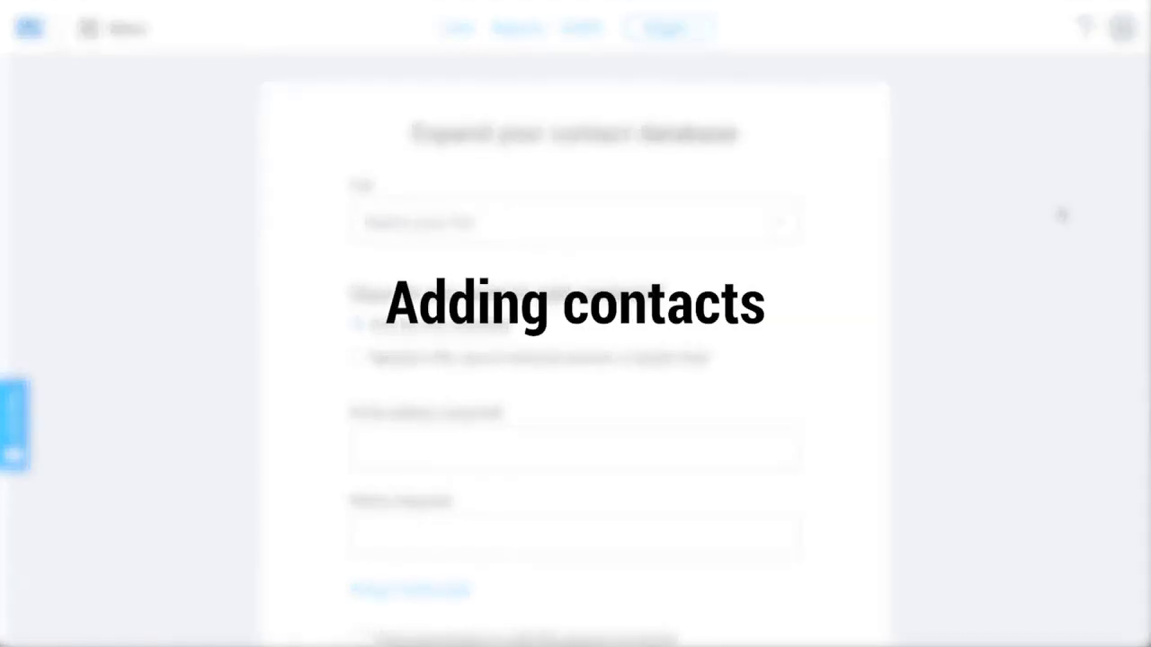
pyautogui.scroll(-1, 1061, 213)
pyautogui.click(580, 188)
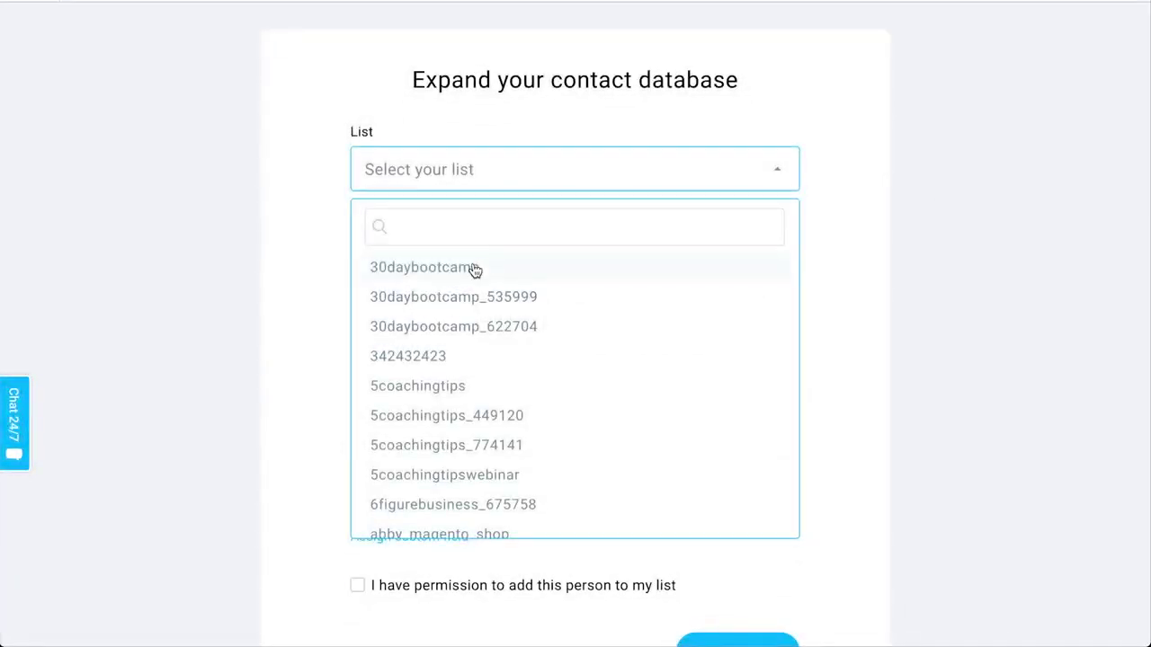
pyautogui.click(474, 267)
pyautogui.scroll(-3, 783, 326)
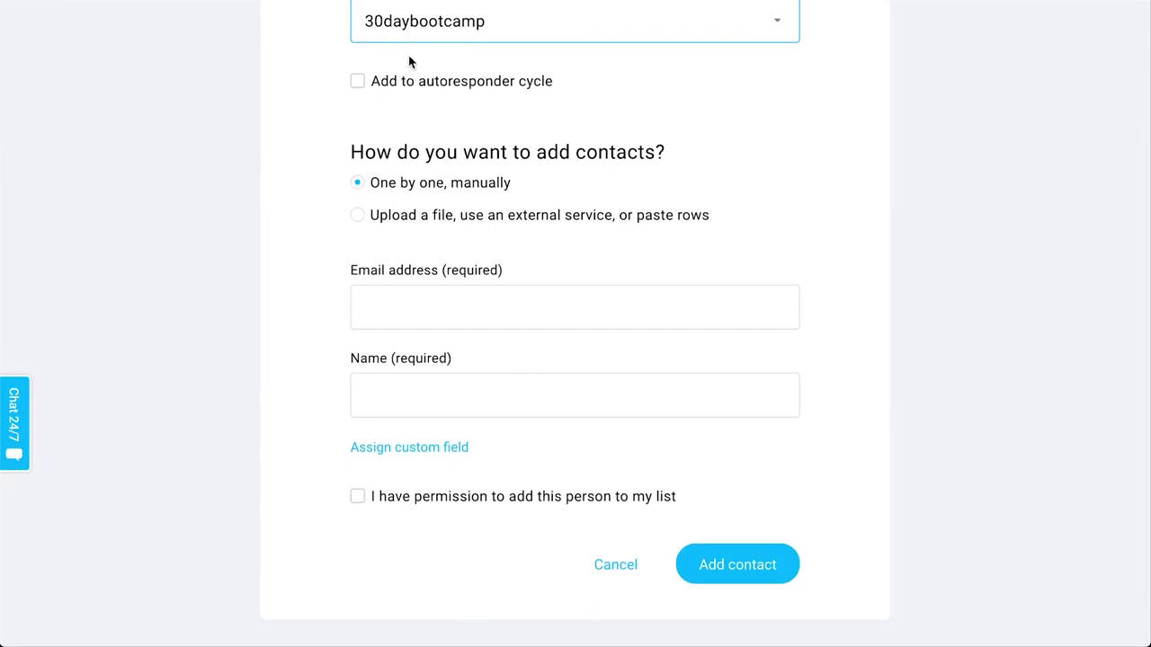
pyautogui.scroll(-1, 659, 115)
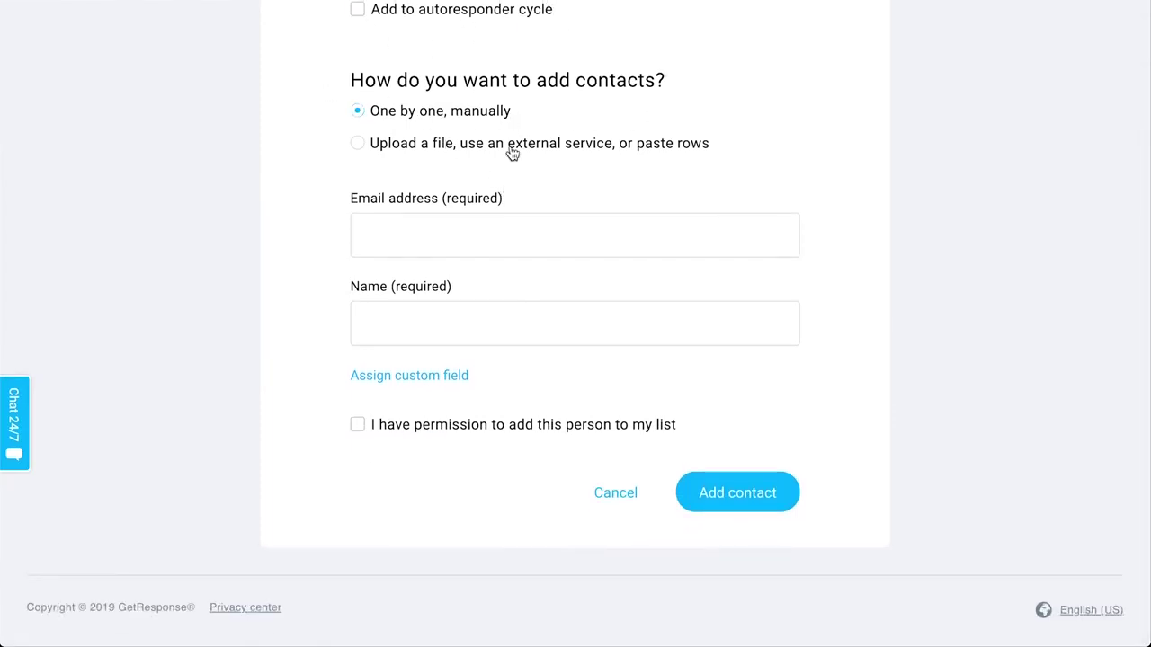
# Step: Choose to add contacts by file, external service or pasted rows, and examine the services offered for connection
pyautogui.click(479, 149)
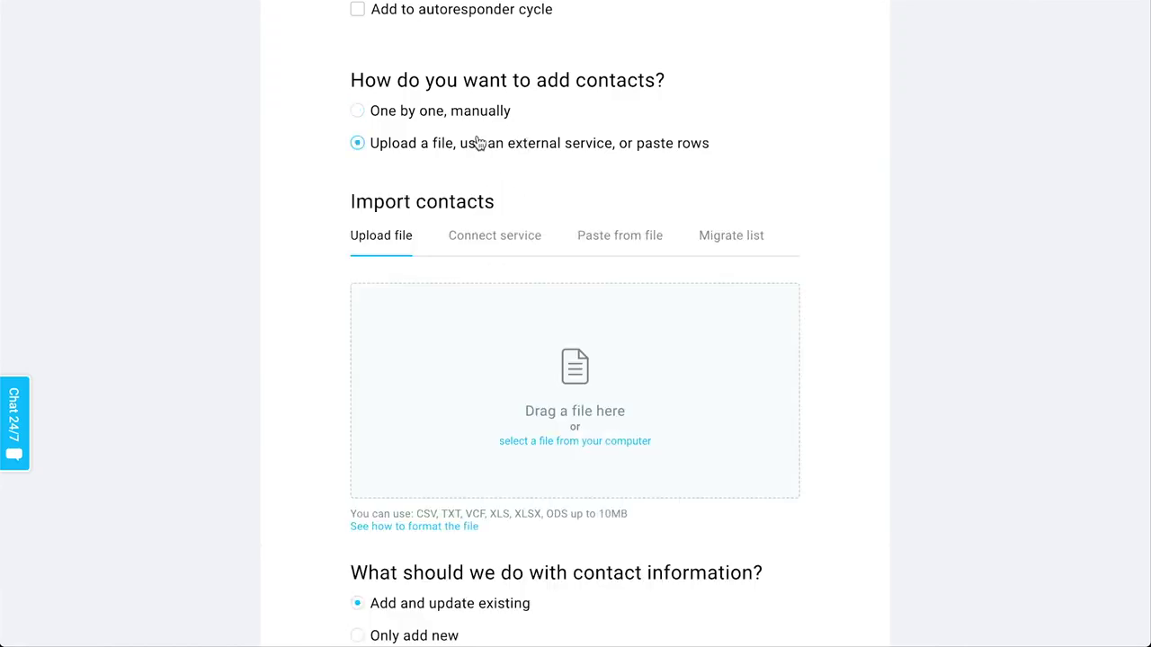
pyautogui.scroll(-1, 580, 245)
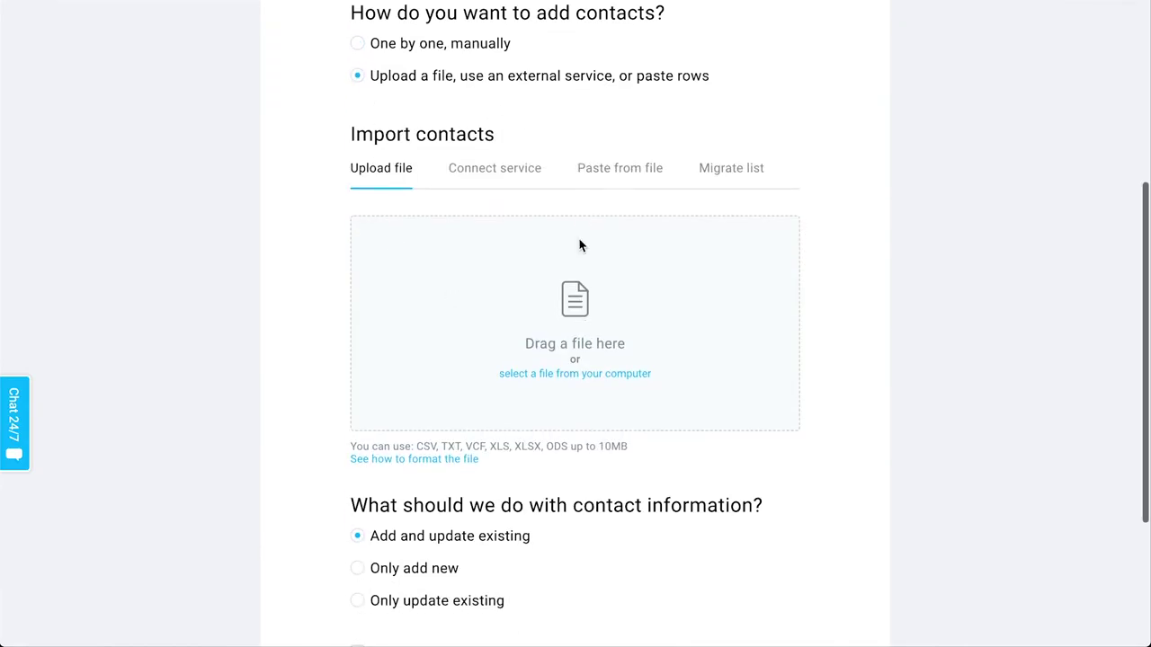
pyautogui.click(490, 180)
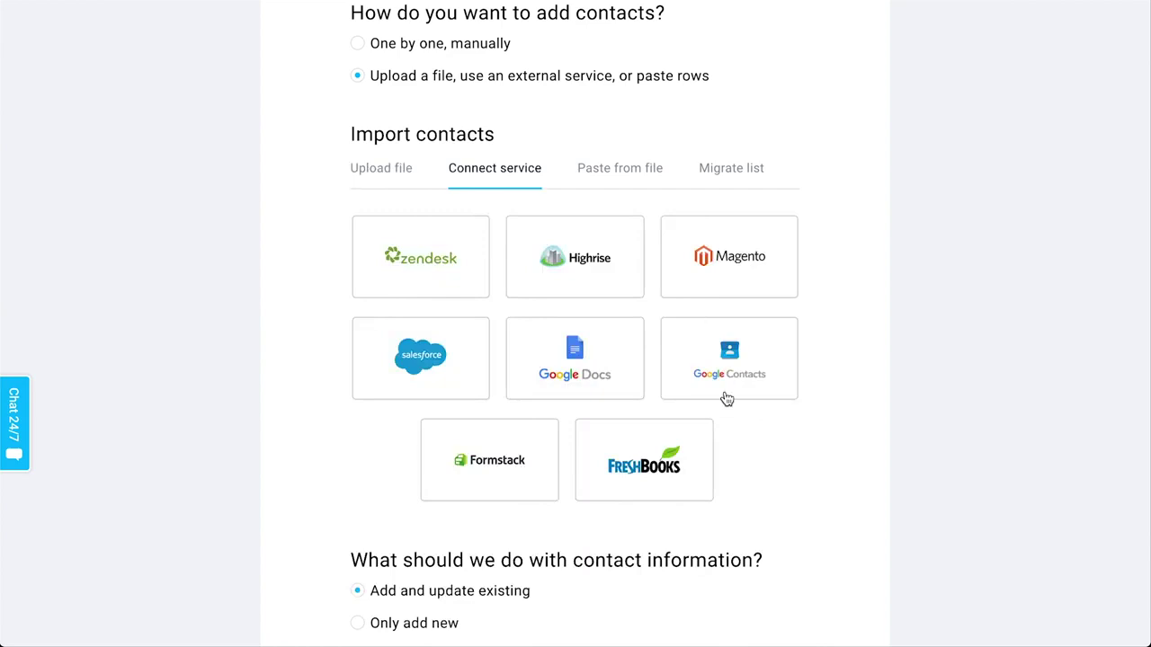
pyautogui.scroll(-1, 764, 409)
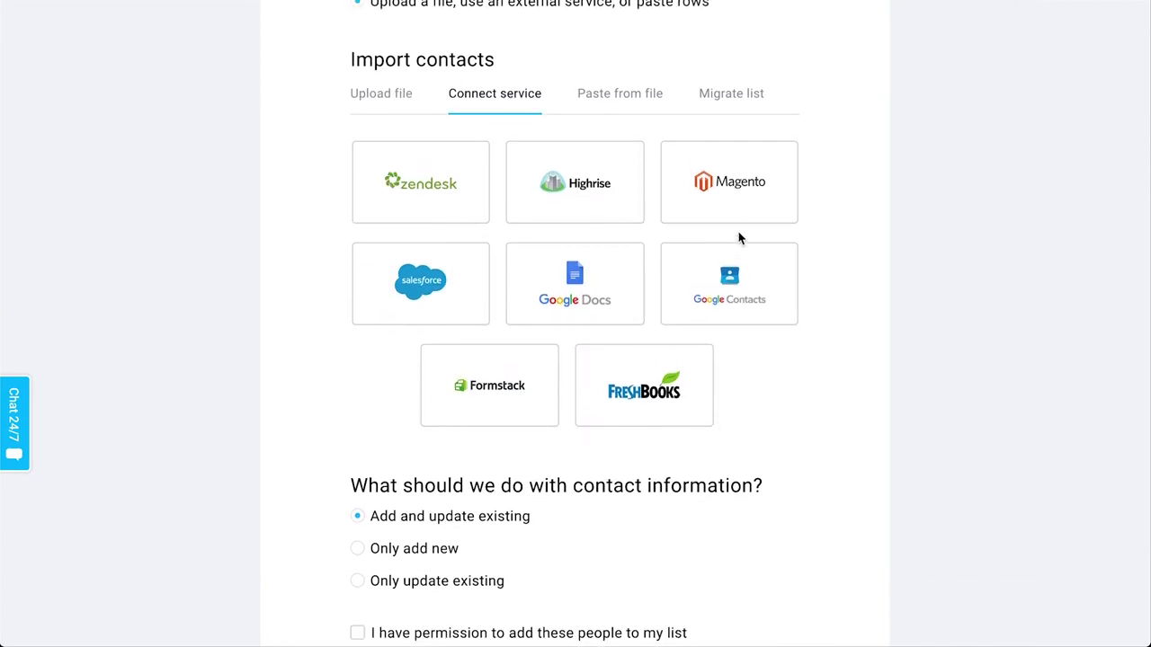
pyautogui.scroll(1, 789, 452)
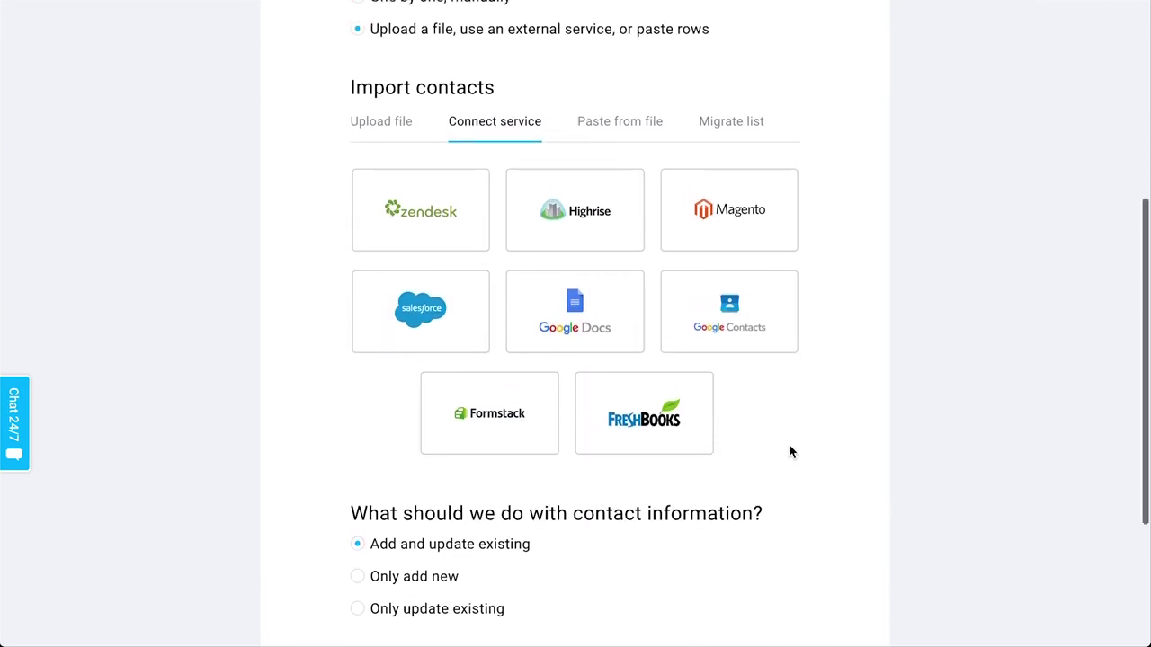
# Step: Examine the Paste from file and Migrate list import methods, including the available list sources, without choosing a source
pyautogui.click(632, 139)
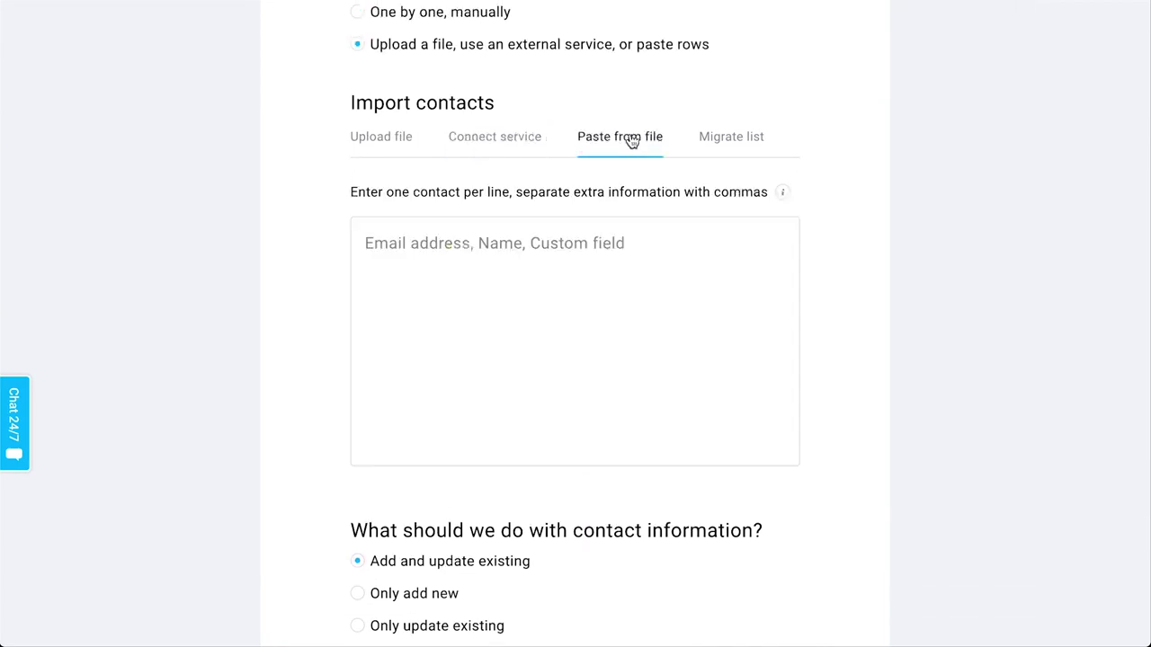
pyautogui.click(726, 139)
pyautogui.scroll(-1, 837, 117)
pyautogui.click(719, 185)
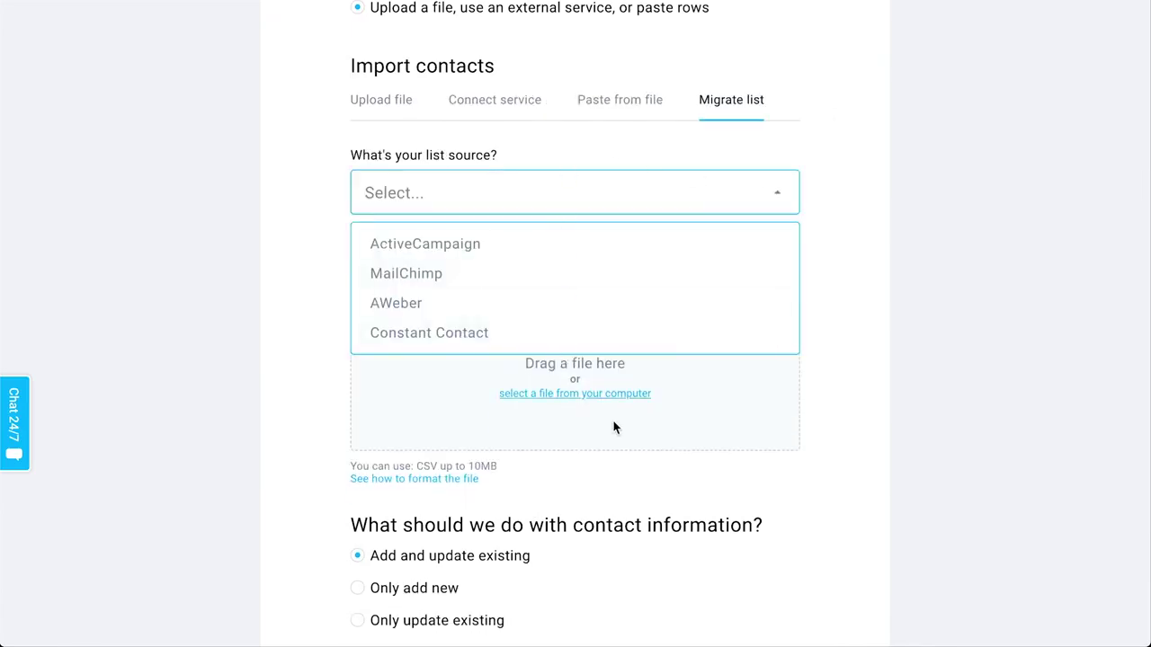
pyautogui.click(855, 514)
pyautogui.scroll(-3, 855, 513)
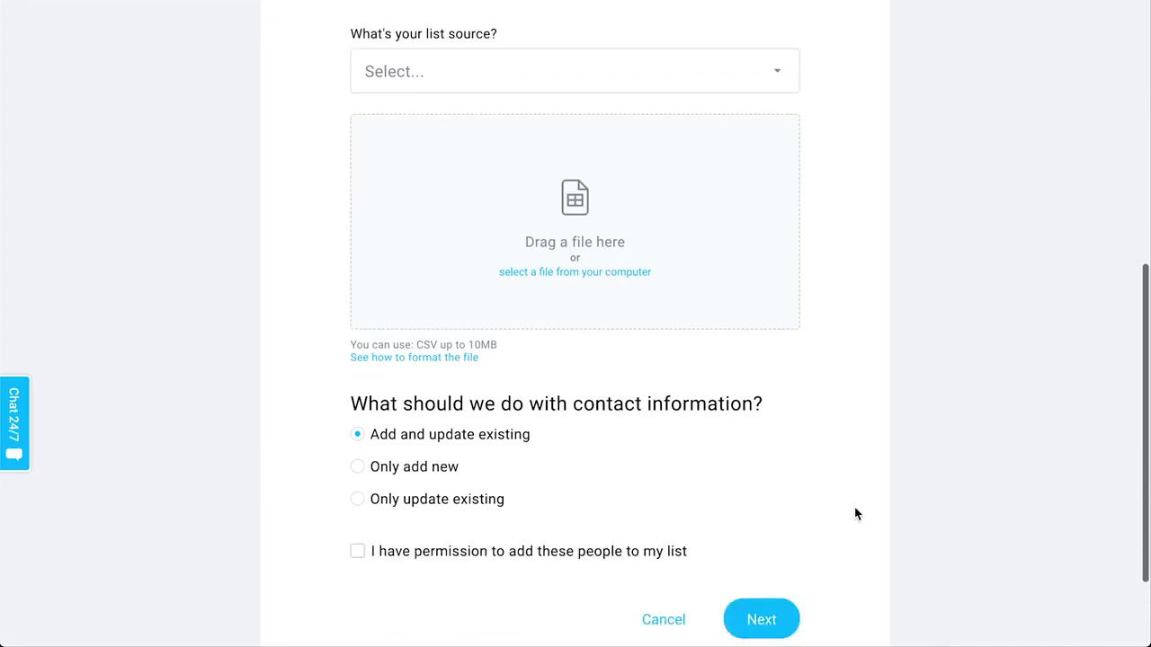
pyautogui.scroll(9, 855, 513)
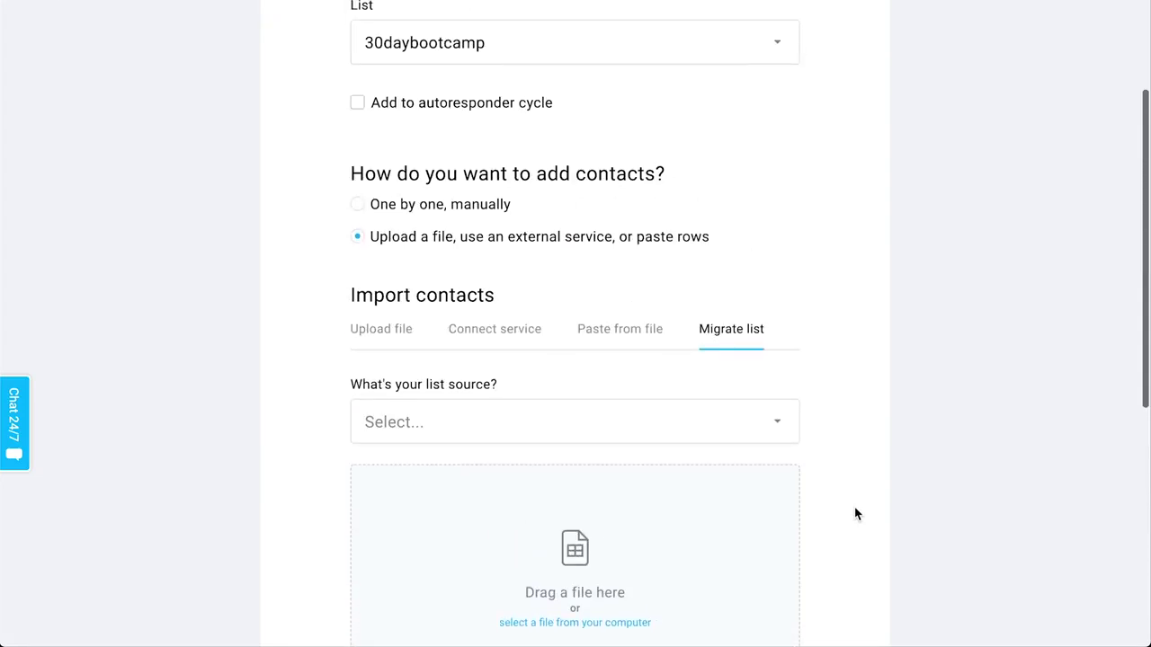
# Step: Return to the Upload file import method and examine its contact information and permission options
pyautogui.click(386, 334)
pyautogui.scroll(3, 855, 389)
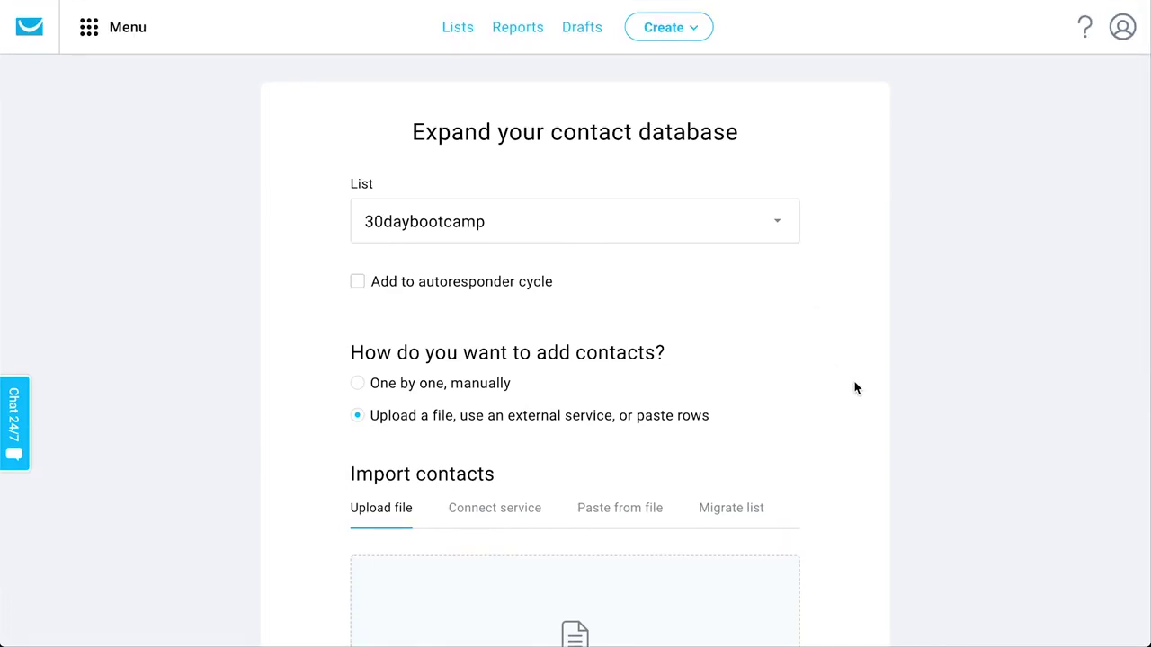
pyautogui.scroll(-6, 967, 367)
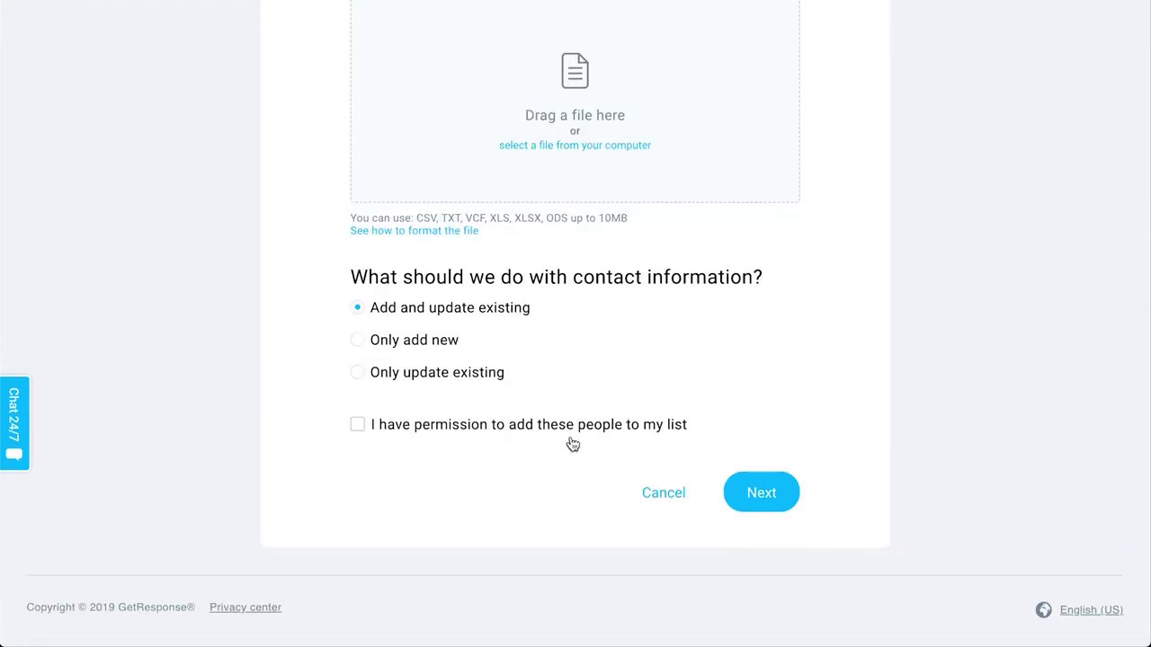
pyautogui.scroll(4, 594, 442)
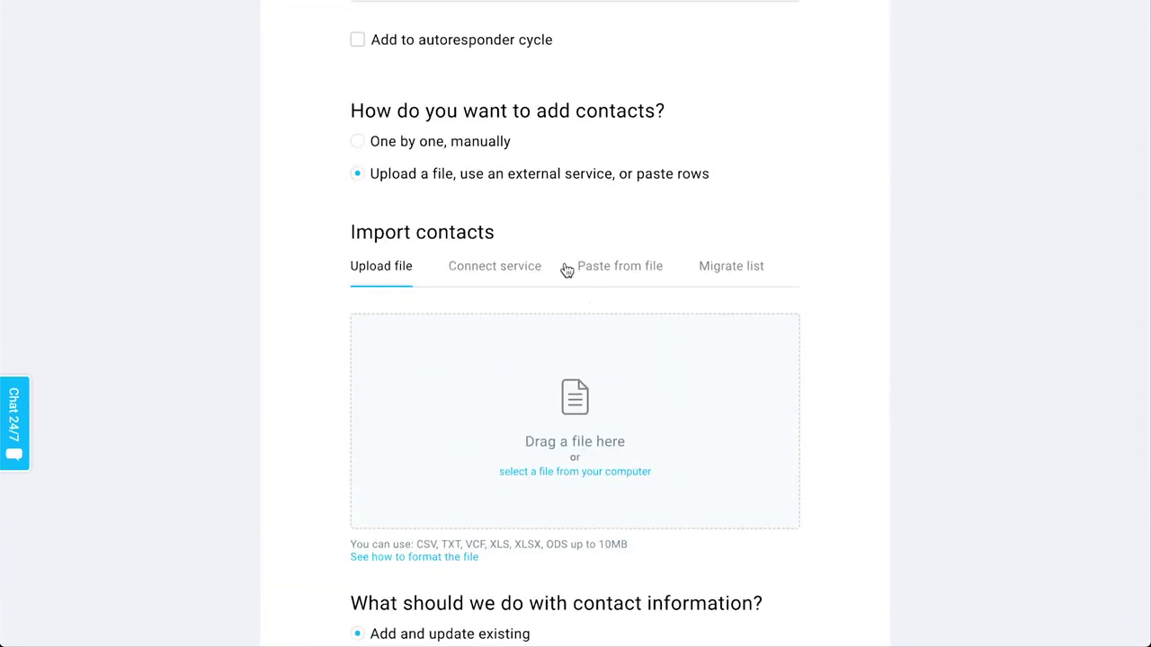
# Step: Leave the contact import form and open the Autofunnel overview of existing funnels
pyautogui.scroll(3, 324, 270)
pyautogui.click(136, 45)
pyautogui.click(136, 44)
pyautogui.click(131, 26)
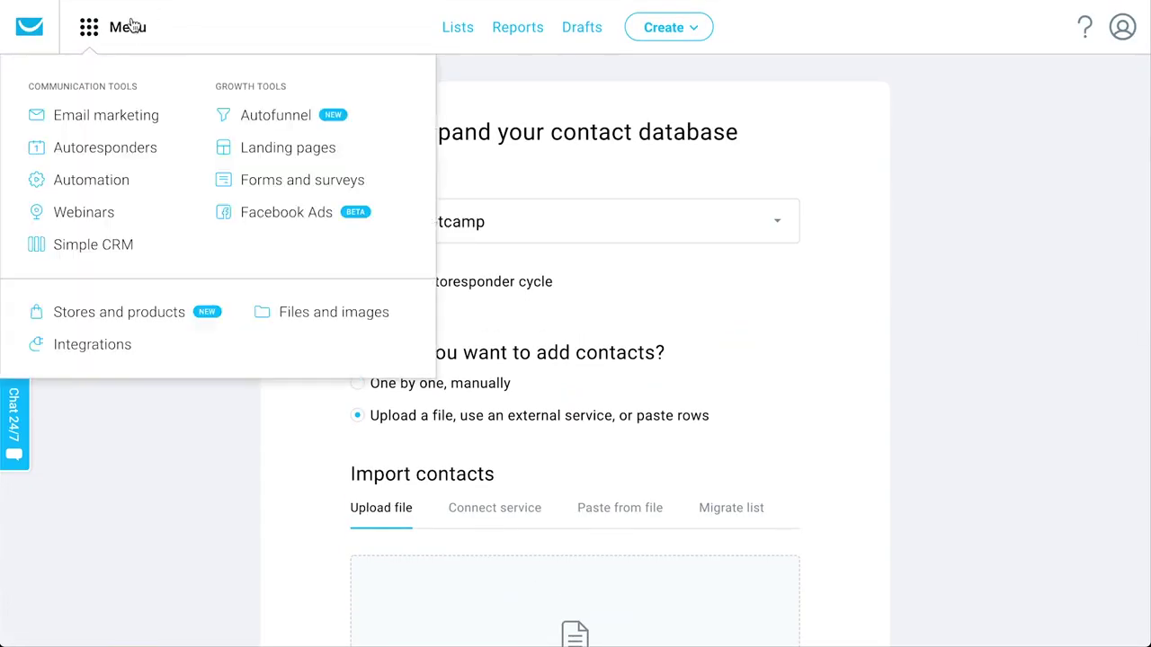
pyautogui.click(288, 126)
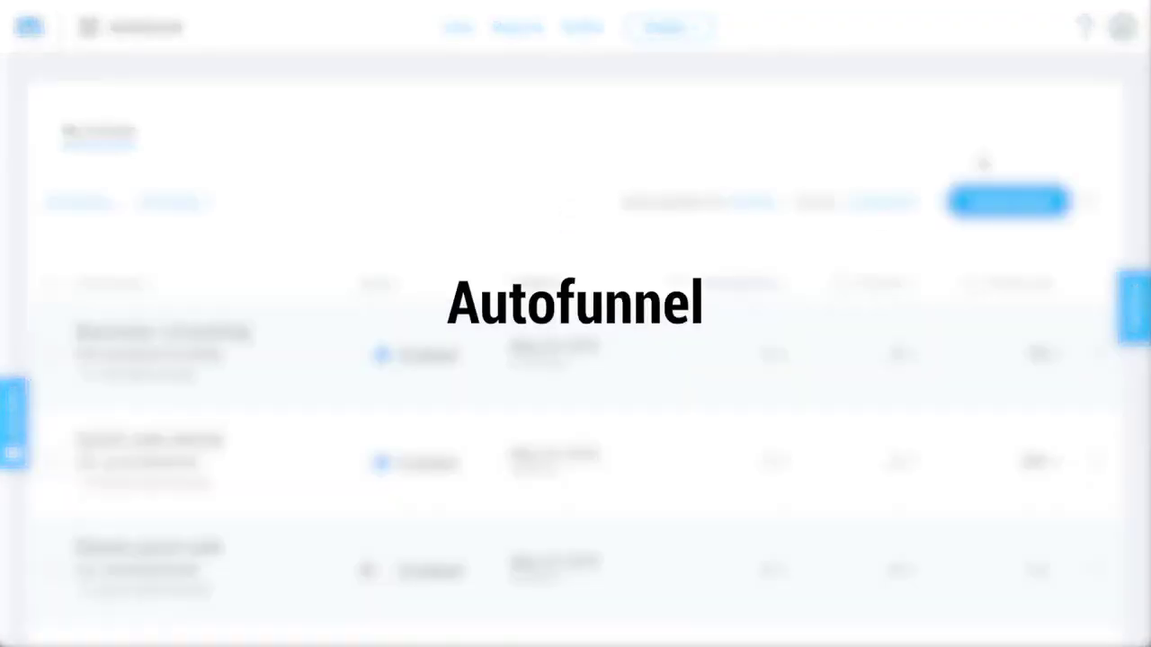
pyautogui.click(881, 208)
pyautogui.click(730, 129)
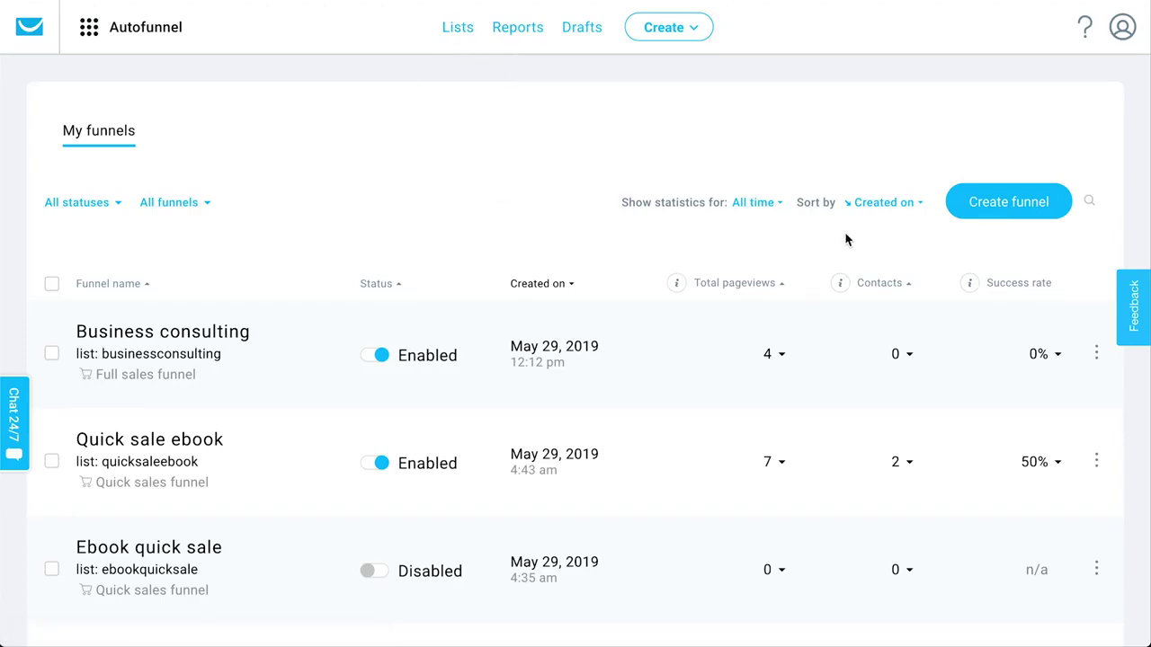
# Step: Create a Build a list funnel named "New signups funnel"
pyautogui.click(998, 219)
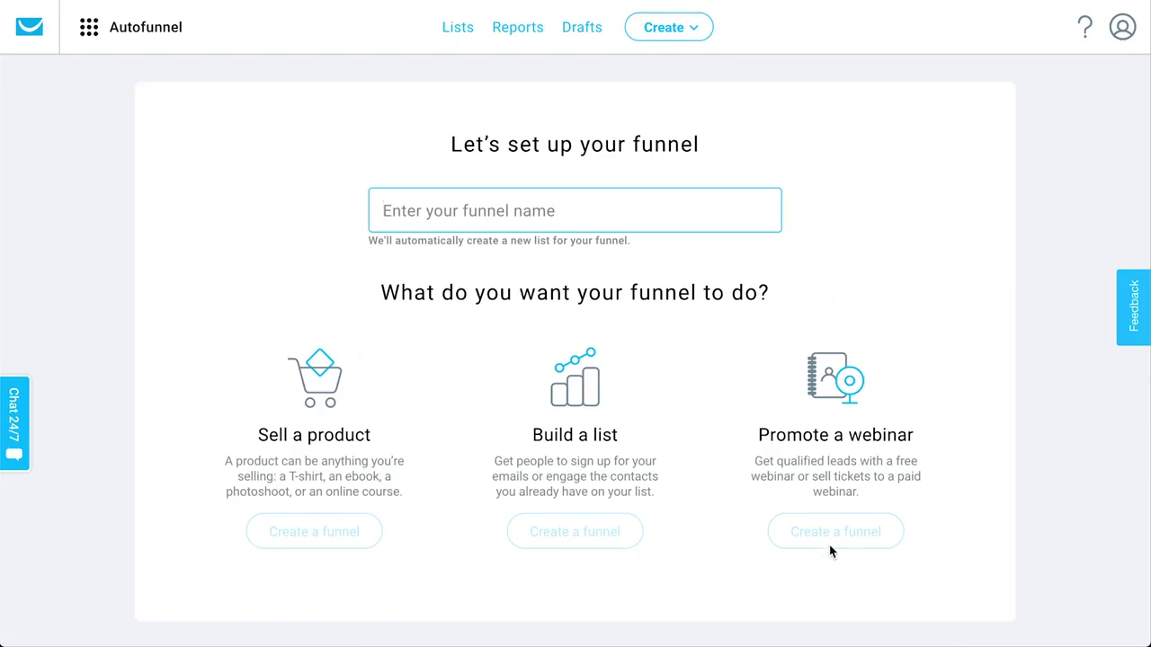
pyautogui.scroll(-1, 988, 534)
pyautogui.scroll(1, 989, 532)
pyautogui.write('New signups funnel')
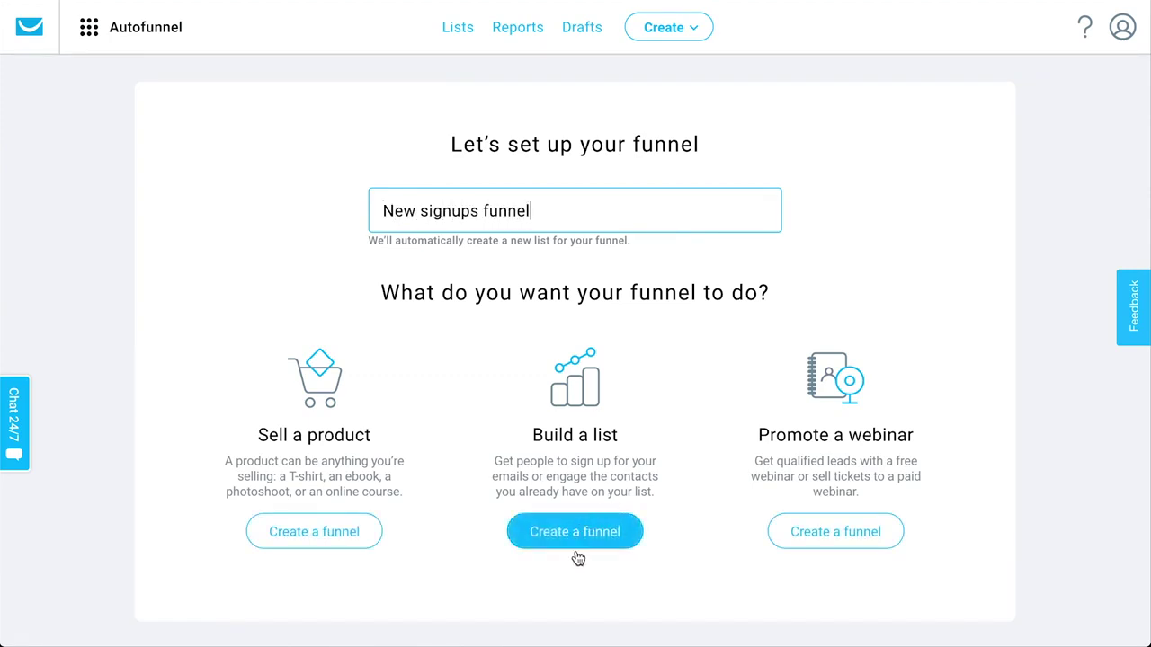
pyautogui.click(588, 522)
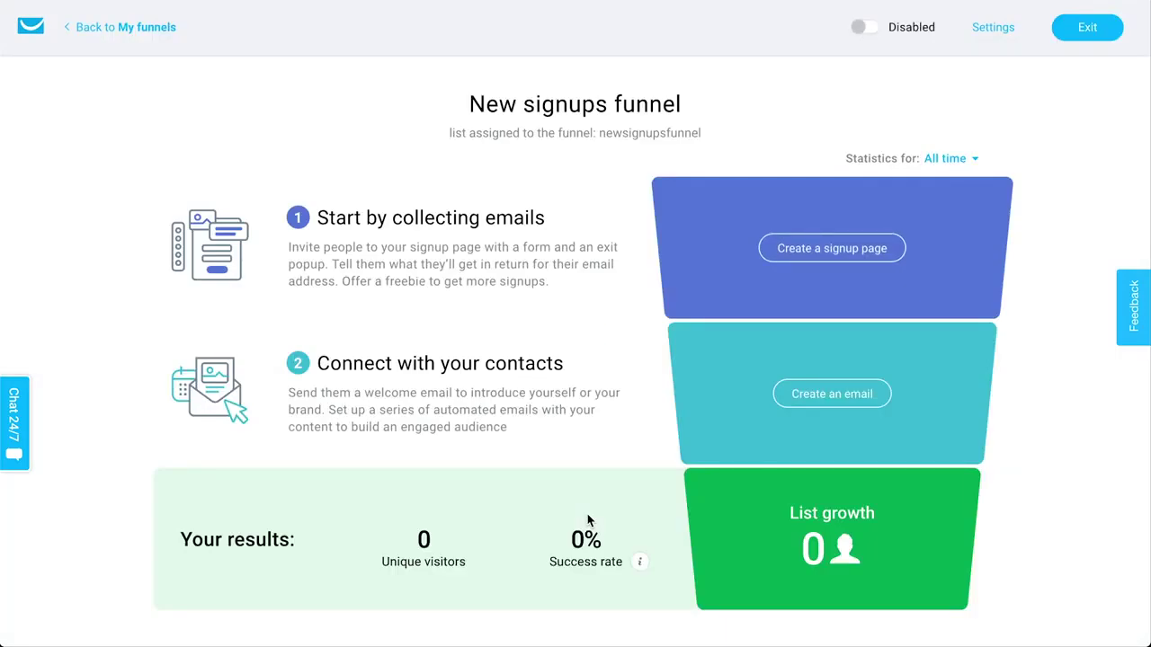
# Step: Review the new funnel's signup page, email and results stages and return to the overview of existing funnels
pyautogui.scroll(-1, 1060, 298)
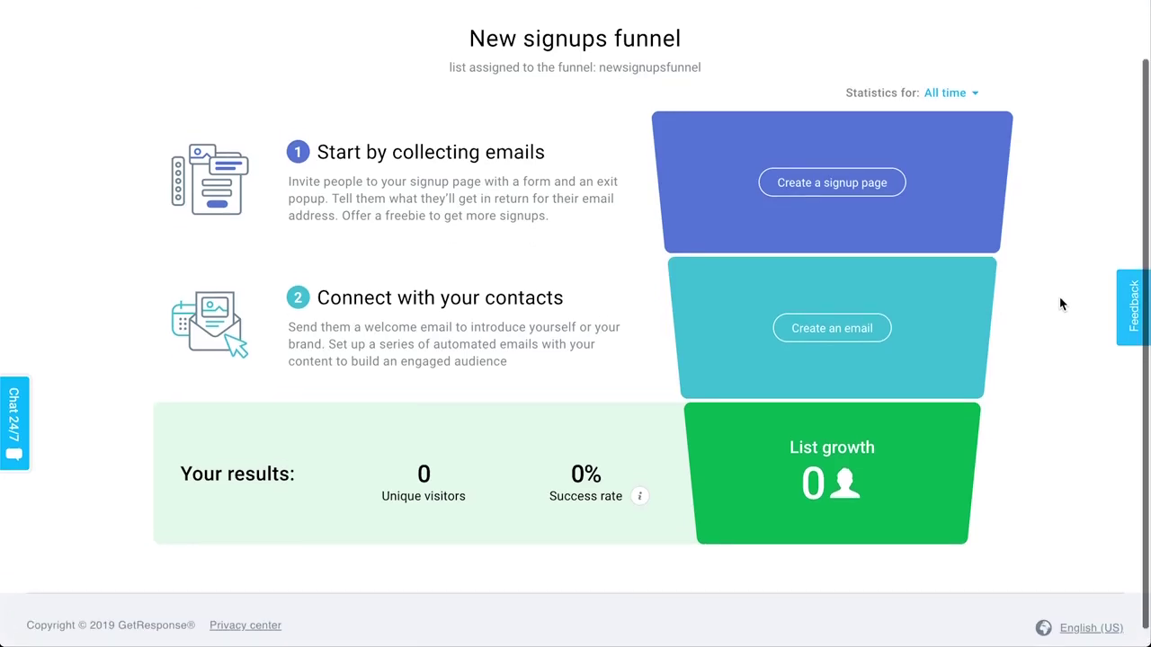
pyautogui.scroll(1, 1060, 299)
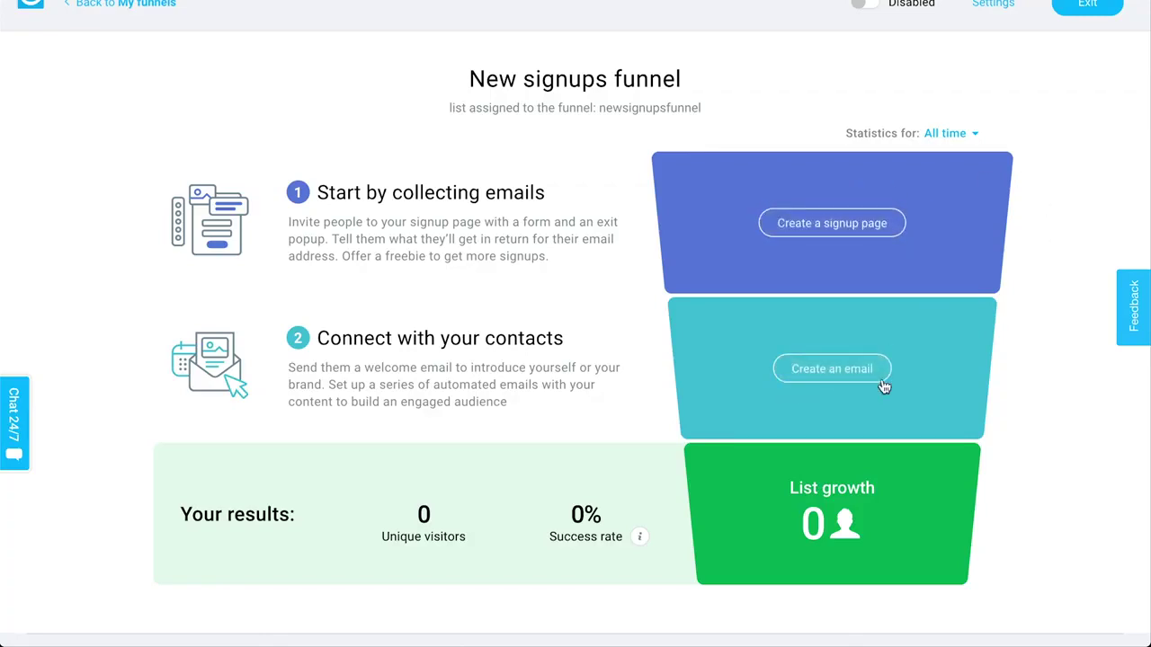
pyautogui.scroll(1, 902, 399)
pyautogui.click(145, 28)
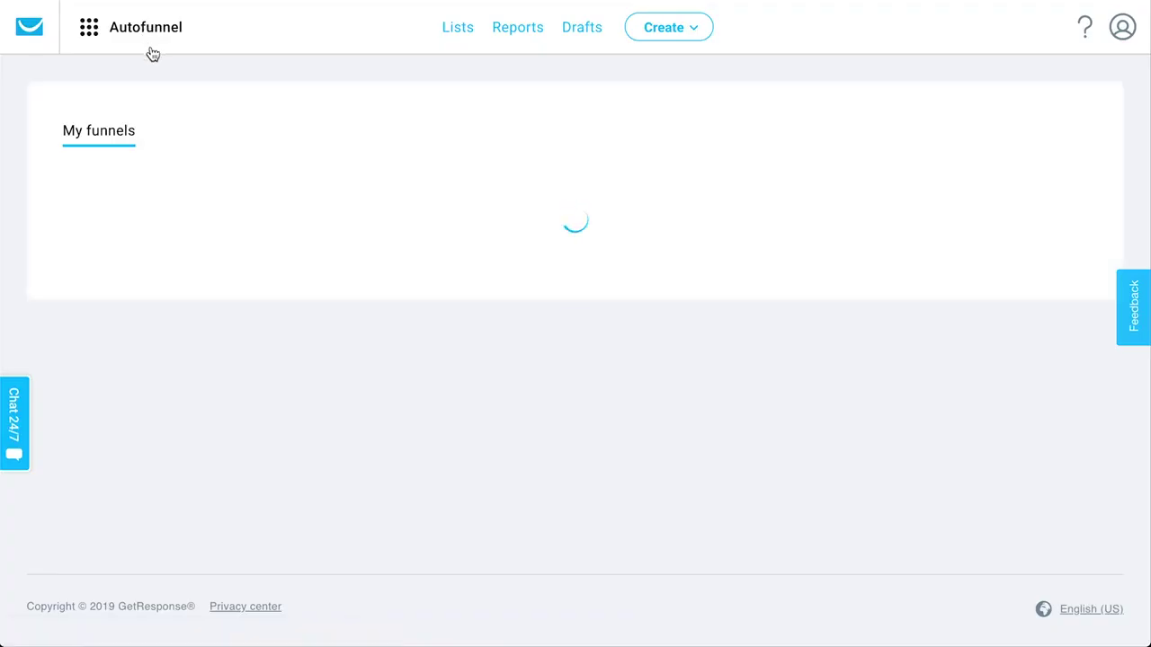
# Step: Find and open the existing 30 Day Bootcamp sales funnel and examine its stages from landing page to completed orders
pyautogui.moveTo(135, 29)
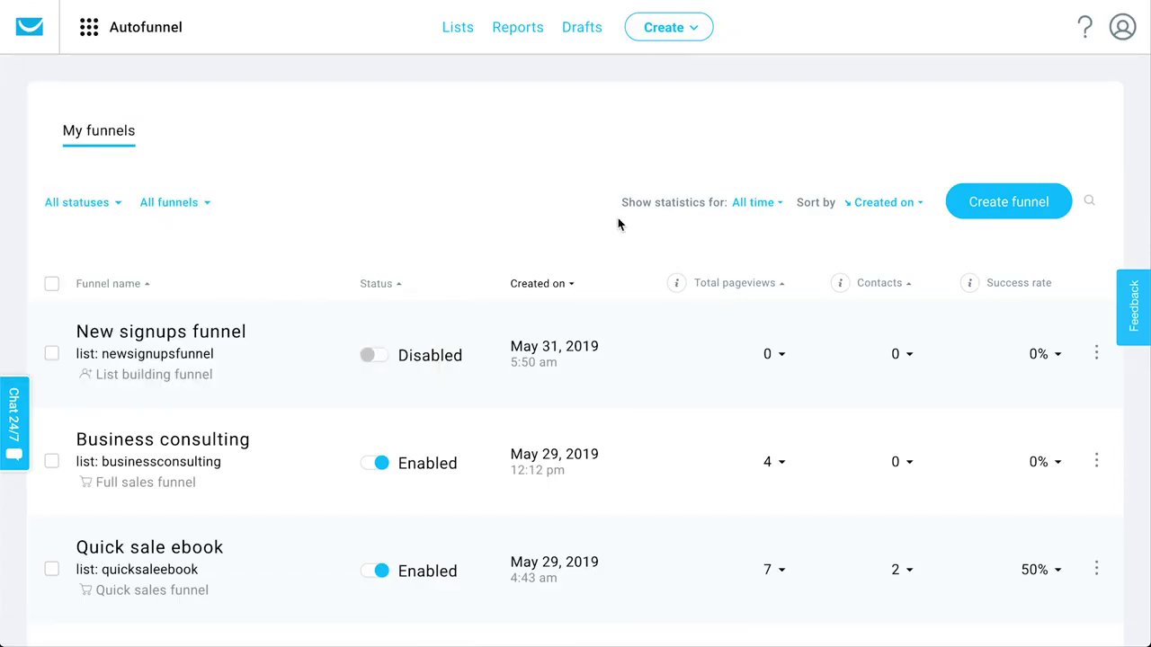
pyautogui.scroll(-3, 618, 224)
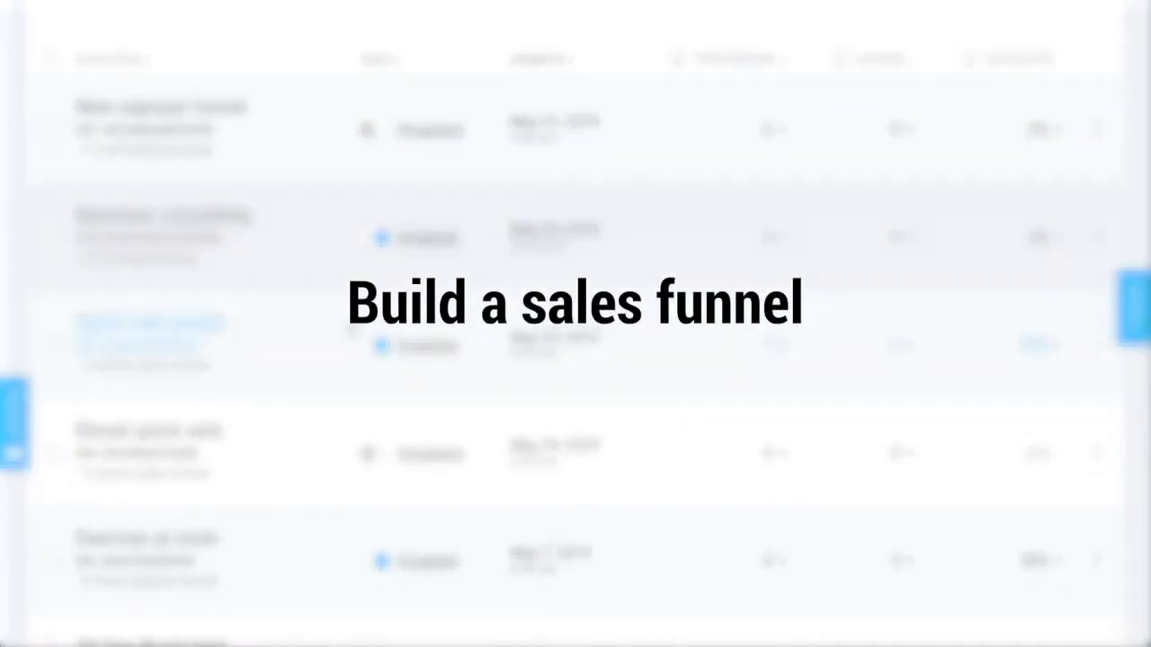
pyautogui.scroll(-5, 238, 220)
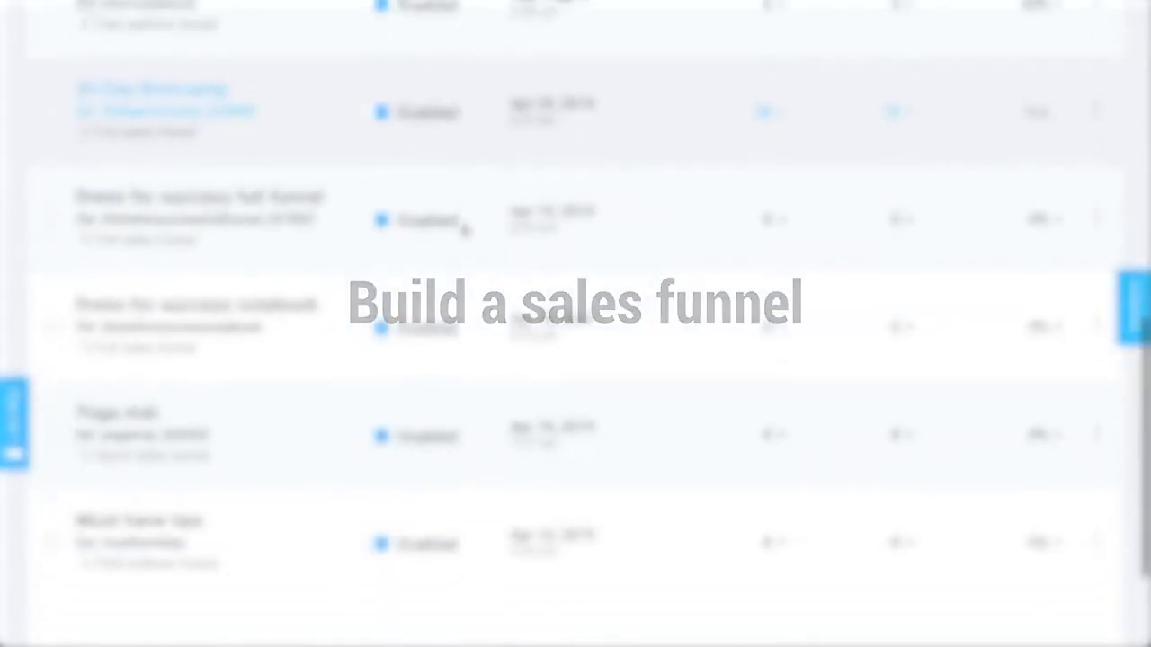
pyautogui.click(227, 90)
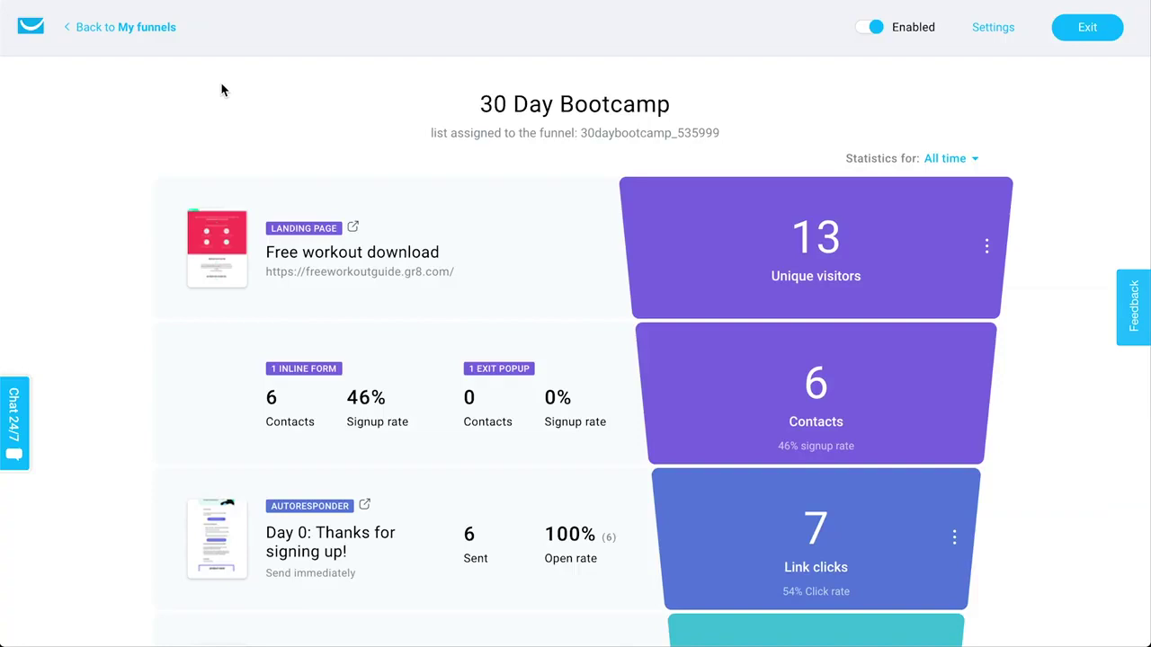
pyautogui.scroll(-4, 234, 108)
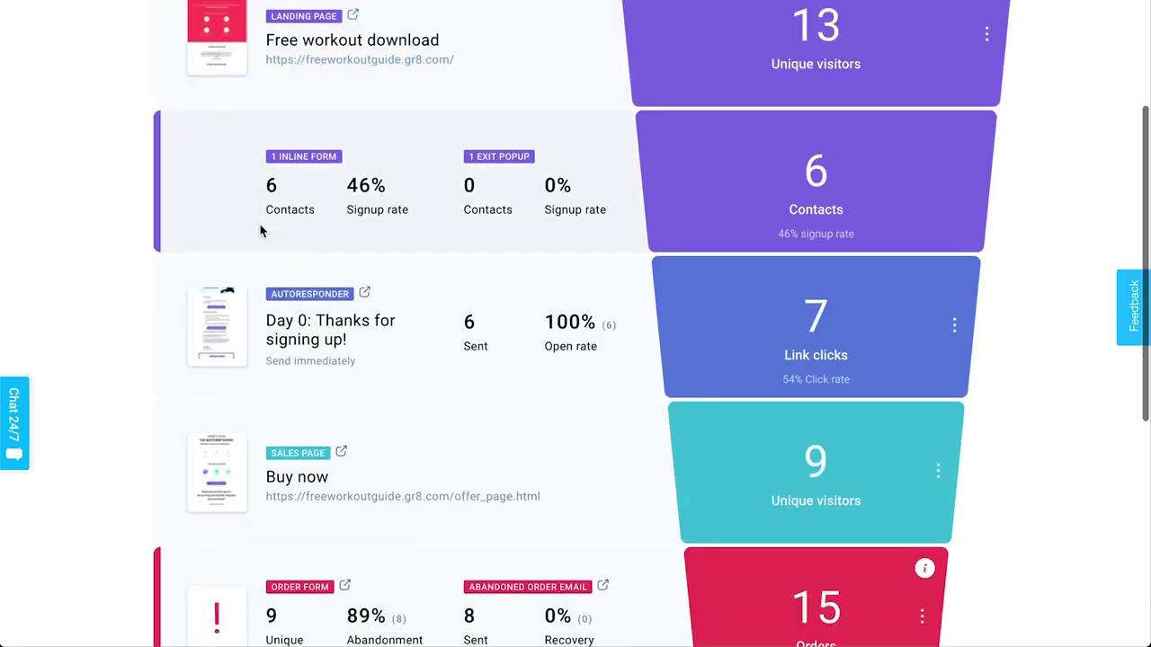
pyautogui.scroll(-2, 261, 231)
pyautogui.scroll(6, 261, 231)
pyautogui.scroll(-3, 261, 231)
pyautogui.scroll(-3, 261, 231)
pyautogui.scroll(6, 261, 231)
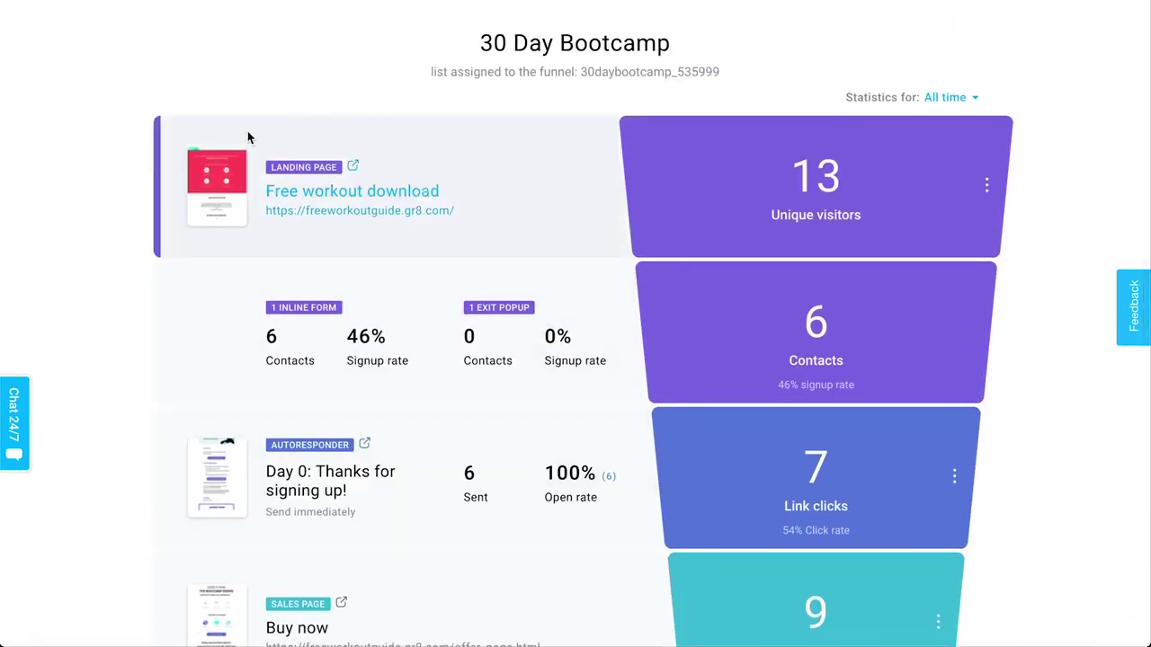
# Step: View the funnel's published Free workout download landing page, including its signup form and program description
pyautogui.click(356, 213)
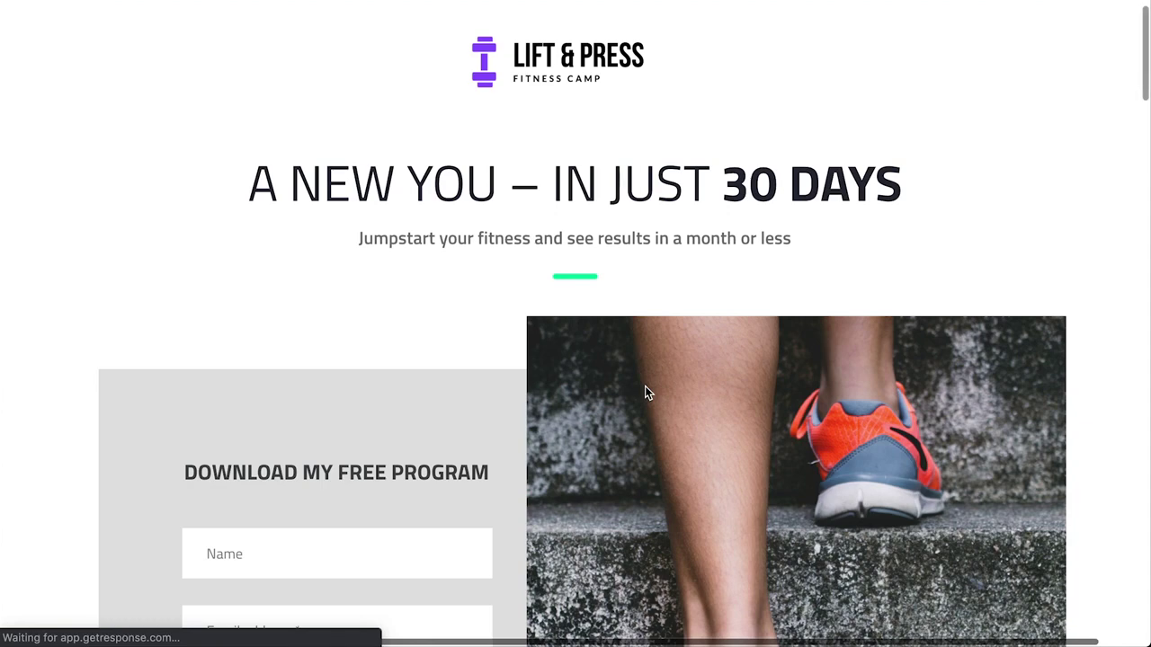
pyautogui.scroll(-5, 645, 393)
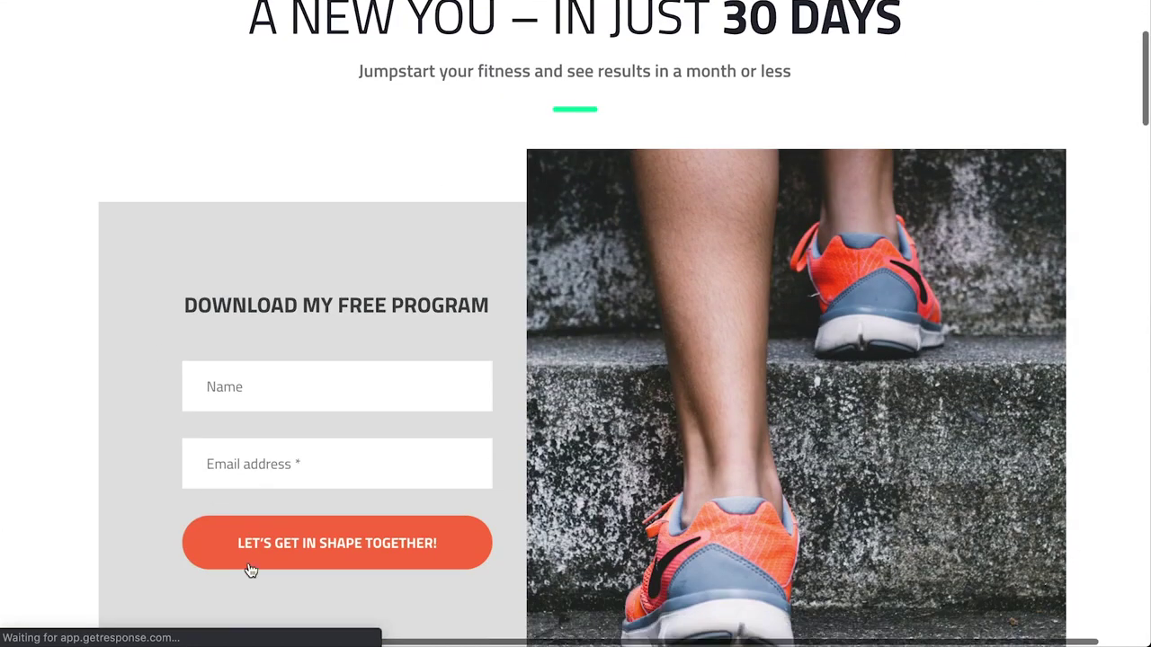
pyautogui.scroll(-12, 492, 265)
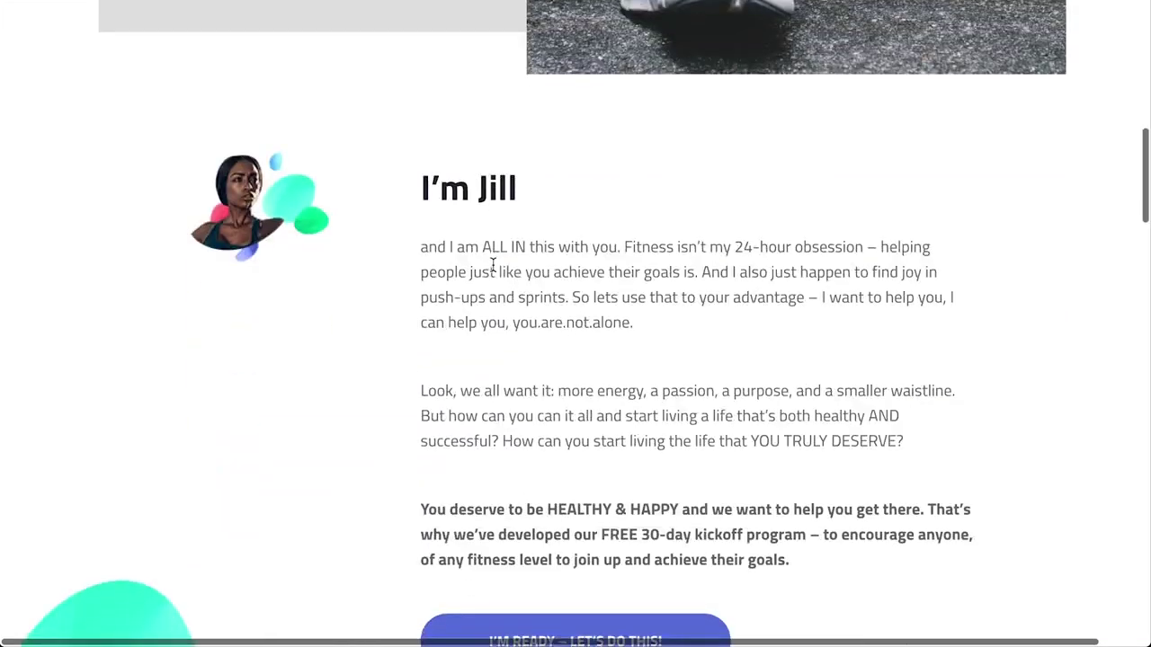
pyautogui.scroll(-9, 493, 265)
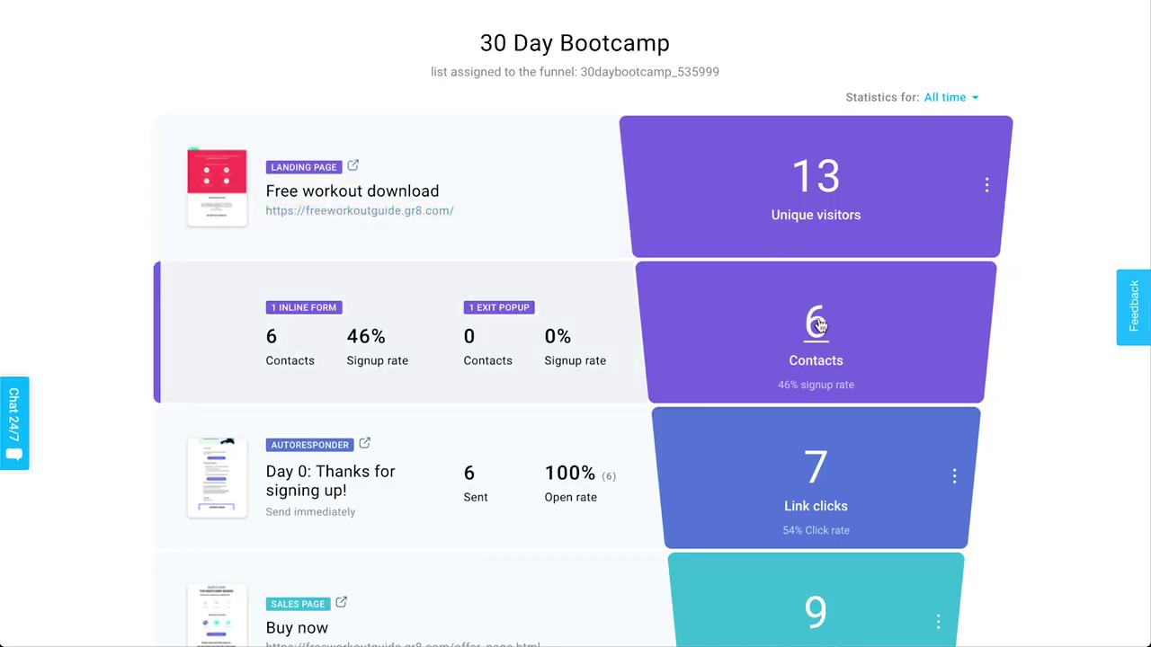
# Step: Preview the "Day 0: Thanks for signing up!" autoresponder email through its product offer and close the preview
pyautogui.scroll(-2, 816, 316)
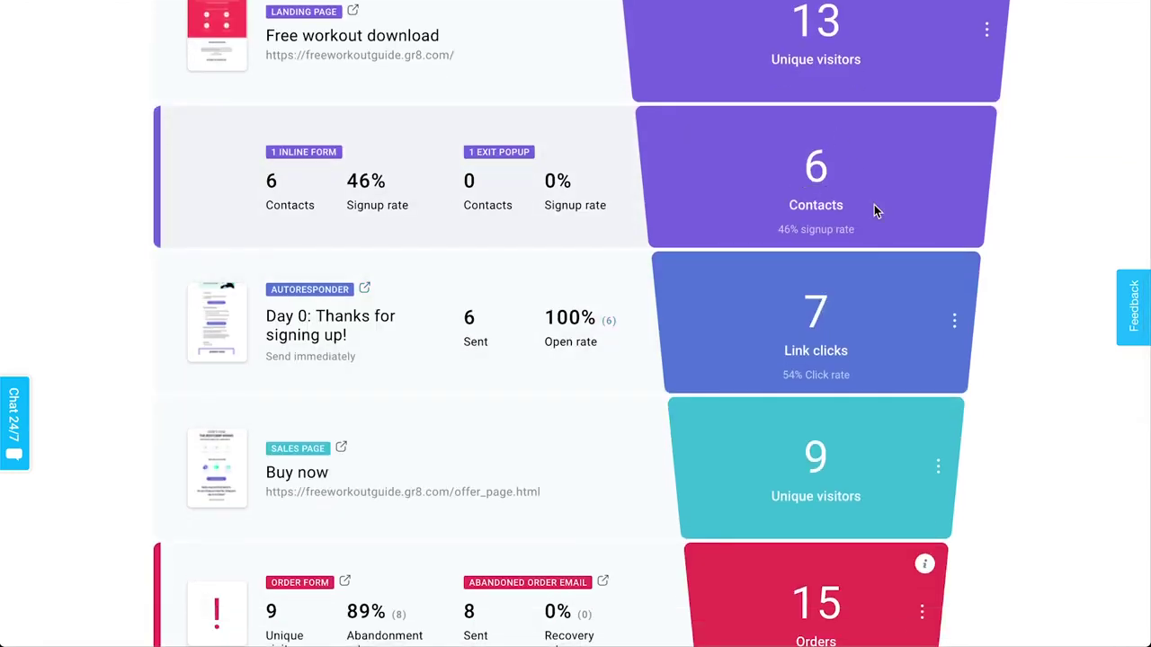
pyautogui.scroll(-2, 874, 209)
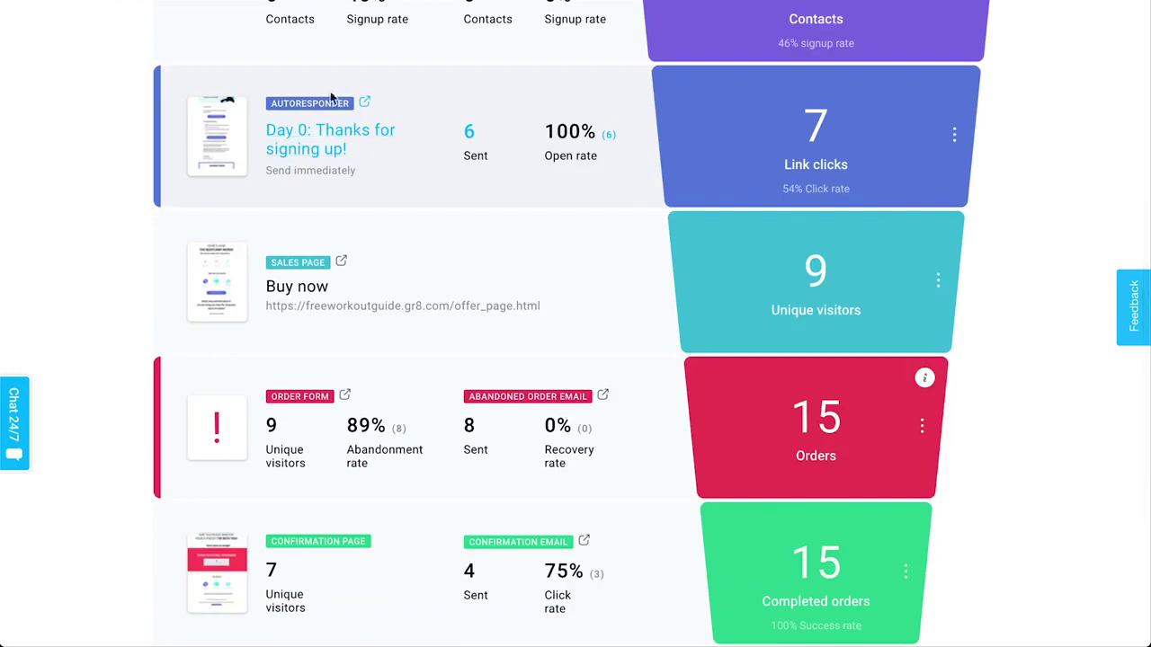
pyautogui.click(233, 140)
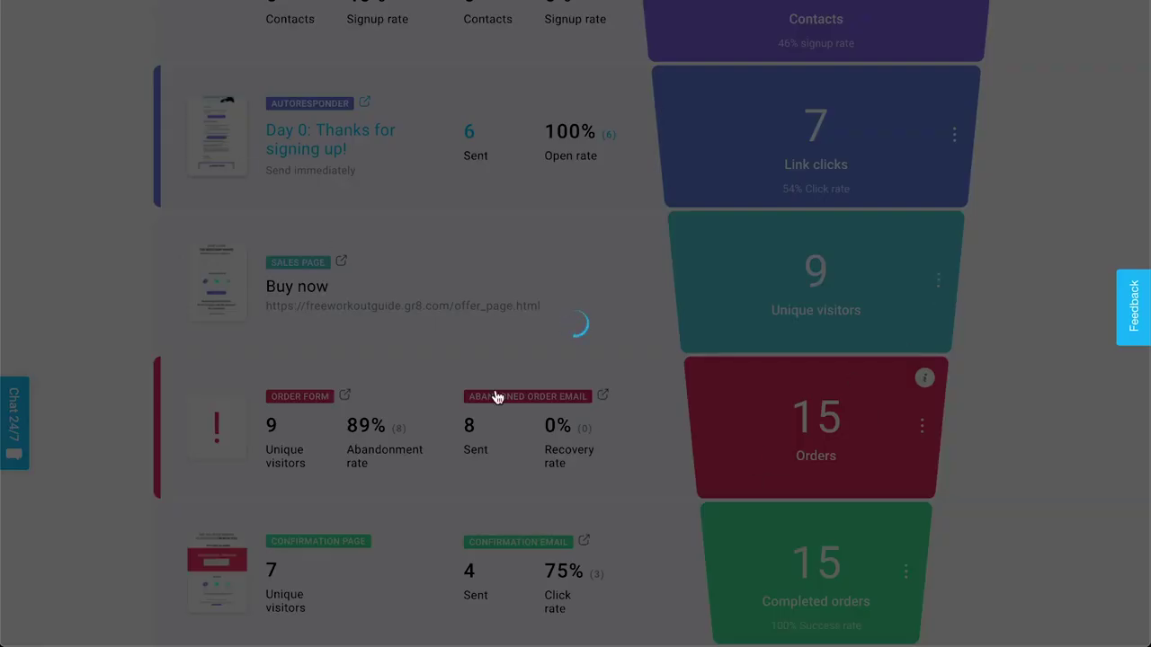
pyautogui.scroll(-6, 601, 506)
pyautogui.scroll(-3, 601, 506)
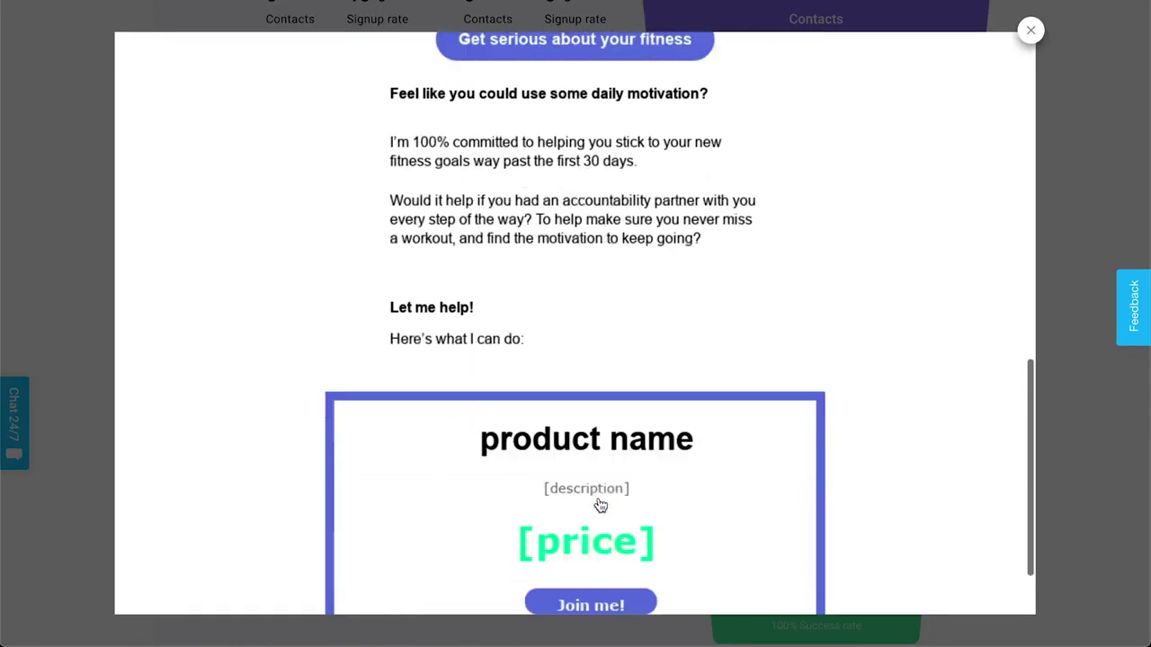
pyautogui.scroll(2, 599, 506)
pyautogui.click(1030, 31)
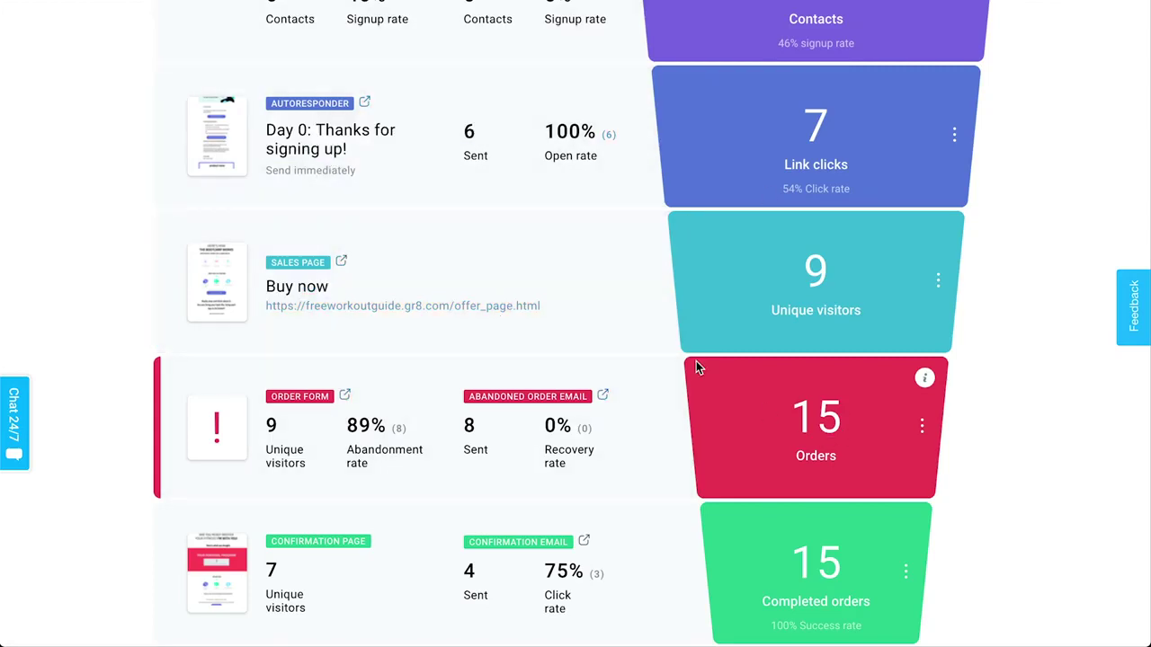
# Step: View the funnel's published Buy now sales page and examine its 30 Day Bootcamp product offer
pyautogui.click(423, 306)
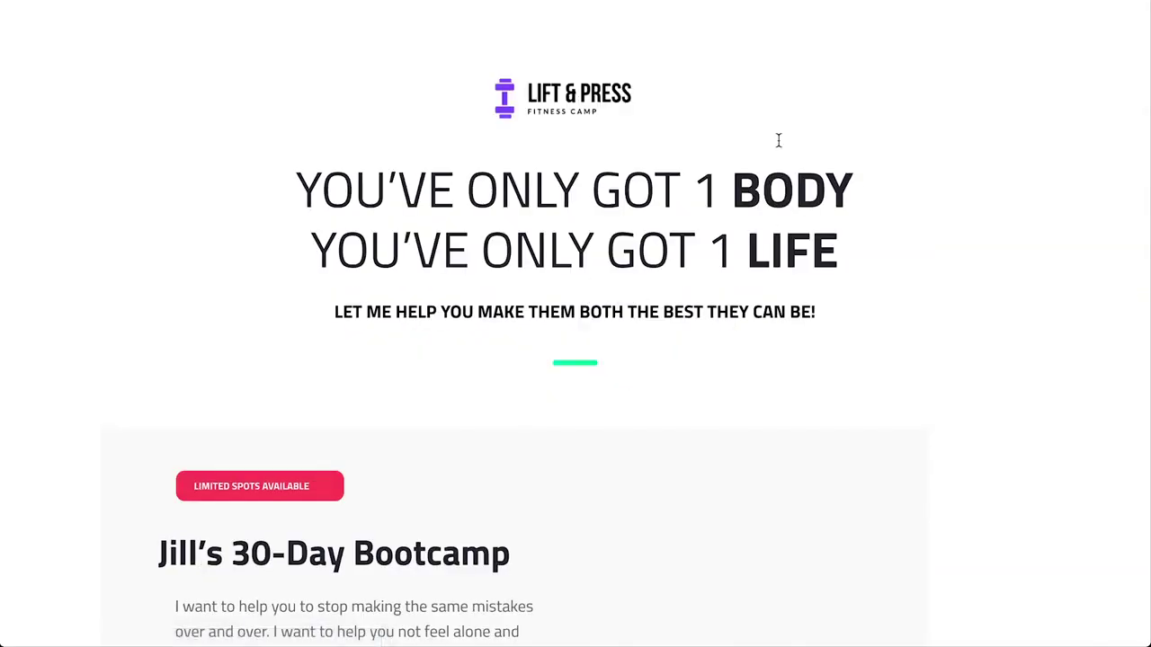
pyautogui.scroll(-7, 657, 94)
pyautogui.scroll(-10, 658, 91)
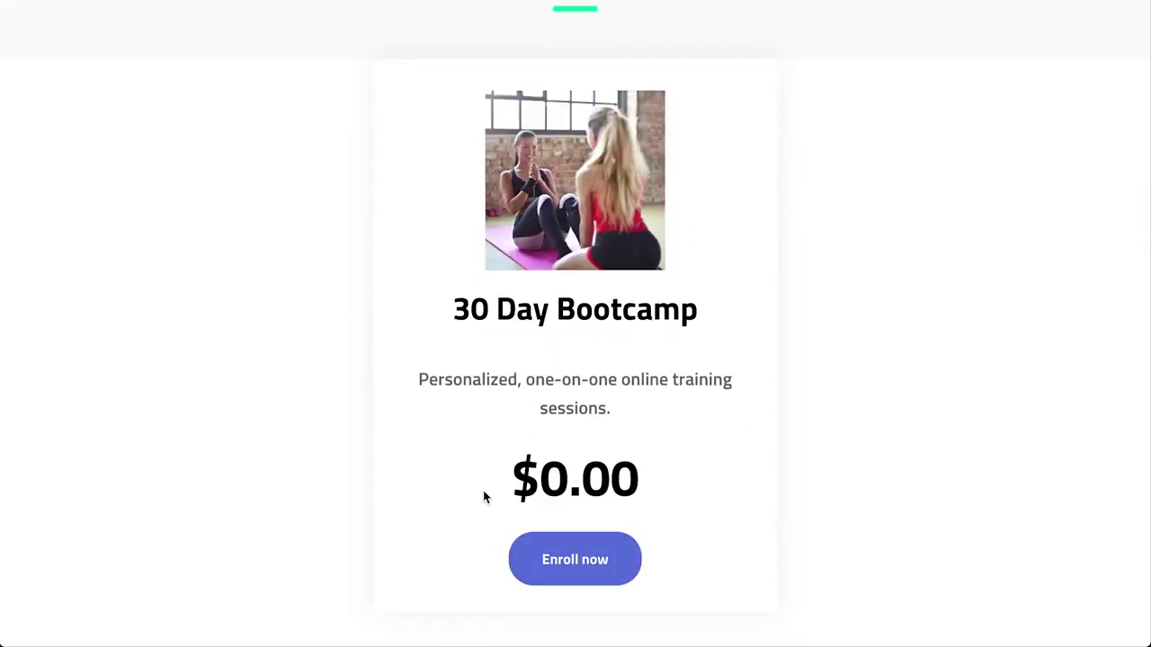
pyautogui.scroll(2, 483, 493)
pyautogui.scroll(-1, 482, 495)
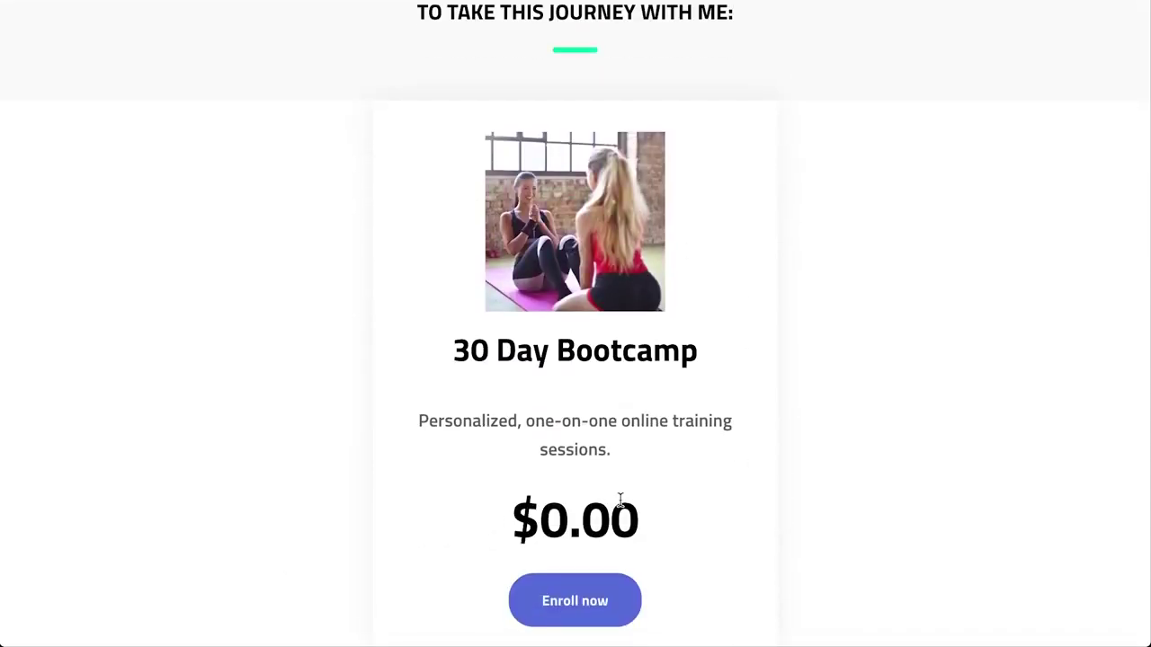
pyautogui.scroll(2, 619, 501)
pyautogui.scroll(-1, 619, 504)
pyautogui.scroll(-2, 619, 501)
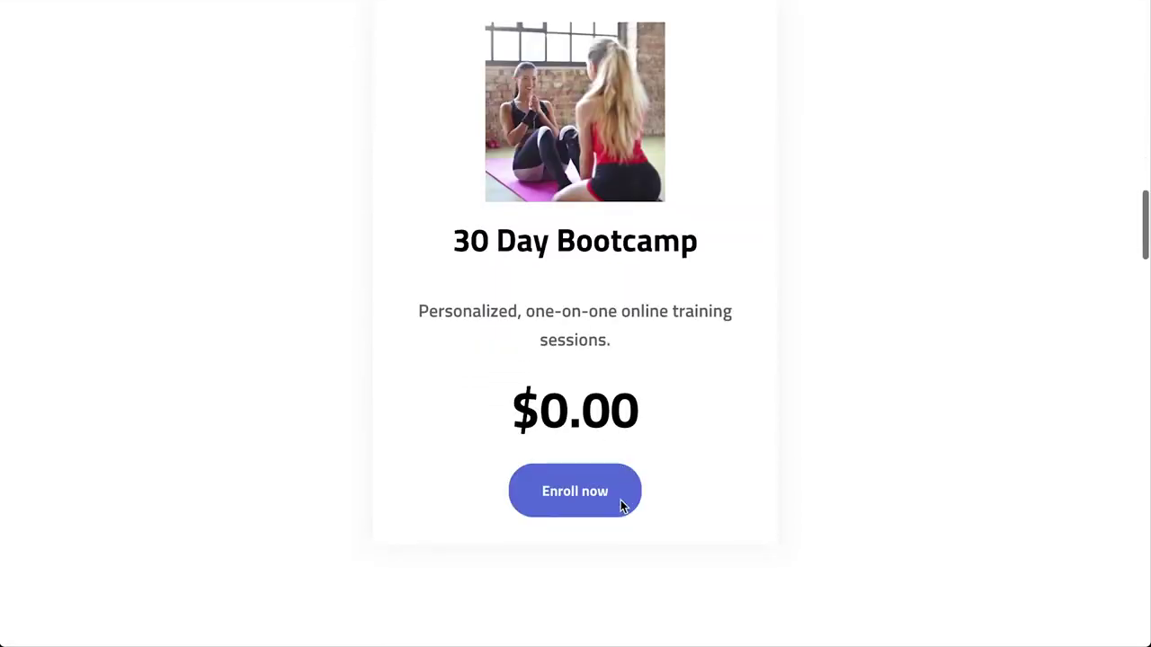
pyautogui.scroll(-1, 783, 365)
pyautogui.scroll(2, 783, 365)
pyautogui.scroll(-1, 782, 365)
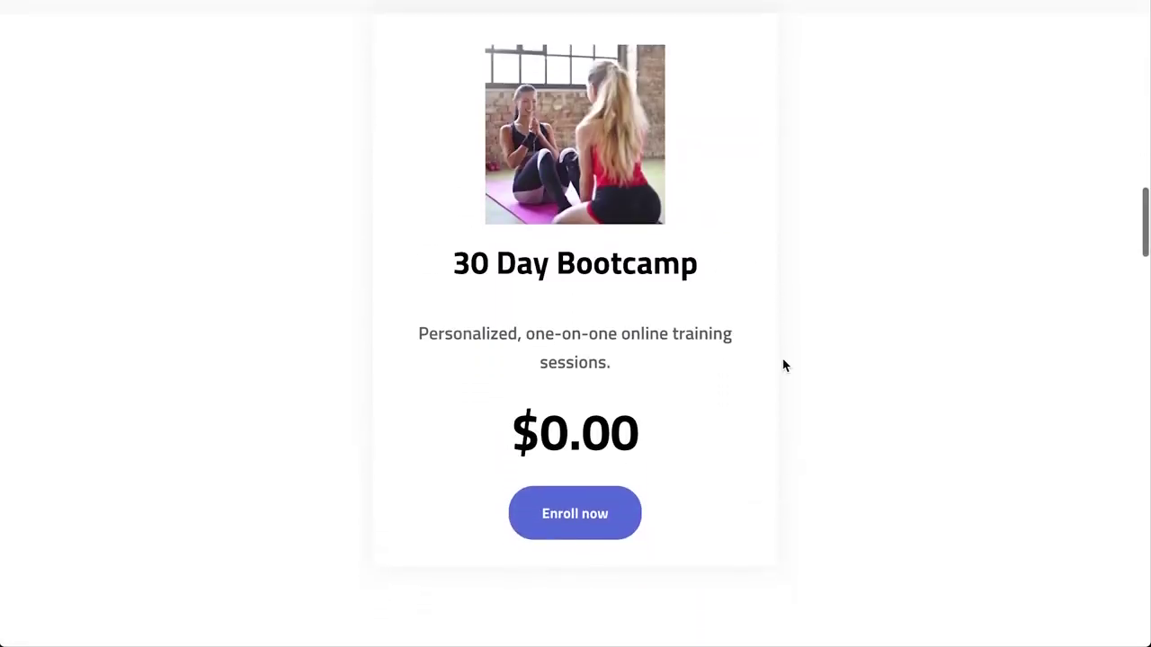
# Step: Follow the 30 Day Bootcamp enrollment offer to the order form and examine its contact, program and payment sections
pyautogui.click(580, 499)
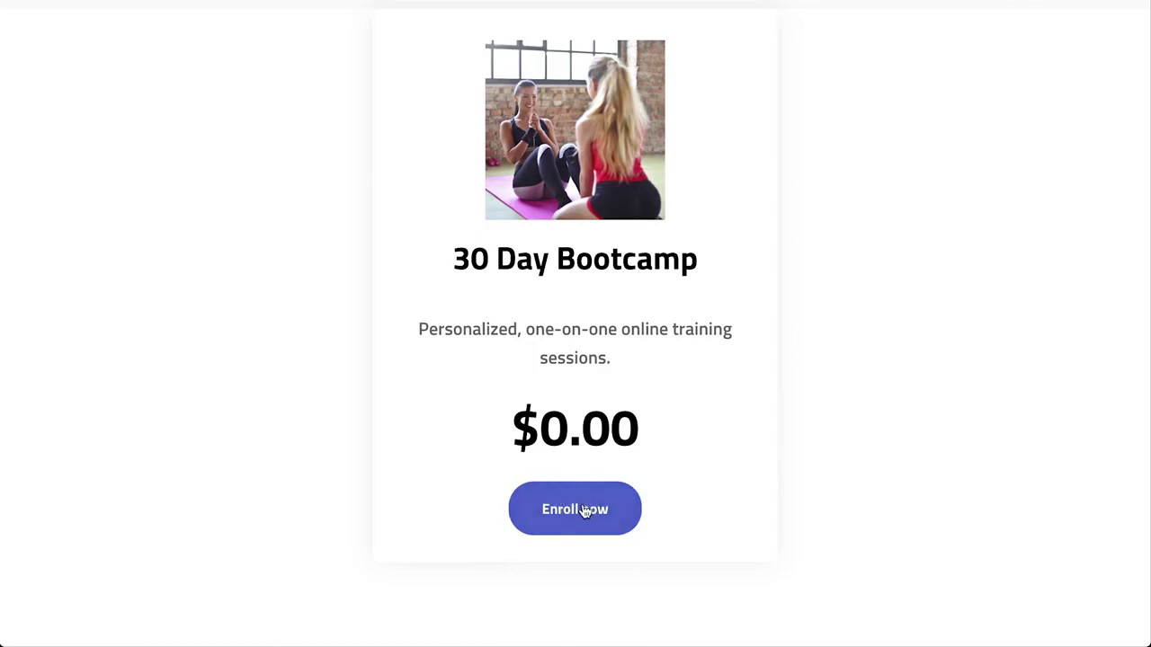
pyautogui.scroll(-6, 947, 300)
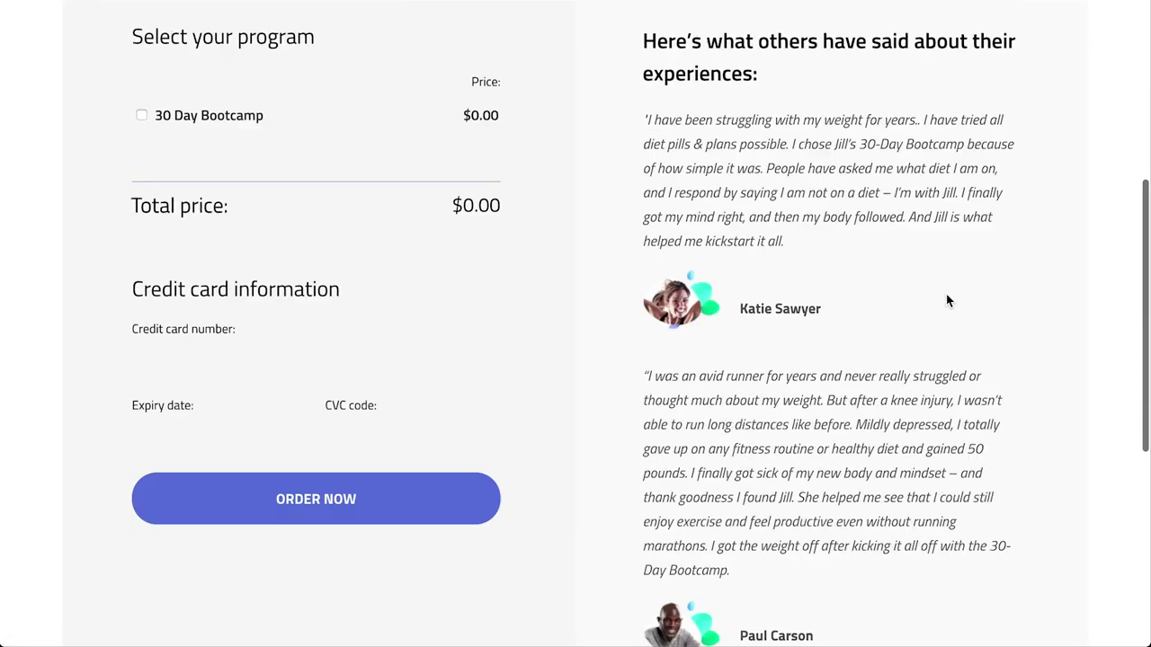
pyautogui.scroll(6, 745, 399)
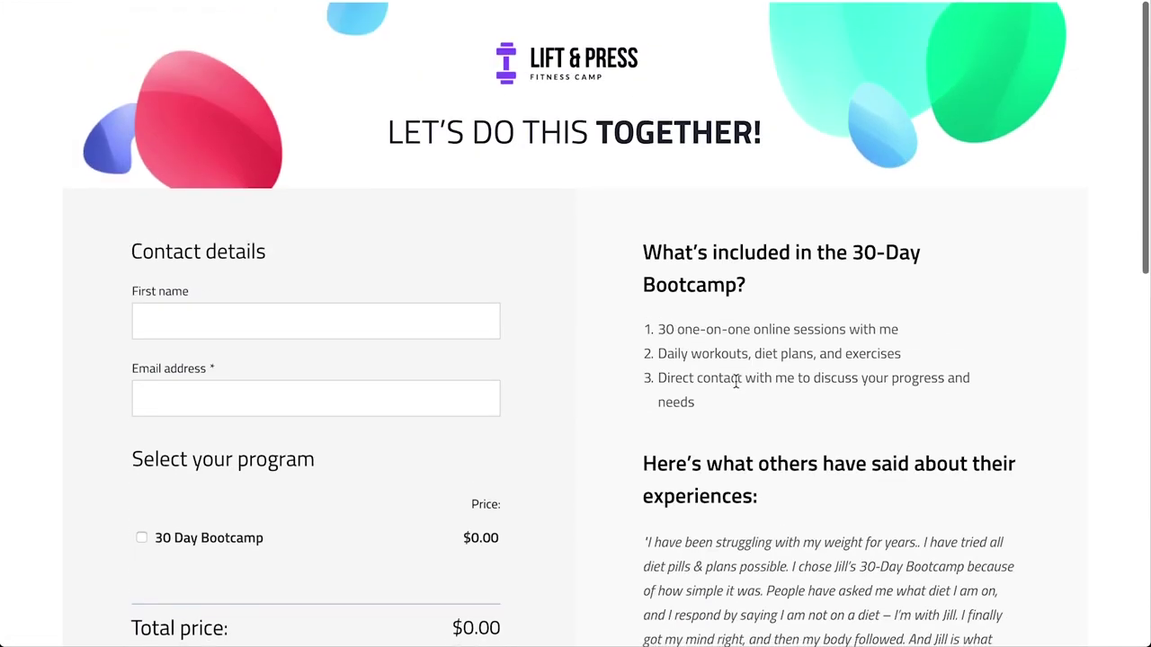
pyautogui.scroll(-4, 740, 399)
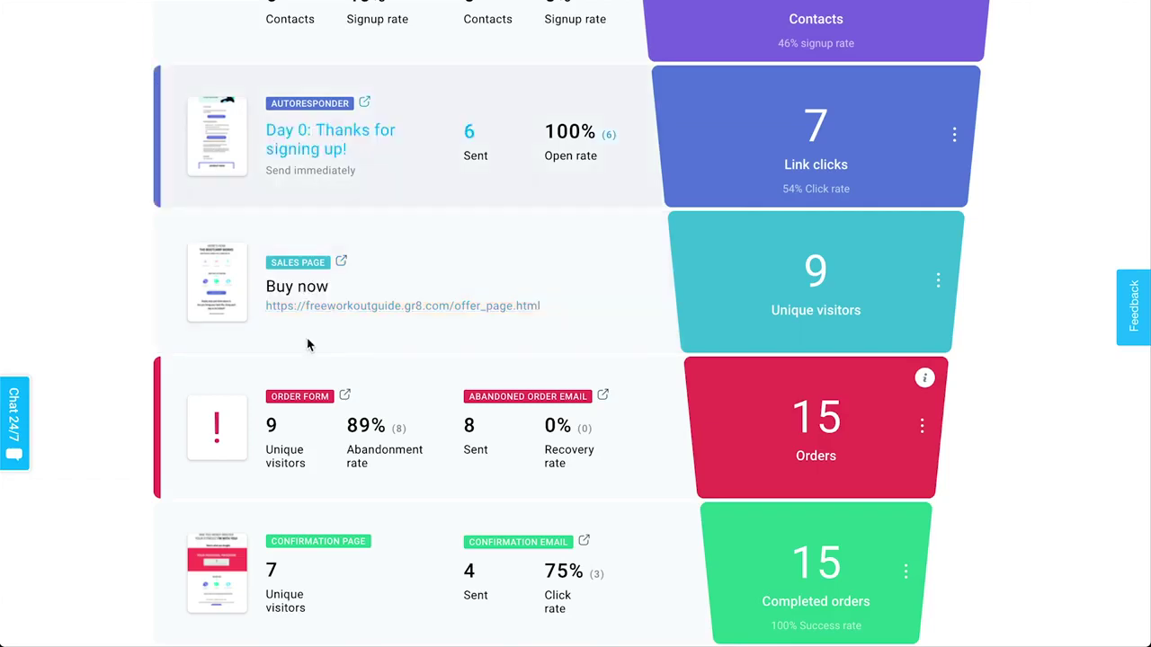
# Step: Examine the 30 Day Bootcamp funnel's order form, confirmation and overall results statistics, including earnings
pyautogui.scroll(-2, 308, 341)
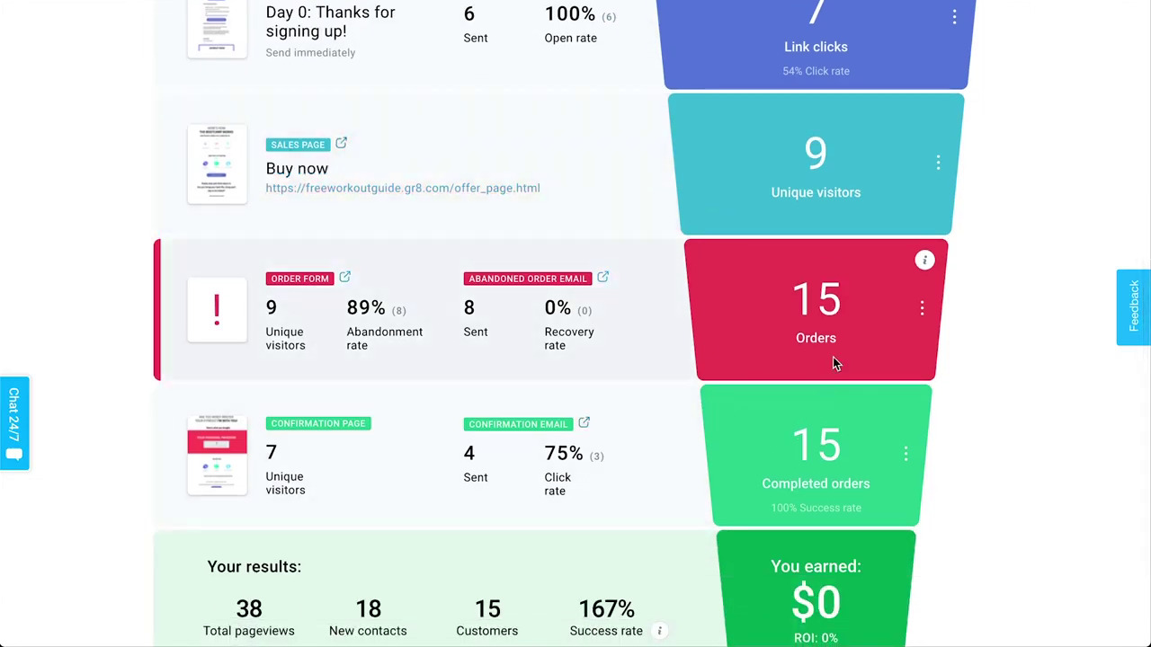
pyautogui.scroll(-2, 803, 293)
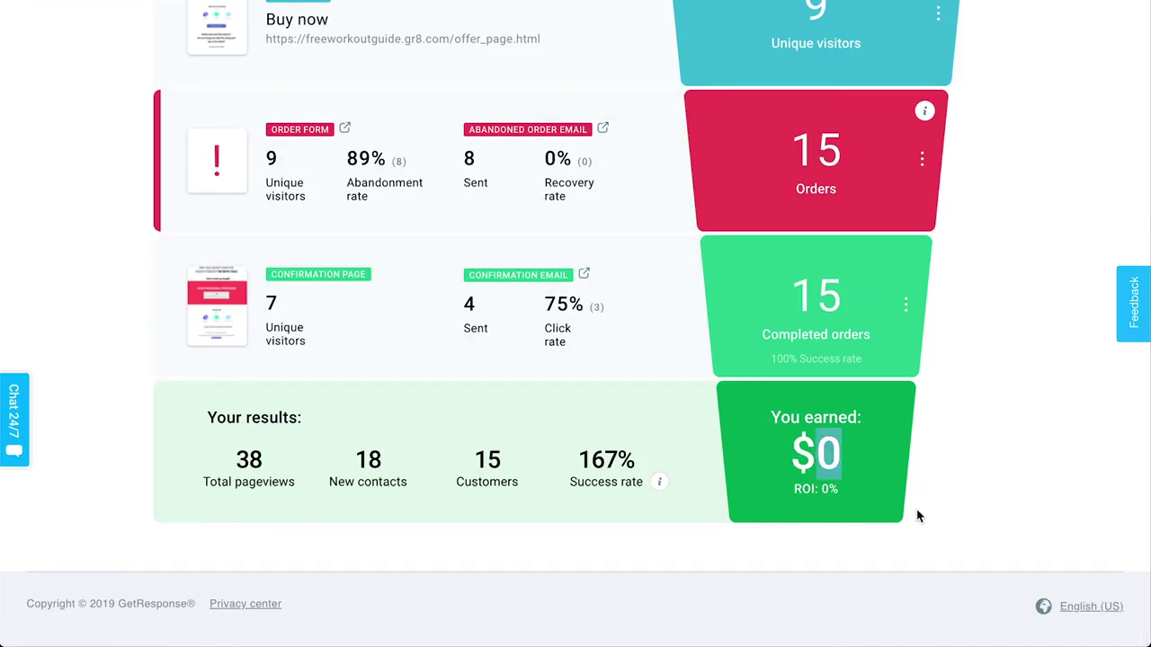
pyautogui.click(935, 442)
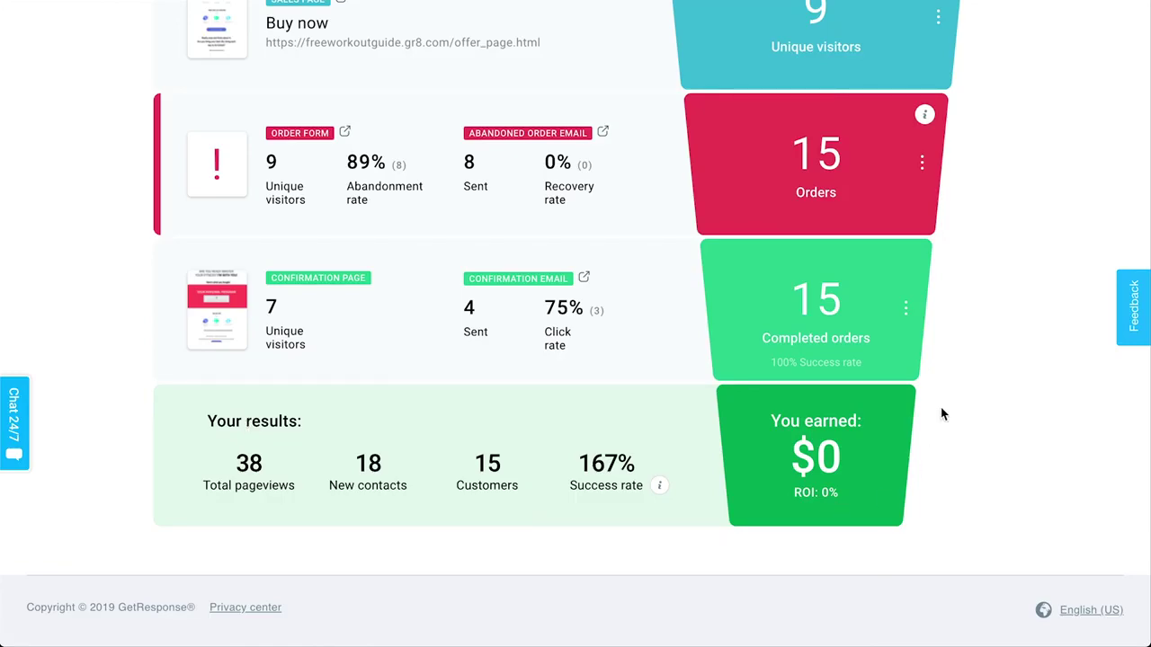
pyautogui.scroll(10, 942, 414)
pyautogui.scroll(-10, 942, 414)
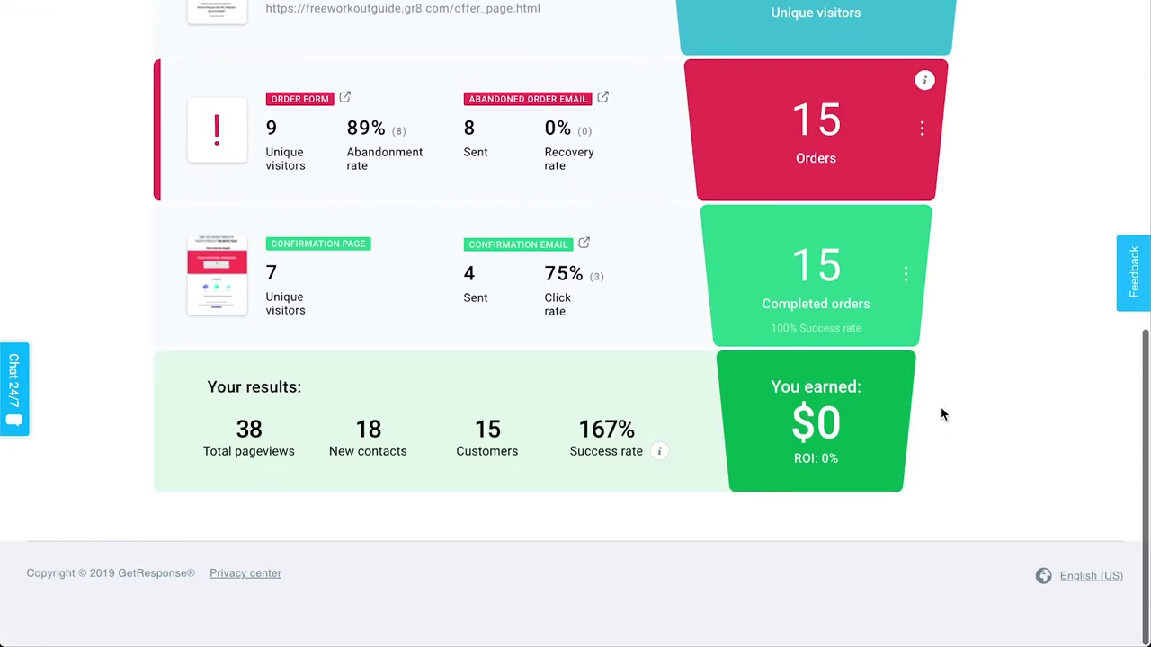
# Step: Leave the 30 Day Bootcamp funnel and open the Stores and products section
pyautogui.scroll(1, 942, 414)
pyautogui.scroll(5, 943, 414)
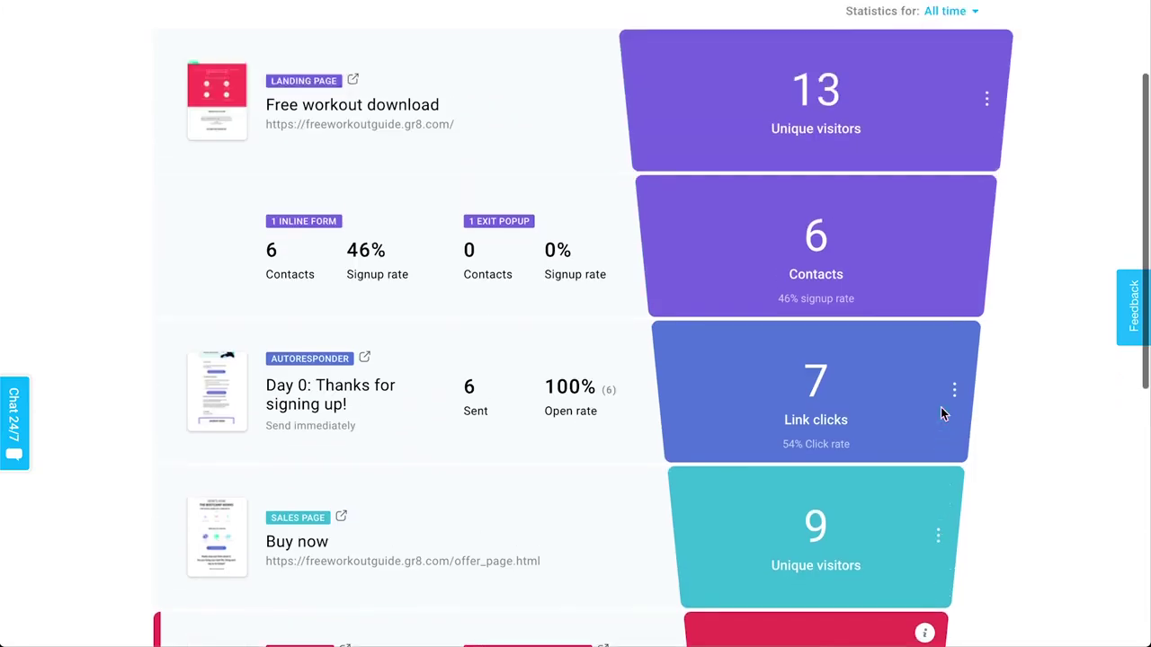
pyautogui.scroll(3, 942, 414)
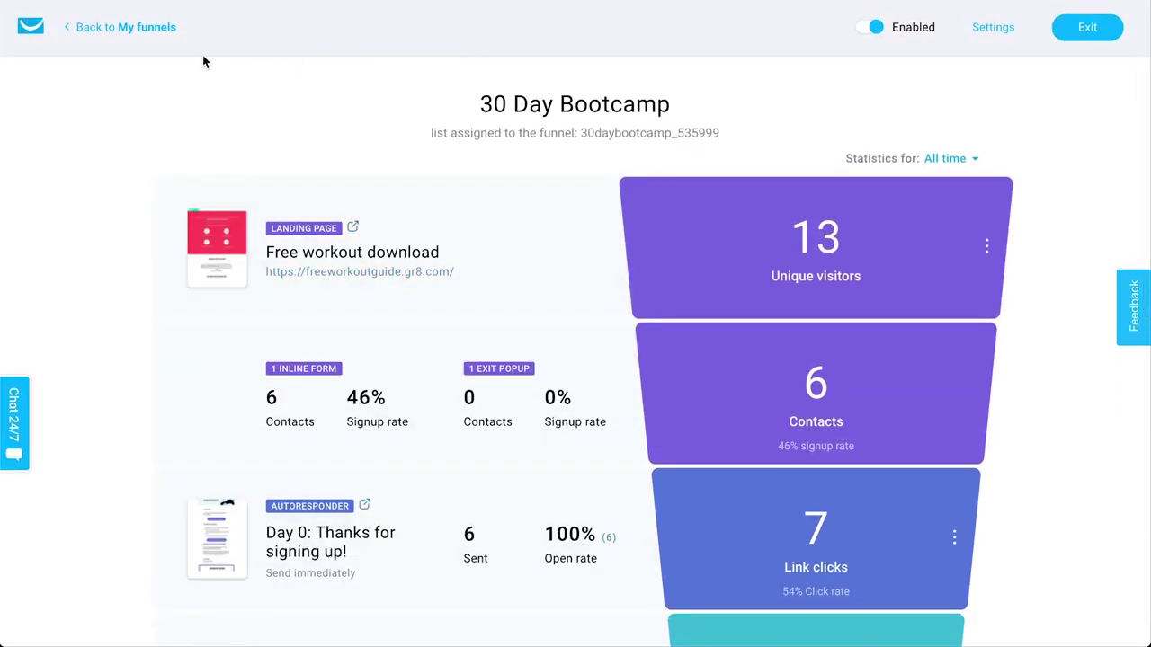
pyautogui.click(177, 41)
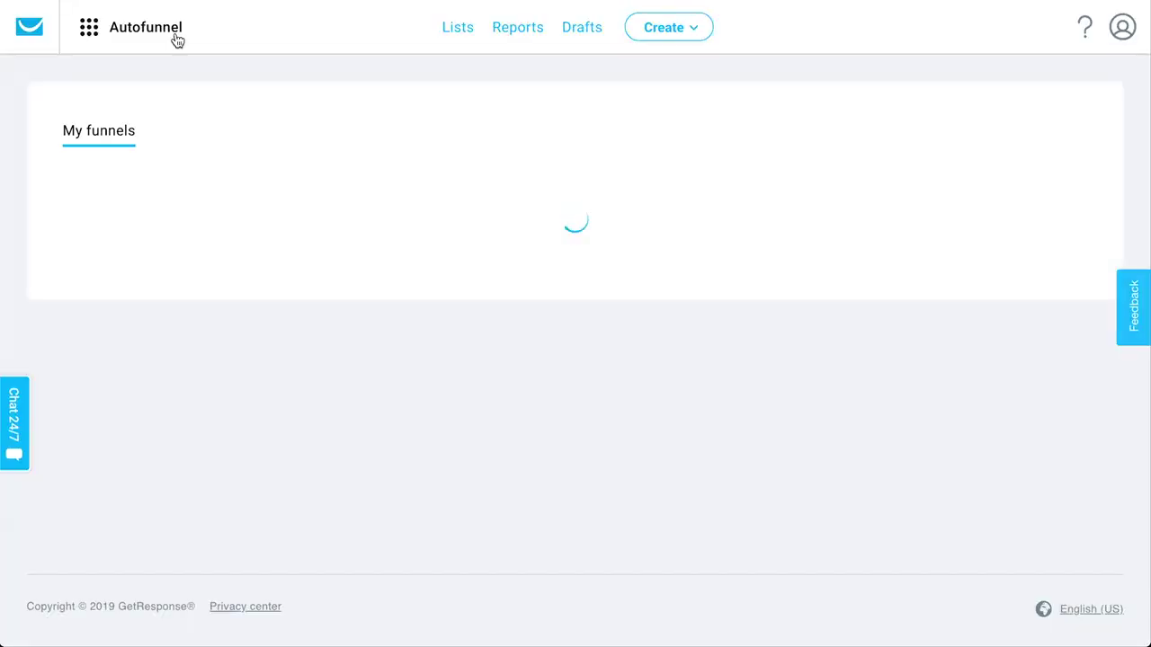
pyautogui.click(177, 41)
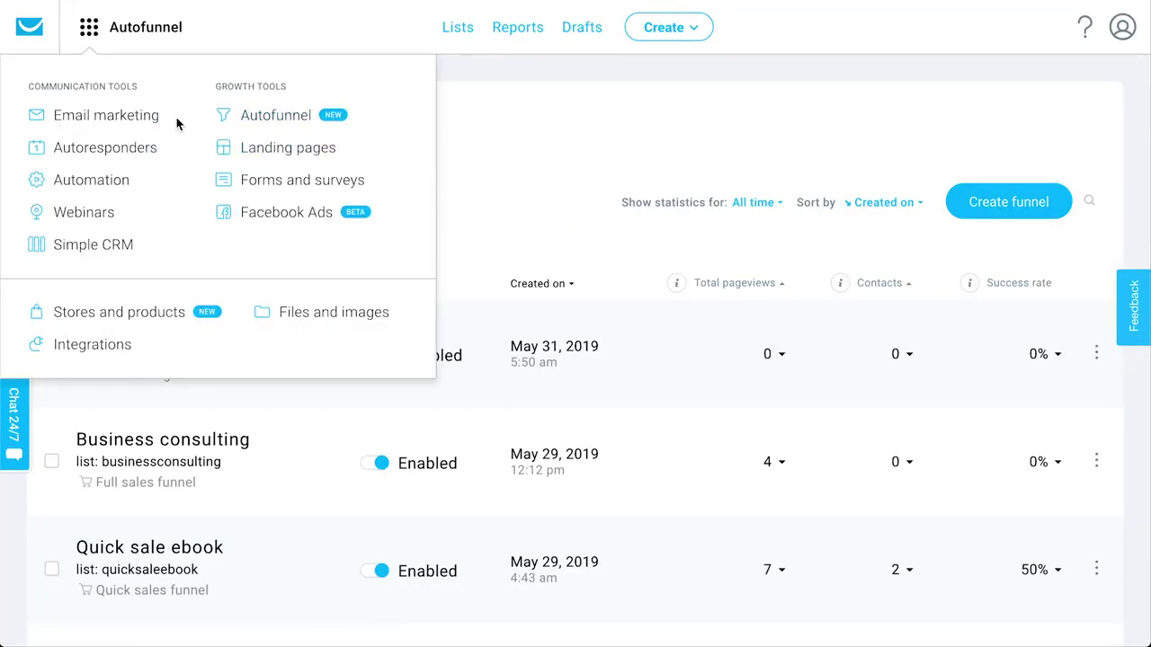
pyautogui.click(159, 316)
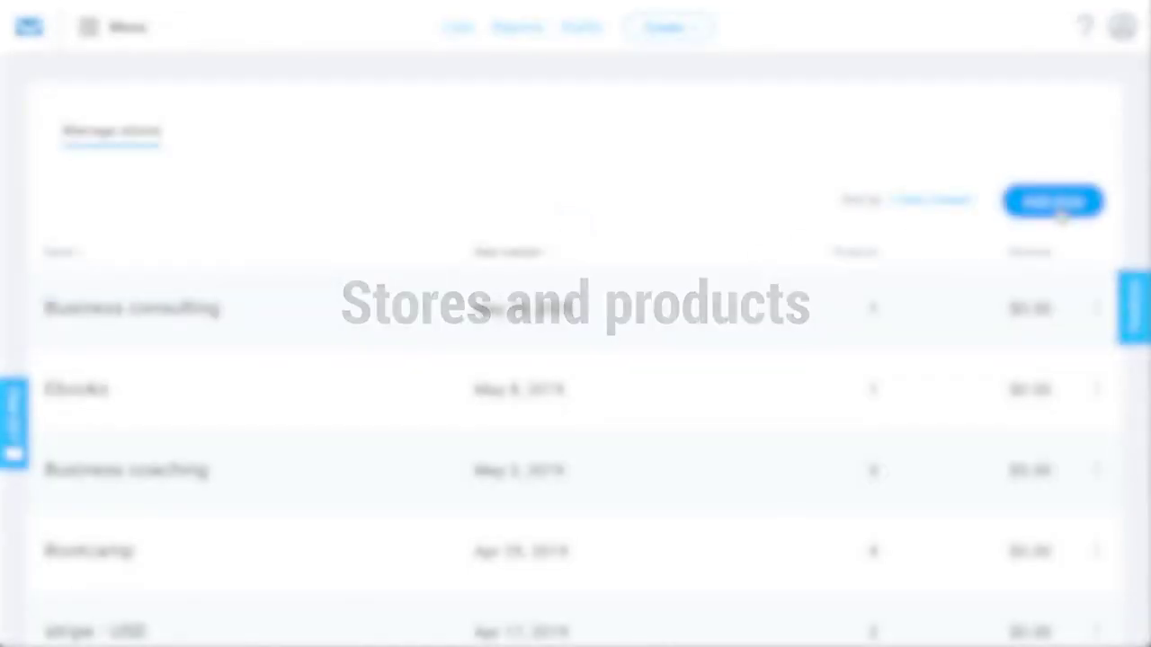
# Step: Start adding a store and review the platforms offered for connecting an existing store
pyautogui.click(1058, 212)
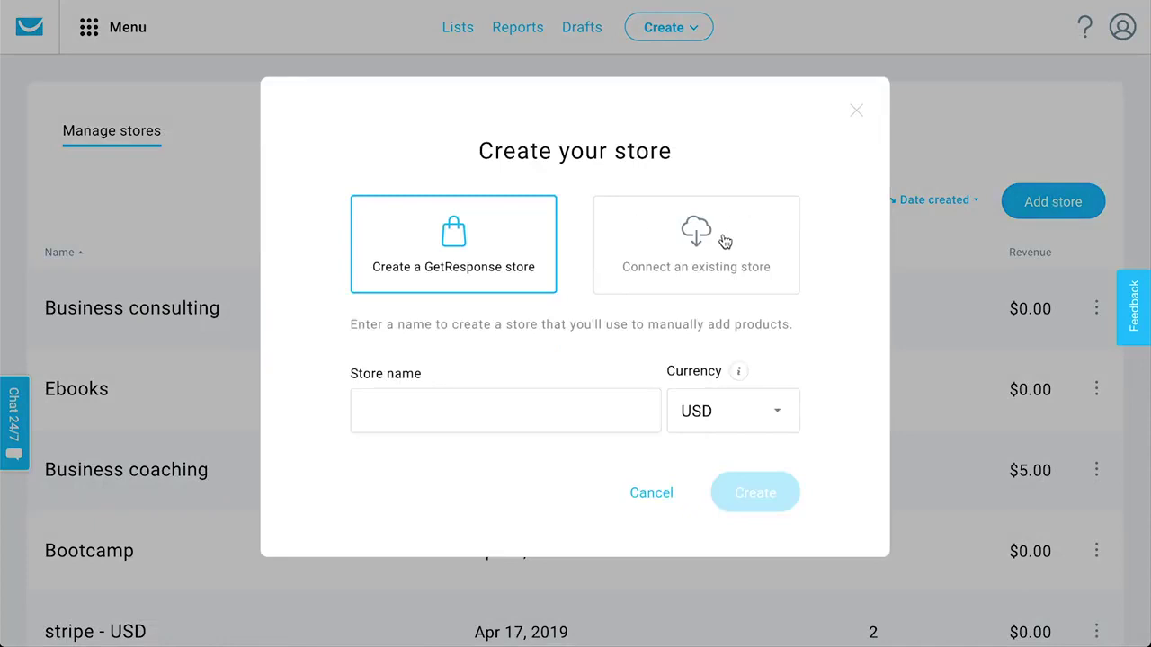
pyautogui.click(703, 263)
pyautogui.scroll(-3, 681, 386)
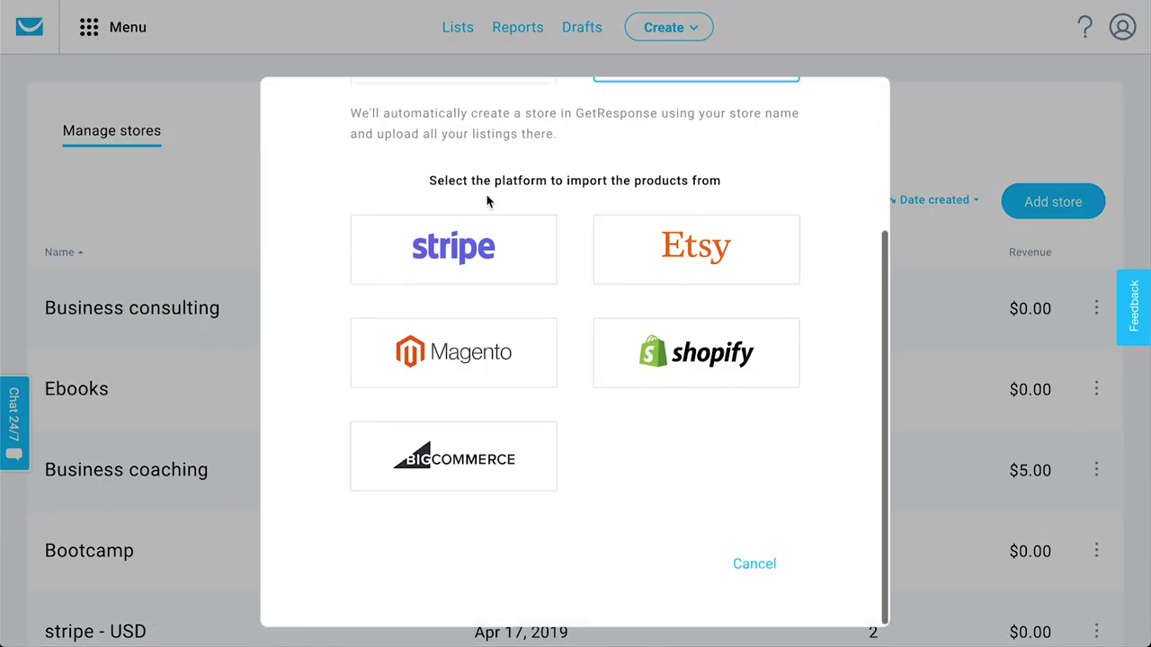
pyautogui.scroll(1, 792, 510)
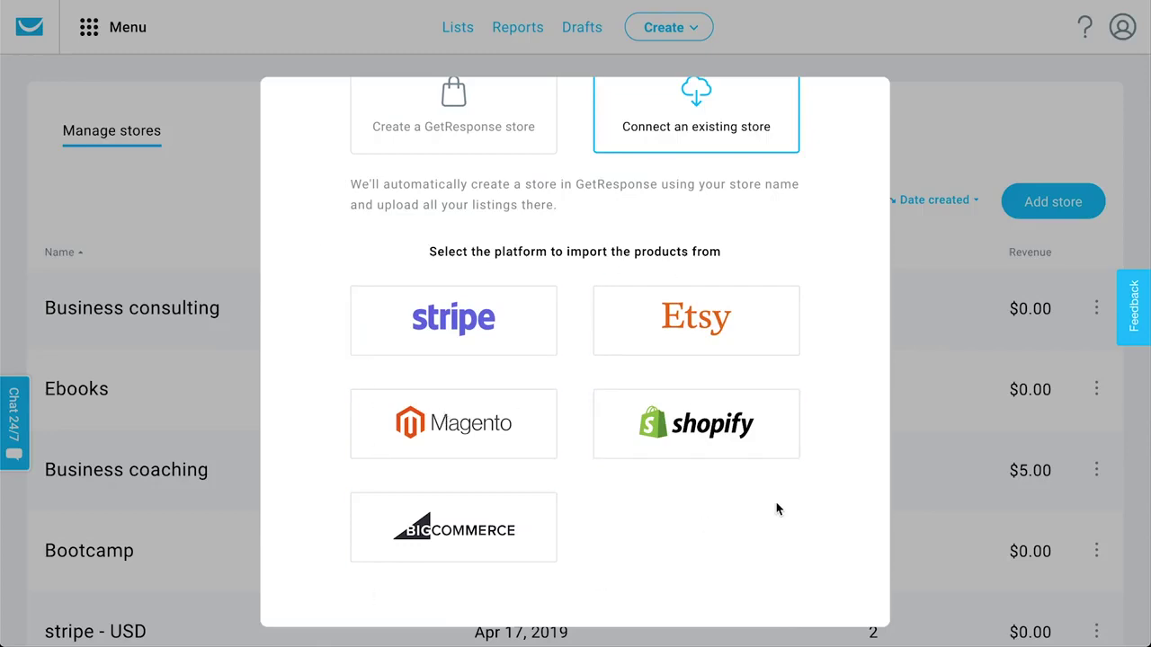
pyautogui.scroll(1, 777, 510)
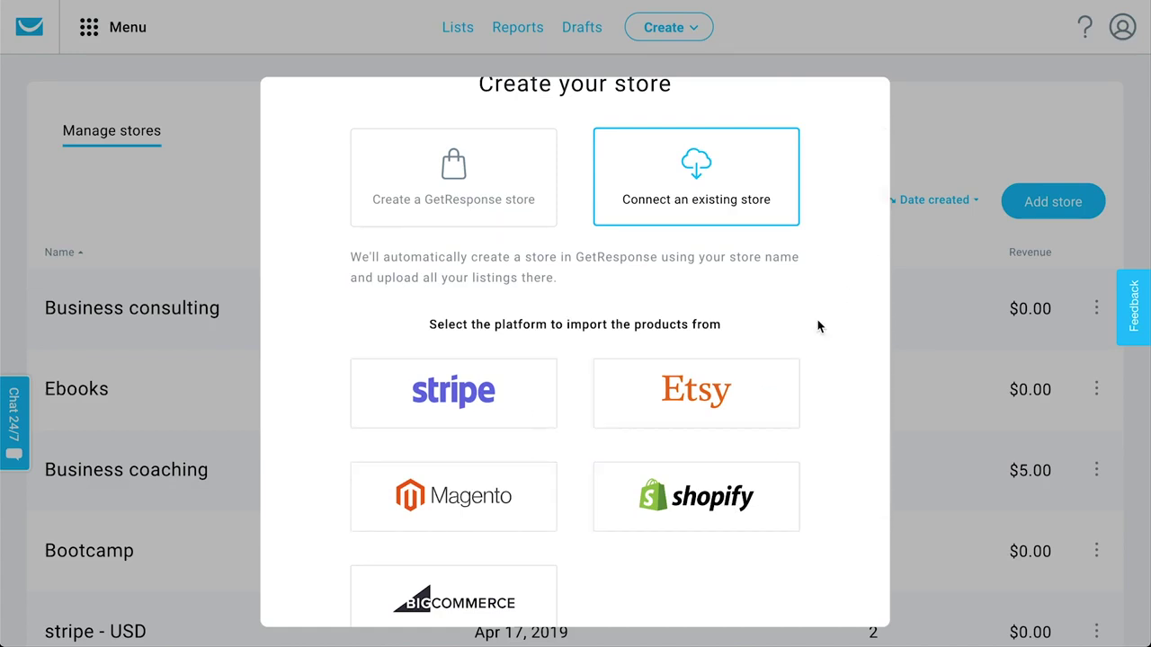
pyautogui.scroll(1, 783, 361)
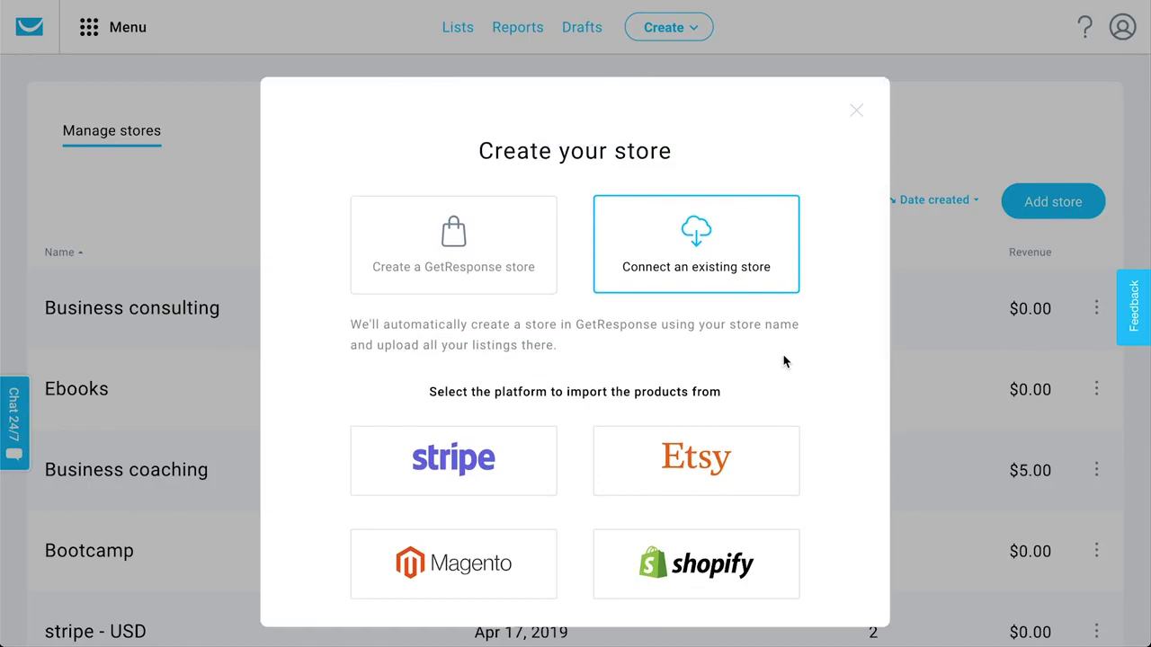
# Step: Create a GetResponse store named Vacation getaways and start adding a product to it
pyautogui.click(518, 293)
pyautogui.click(490, 418)
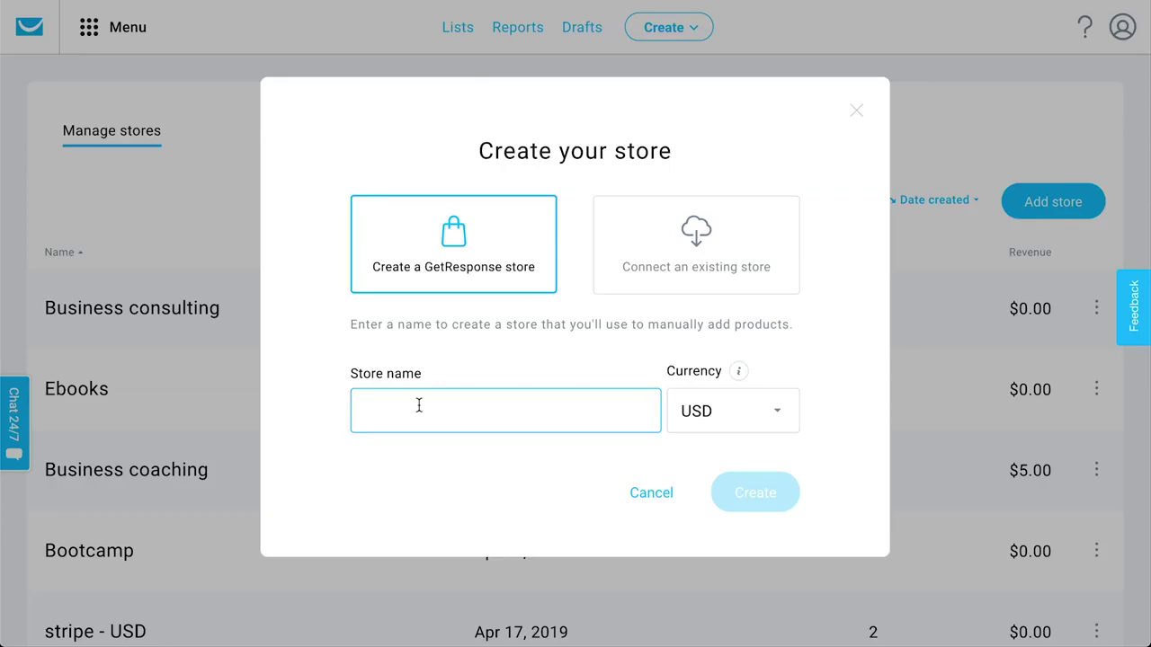
pyautogui.write('ation getaways')
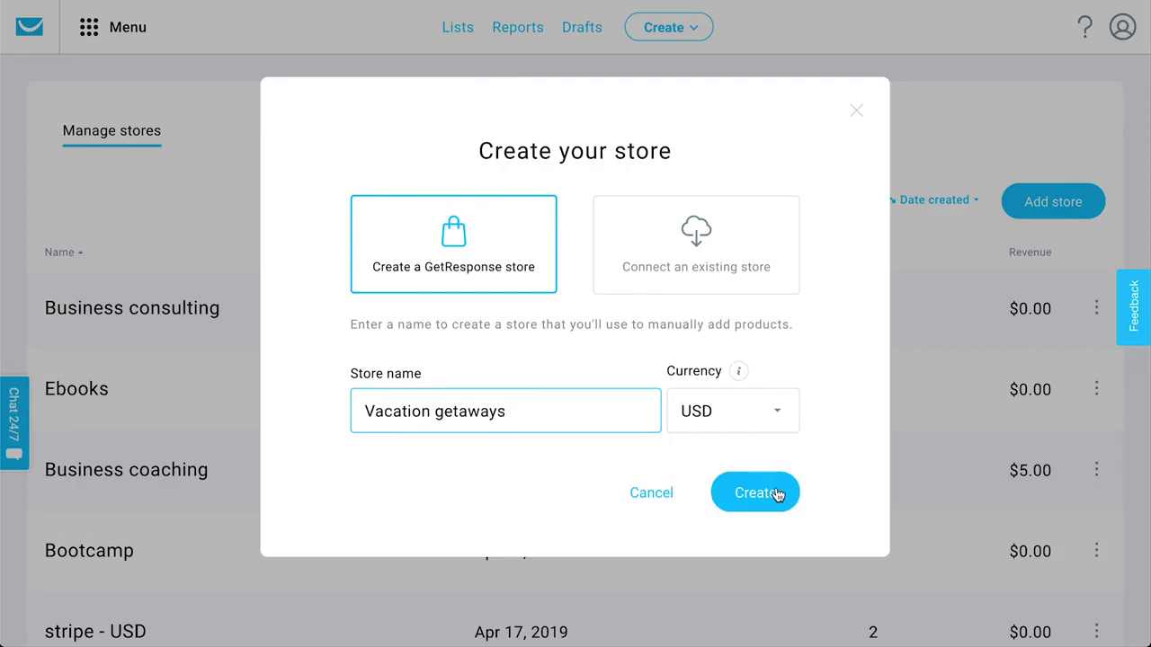
pyautogui.click(777, 496)
pyautogui.click(587, 441)
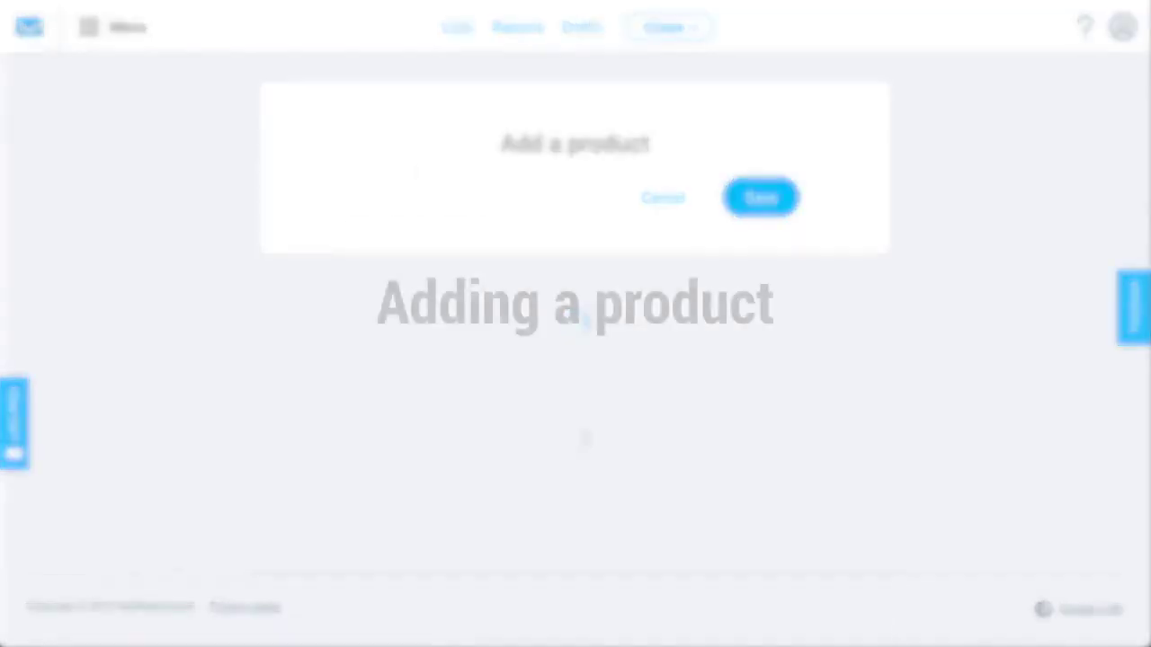
# Step: Examine the new product form, comparing the downloadable file and online course types and reviewing the price, upload and buyer list options
pyautogui.scroll(-3, 586, 439)
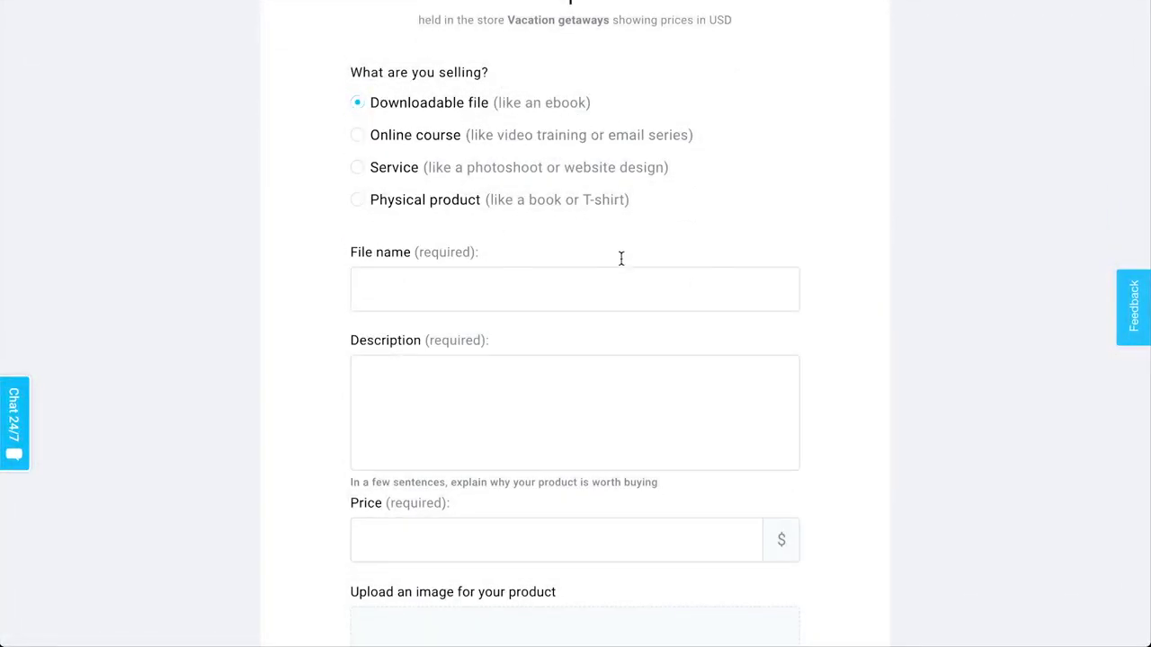
pyautogui.scroll(-2, 822, 349)
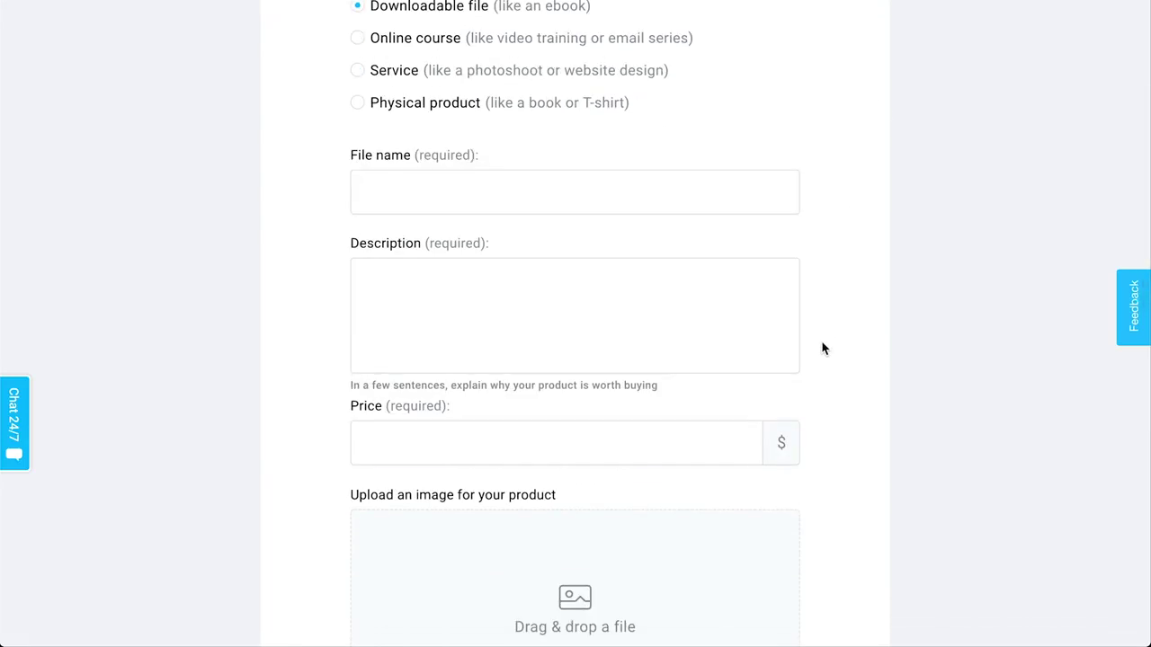
pyautogui.scroll(2, 813, 357)
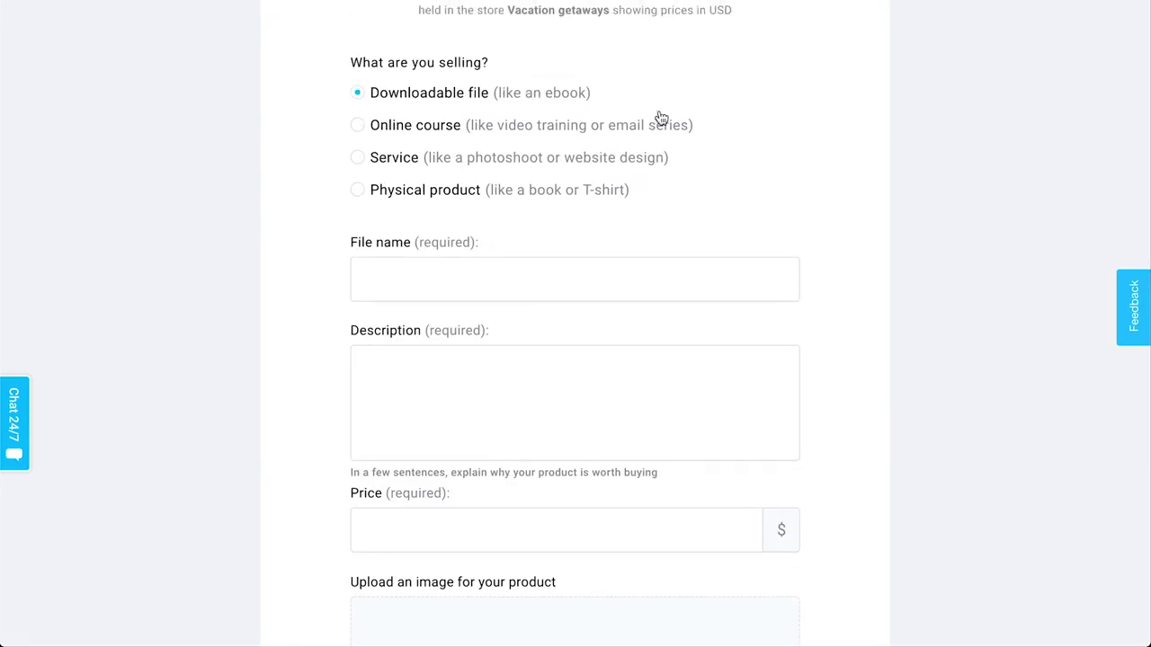
pyautogui.click(569, 127)
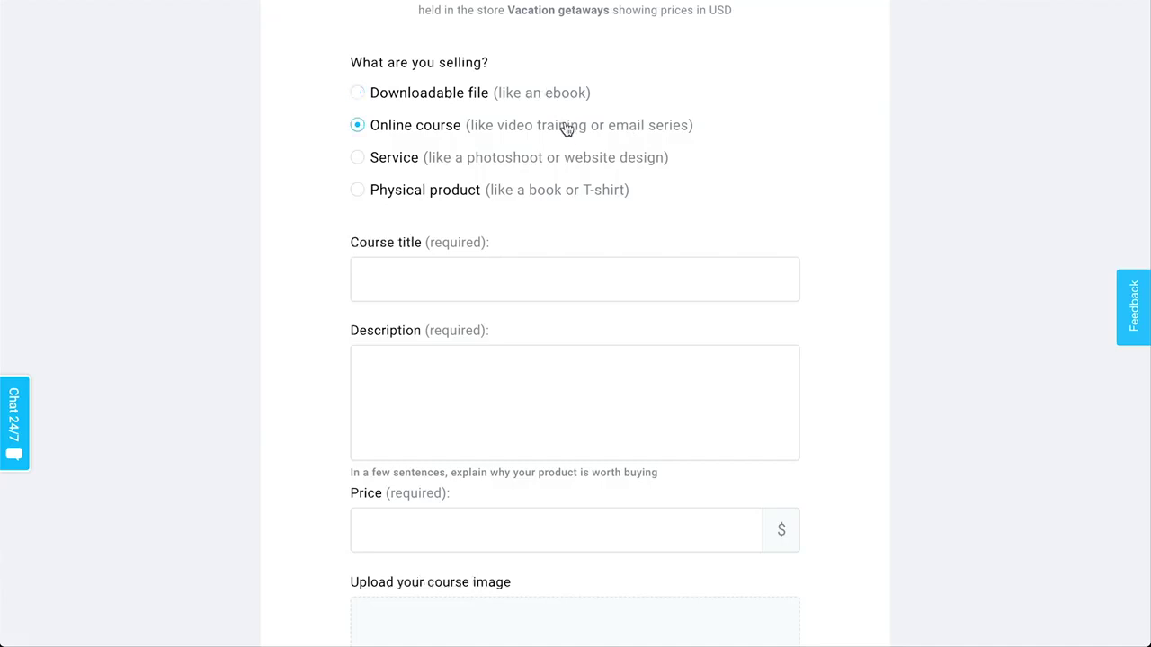
pyautogui.click(566, 101)
pyautogui.scroll(-3, 640, 544)
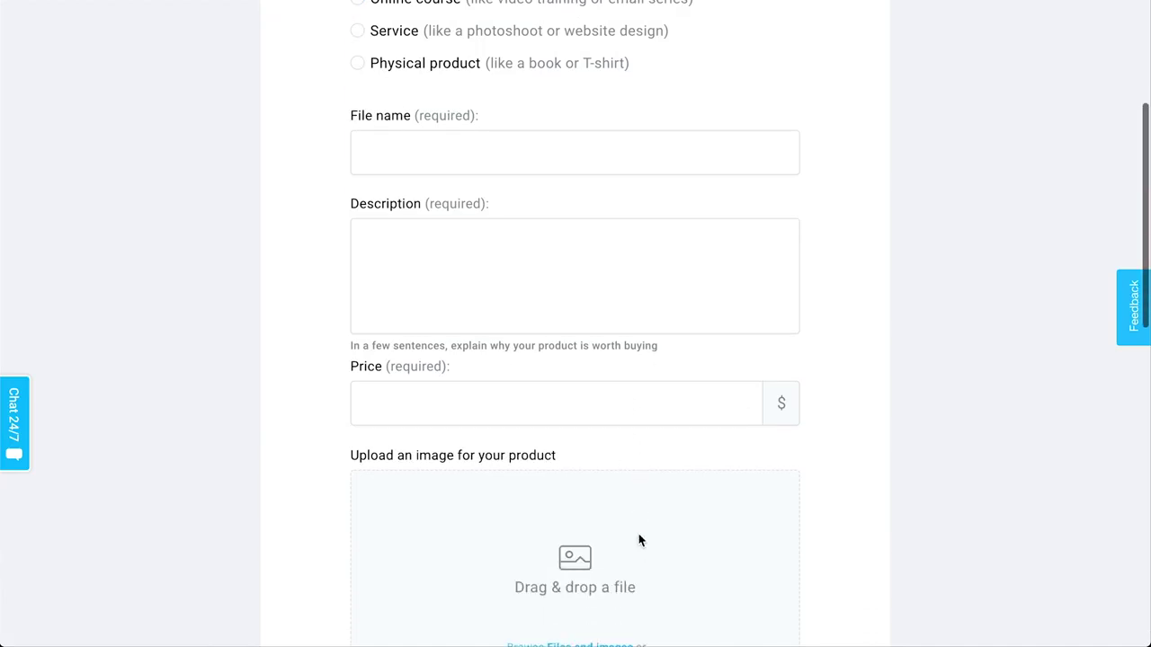
pyautogui.scroll(-5, 567, 272)
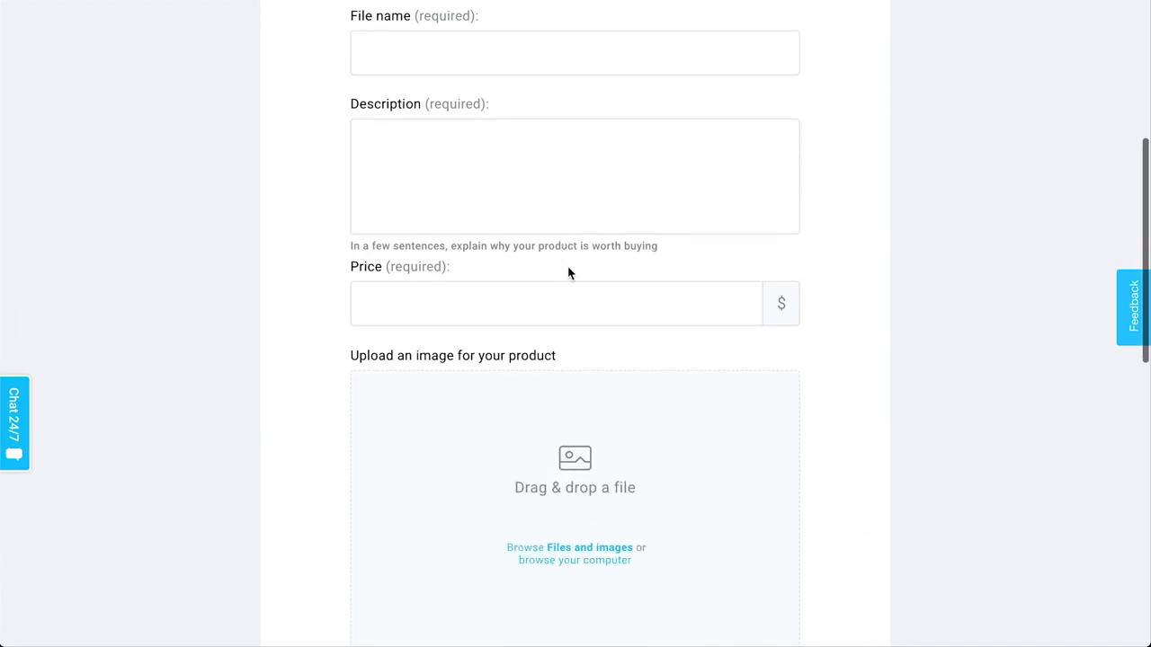
pyautogui.scroll(-7, 791, 486)
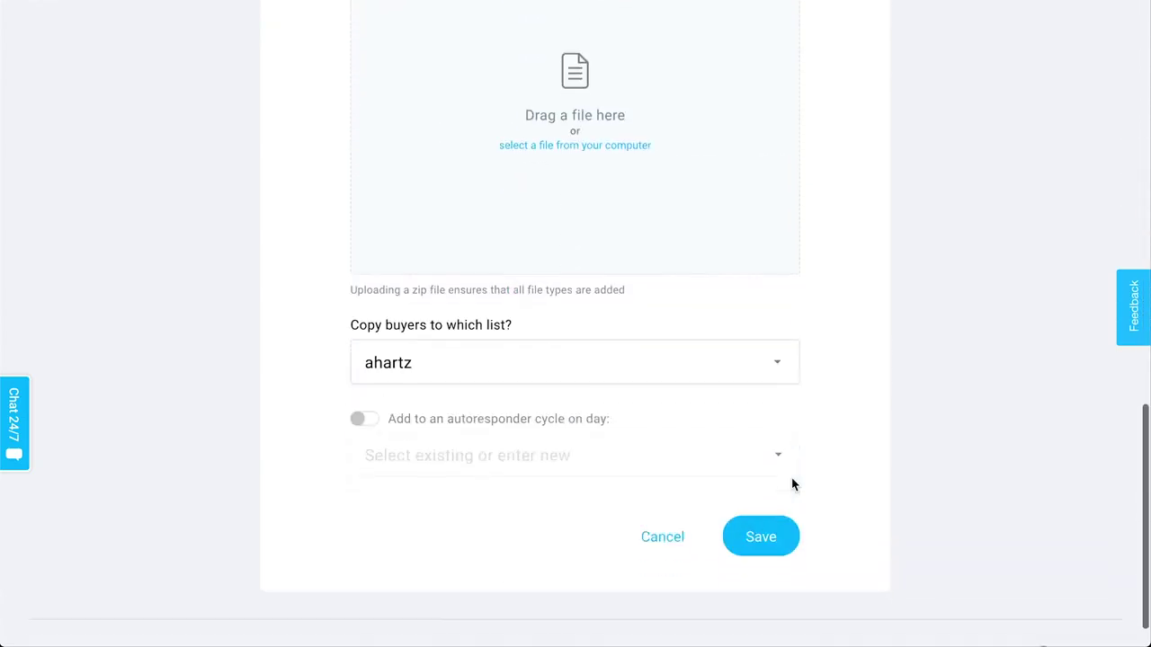
pyautogui.scroll(11, 791, 481)
pyautogui.scroll(2, 290, 382)
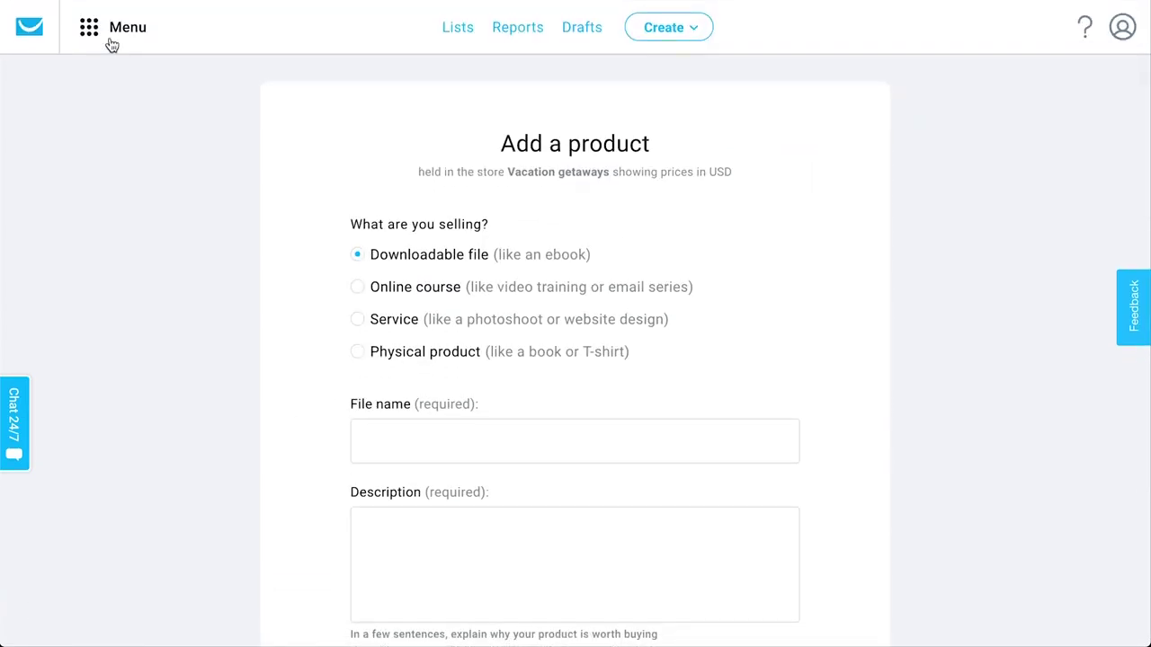
# Step: Return to the list of stores and open the products of the Business consulting store
pyautogui.click(110, 40)
pyautogui.click(101, 312)
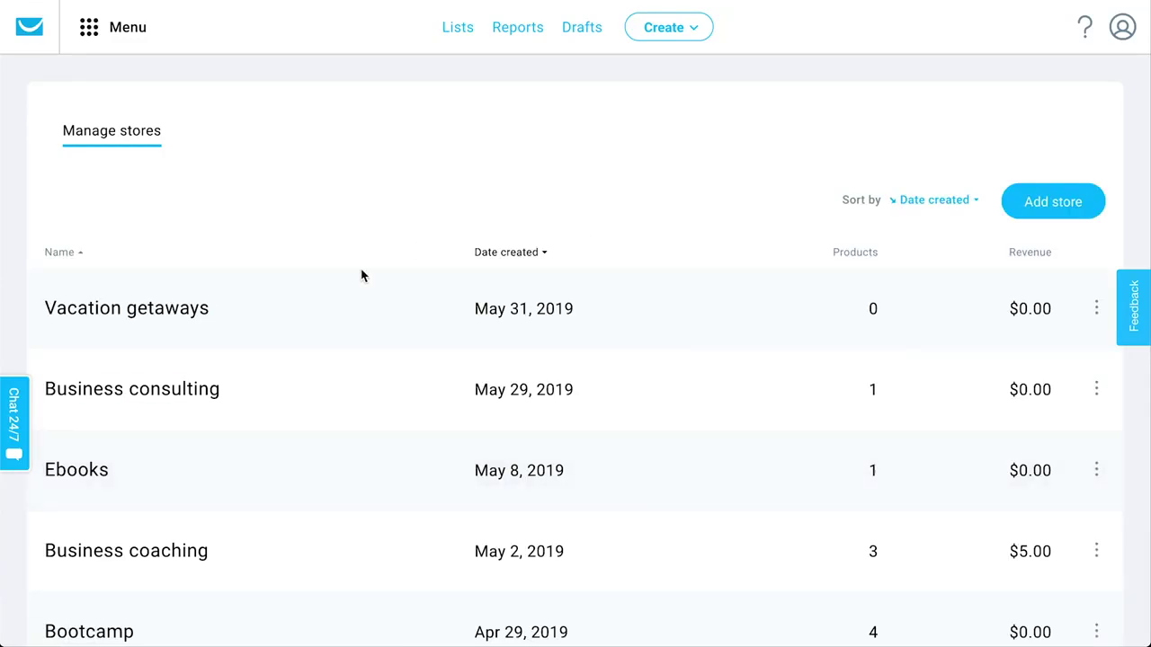
pyautogui.scroll(-1, 112, 396)
pyautogui.click(142, 296)
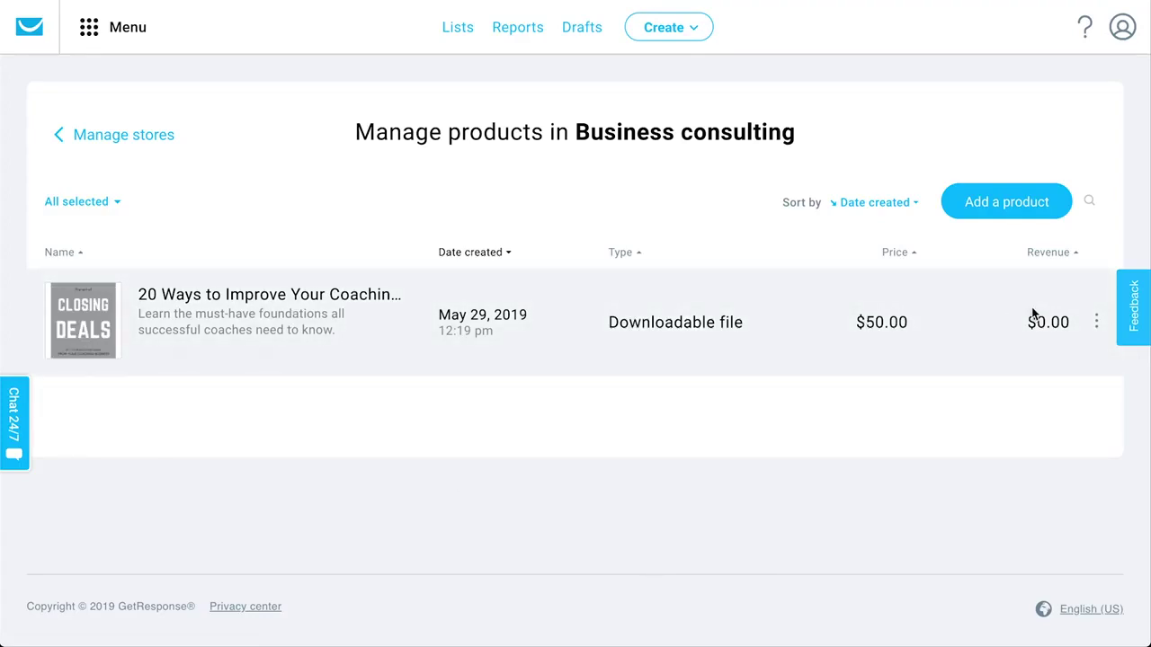
# Step: Open the 20 Ways to Improve Your Coaching Business product for editing and review its description, price, image and product file
pyautogui.click(1096, 322)
pyautogui.click(976, 337)
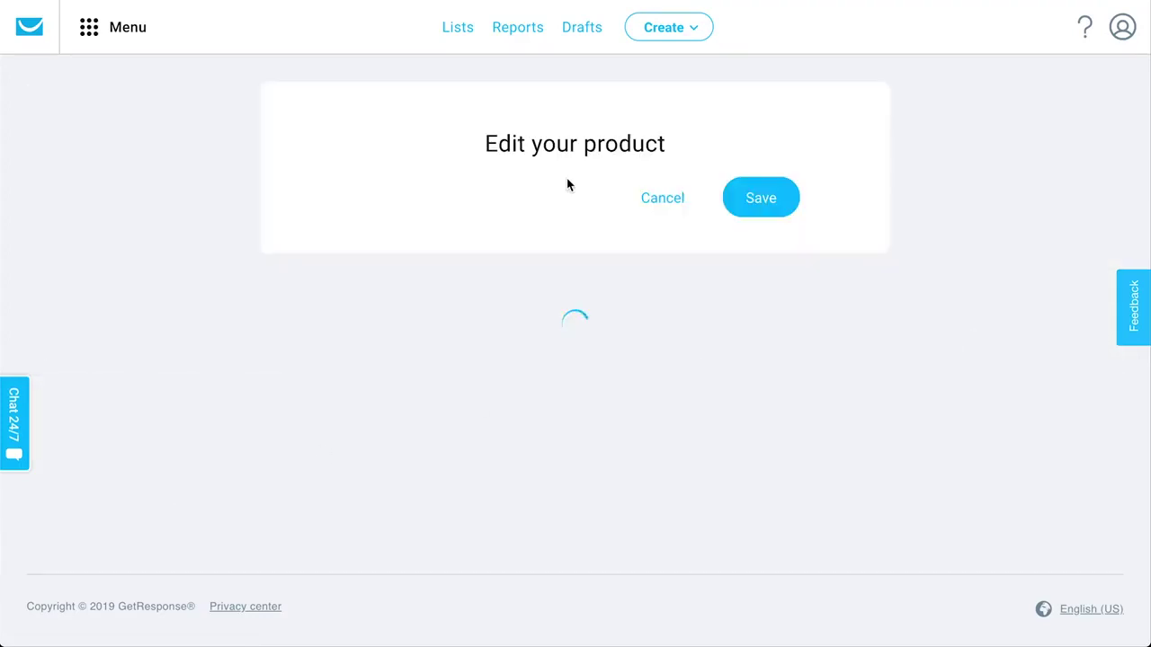
pyautogui.scroll(-8, 160, 440)
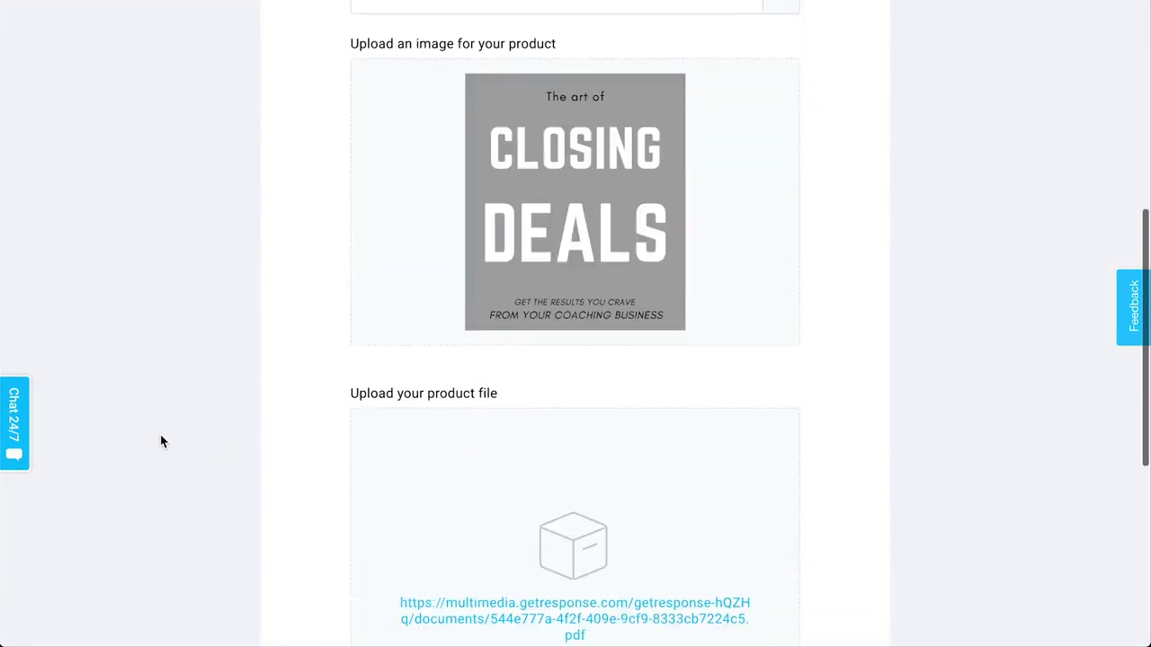
pyautogui.scroll(10, 161, 440)
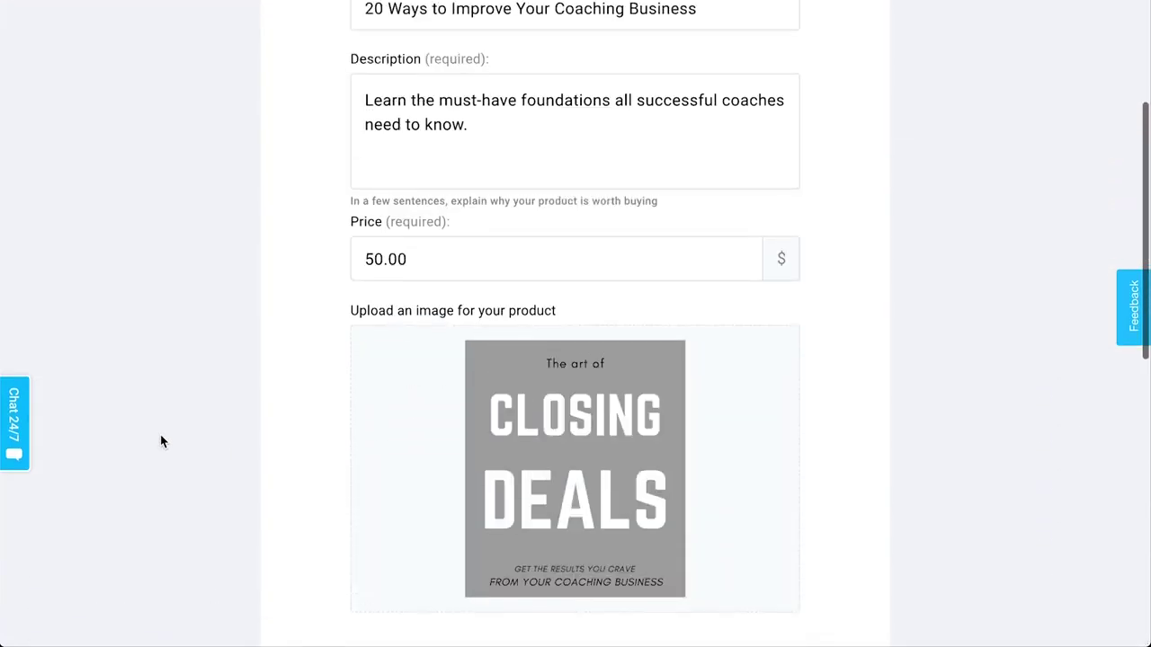
pyautogui.scroll(2, 160, 441)
# Step: Open the Business consulting funnel from Autofunnel and examine its stages and statistics
pyautogui.click(131, 26)
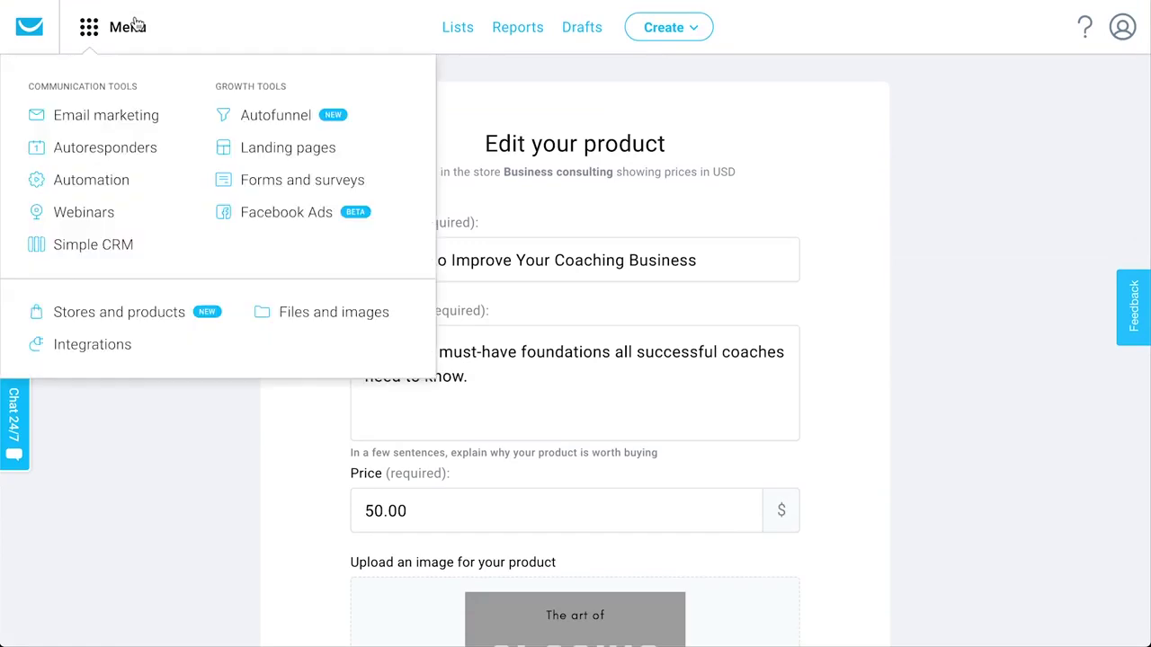
pyautogui.click(275, 115)
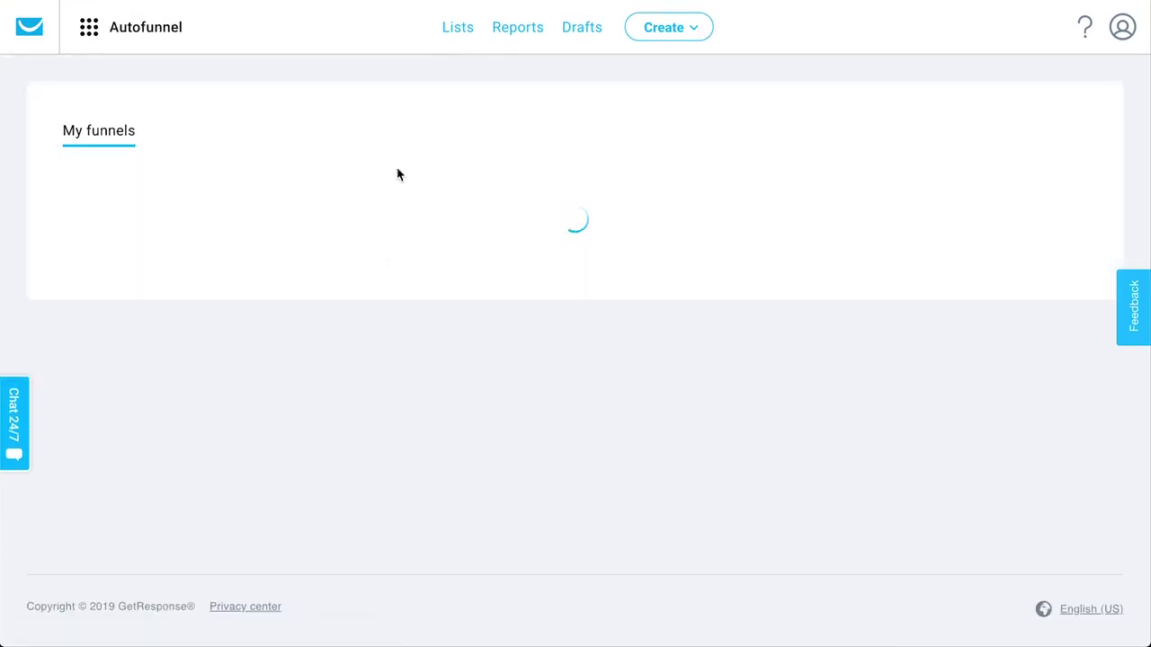
pyautogui.scroll(-2, 390, 359)
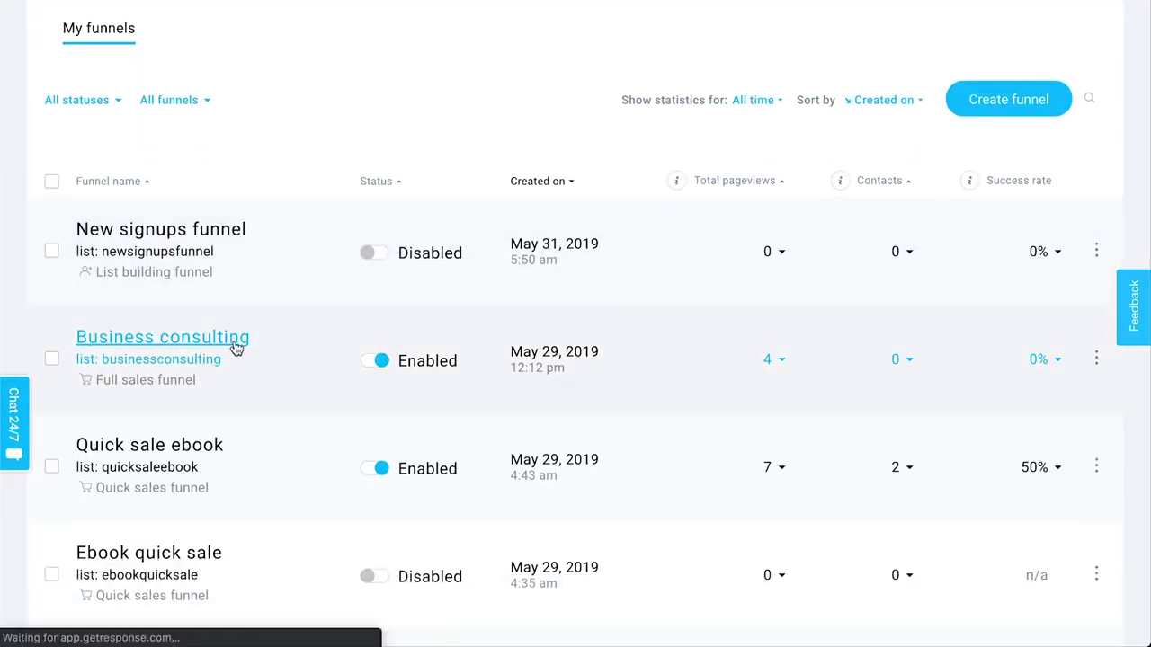
pyautogui.click(236, 342)
pyautogui.scroll(-3, 581, 249)
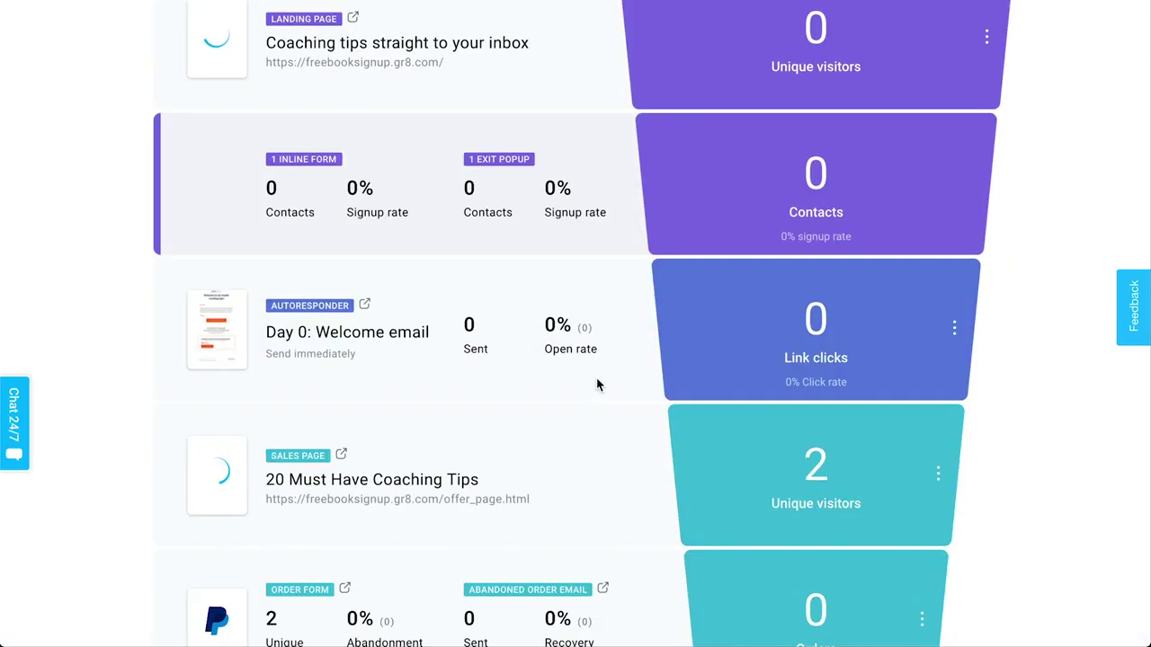
pyautogui.scroll(-3, 597, 385)
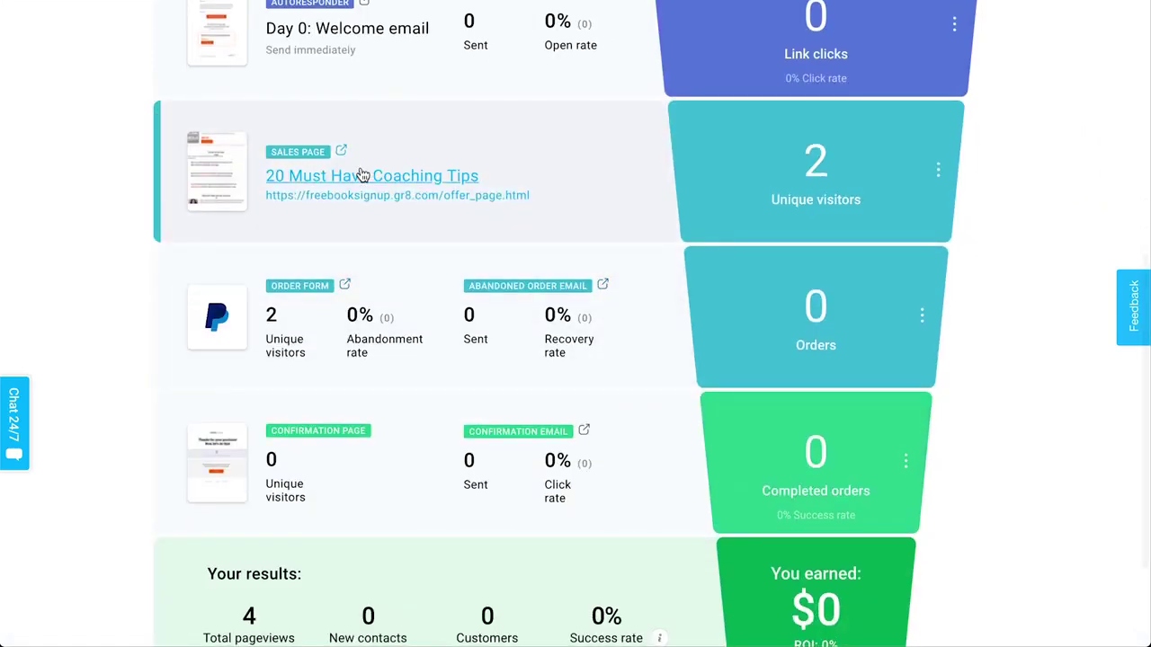
# Step: View the published 20 Must Have Coaching Tips sales page with its product offer, and close the page
pyautogui.click(361, 198)
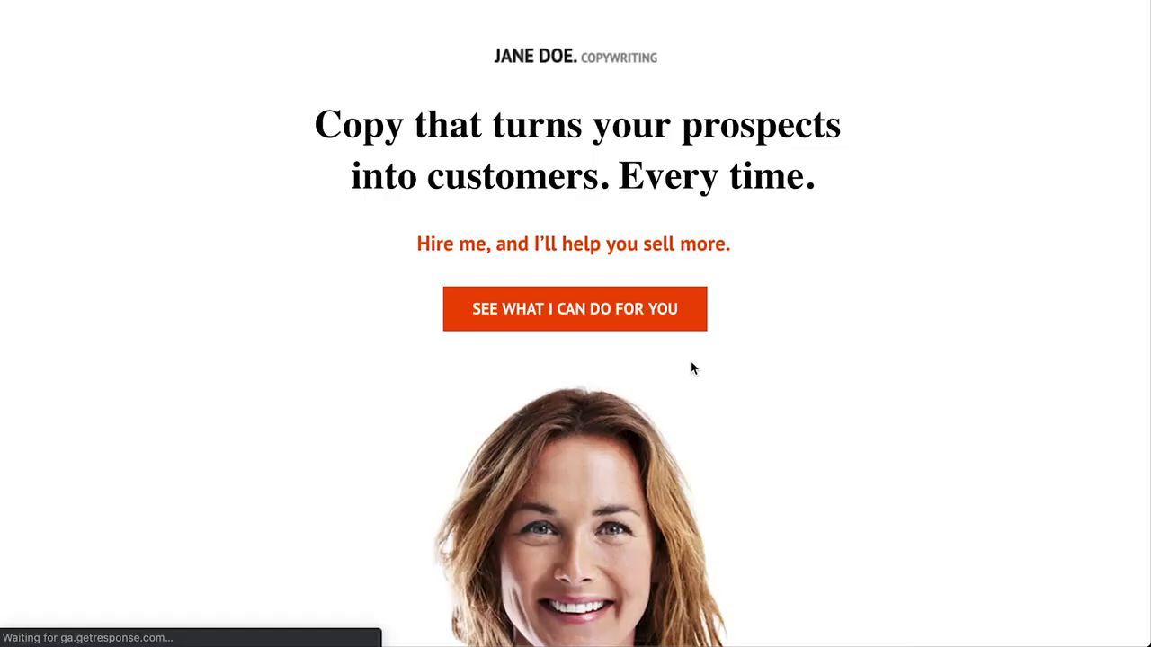
pyautogui.scroll(-10, 692, 368)
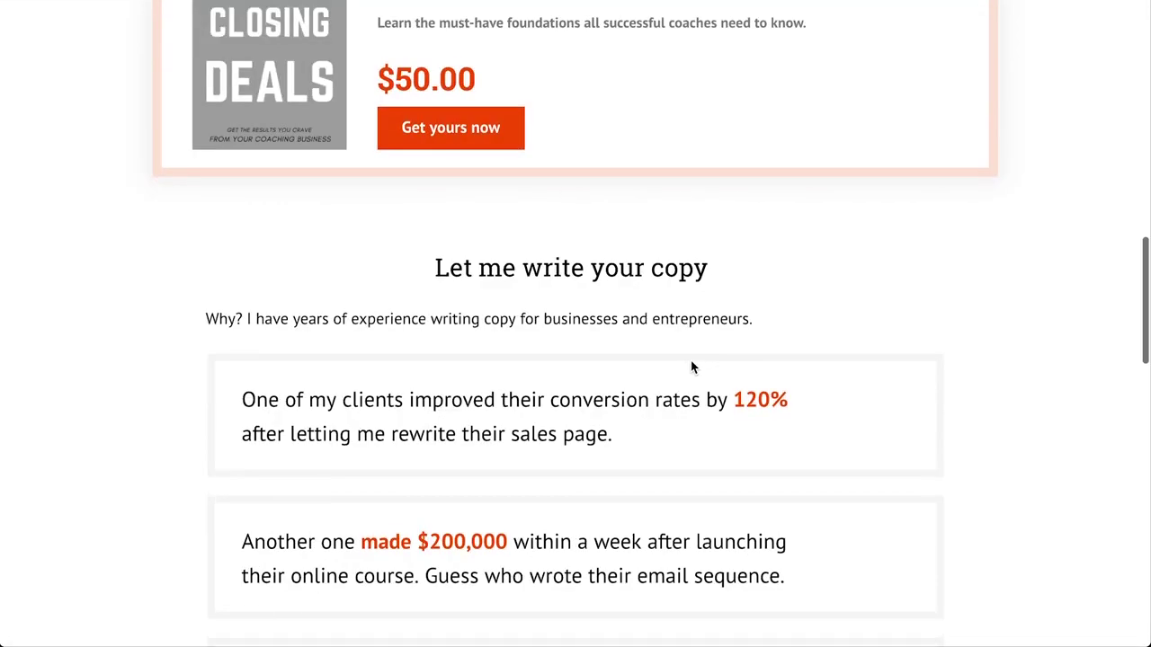
pyautogui.scroll(2, 344, 127)
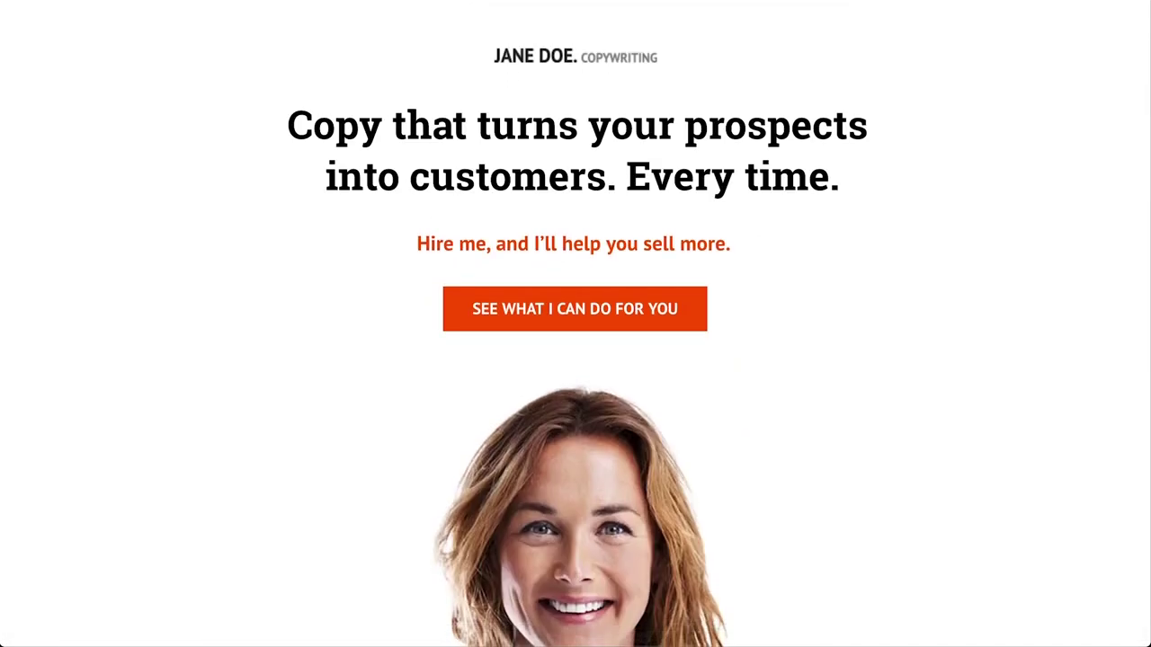
pyautogui.hotkey('ctrl', 'w')
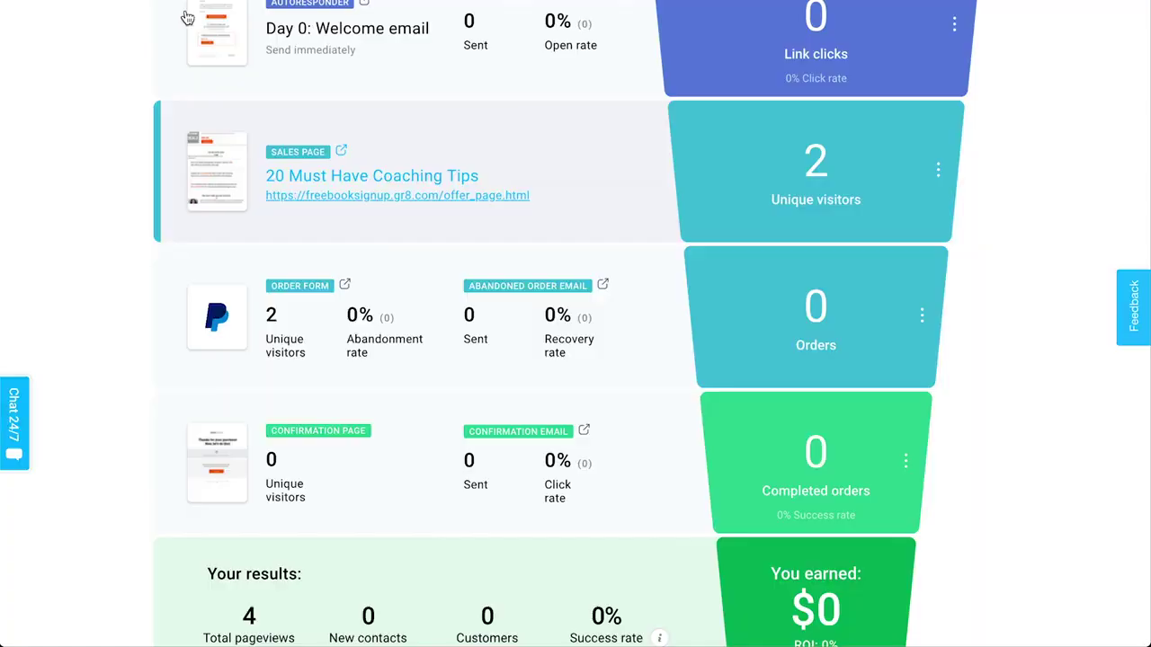
# Step: Leave the Business consulting funnel, return to the funnels list, and open the Email marketing newsletters
pyautogui.scroll(6, 282, 364)
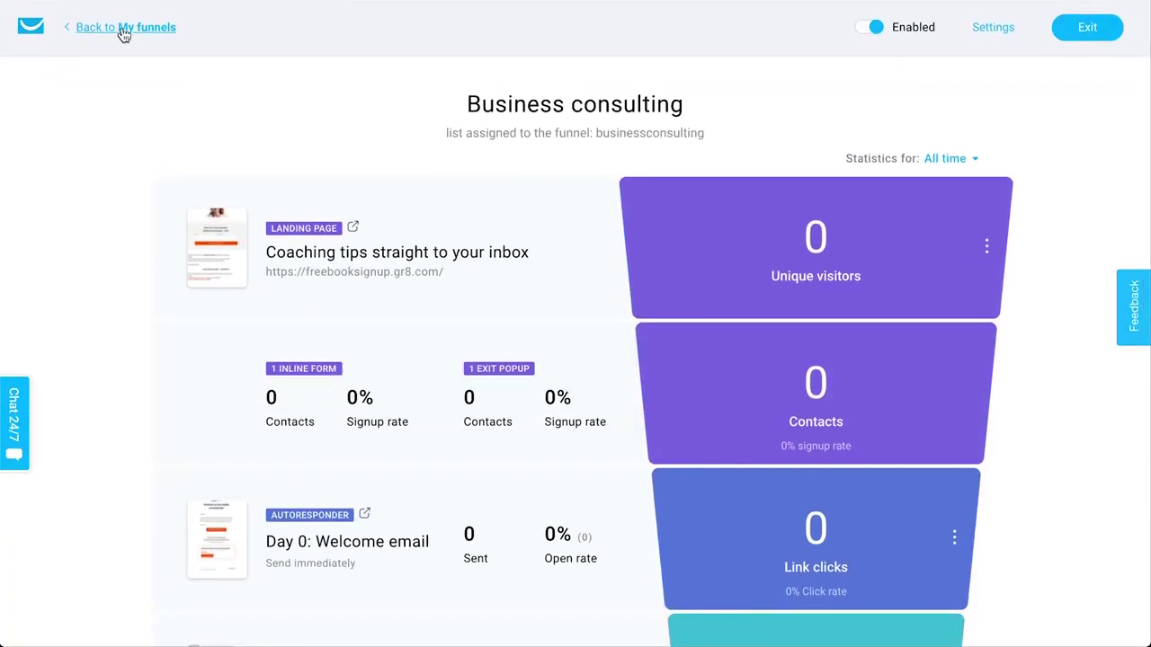
pyautogui.click(124, 30)
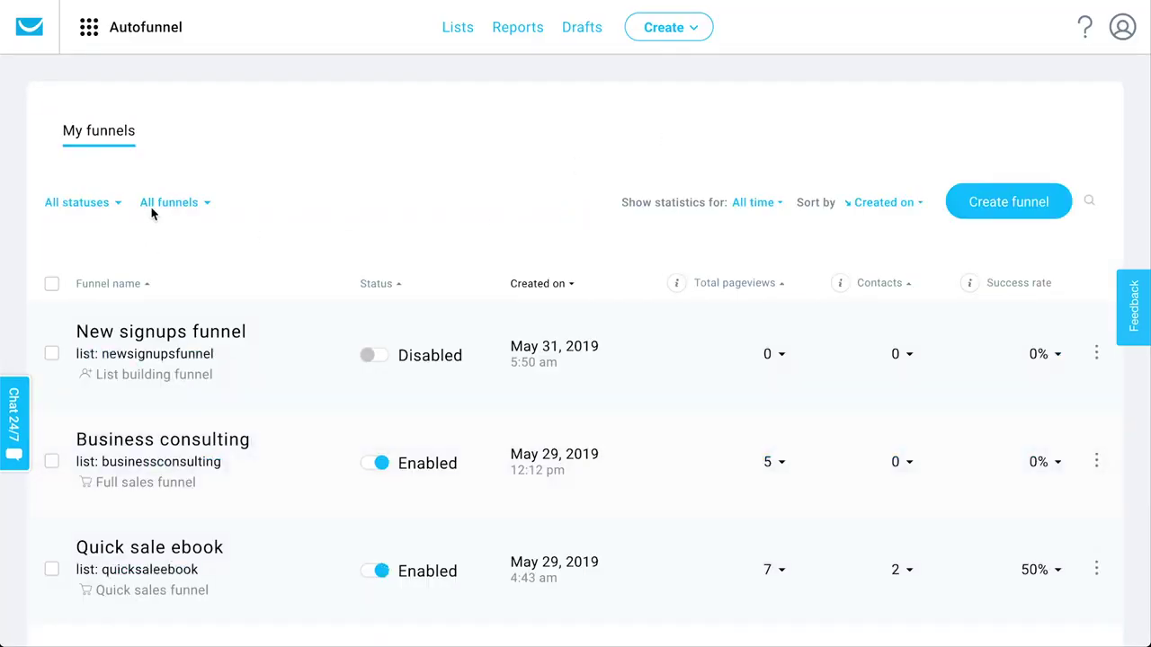
pyautogui.click(133, 27)
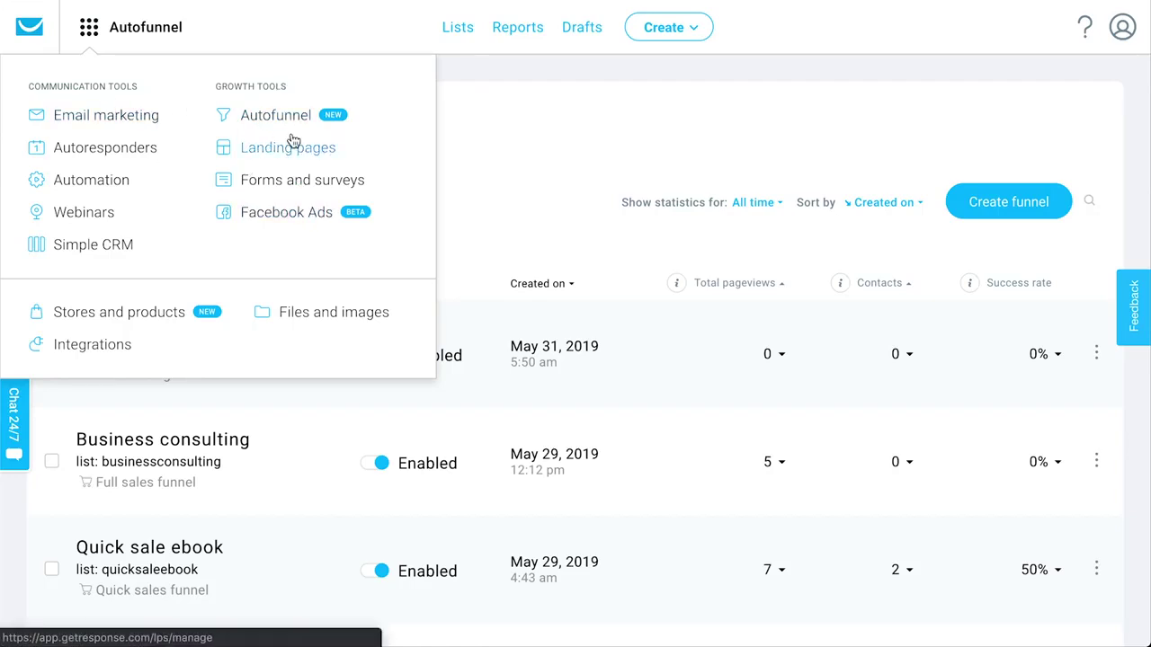
pyautogui.click(96, 117)
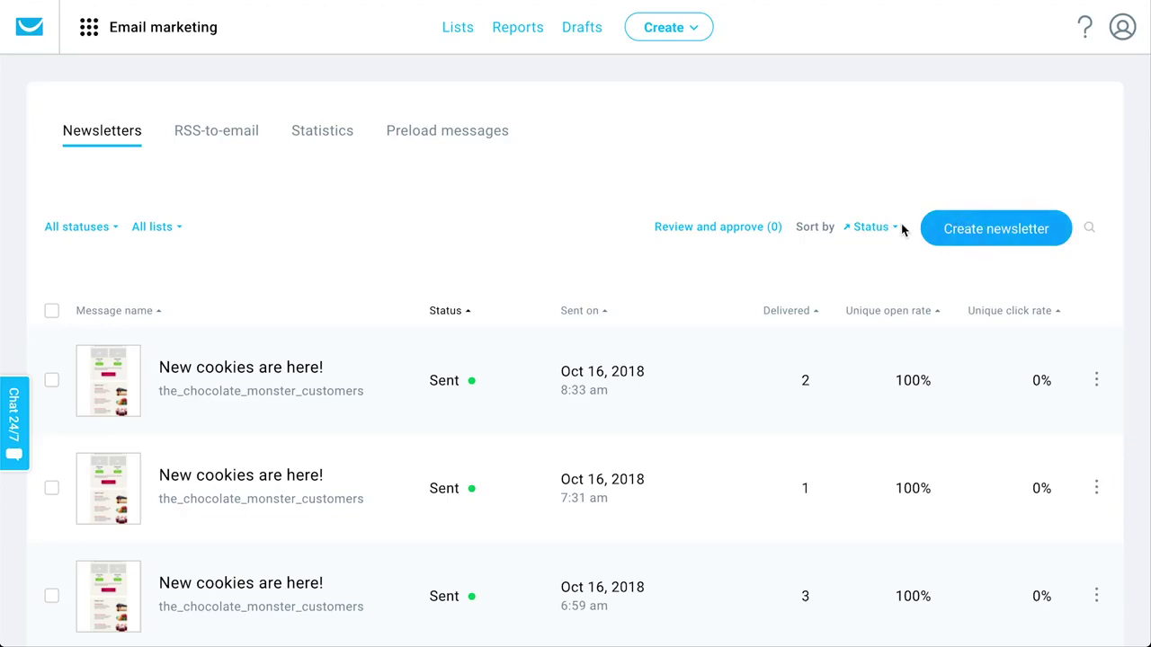
# Step: View the quick creation options, and start creating a new newsletter
pyautogui.click(697, 27)
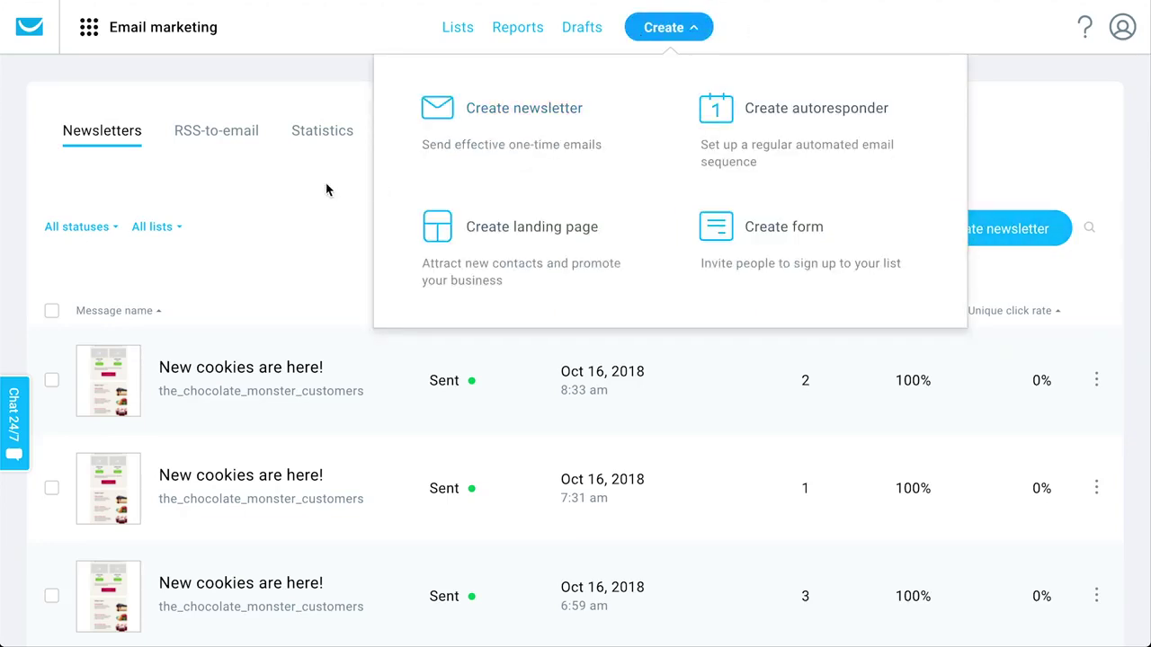
pyautogui.click(302, 205)
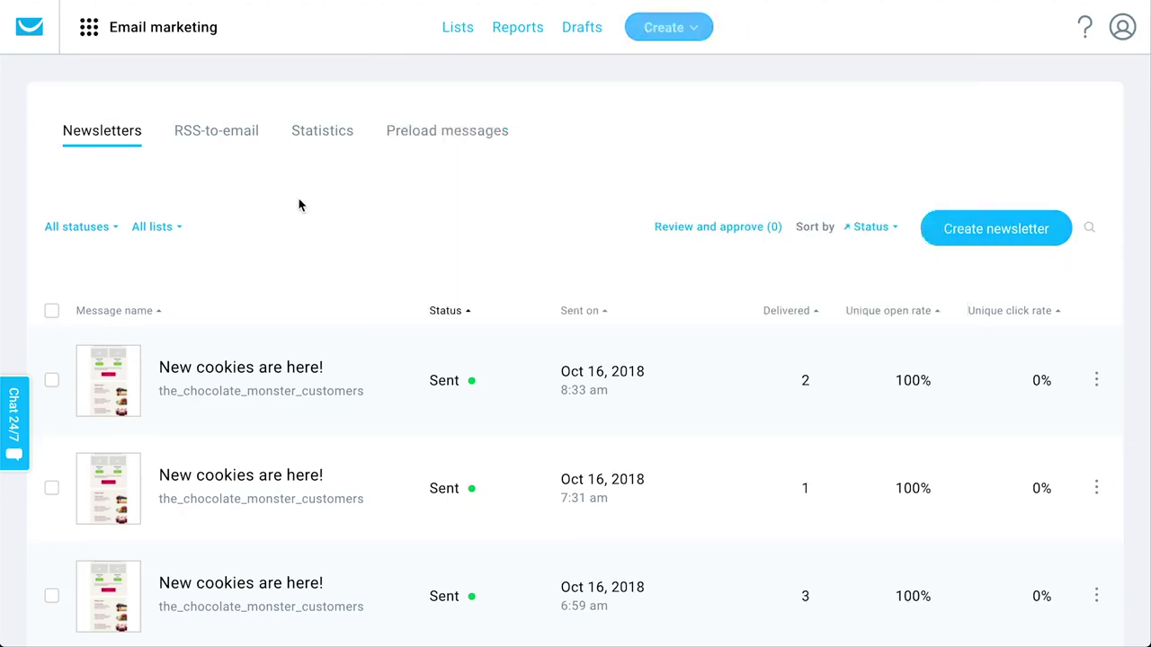
pyautogui.click(996, 230)
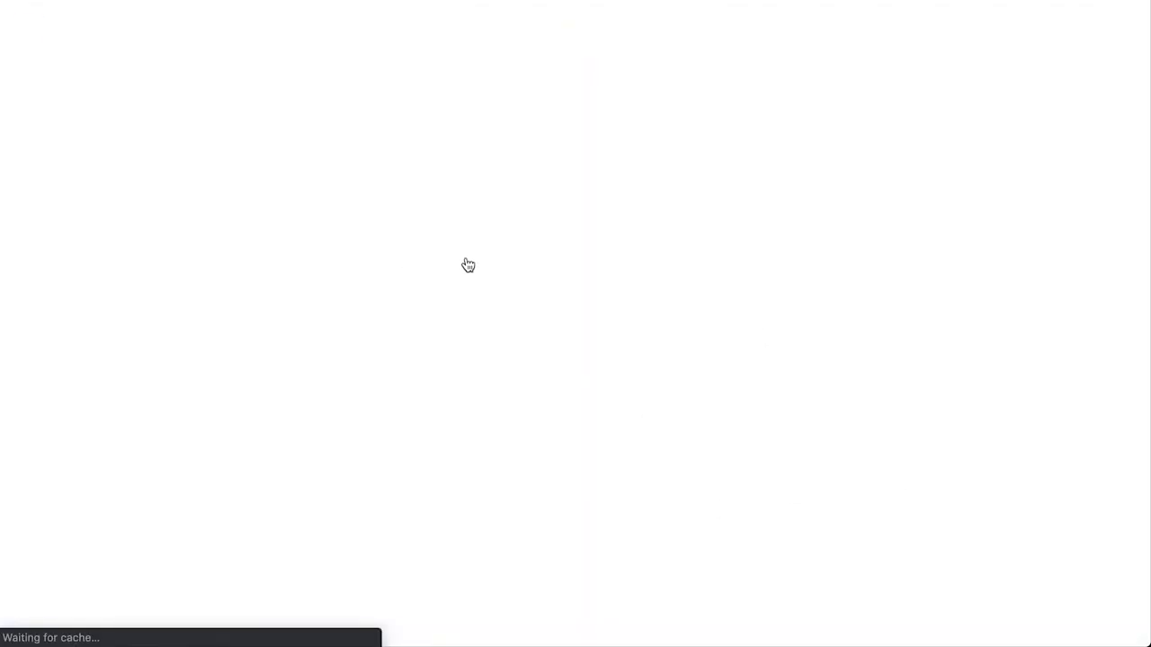
pyautogui.click(428, 406)
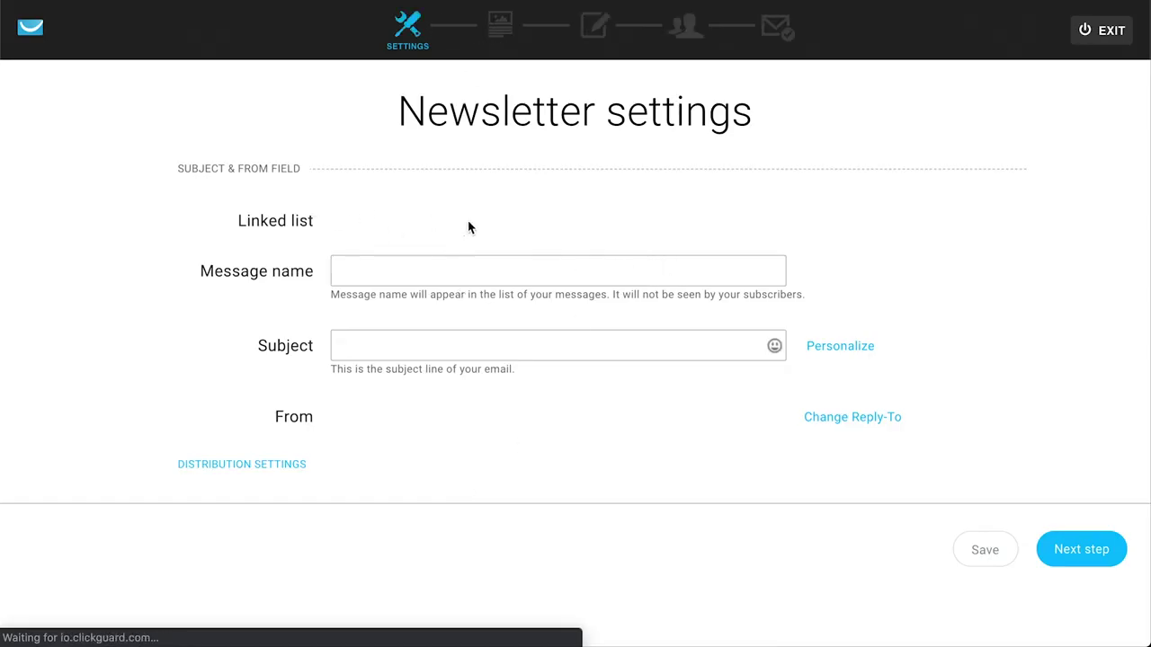
# Step: Name the message Announcement, set the subject to "We've got big news!", and proceed to template selection
pyautogui.click(400, 284)
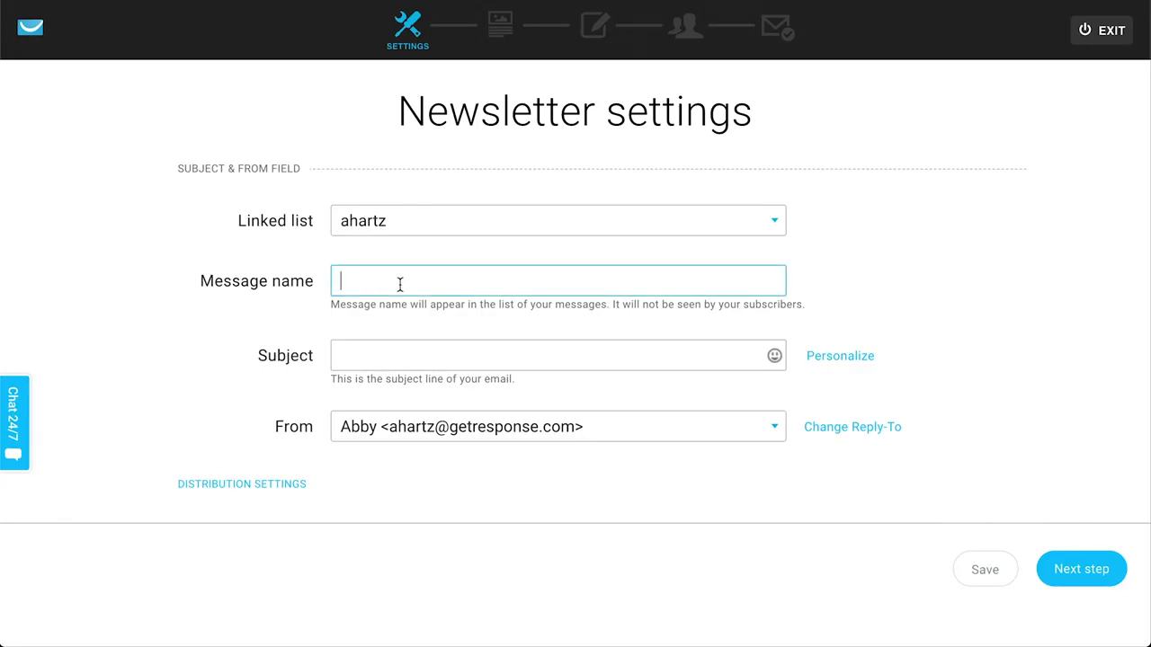
pyautogui.write('Announcement')
pyautogui.click(429, 351)
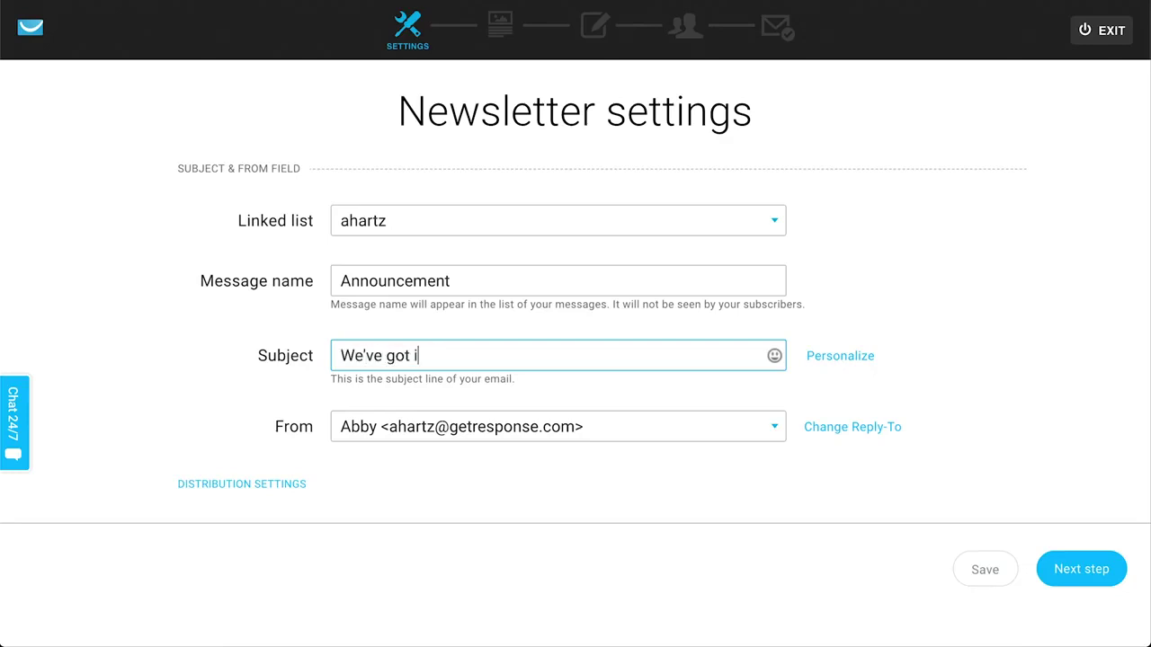
pyautogui.click(505, 419)
pyautogui.click(994, 388)
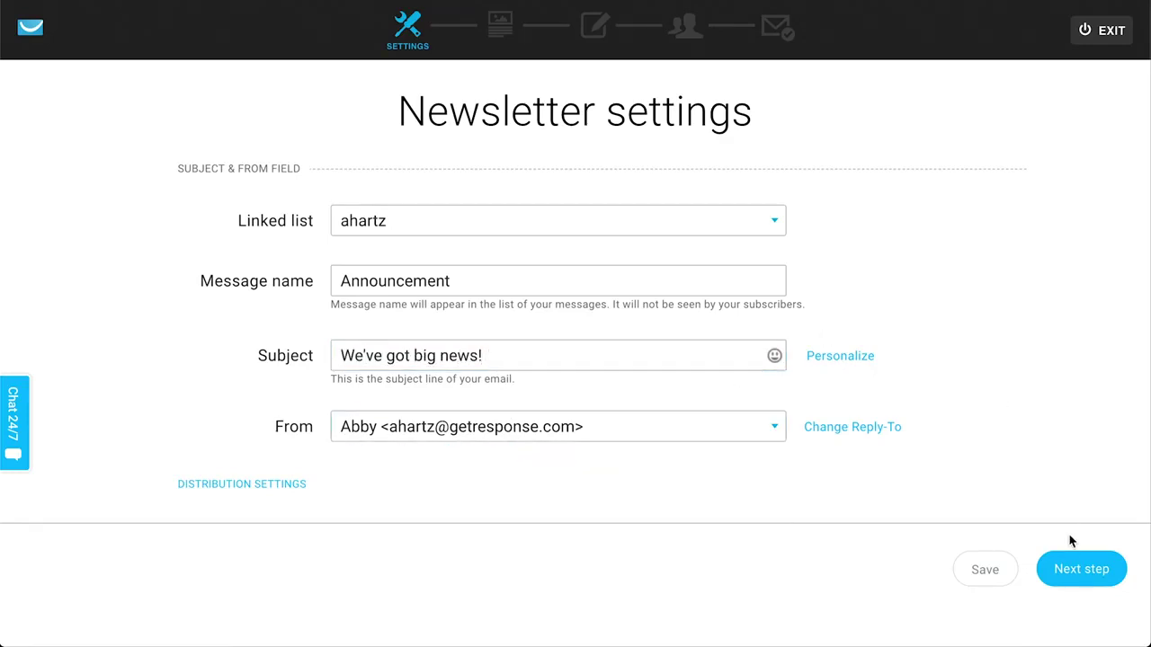
pyautogui.click(1074, 562)
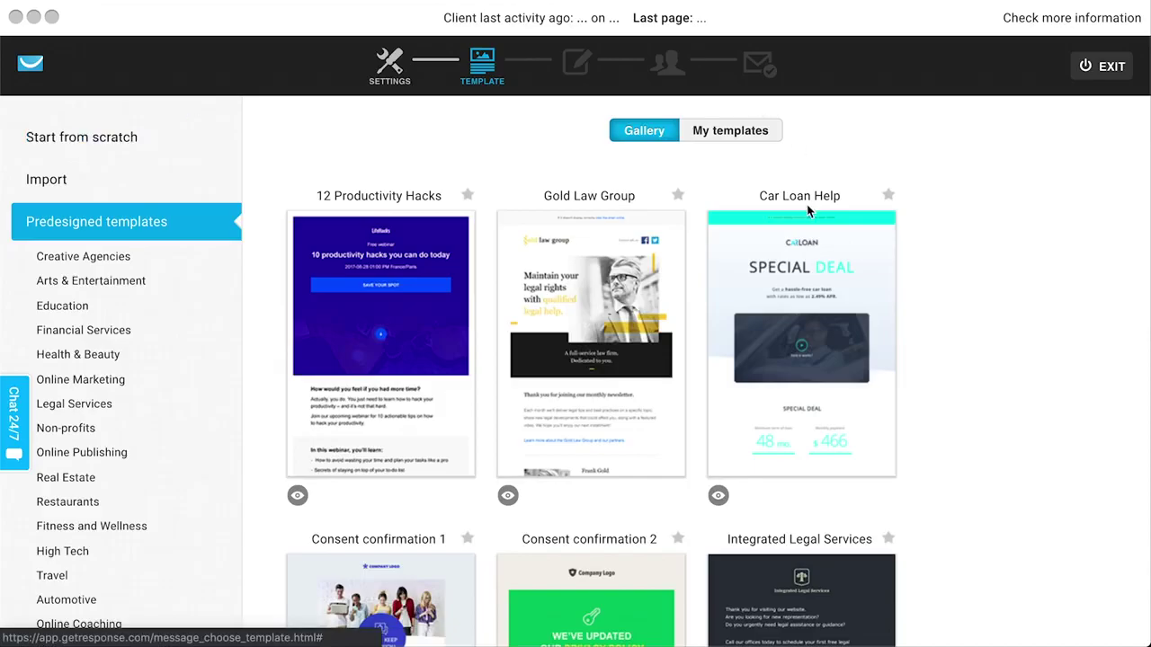
# Step: Choose the Consent confirmation 2 predesigned template and view its body text in the editor
pyautogui.scroll(-3, 733, 454)
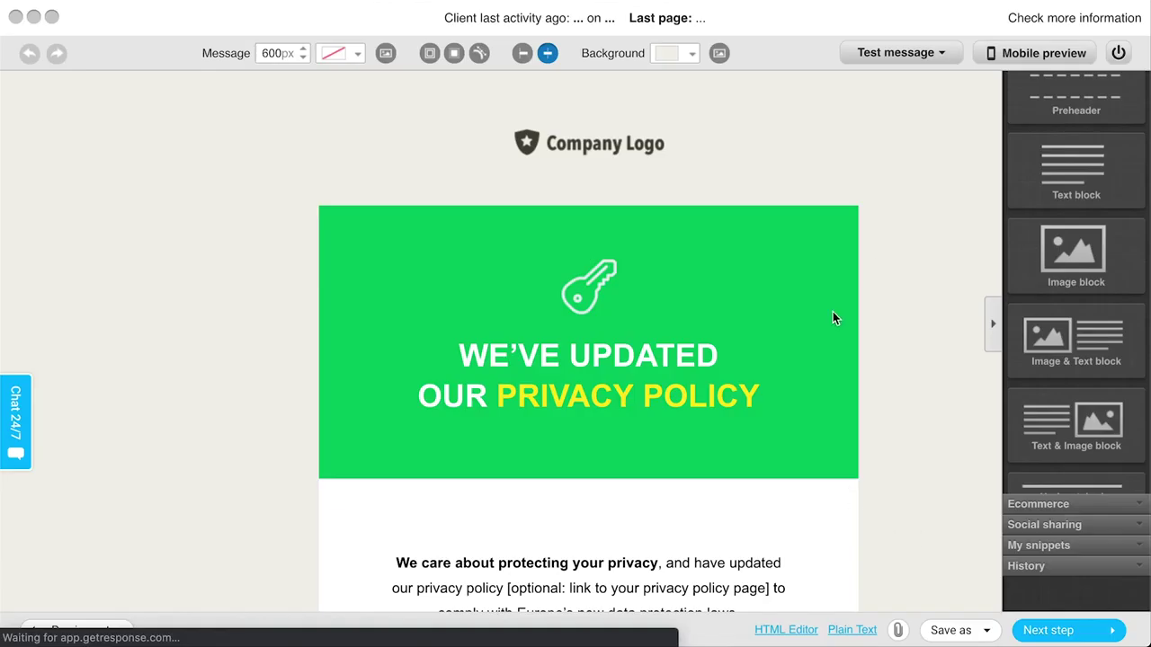
pyautogui.scroll(-5, 527, 352)
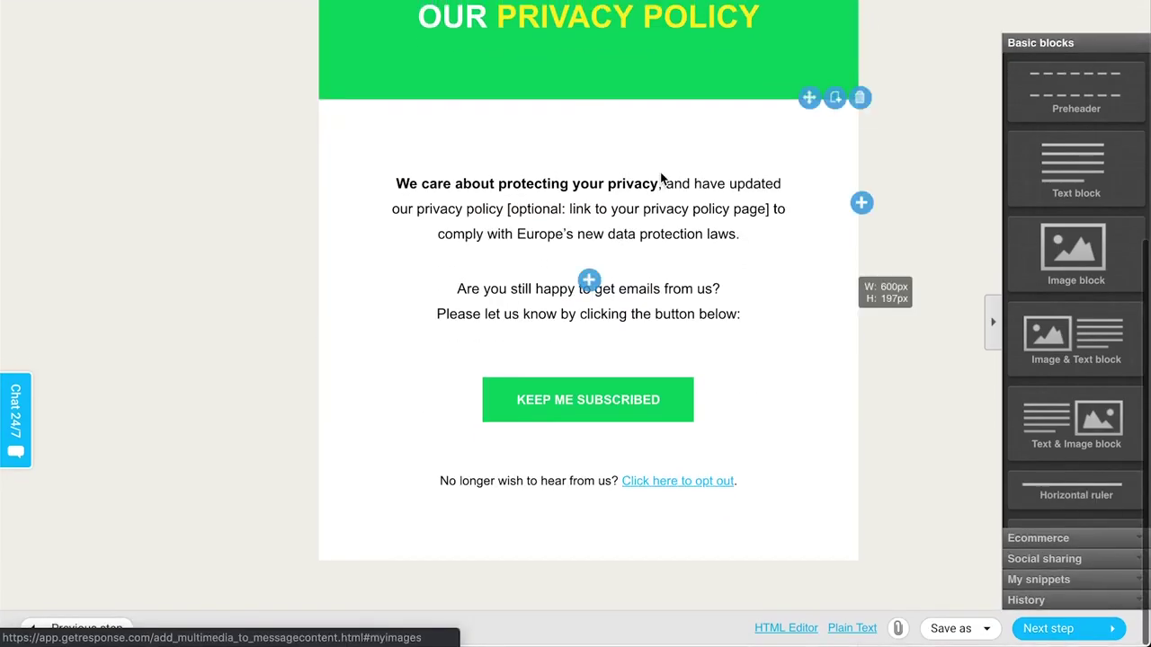
pyautogui.click(664, 169)
pyautogui.click(892, 416)
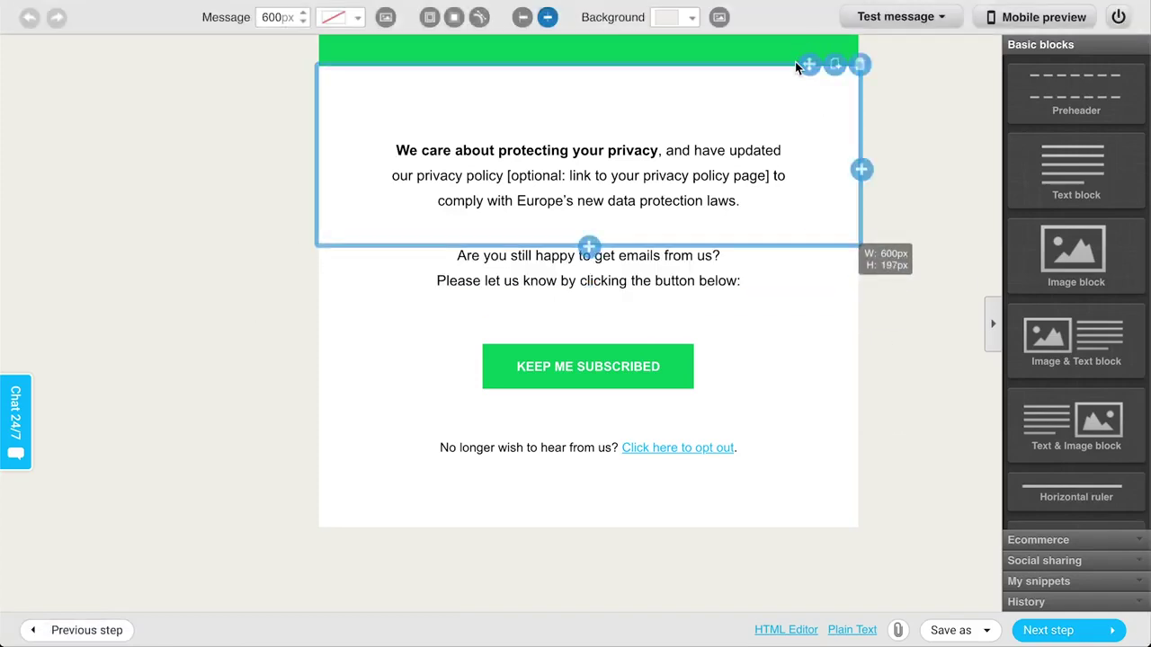
# Step: Examine the editor's basic content blocks, the privacy paragraph's text formatting options, and the test message and preview tools
pyautogui.scroll(3, 710, 282)
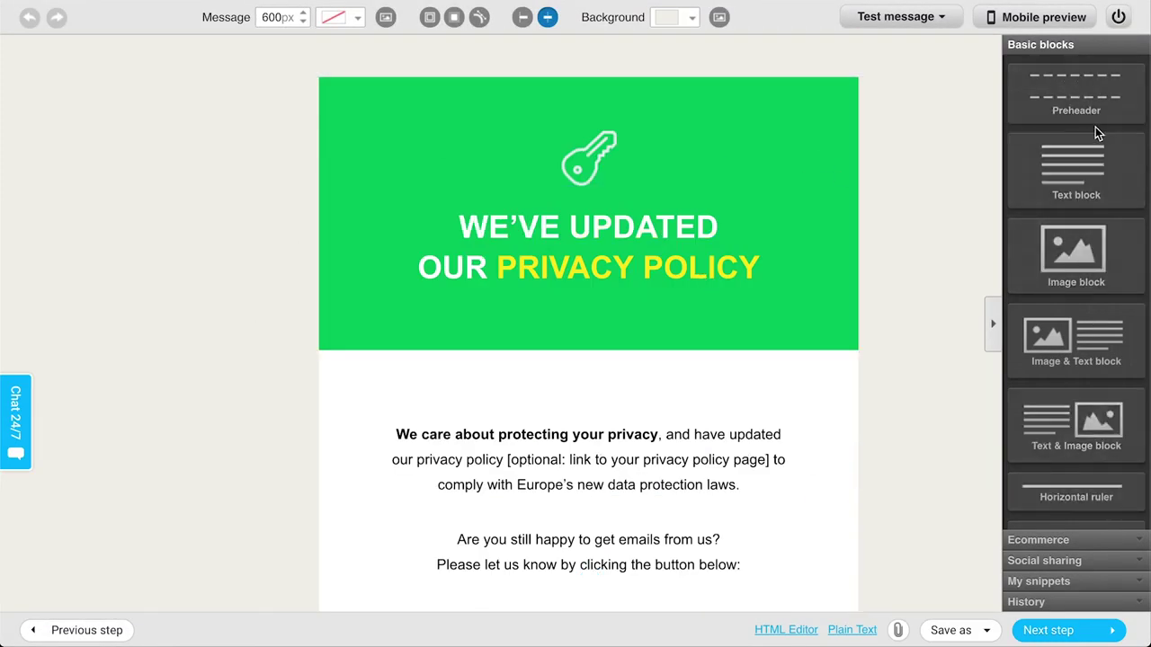
pyautogui.scroll(-2, 1098, 503)
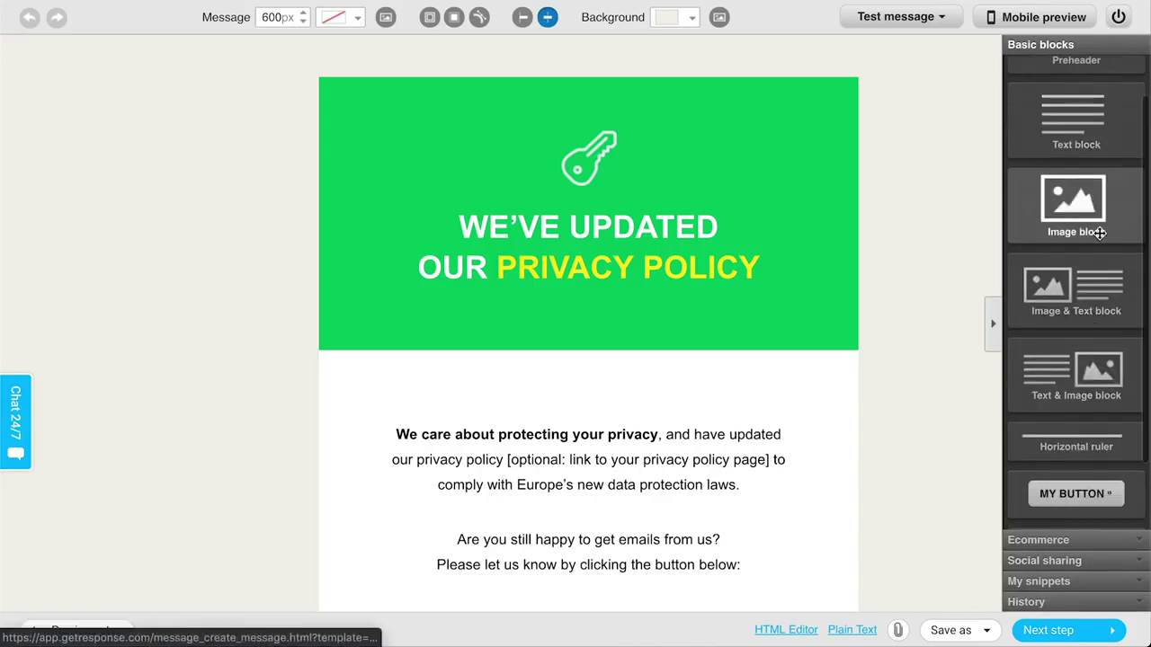
pyautogui.scroll(1, 1098, 232)
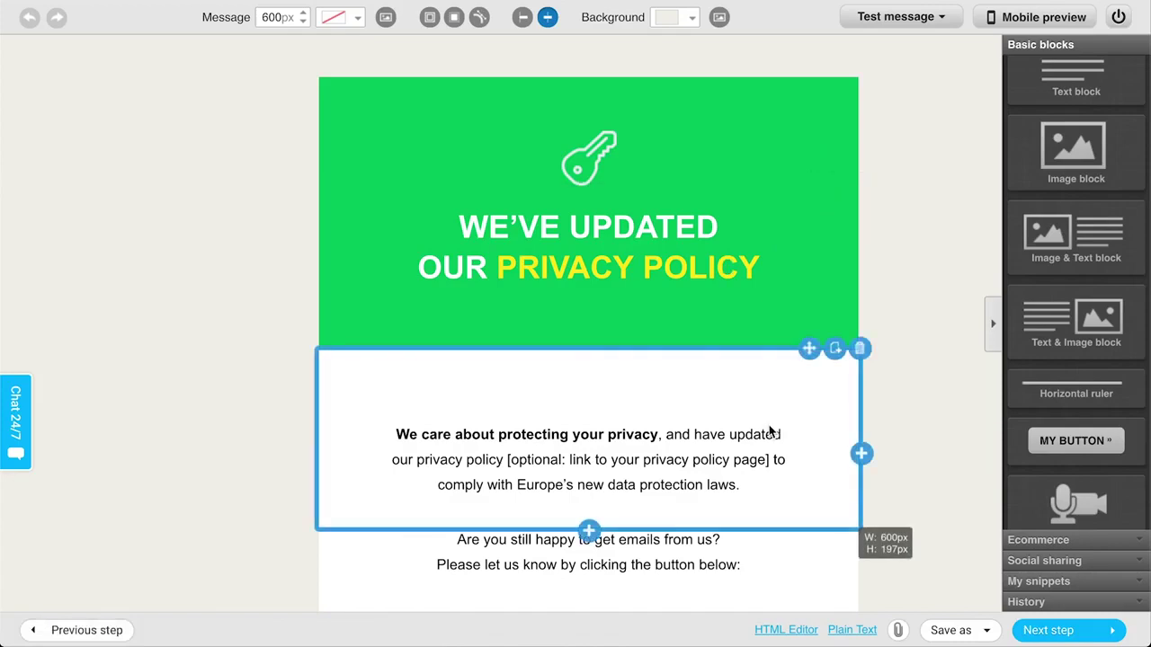
pyautogui.click(768, 483)
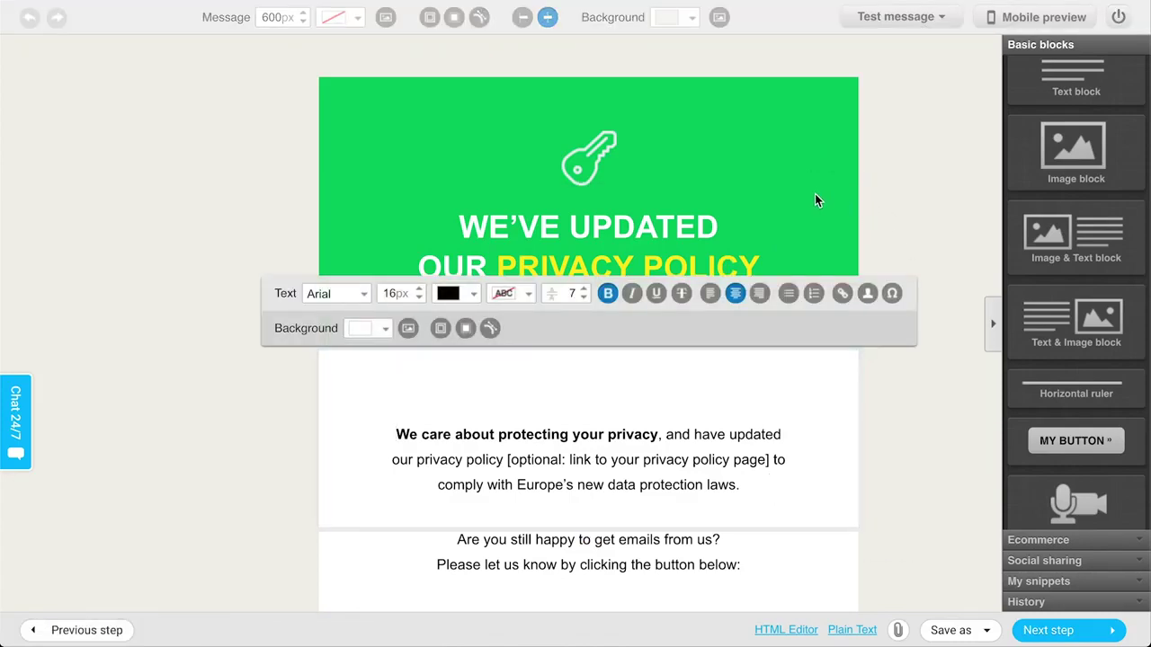
pyautogui.click(932, 163)
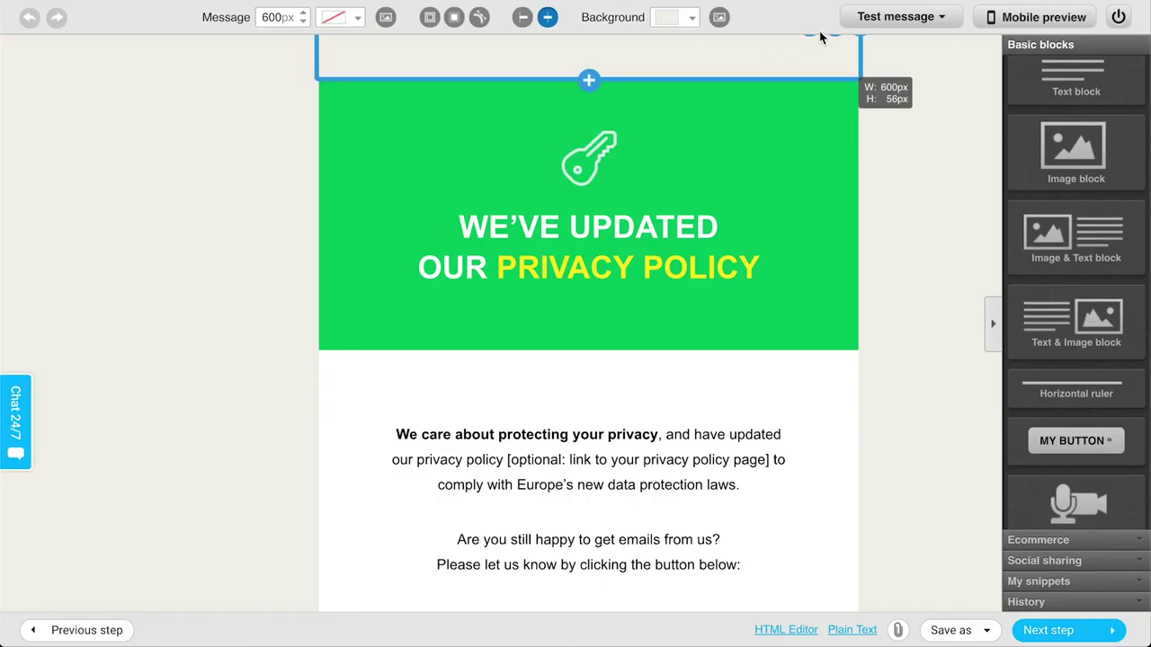
pyautogui.click(892, 18)
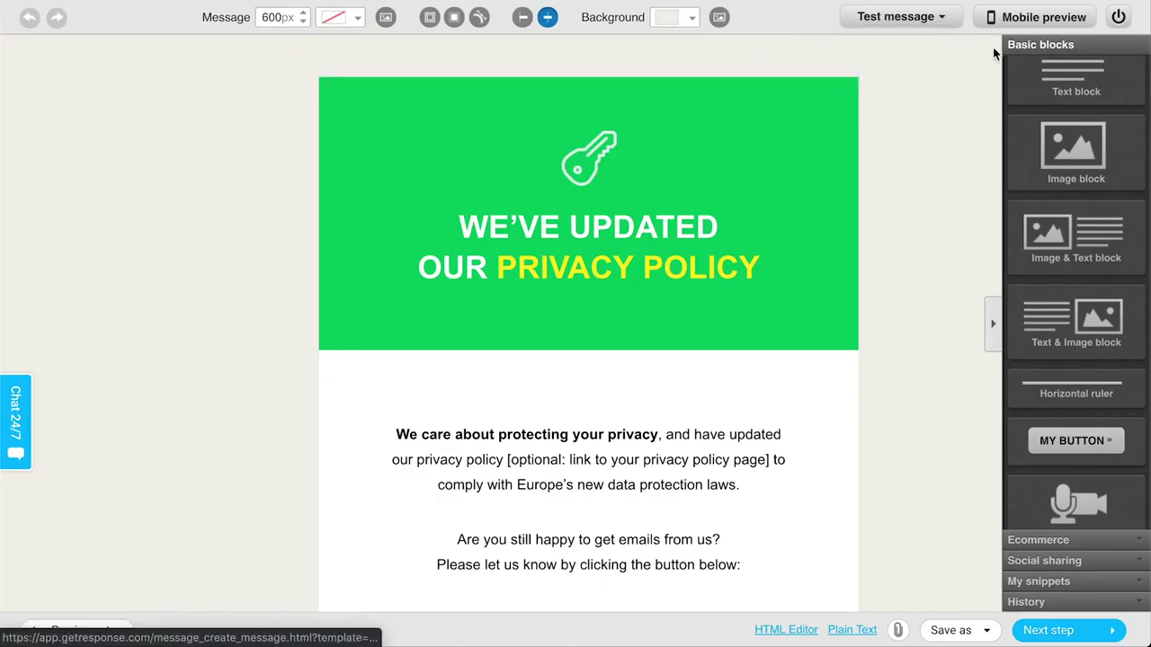
pyautogui.scroll(-3, 926, 461)
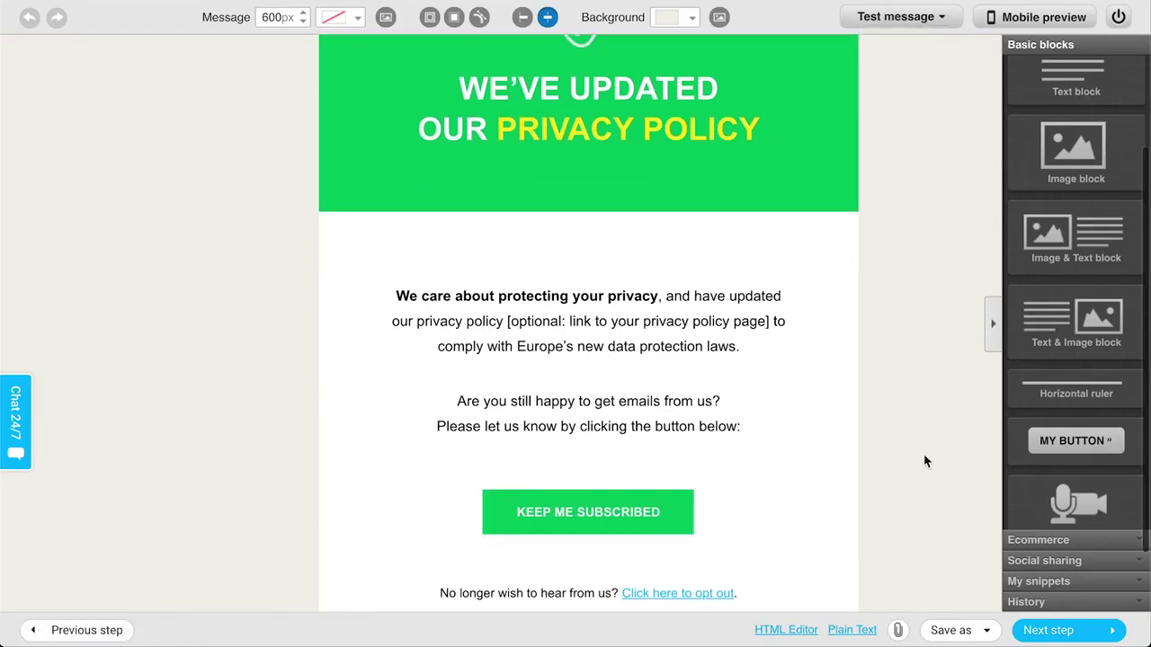
# Step: Proceed to the recipients, include the bootcamp_customers list, and continue to the message summary
pyautogui.click(1102, 632)
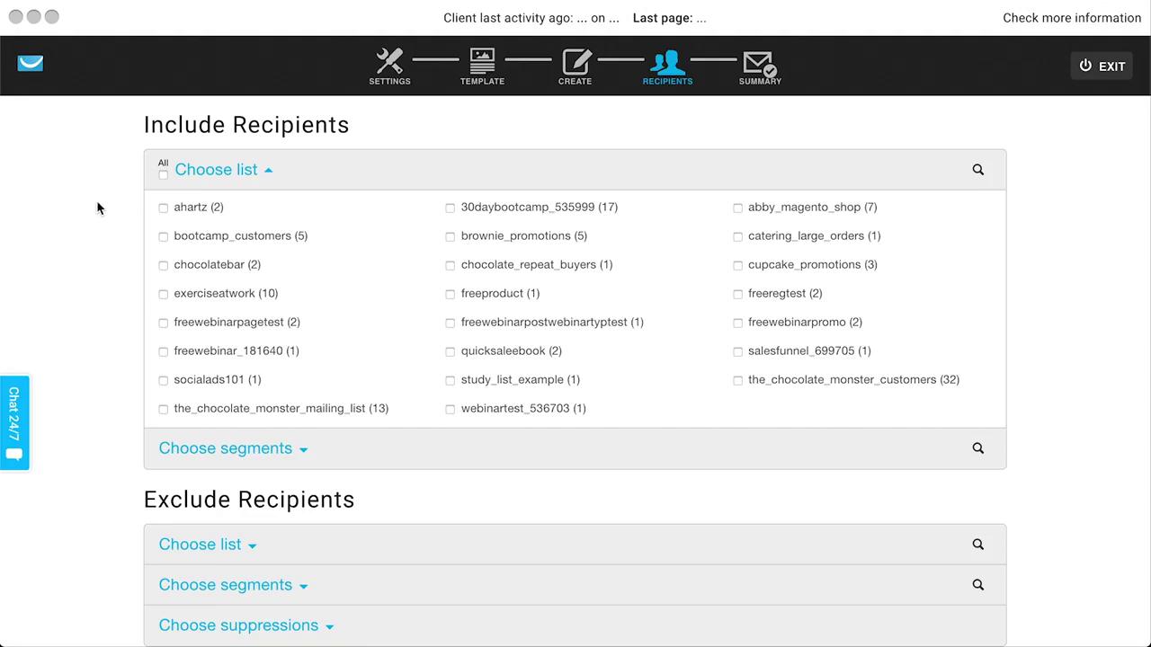
pyautogui.scroll(-2, 97, 208)
pyautogui.scroll(2, 98, 209)
pyautogui.scroll(-2, 81, 198)
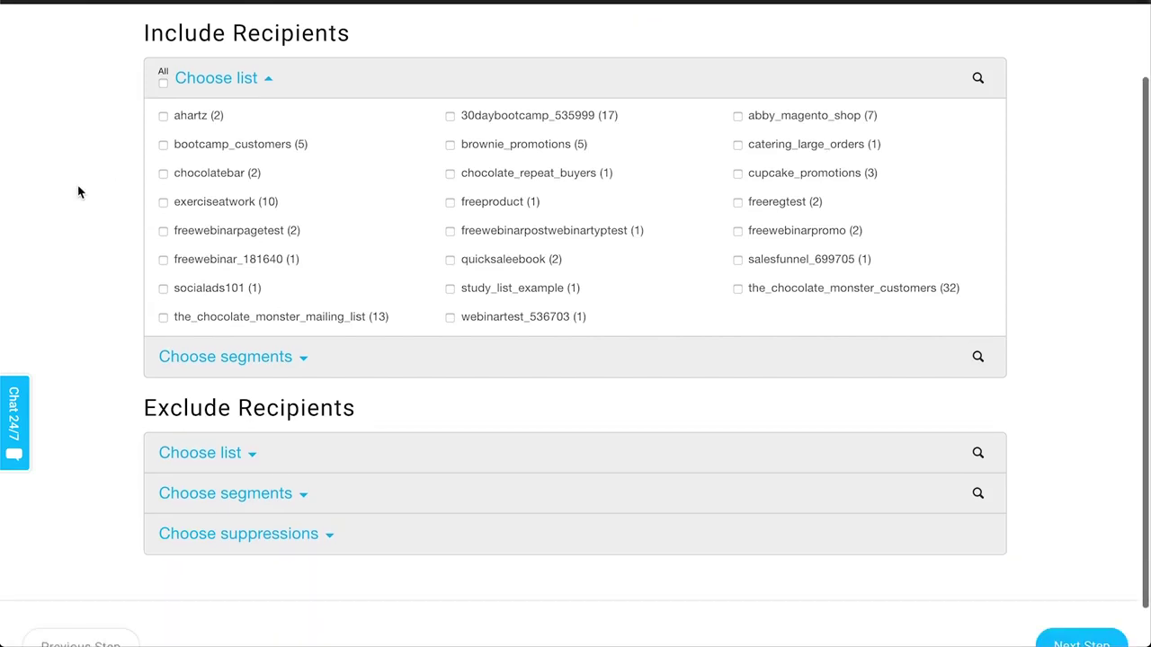
pyautogui.scroll(1, 112, 211)
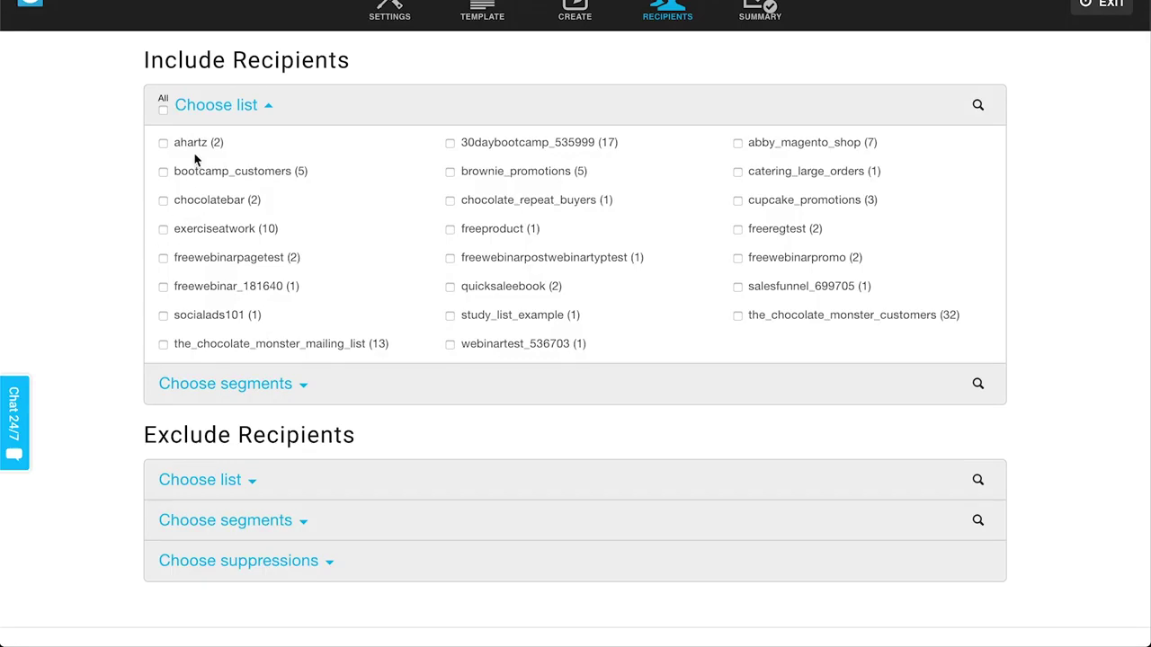
pyautogui.click(242, 172)
pyautogui.scroll(-3, 387, 270)
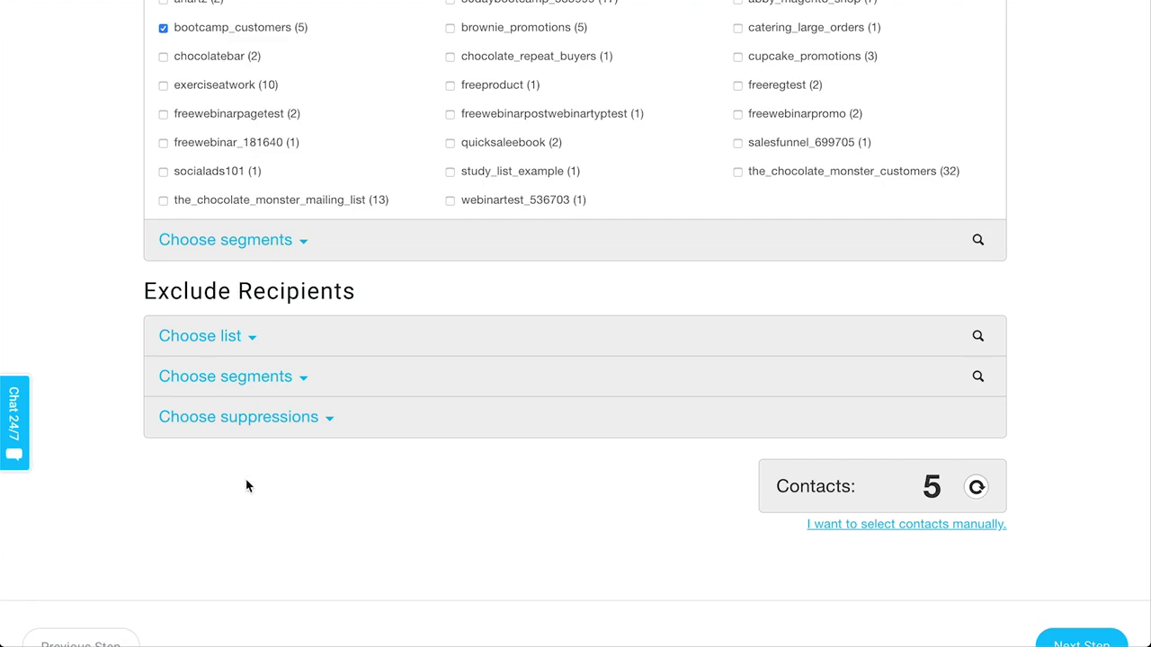
pyautogui.click(1080, 642)
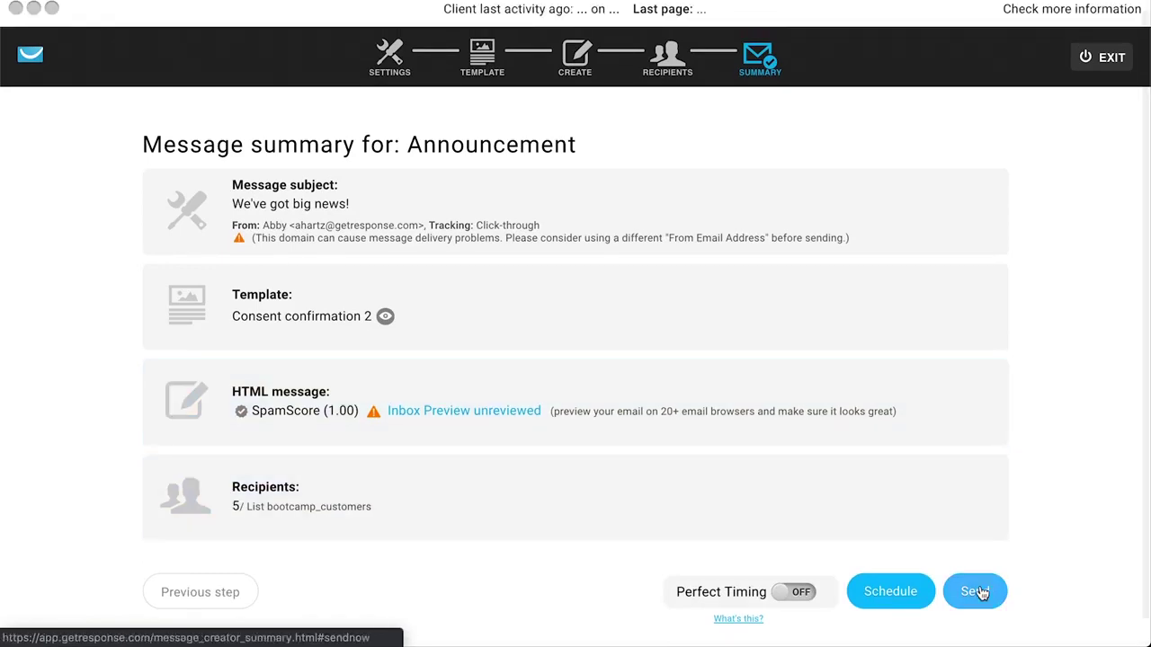
# Step: Review the delivery scheduling options, including the date and time picker, and cancel the scheduling
pyautogui.click(890, 601)
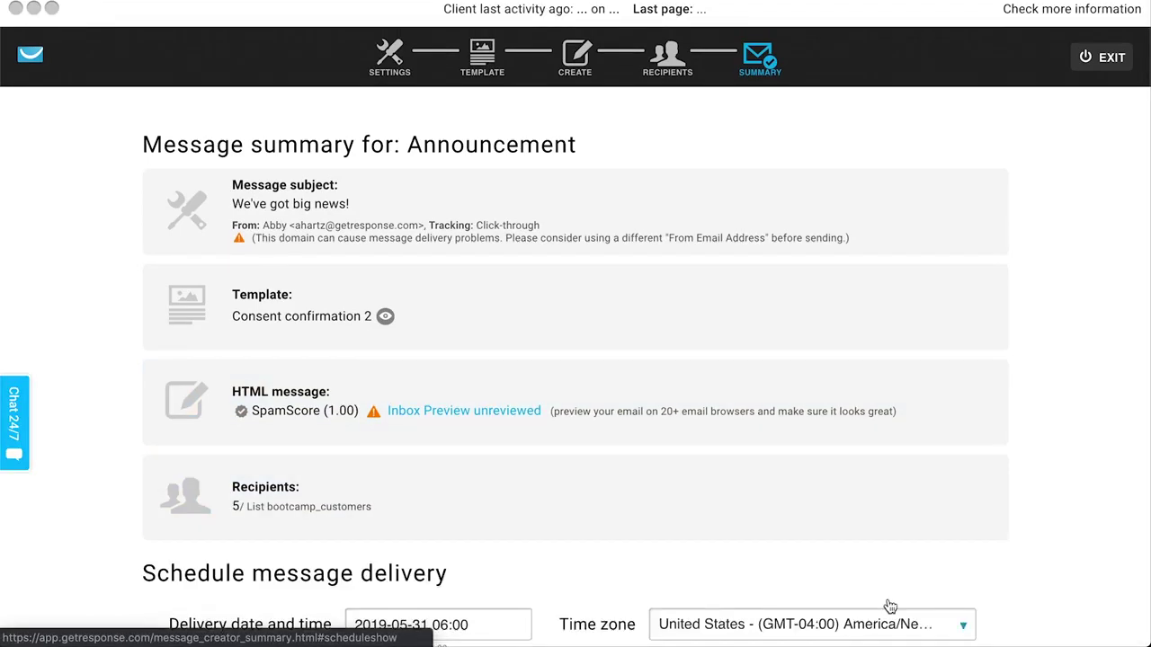
pyautogui.scroll(-3, 908, 187)
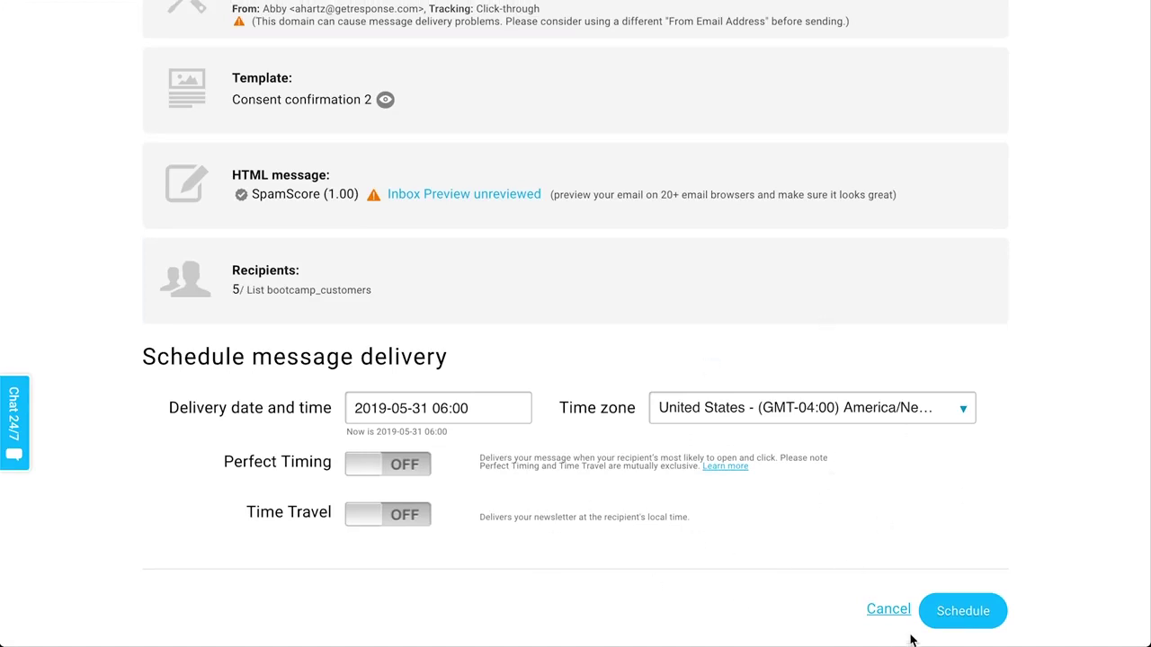
pyautogui.click(468, 407)
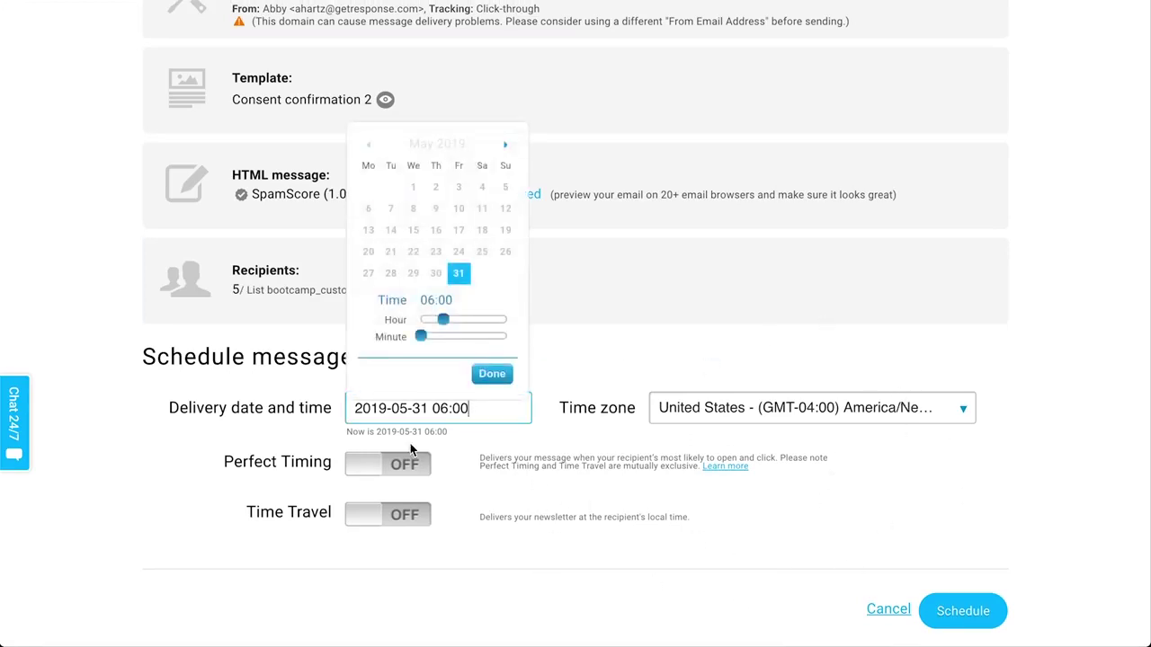
pyautogui.click(669, 526)
pyautogui.click(888, 609)
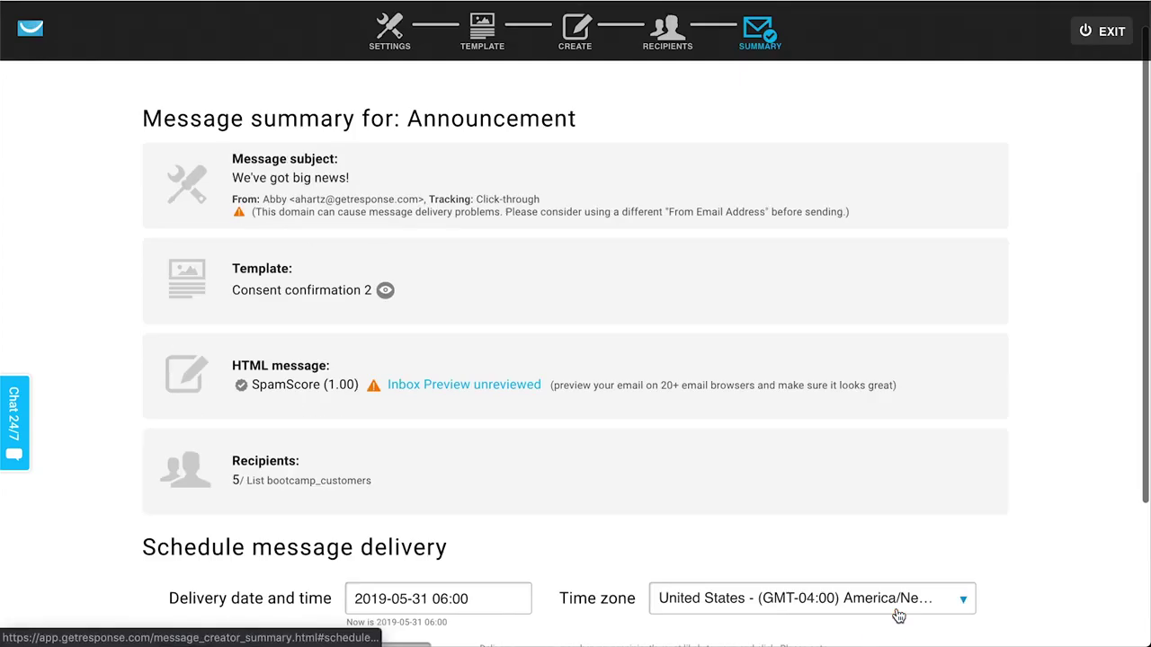
# Step: Exit the newsletter creator, open Autoresponders, and switch the list to the calendar view
pyautogui.click(1108, 69)
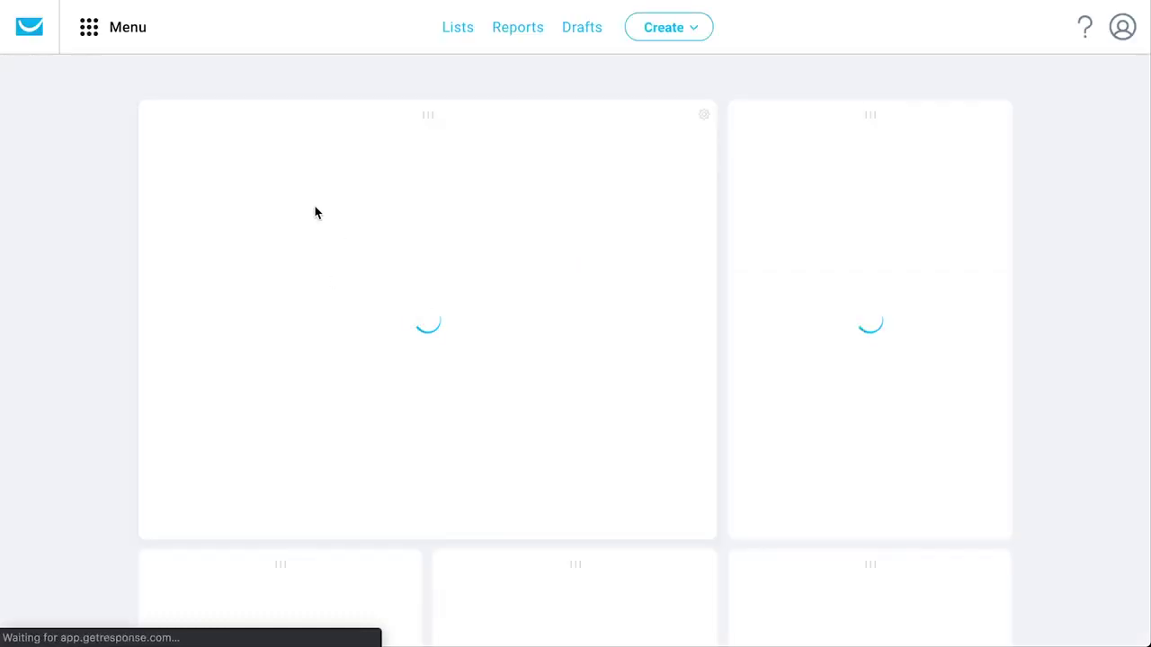
pyautogui.click(128, 33)
pyautogui.click(132, 33)
pyautogui.click(133, 34)
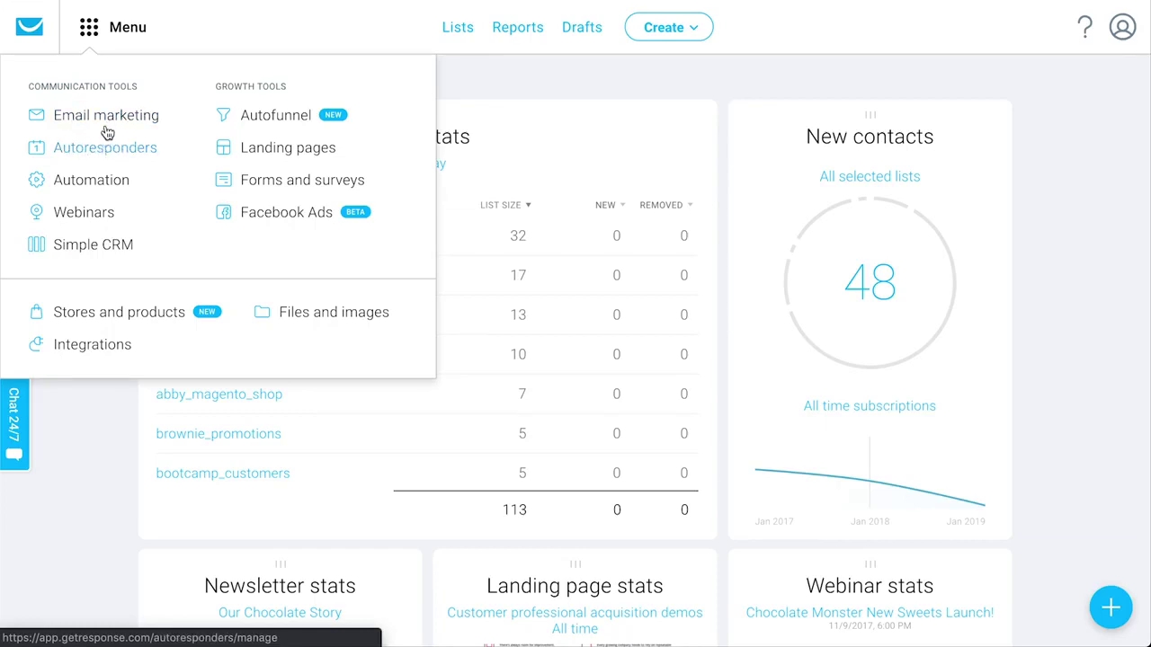
pyautogui.click(77, 153)
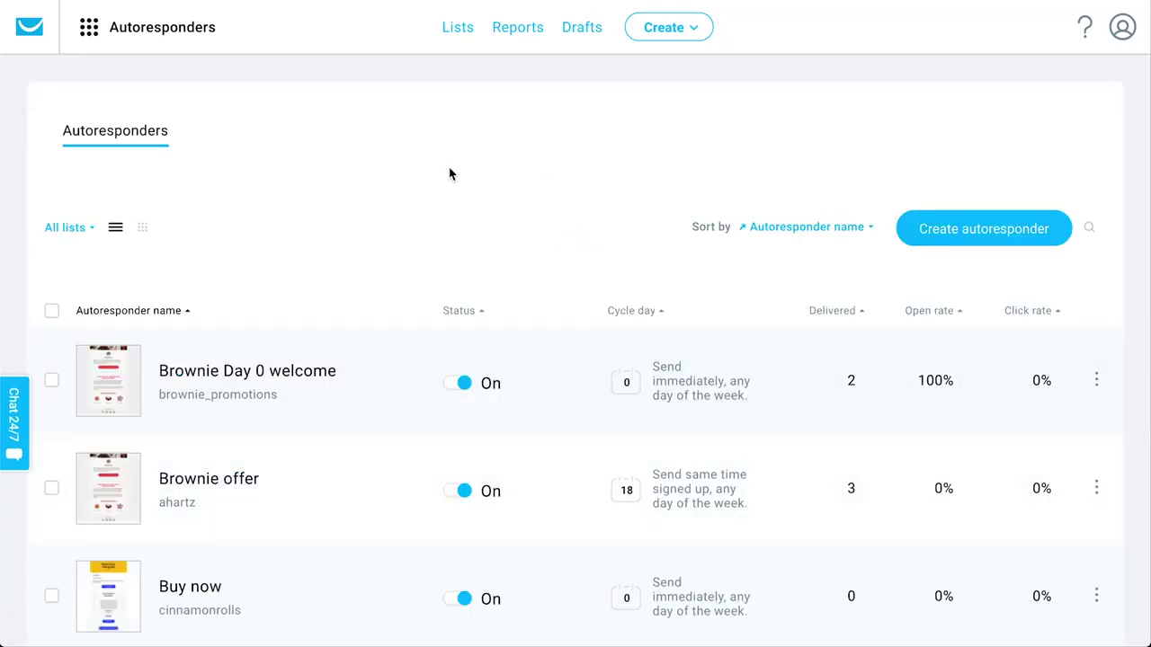
pyautogui.click(145, 231)
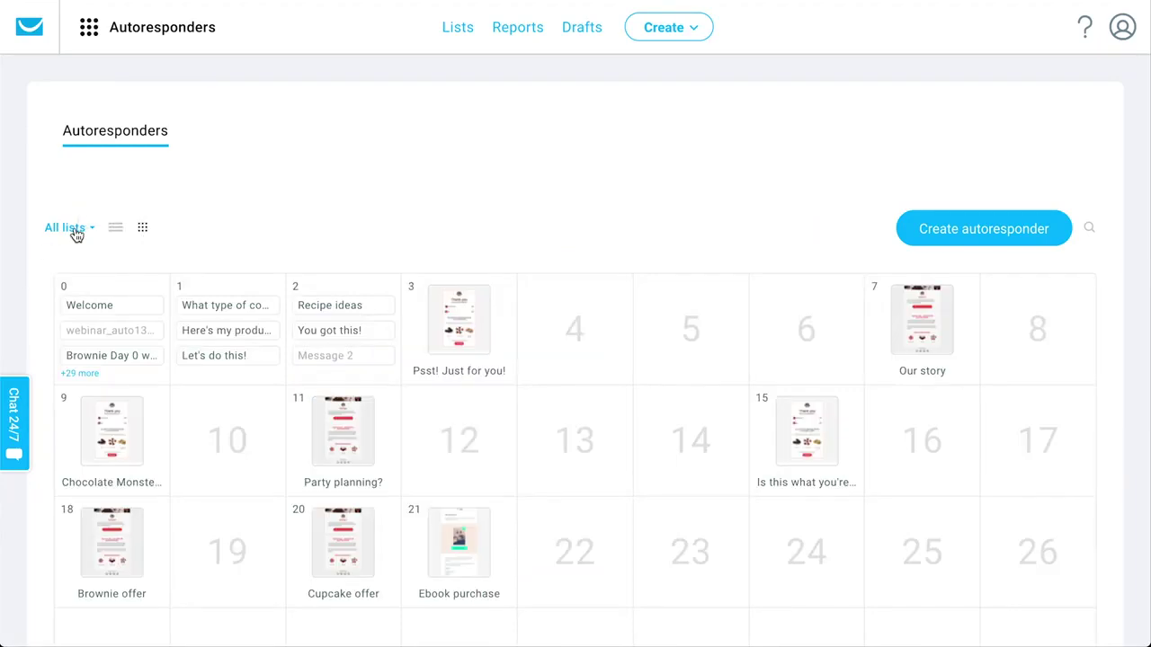
# Step: Filter the autoresponder calendar to the 30daybootcamp list and examine the day 0 Welcome message and the empty day slots
pyautogui.click(77, 232)
pyautogui.click(54, 315)
pyautogui.click(52, 347)
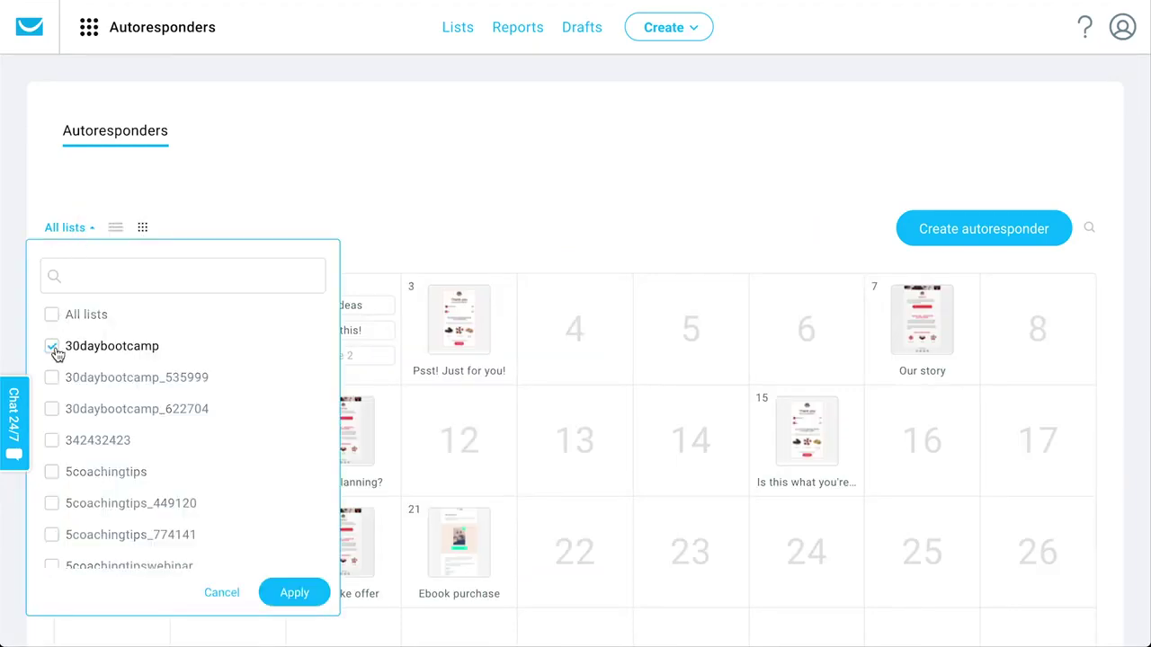
pyautogui.click(381, 265)
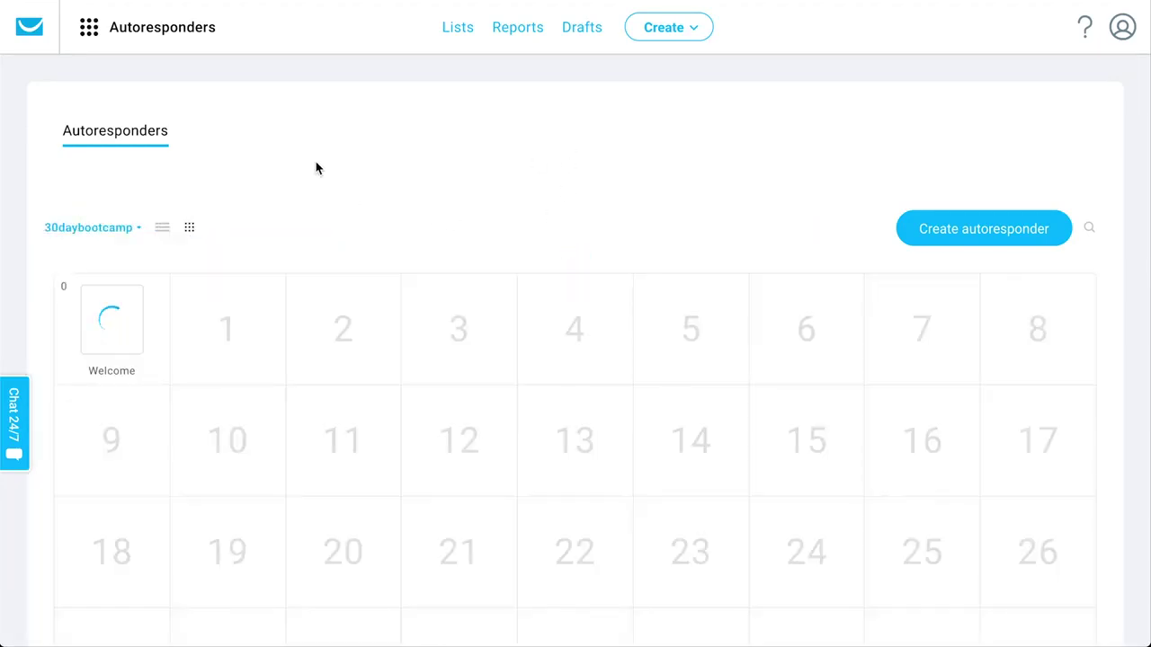
pyautogui.moveTo(140, 310)
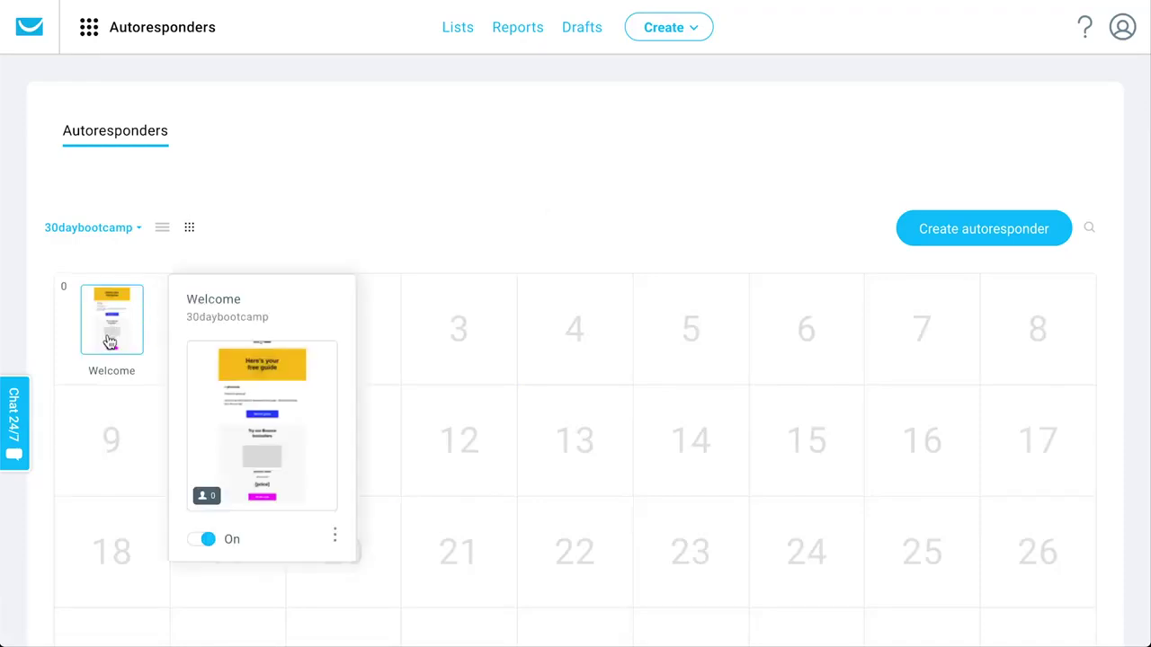
pyautogui.scroll(-1, 378, 224)
pyautogui.scroll(1, 378, 224)
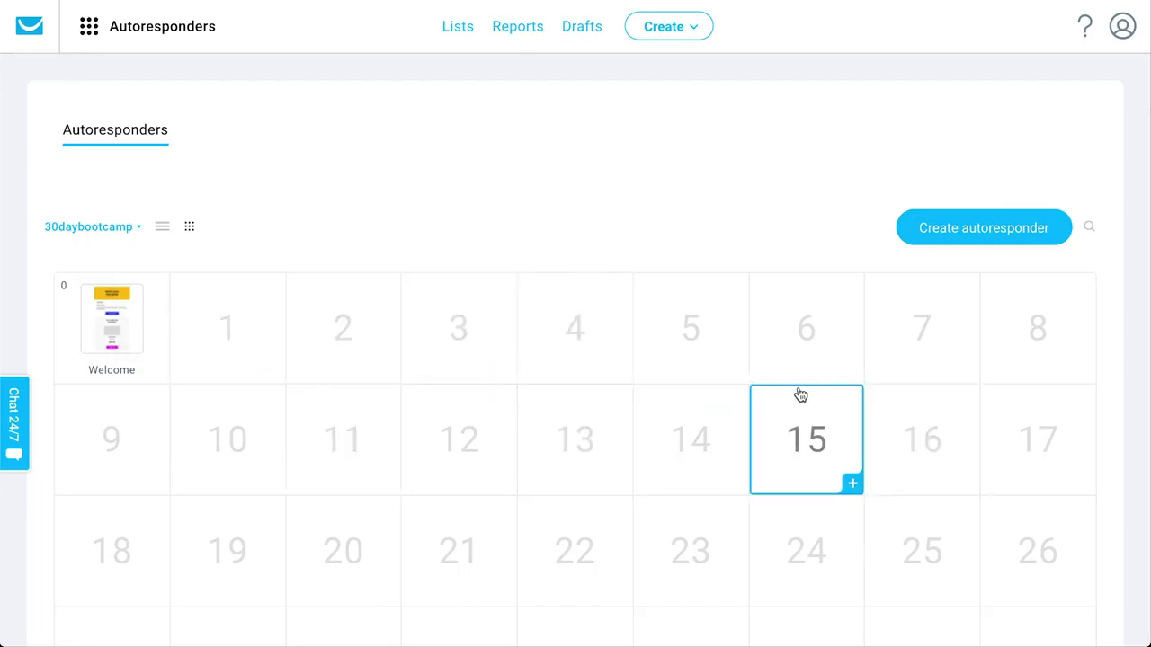
pyautogui.scroll(-1, 568, 434)
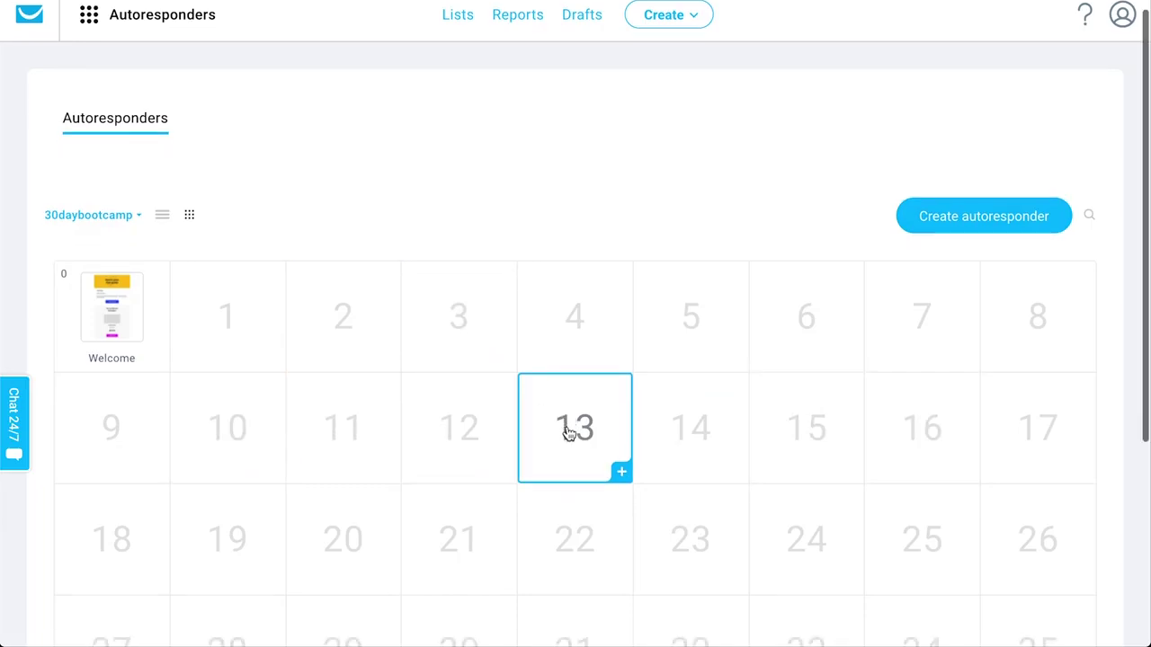
# Step: Open Landing pages and start creating a new landing page instead of restoring the autosaved version
pyautogui.click(192, 30)
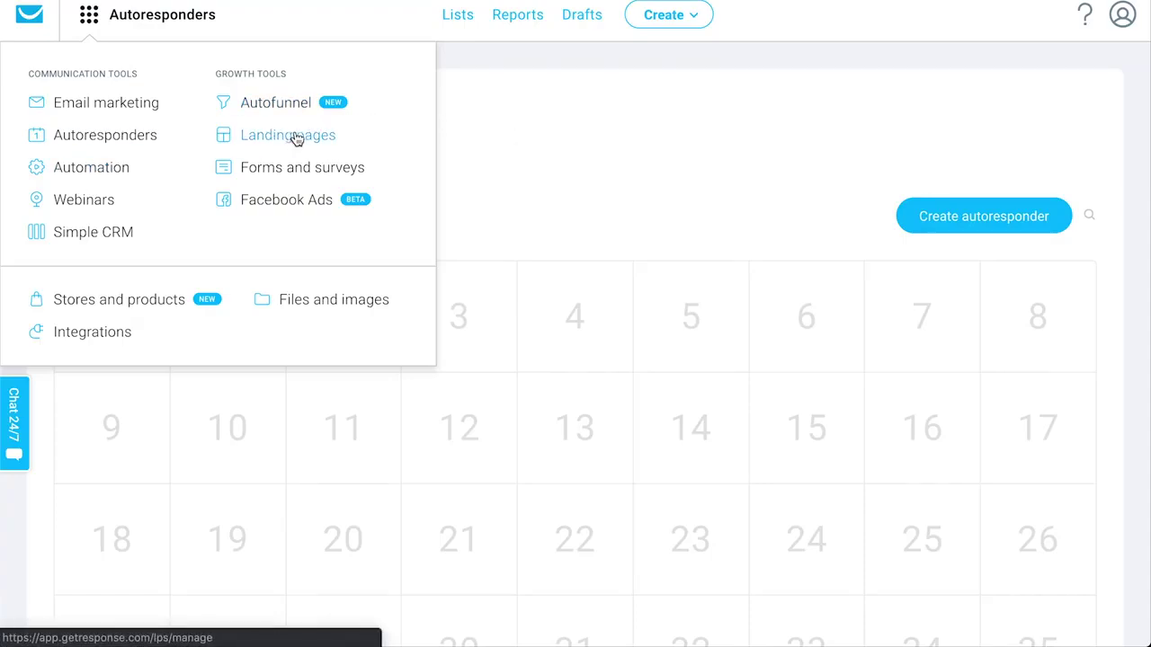
pyautogui.click(677, 194)
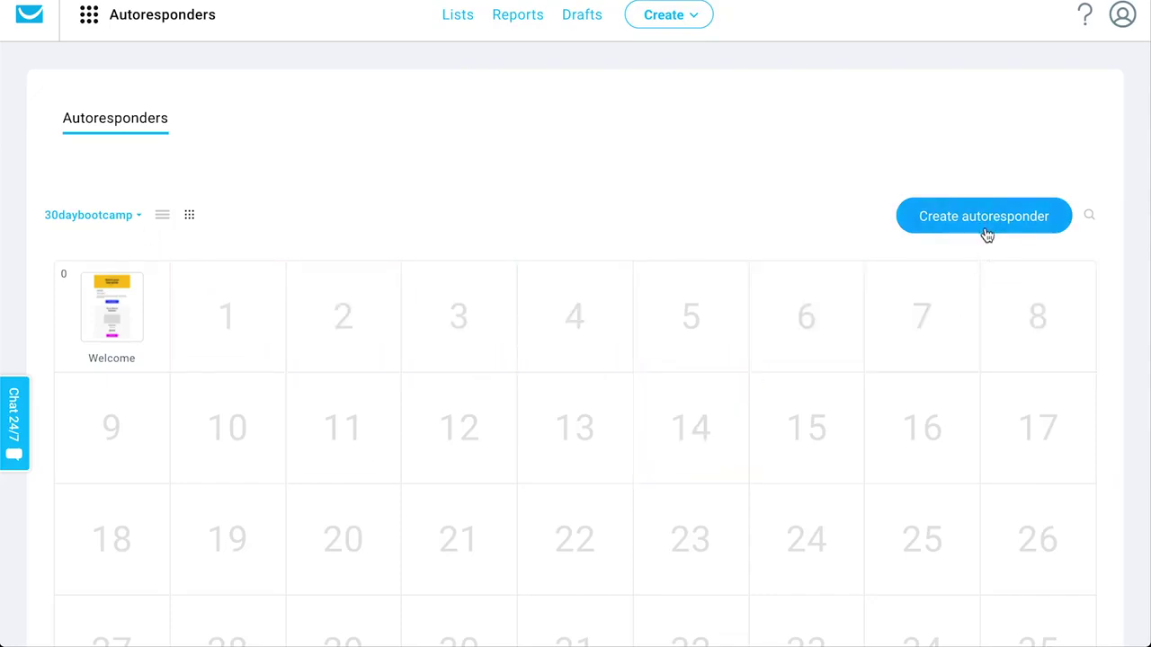
pyautogui.scroll(1, 647, 220)
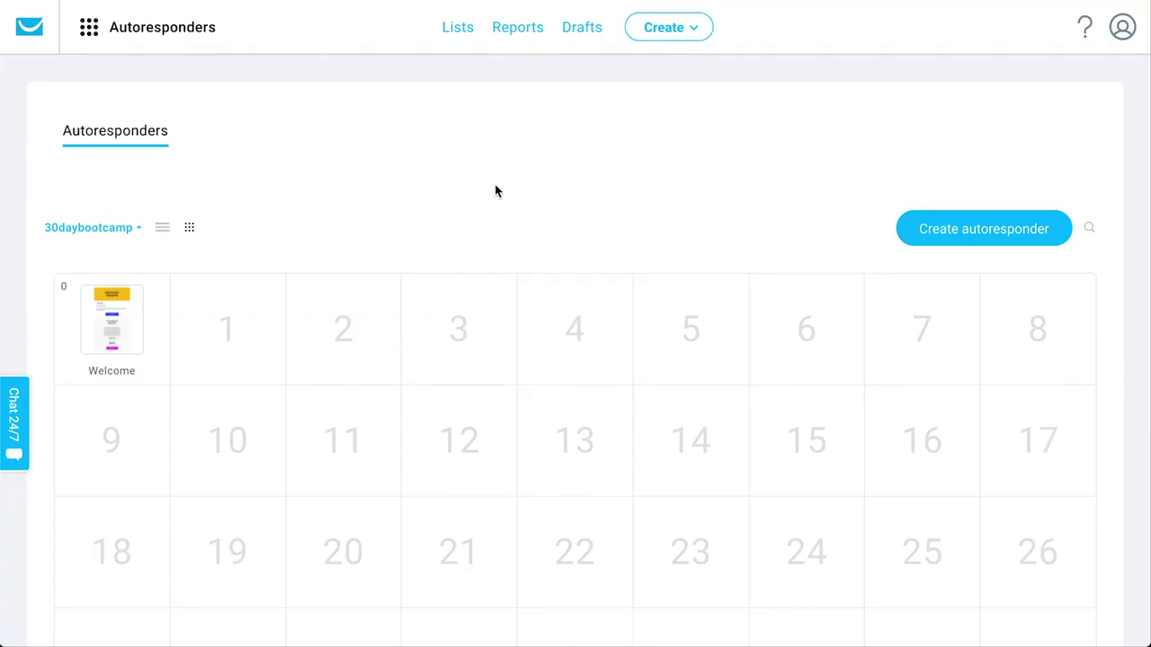
pyautogui.click(155, 41)
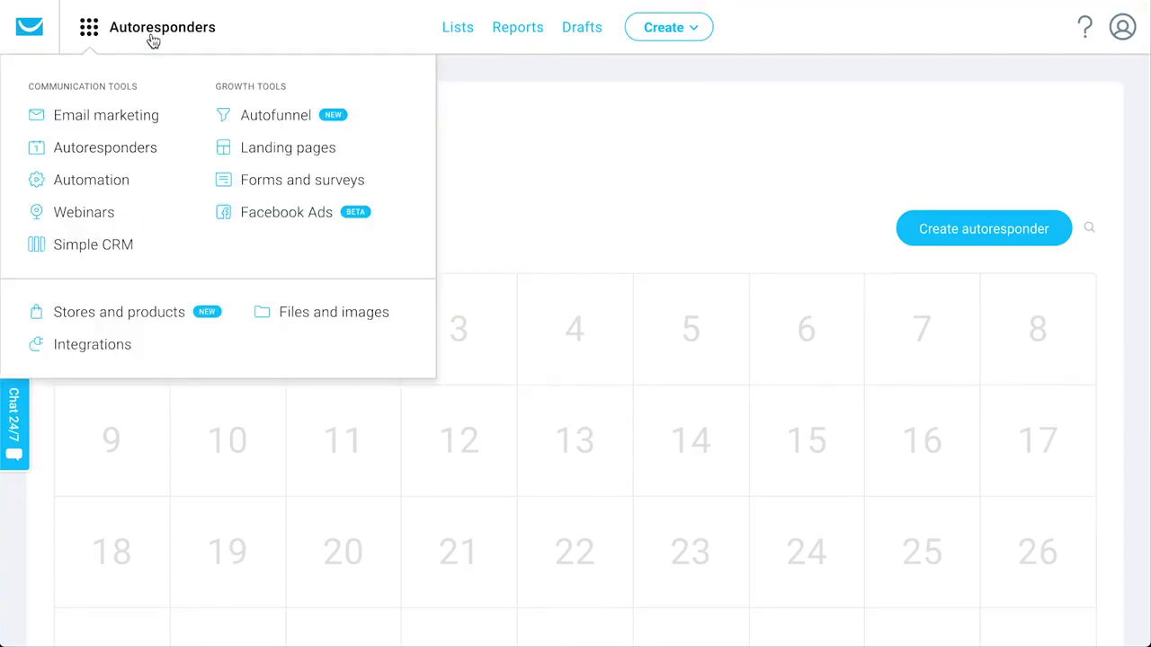
pyautogui.click(272, 162)
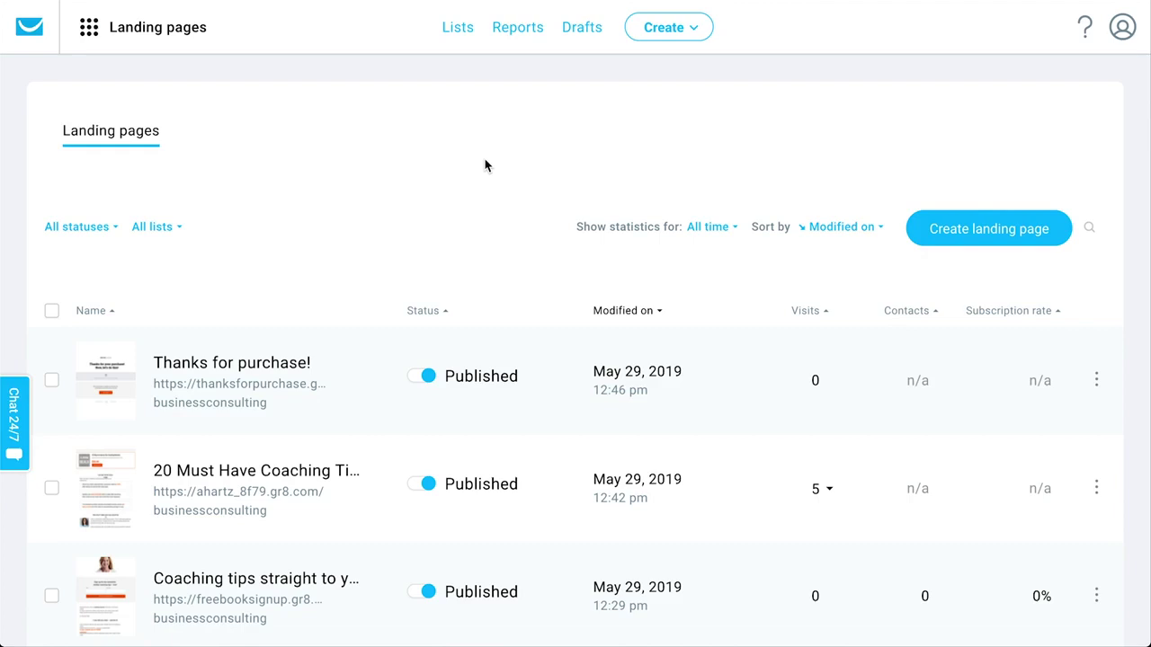
pyautogui.click(985, 230)
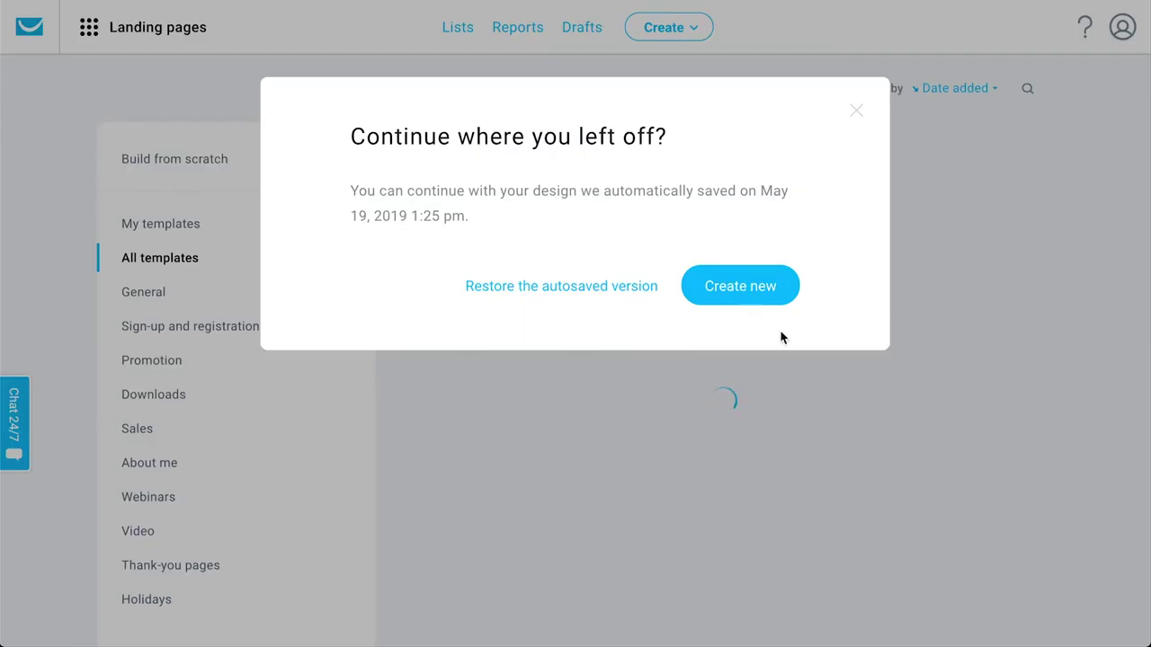
pyautogui.click(752, 290)
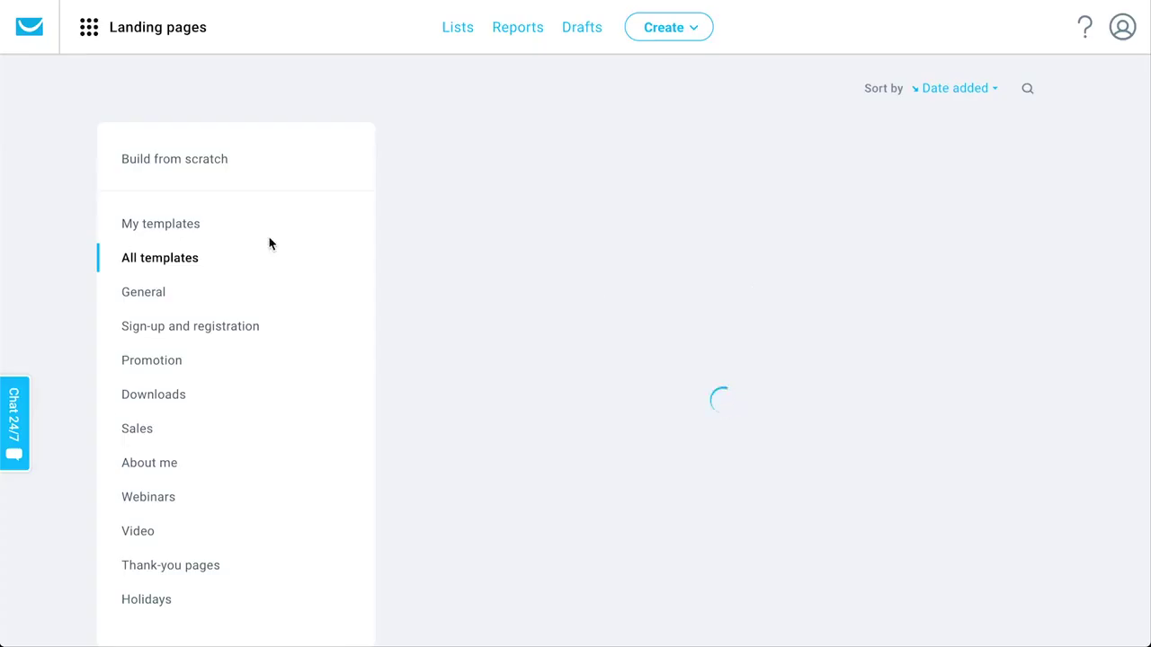
# Step: Choose the Monster & Co. Publishing House template, name the landing page "Sign up page", and continue to the editor
pyautogui.scroll(-2, 174, 290)
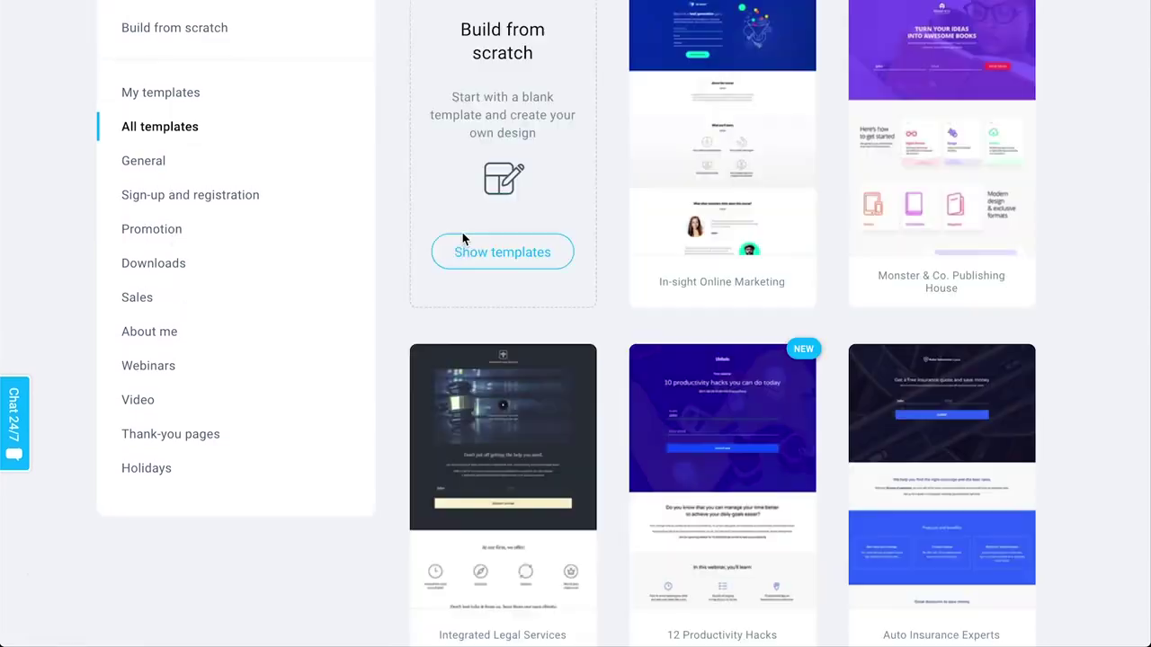
pyautogui.scroll(2, 465, 239)
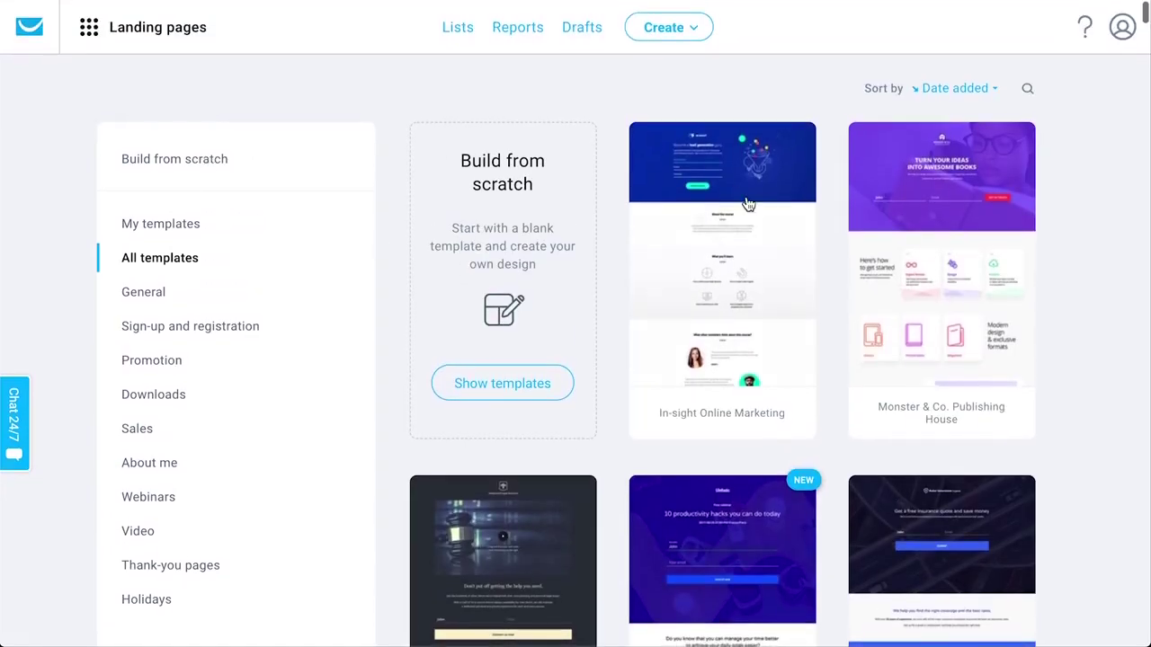
pyautogui.click(917, 255)
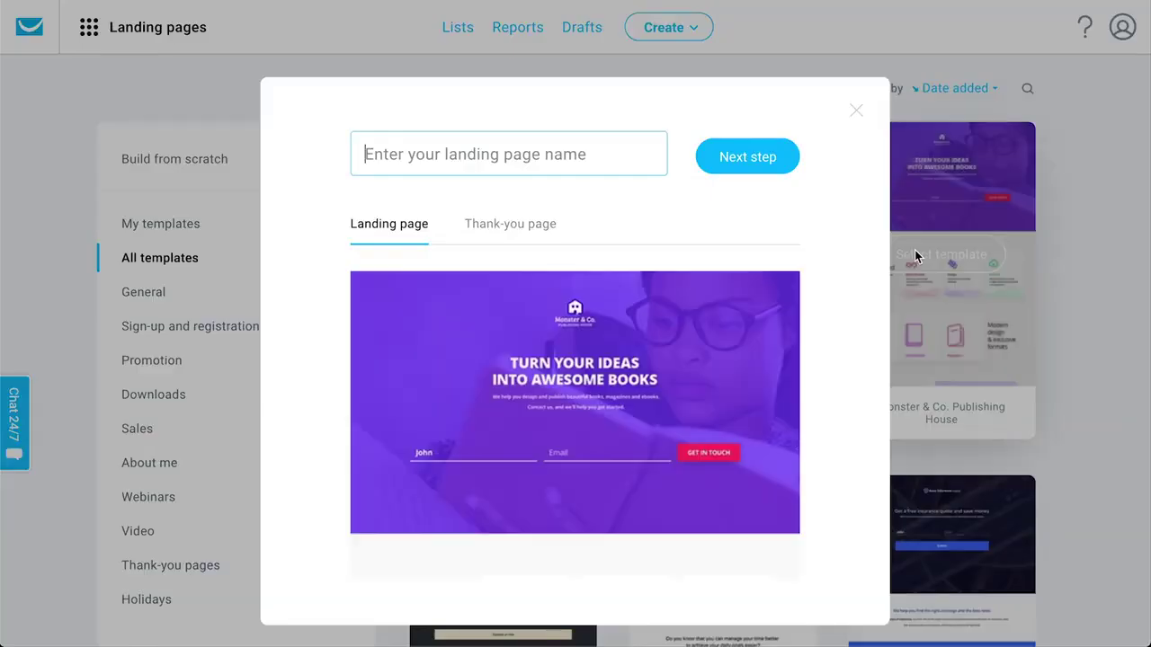
pyautogui.write('Sign up page')
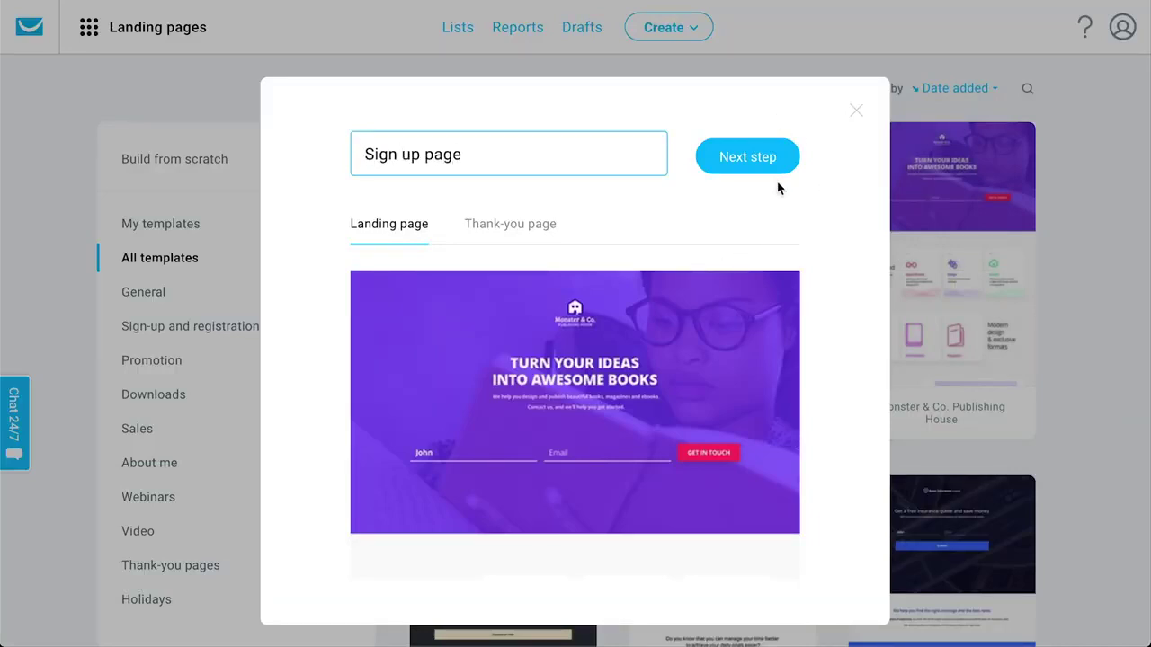
pyautogui.click(774, 159)
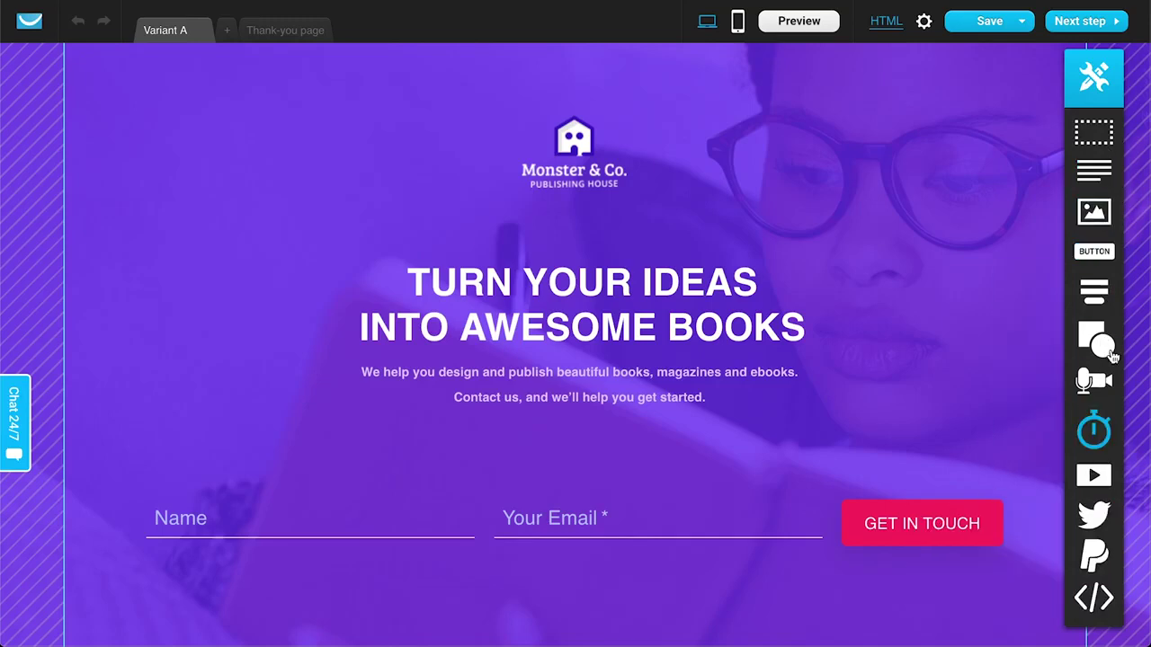
# Step: Examine the landing page's headline, description text and webform blocks, and continue down to the mobile app section
pyautogui.scroll(-2, 1100, 208)
pyautogui.scroll(-2, 1100, 209)
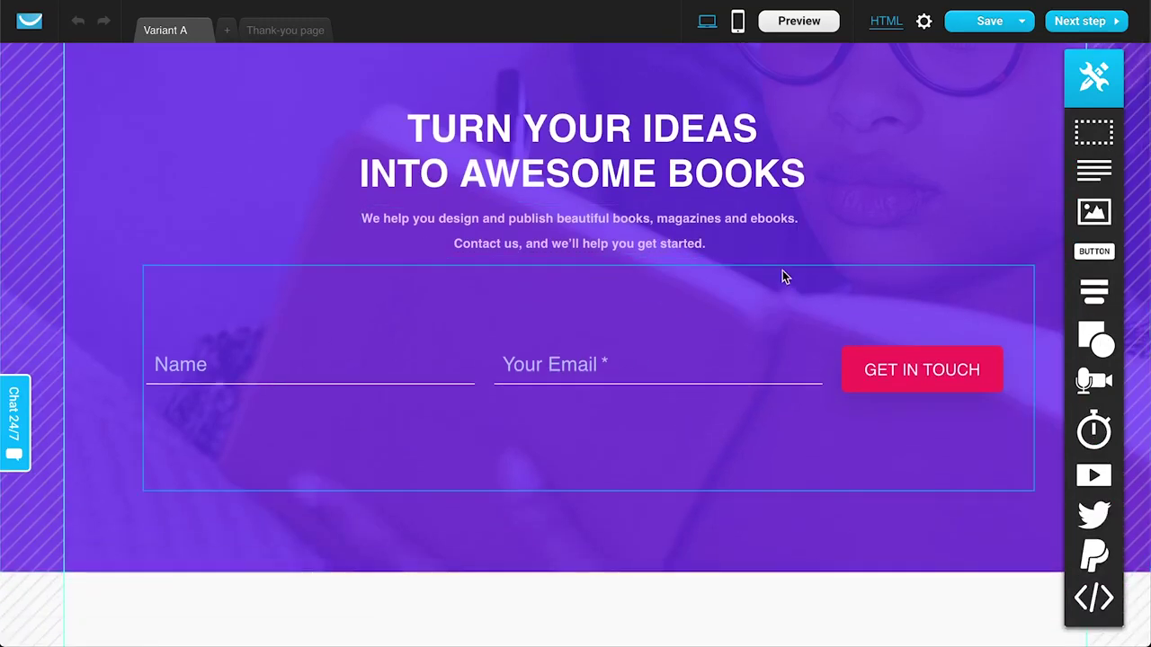
pyautogui.click(709, 127)
pyautogui.click(641, 221)
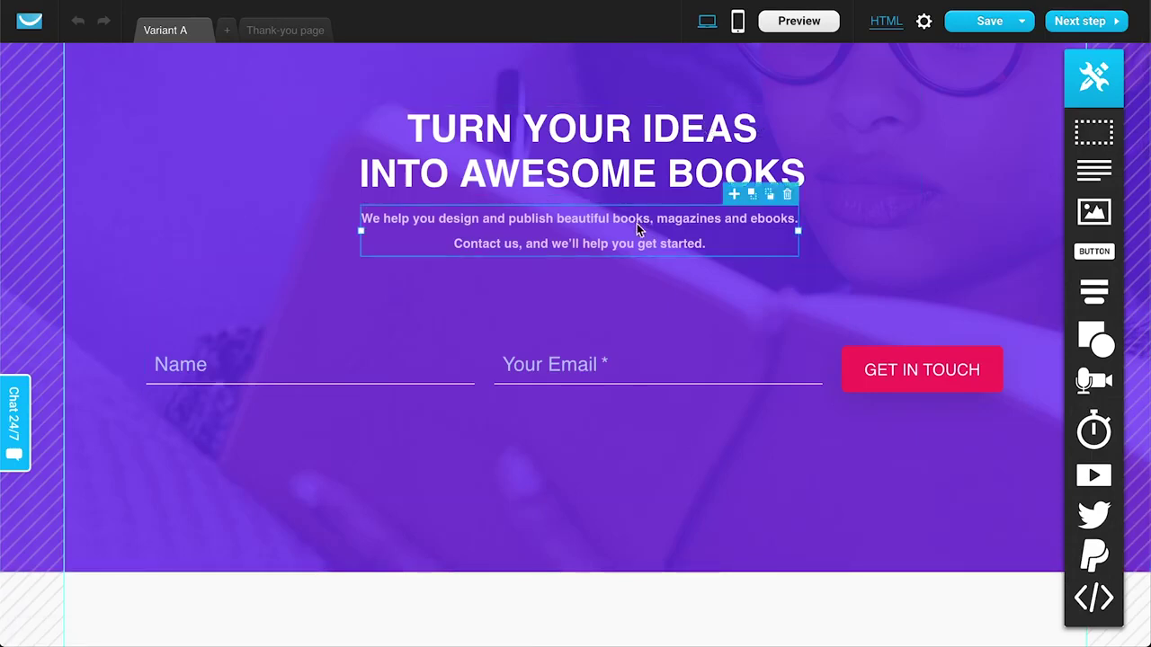
pyautogui.doubleClick(641, 225)
pyautogui.click(680, 334)
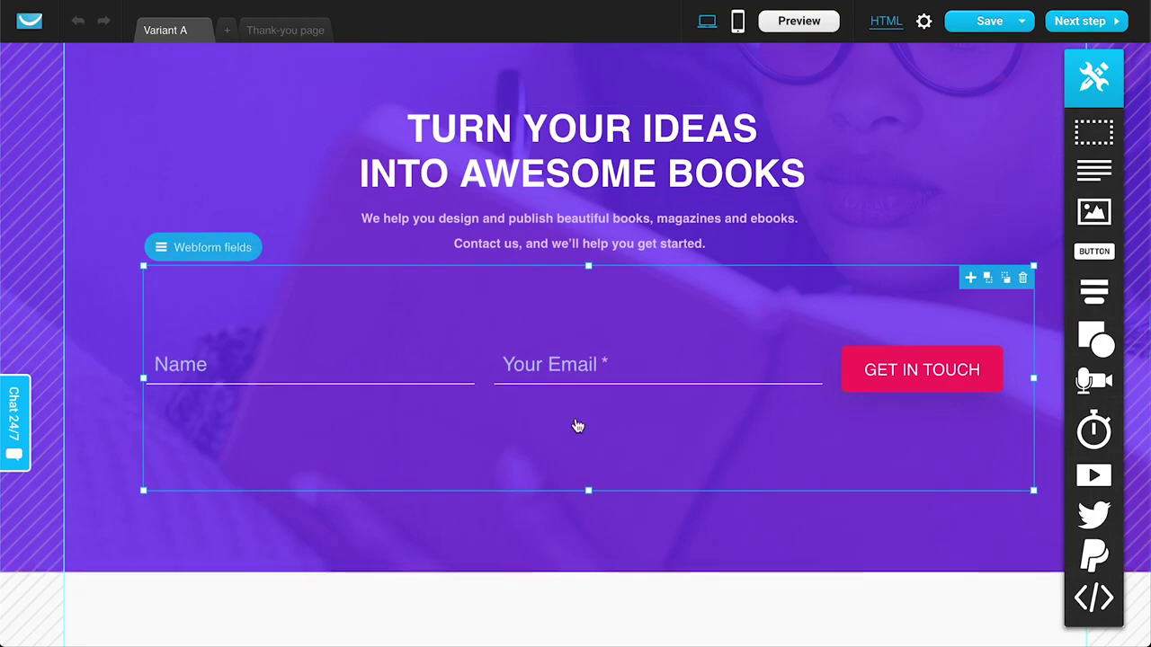
pyautogui.scroll(-1, 444, 468)
pyautogui.scroll(-15, 444, 467)
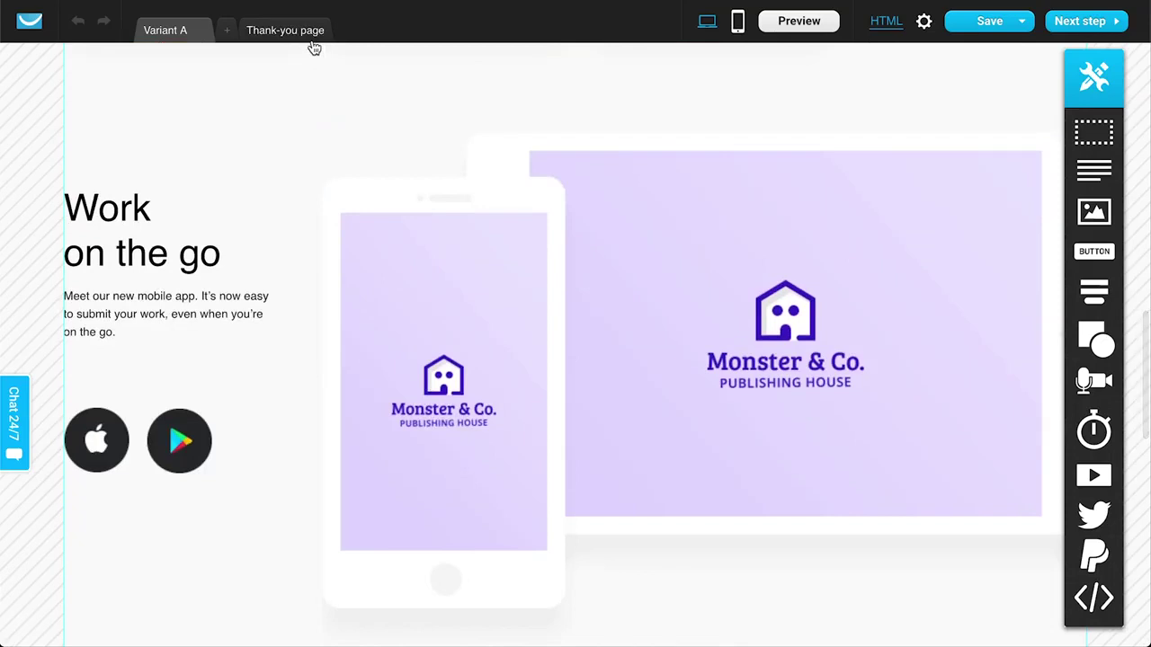
# Step: View the thank-you page design from its logo and message to its footer
pyautogui.click(310, 34)
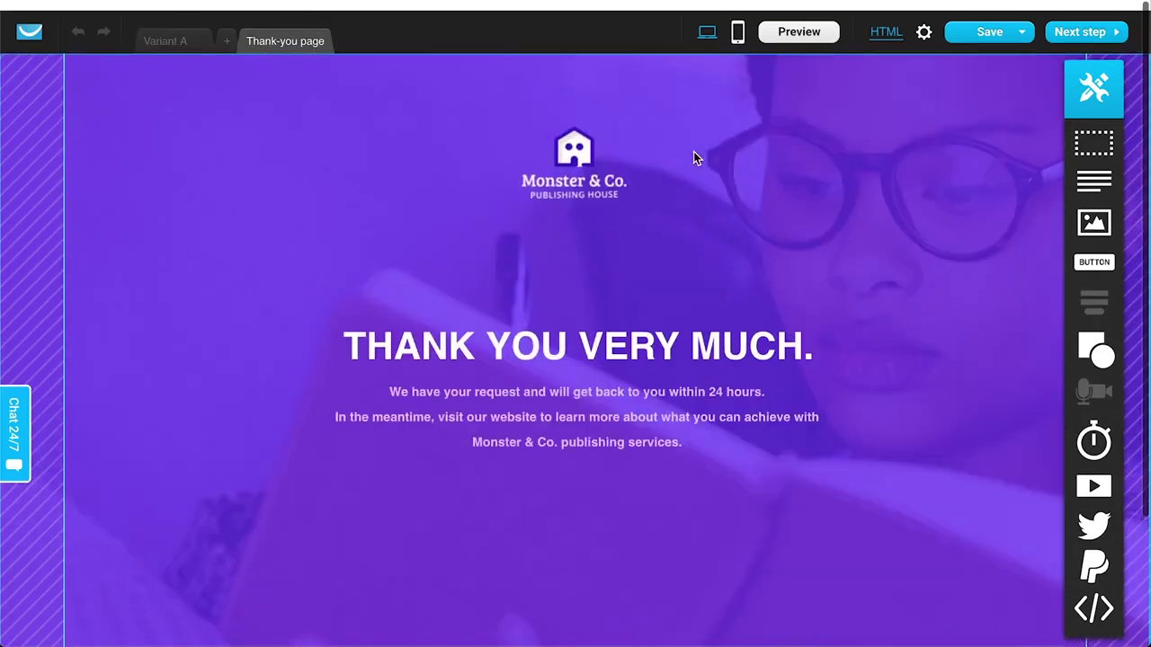
pyautogui.scroll(-3, 701, 285)
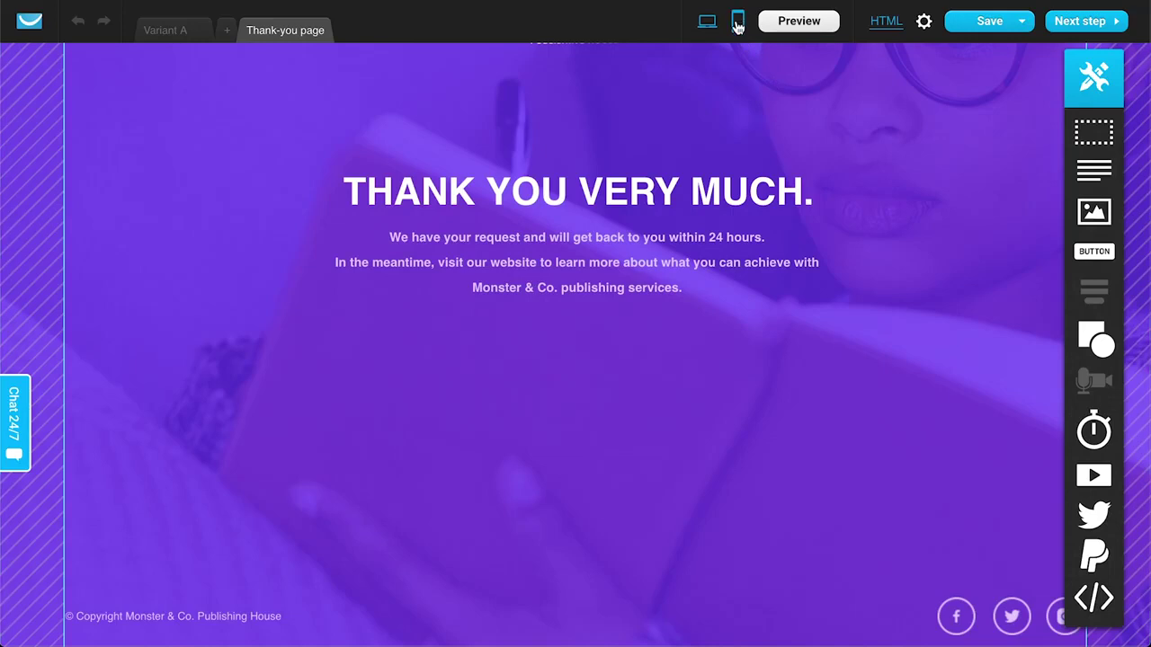
pyautogui.scroll(3, 726, 133)
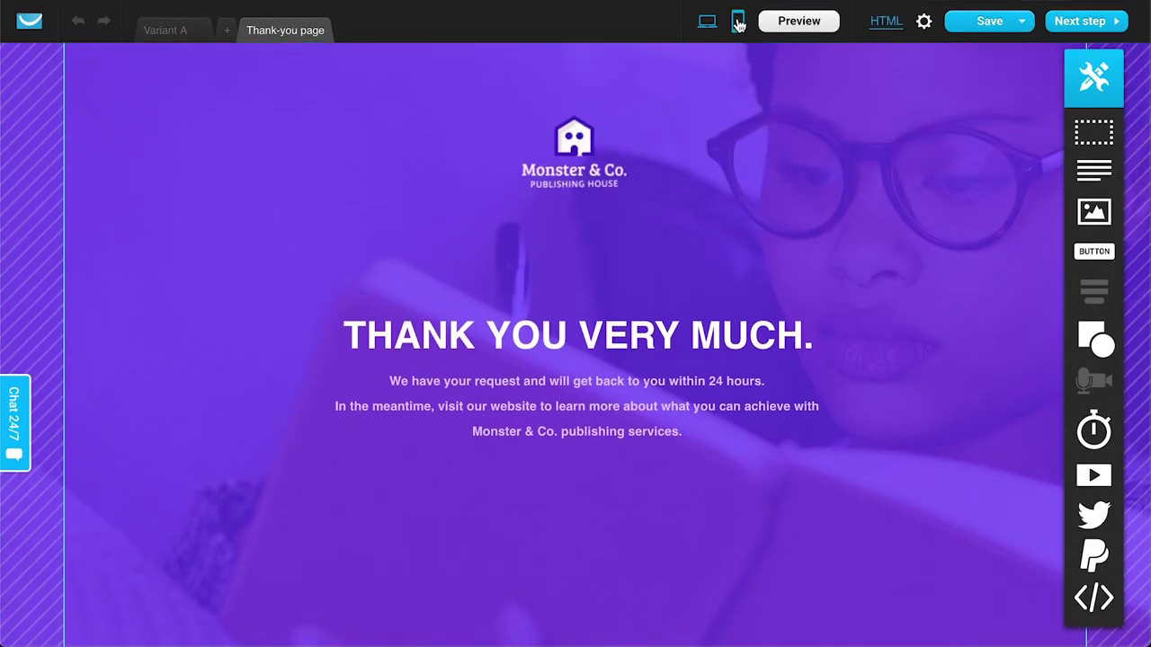
# Step: Return to Variant A and review its remaining sections down to the closing sign-up form and footer
pyautogui.click(167, 31)
pyautogui.scroll(-2, 703, 292)
pyautogui.scroll(-7, 706, 275)
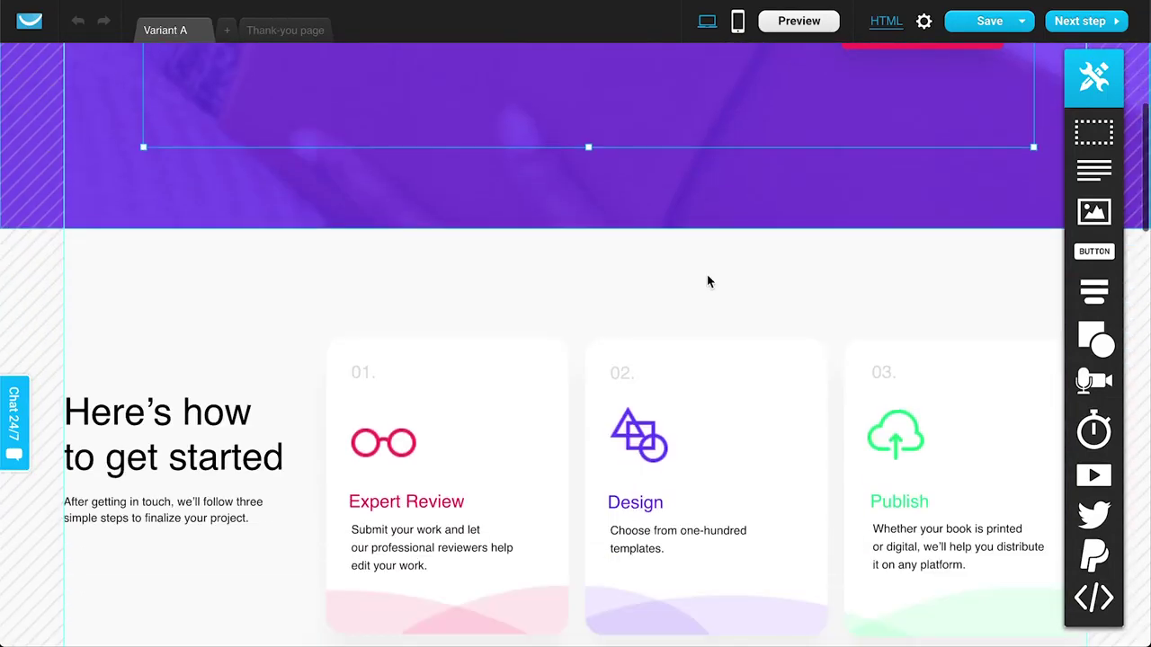
pyautogui.scroll(-13, 930, 531)
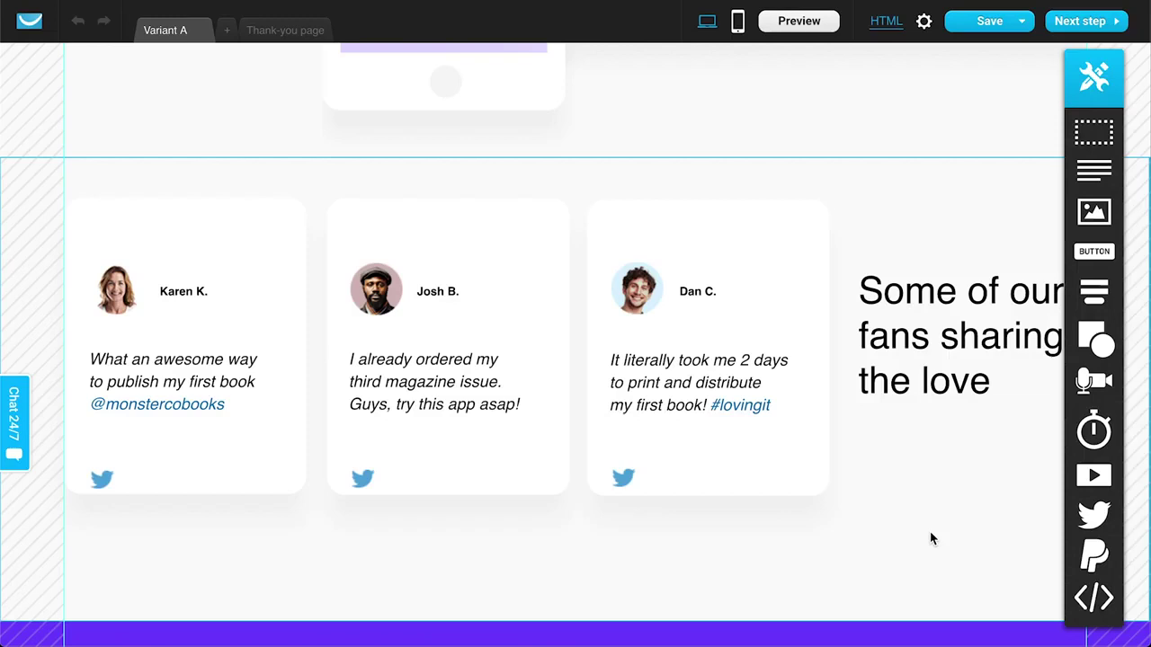
pyautogui.scroll(-6, 931, 537)
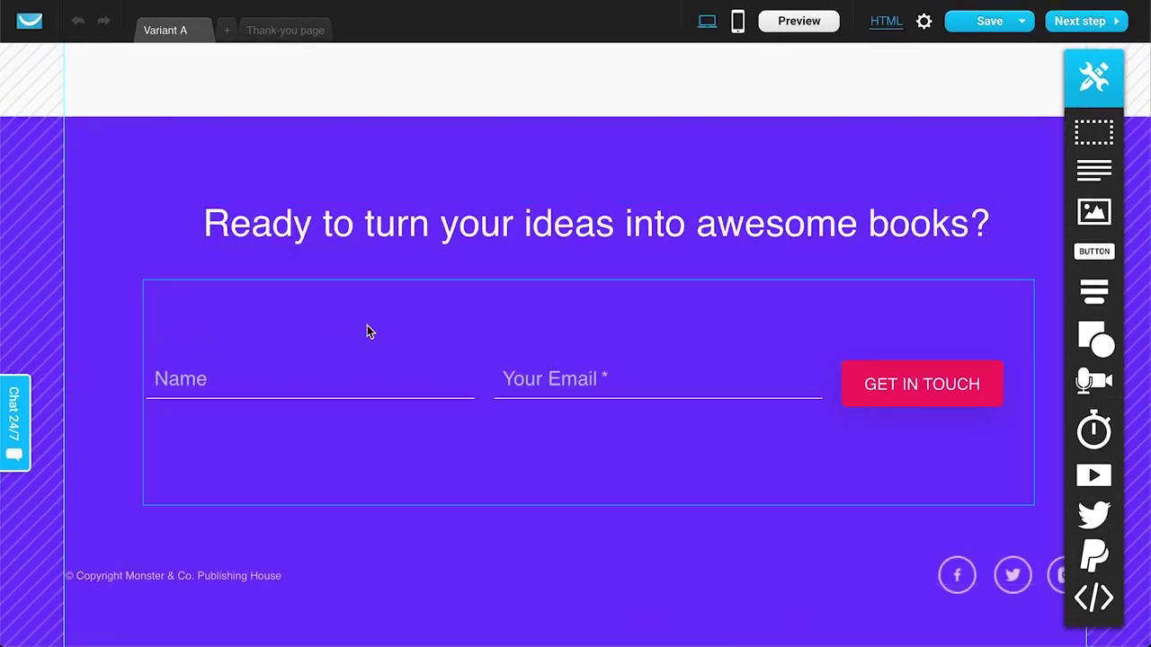
pyautogui.scroll(1, 946, 338)
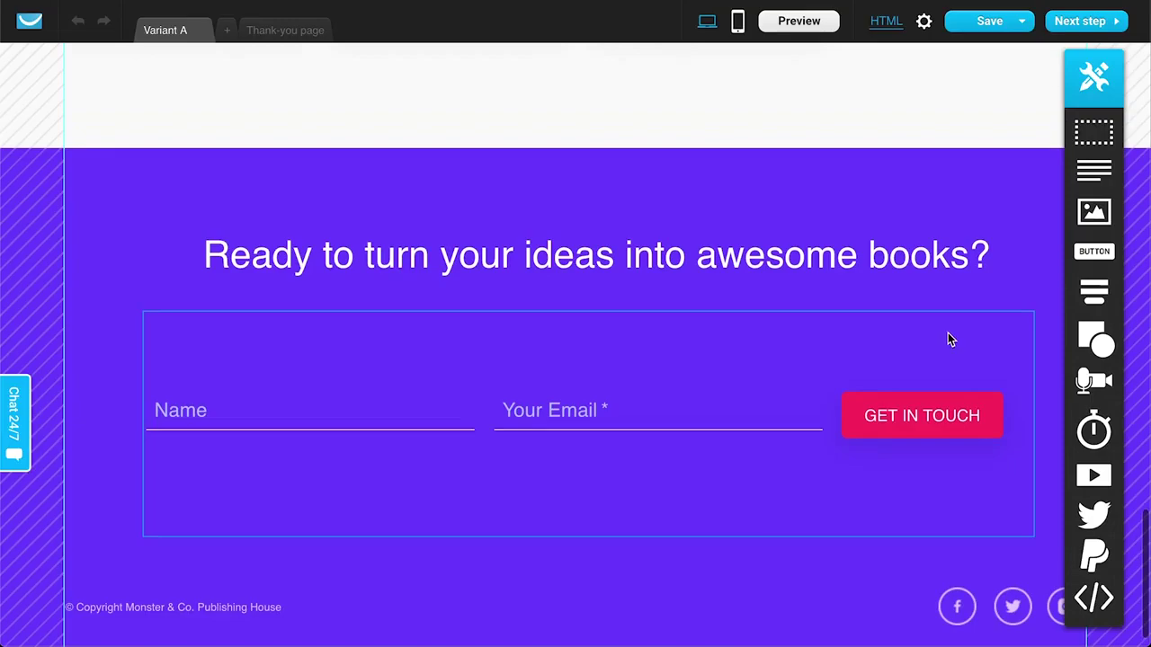
pyautogui.click(1083, 21)
pyautogui.click(737, 21)
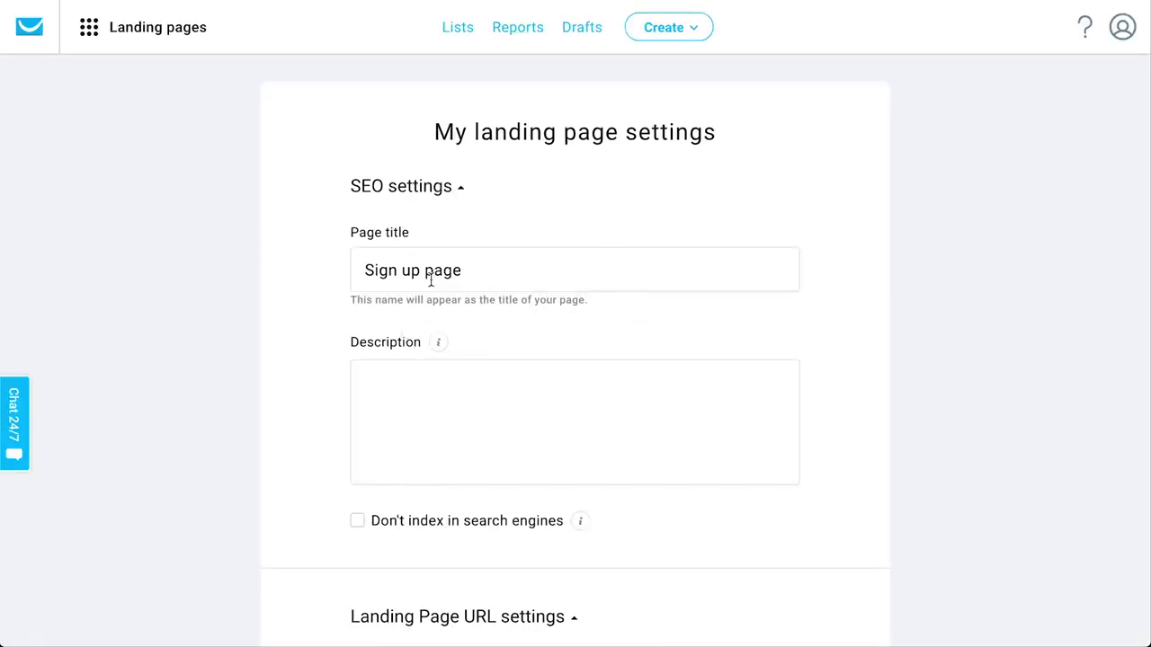
pyautogui.scroll(-4, 809, 294)
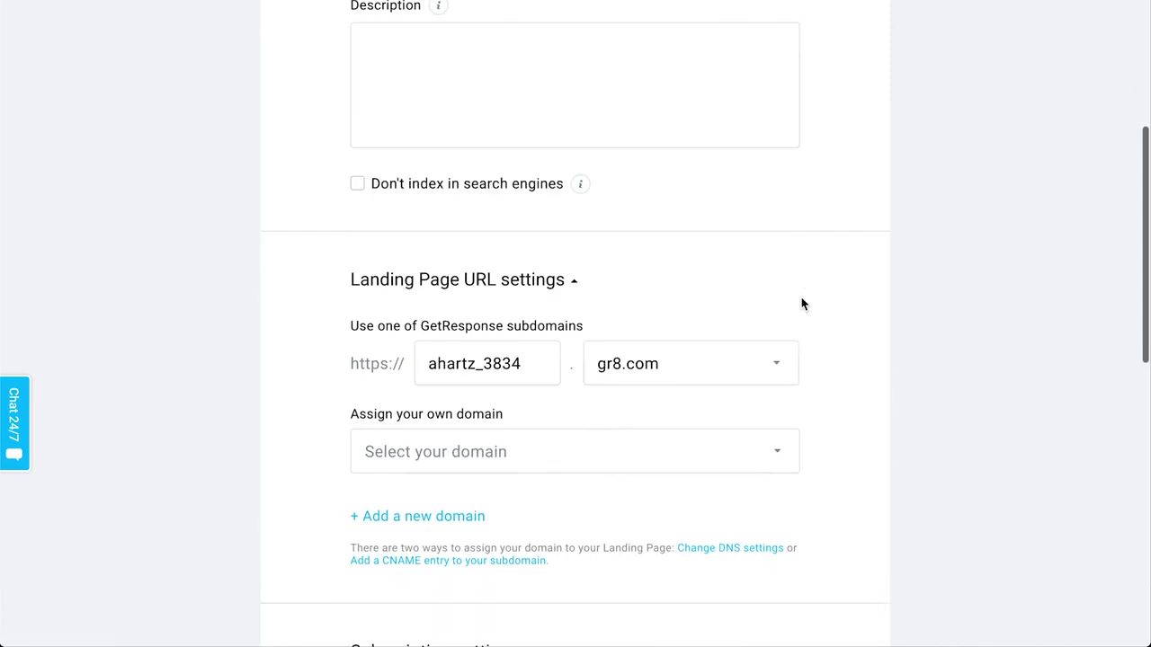
pyautogui.scroll(-2, 891, 323)
pyautogui.click(524, 274)
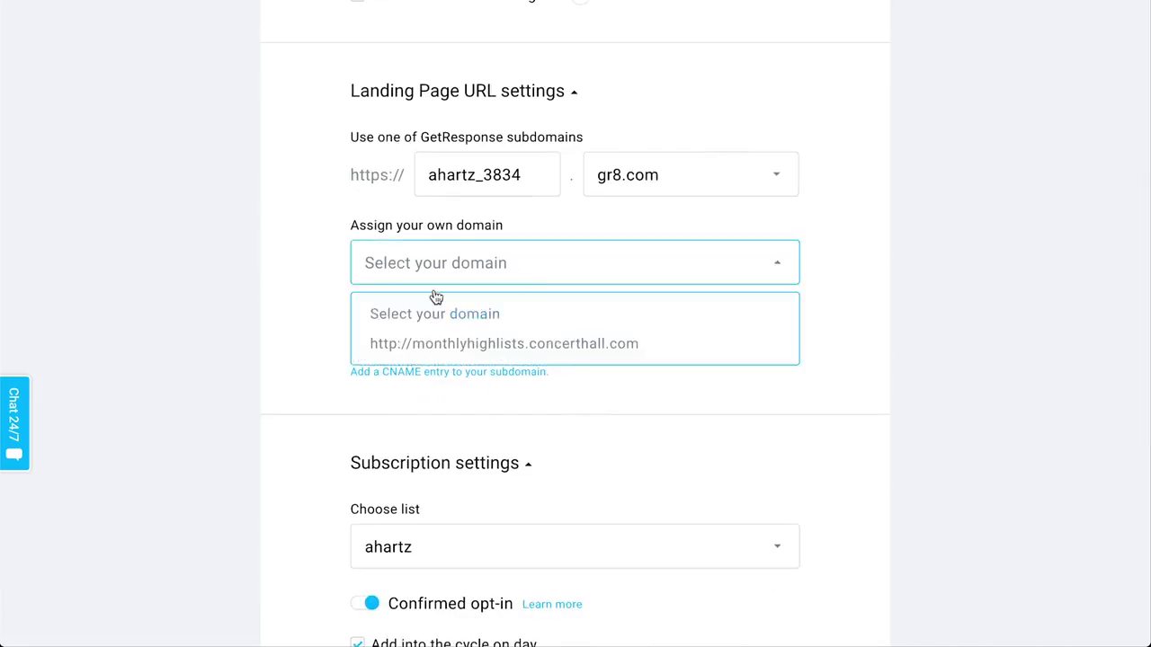
pyautogui.click(461, 346)
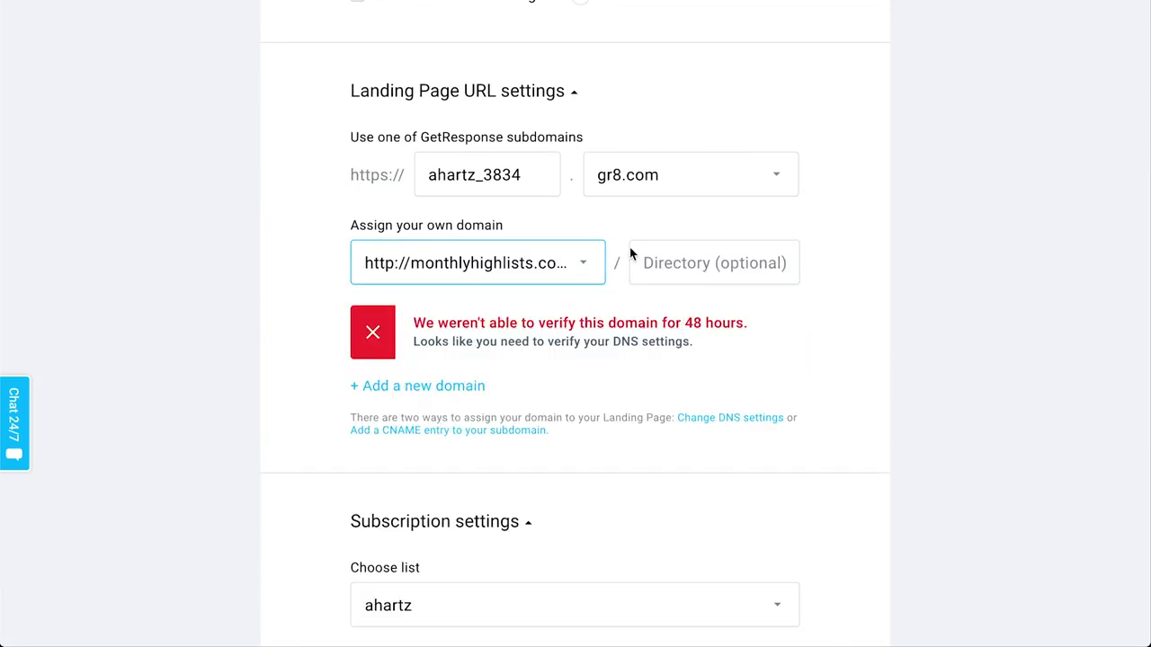
pyautogui.click(416, 270)
pyautogui.click(717, 294)
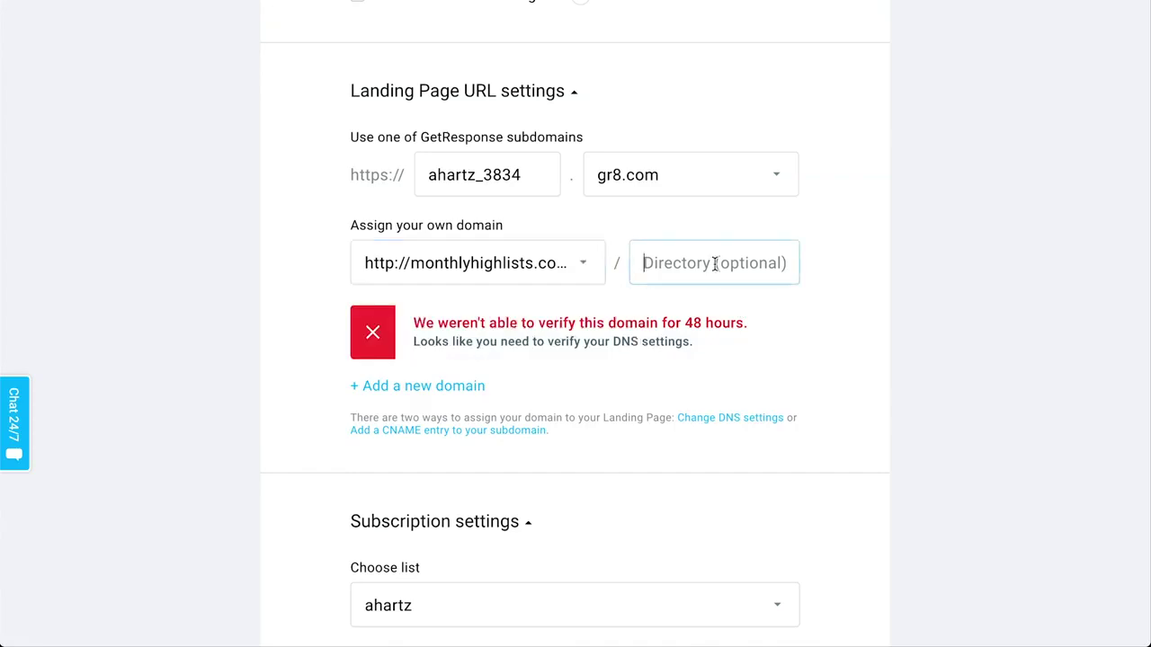
# Step: Check the available GetResponse domain endings in the landing page URL settings and set the subdomain to freeebooksignups, keeping gr8.com
pyautogui.scroll(1, 715, 263)
pyautogui.scroll(1, 715, 264)
pyautogui.click(374, 403)
pyautogui.scroll(1, 490, 271)
pyautogui.click(626, 279)
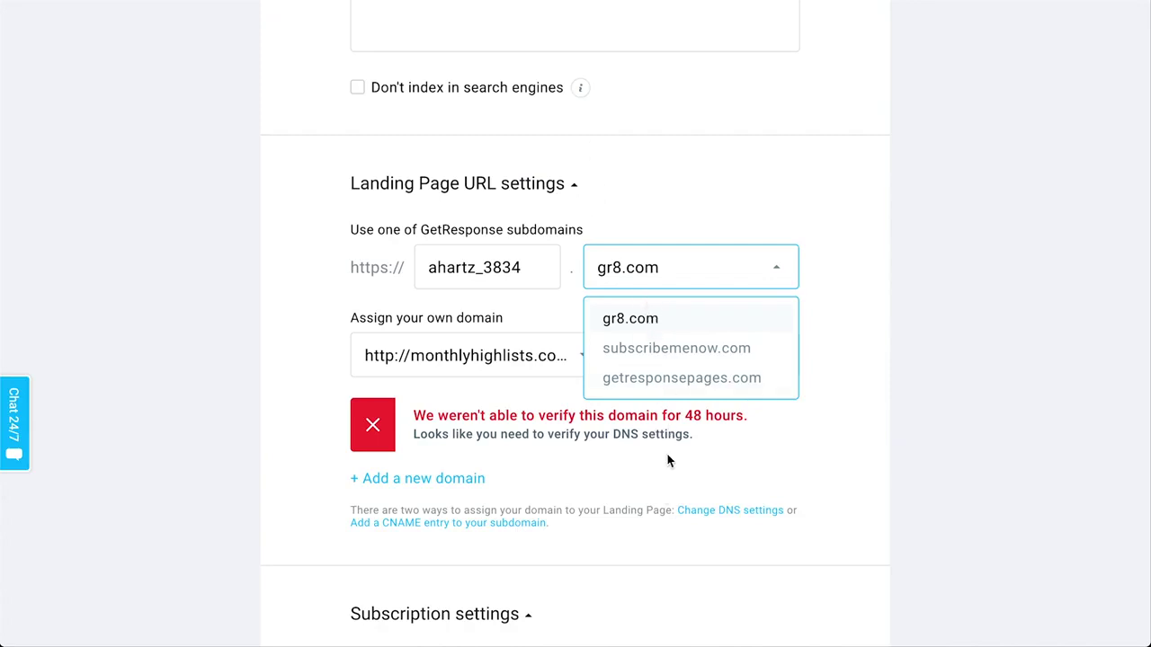
pyautogui.click(441, 268)
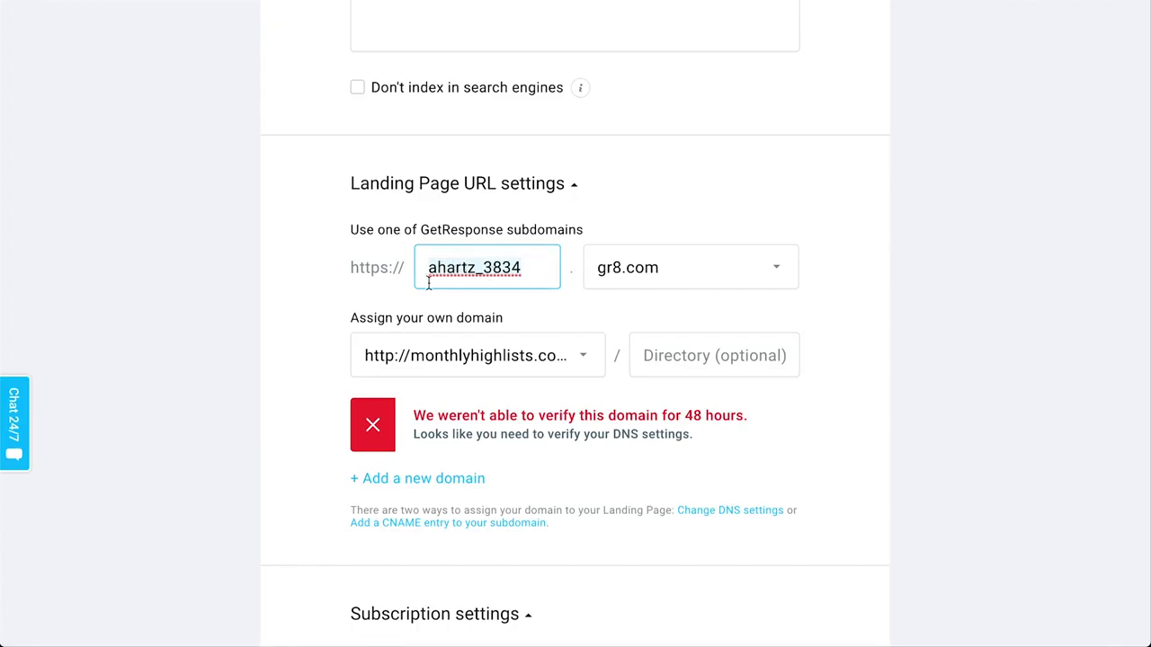
pyautogui.hotkey('ctrl', 'a')
pyautogui.write('f')
pyautogui.write('reeebooksignups')
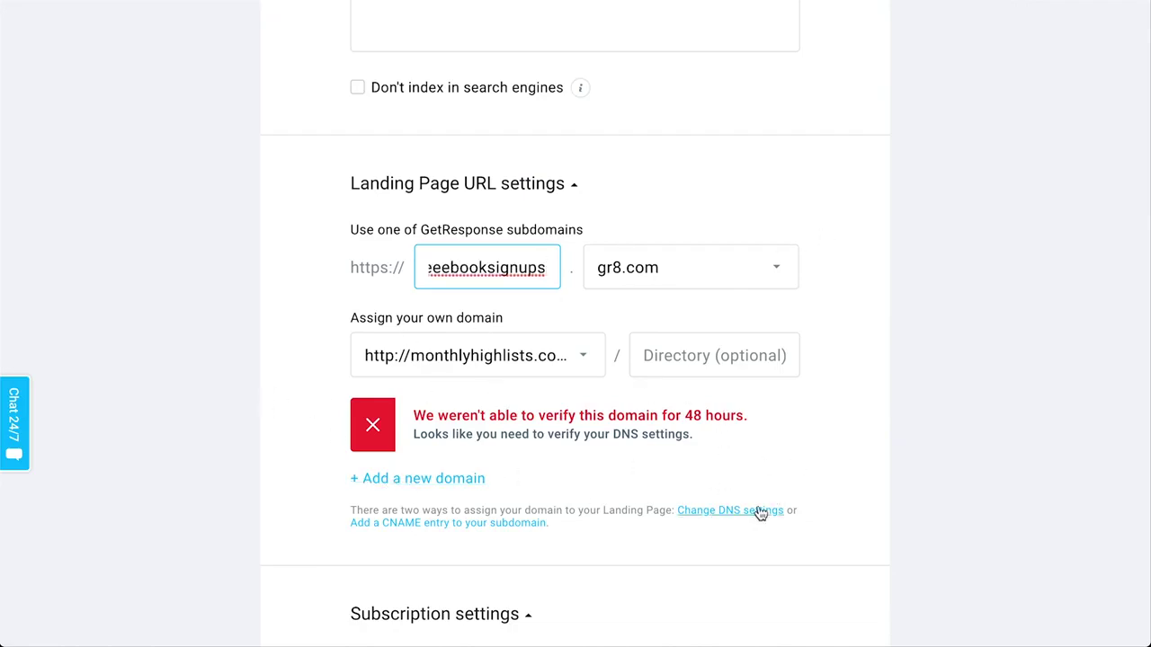
# Step: Go to Forms and surveys and look over the existing signup forms and the option to create one
pyautogui.scroll(10, 460, 555)
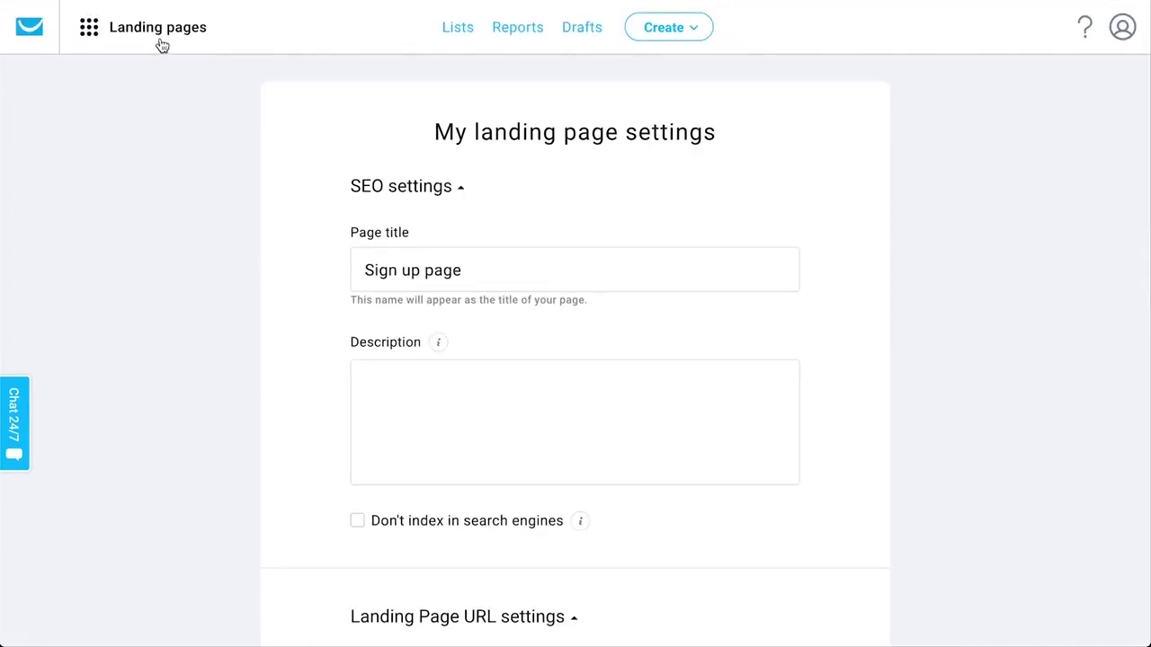
pyautogui.click(159, 43)
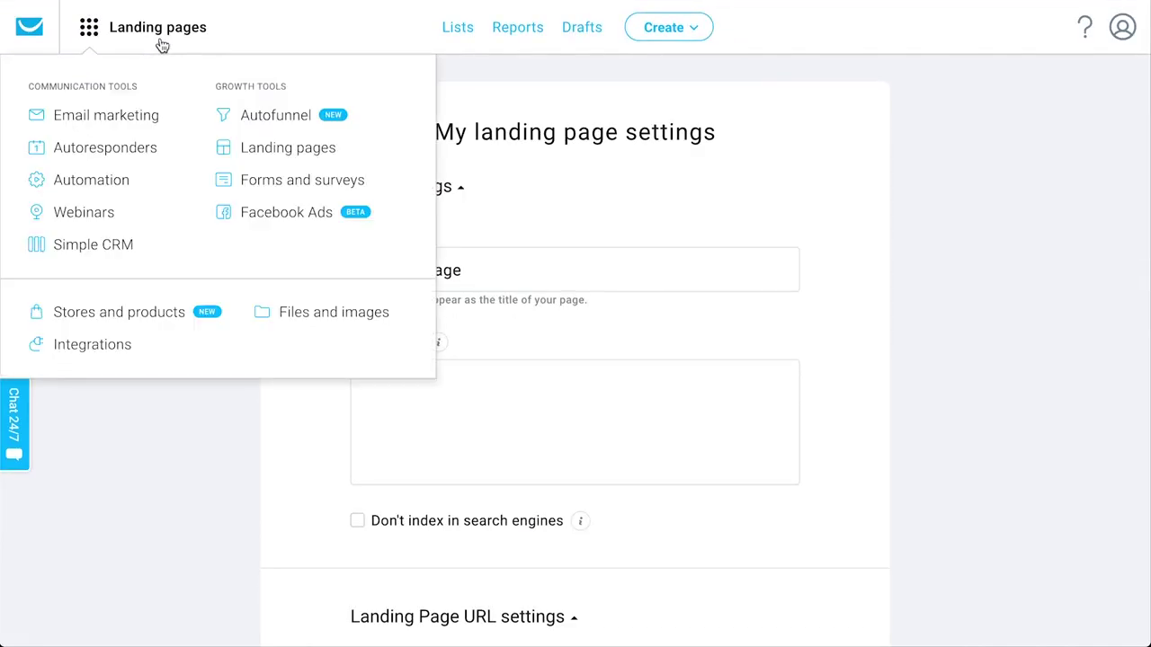
pyautogui.click(324, 187)
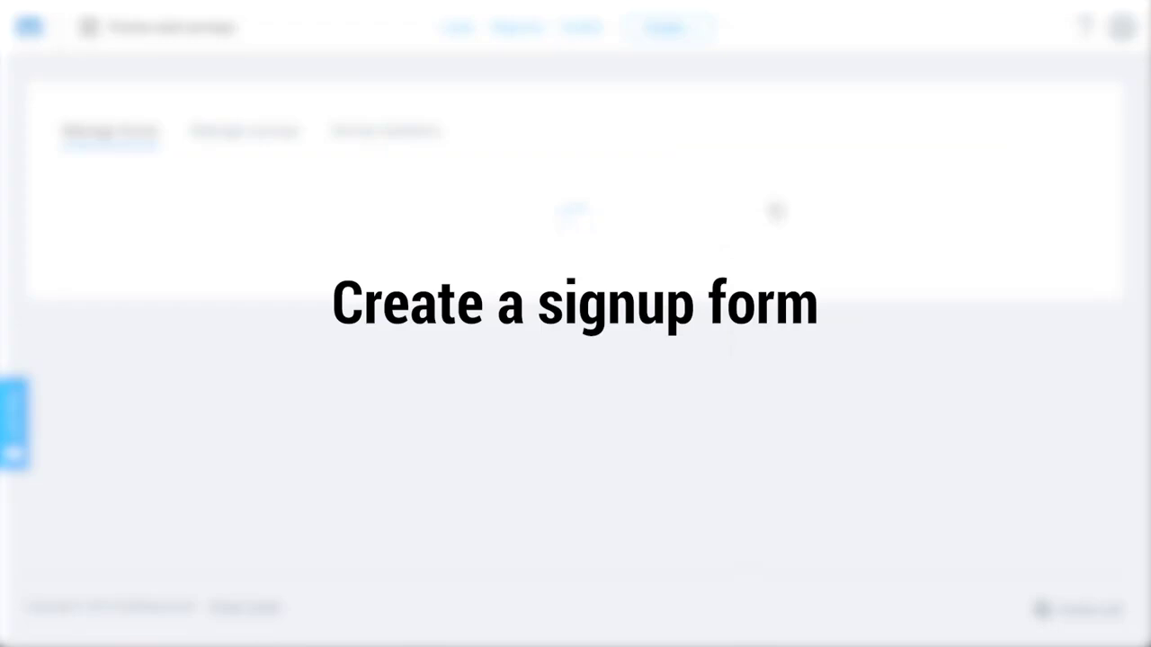
pyautogui.scroll(-2, 762, 378)
pyautogui.scroll(1, 761, 373)
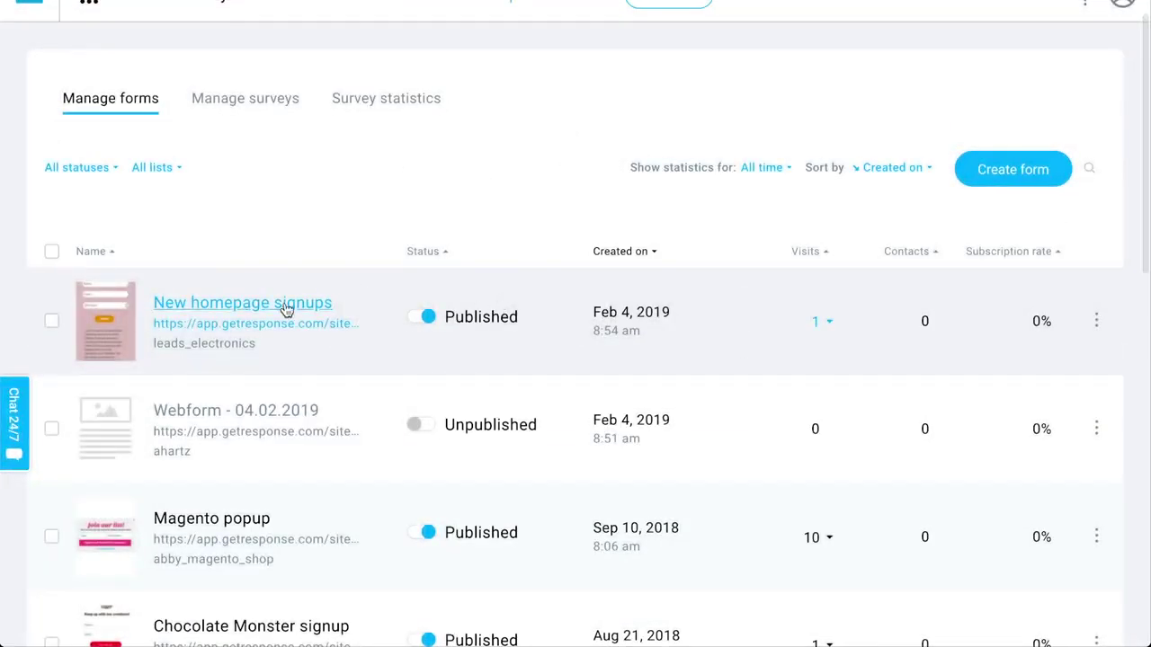
pyautogui.scroll(-1, 287, 310)
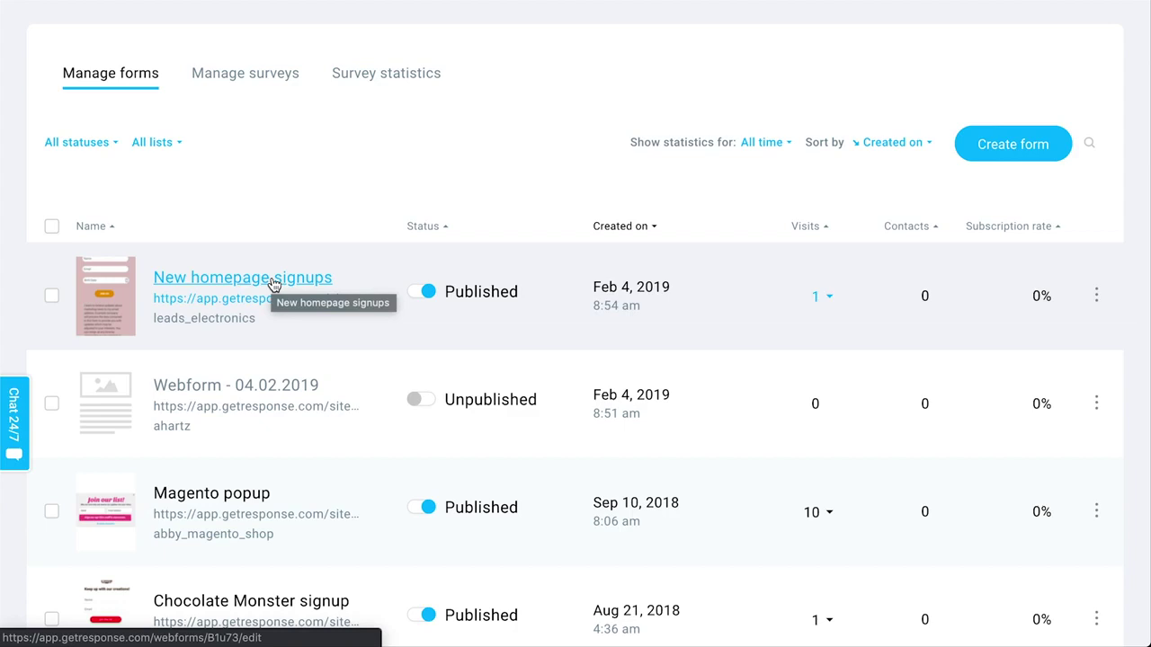
pyautogui.scroll(1, 573, 241)
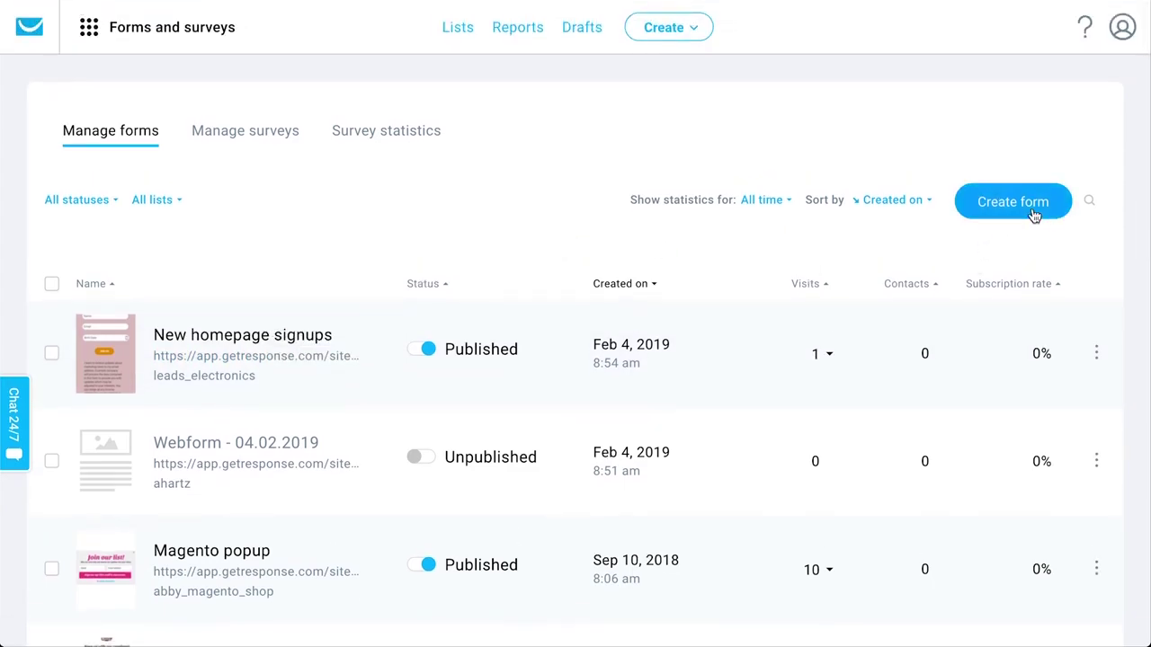
# Step: Go to Automation and start creating a new workflow
pyautogui.click(147, 30)
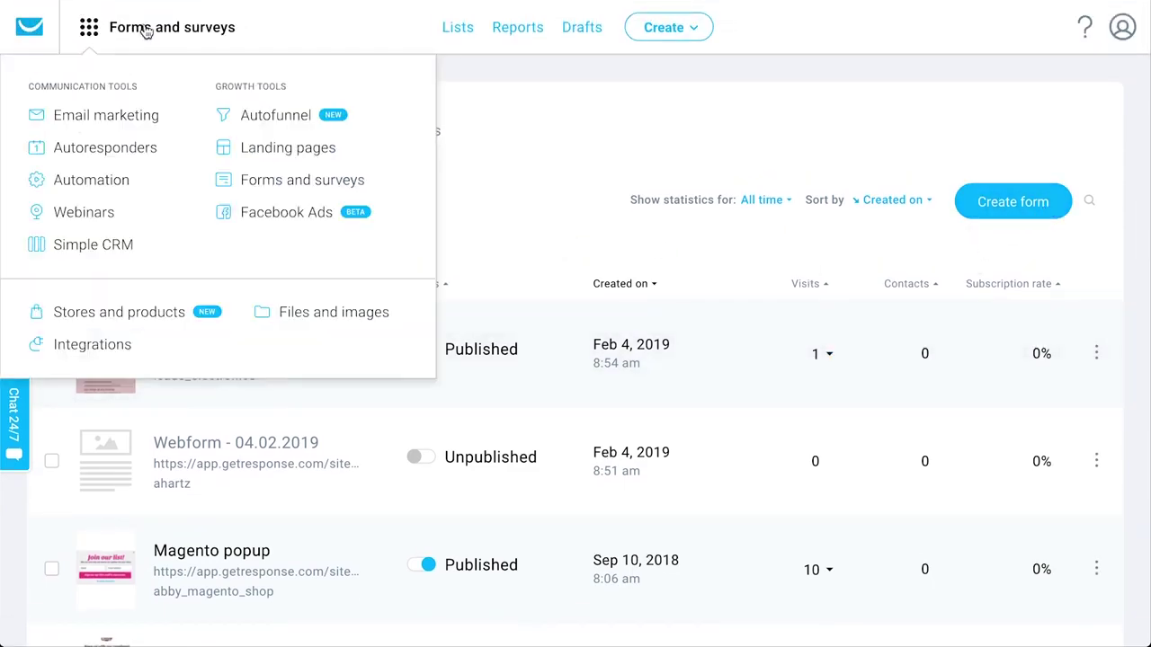
pyautogui.click(94, 187)
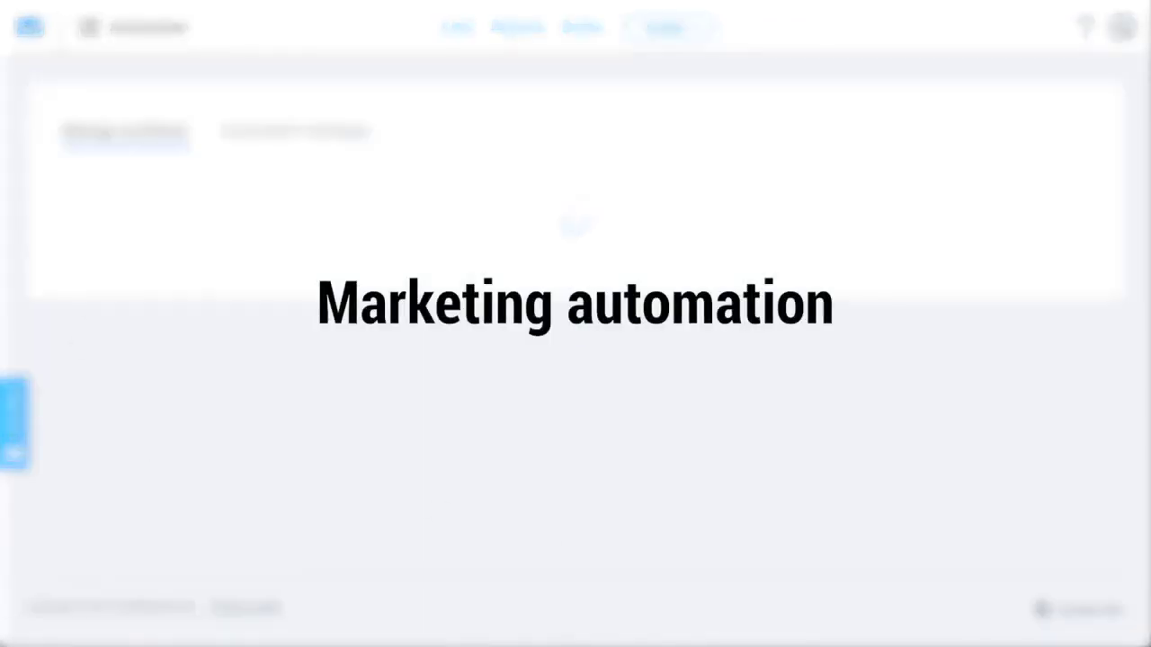
pyautogui.click(1048, 216)
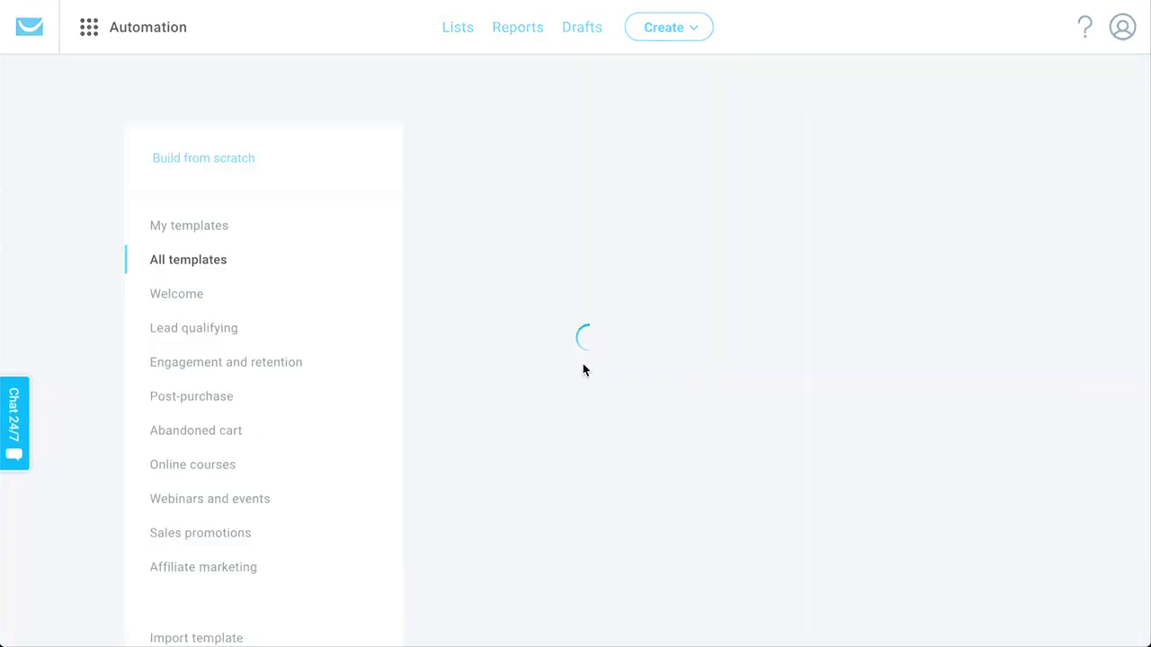
# Step: Examine the workflow template categories and the range of automation templates on offer, including sales, CRM and affiliate ones
pyautogui.scroll(-2, 146, 507)
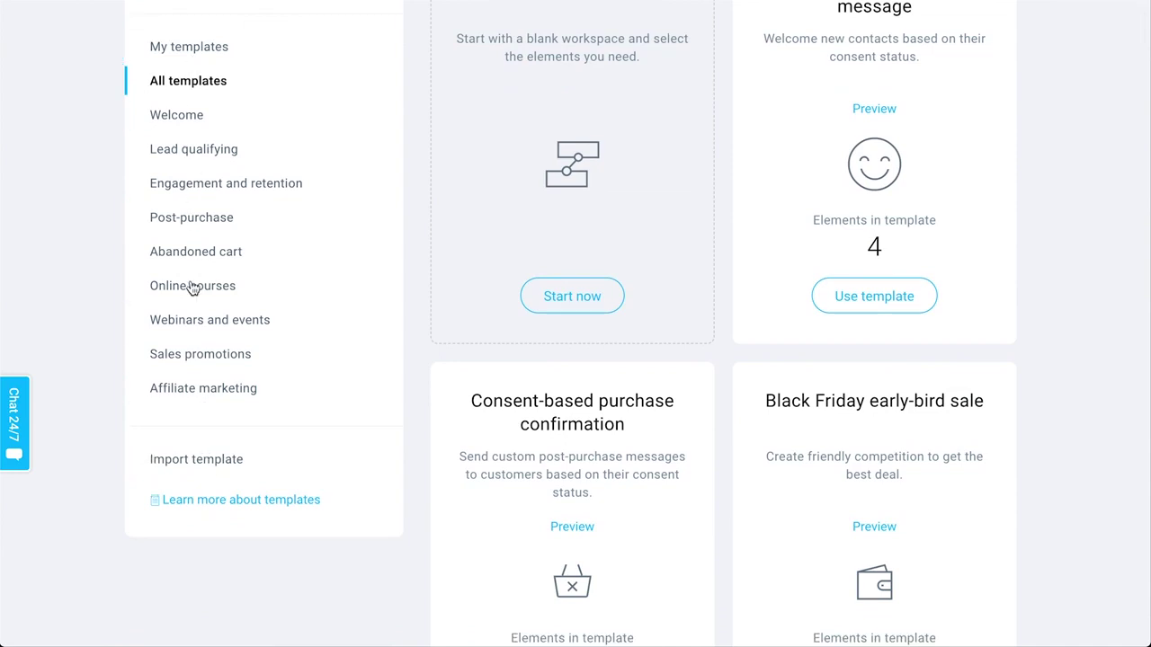
pyautogui.scroll(-1, 1105, 379)
pyautogui.scroll(-3, 1104, 380)
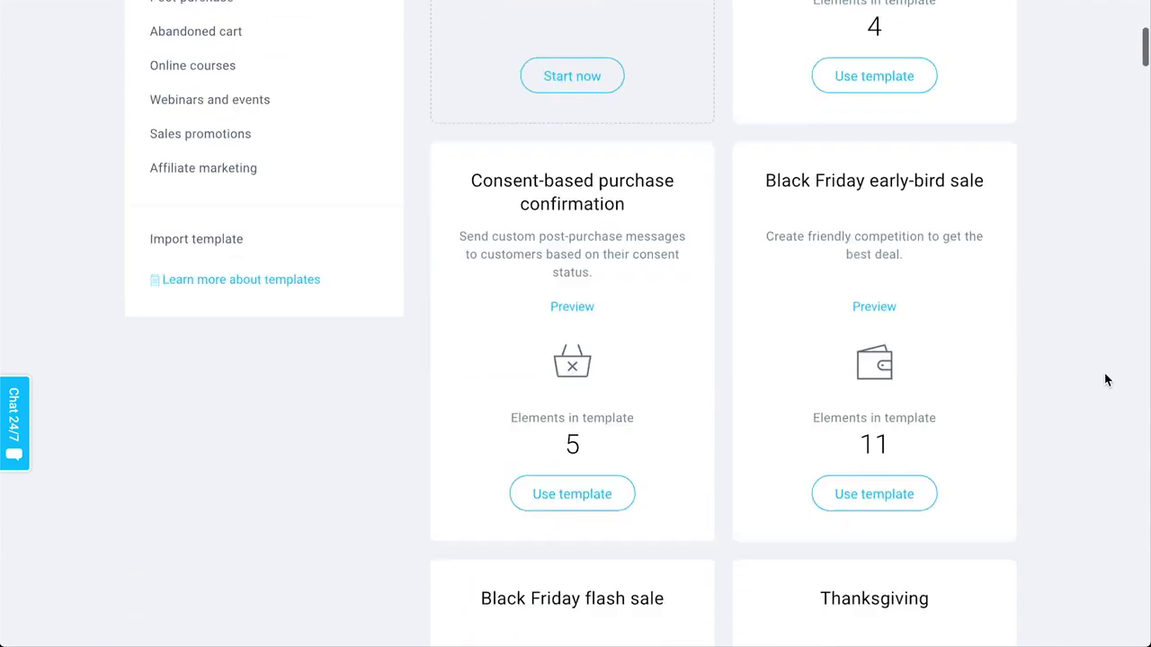
pyautogui.scroll(3, 905, 239)
pyautogui.scroll(2, 899, 270)
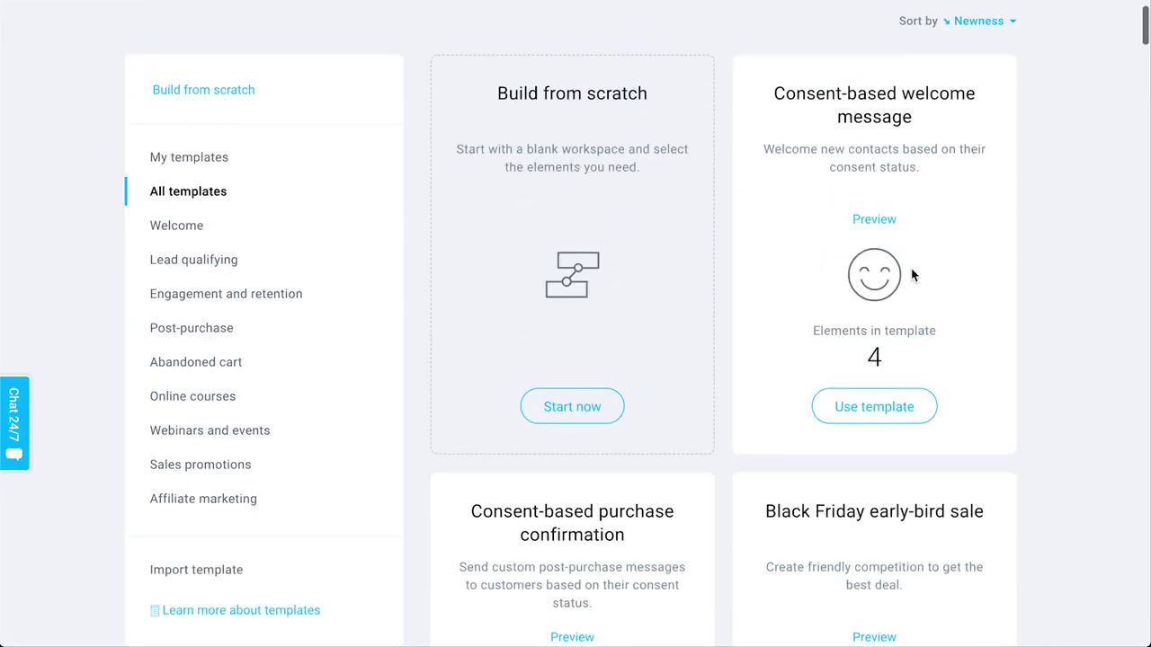
pyautogui.scroll(-8, 963, 404)
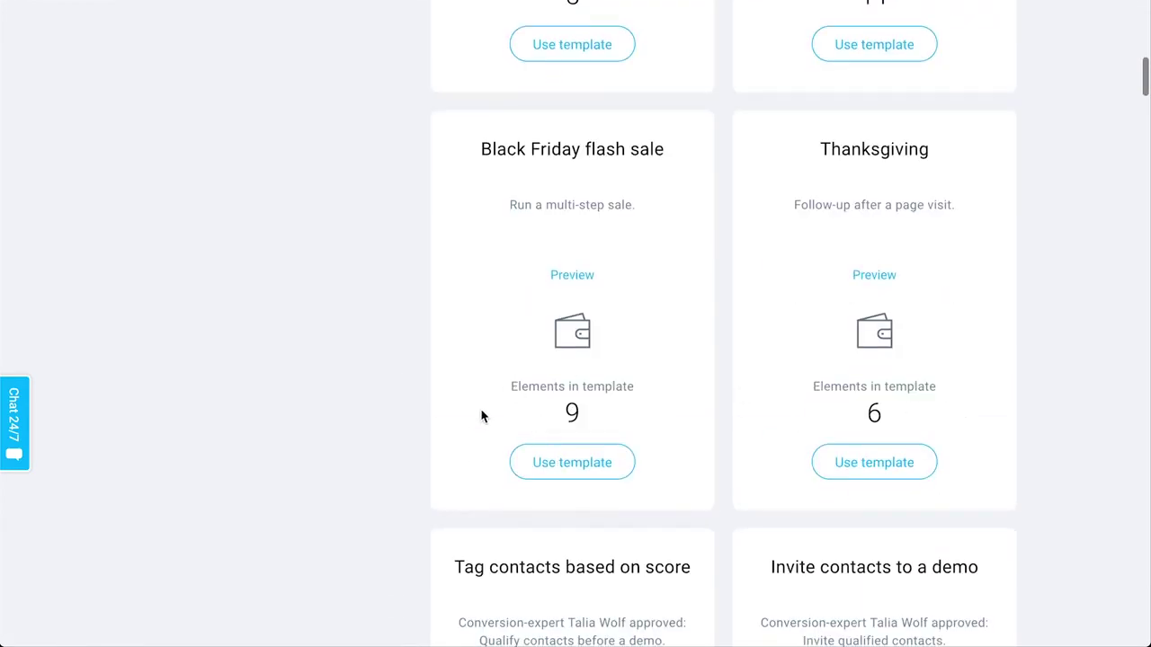
pyautogui.scroll(-2, 675, 387)
pyautogui.scroll(-6, 675, 383)
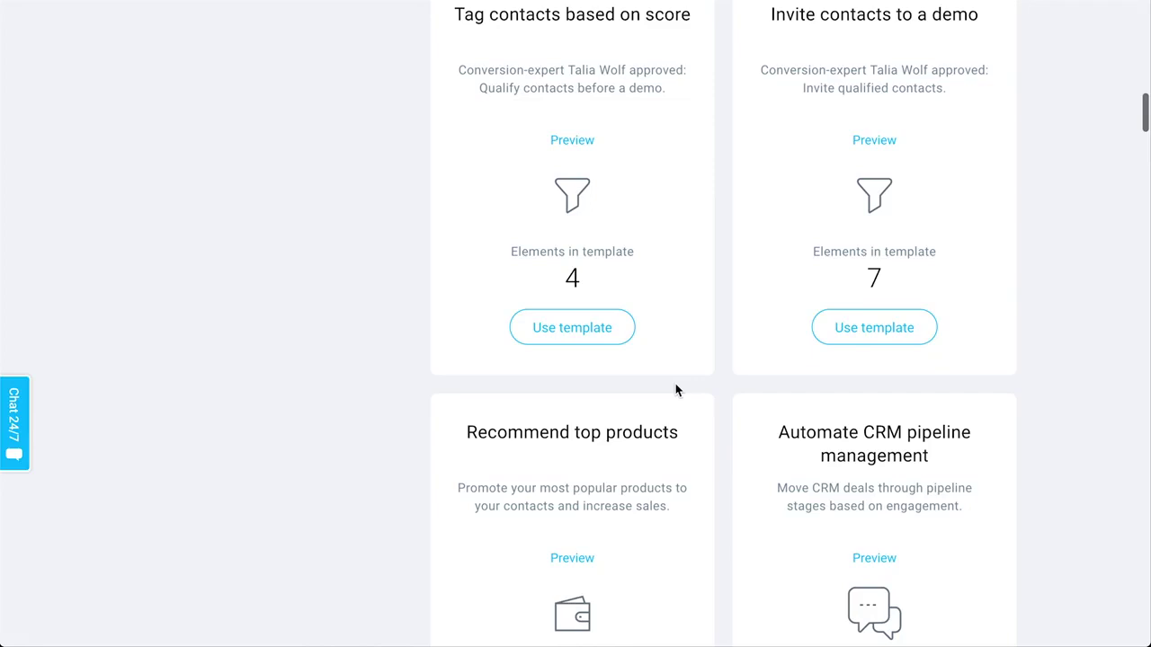
pyautogui.scroll(3, 676, 383)
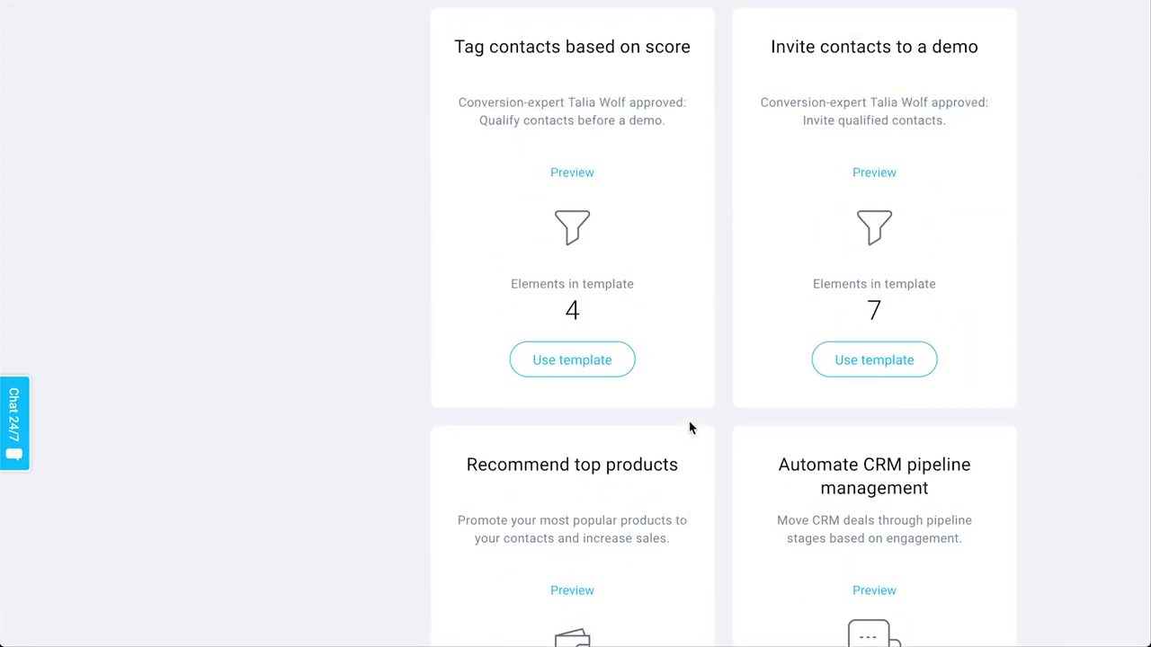
pyautogui.scroll(-12, 690, 422)
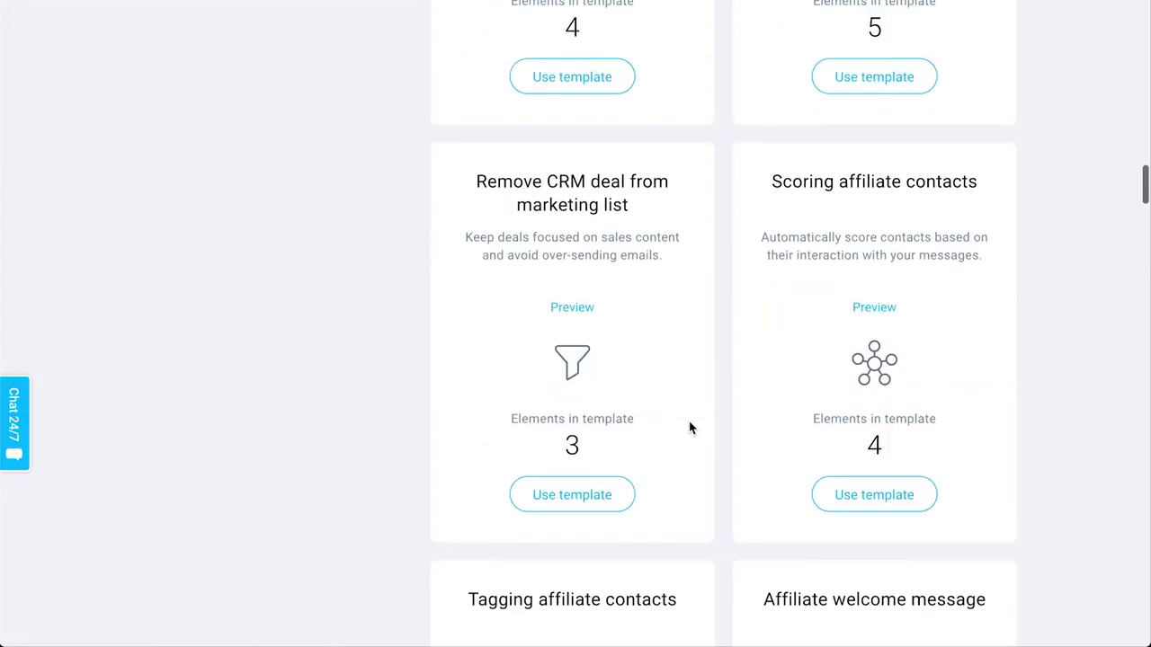
pyautogui.scroll(-4, 689, 427)
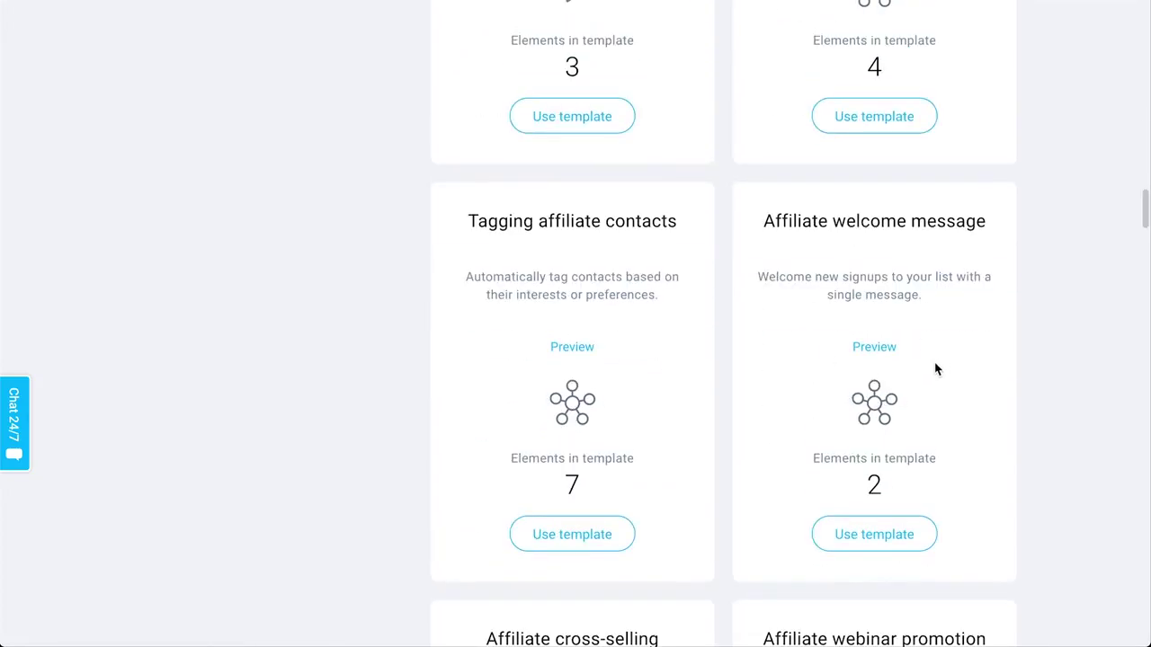
pyautogui.scroll(-3, 935, 369)
pyautogui.scroll(20, 444, 321)
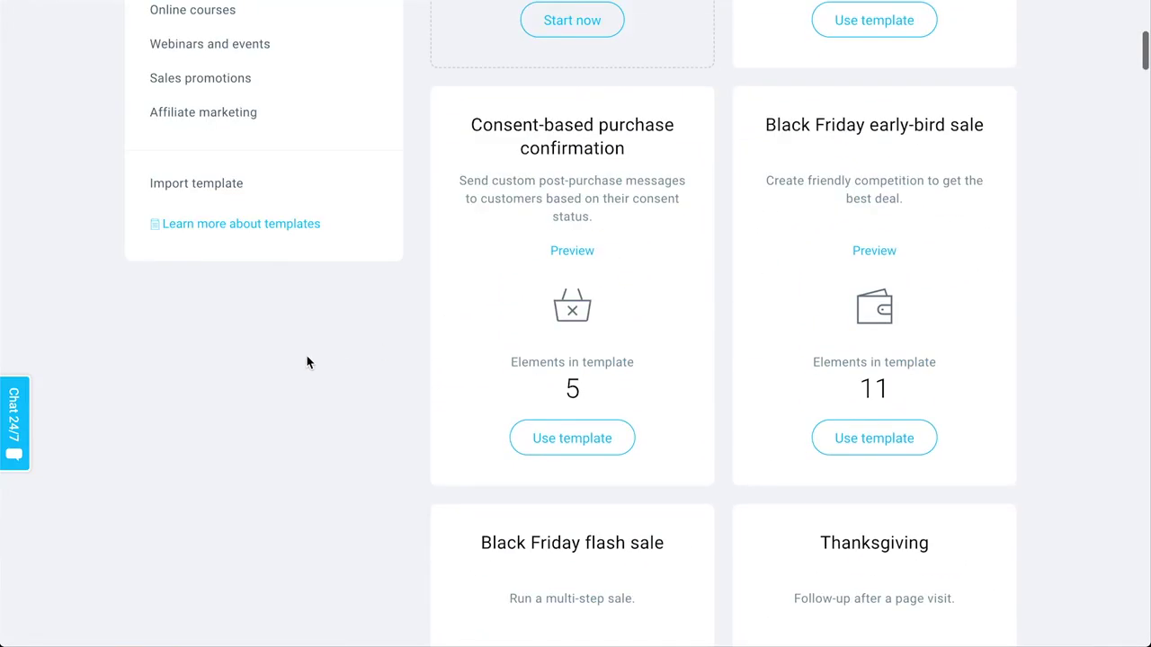
pyautogui.scroll(5, 306, 362)
# Step: Filter the workflow templates to the Welcome category and use the Simple welcome message template
pyautogui.click(190, 301)
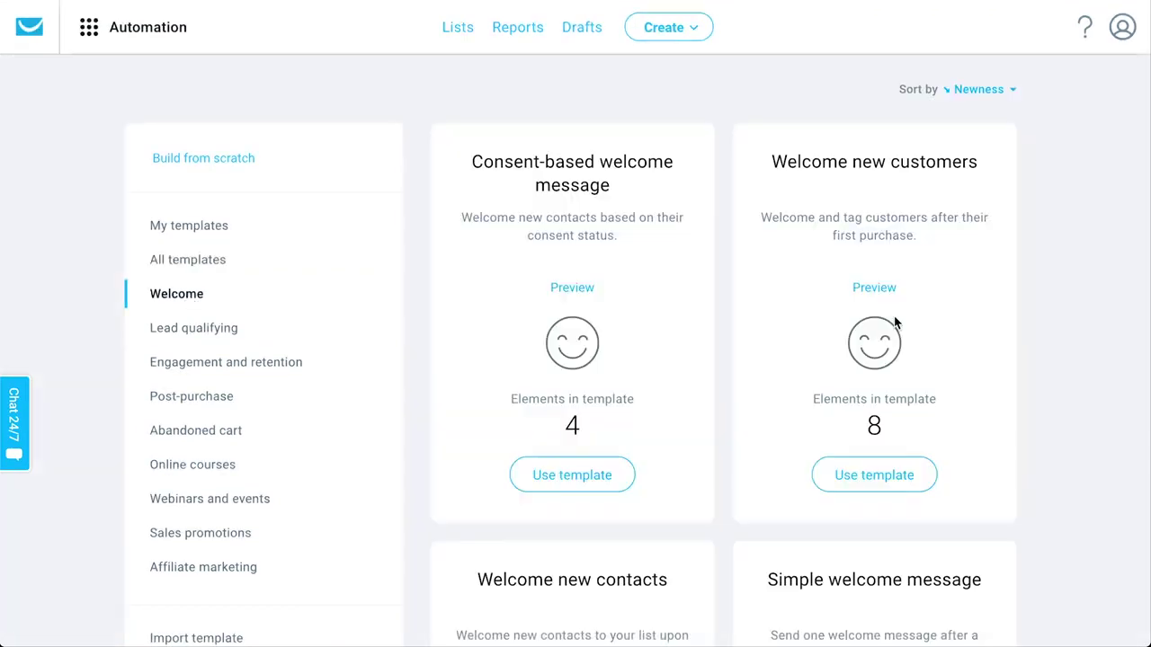
pyautogui.scroll(-1, 1045, 481)
pyautogui.scroll(1, 1046, 481)
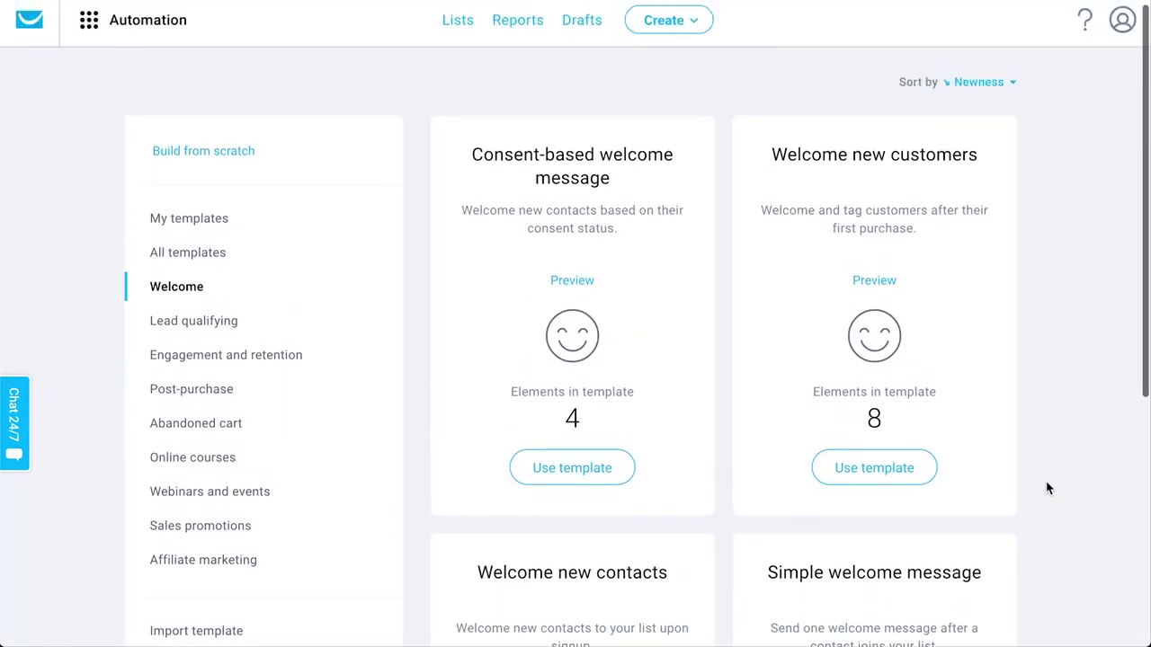
pyautogui.scroll(-4, 1046, 485)
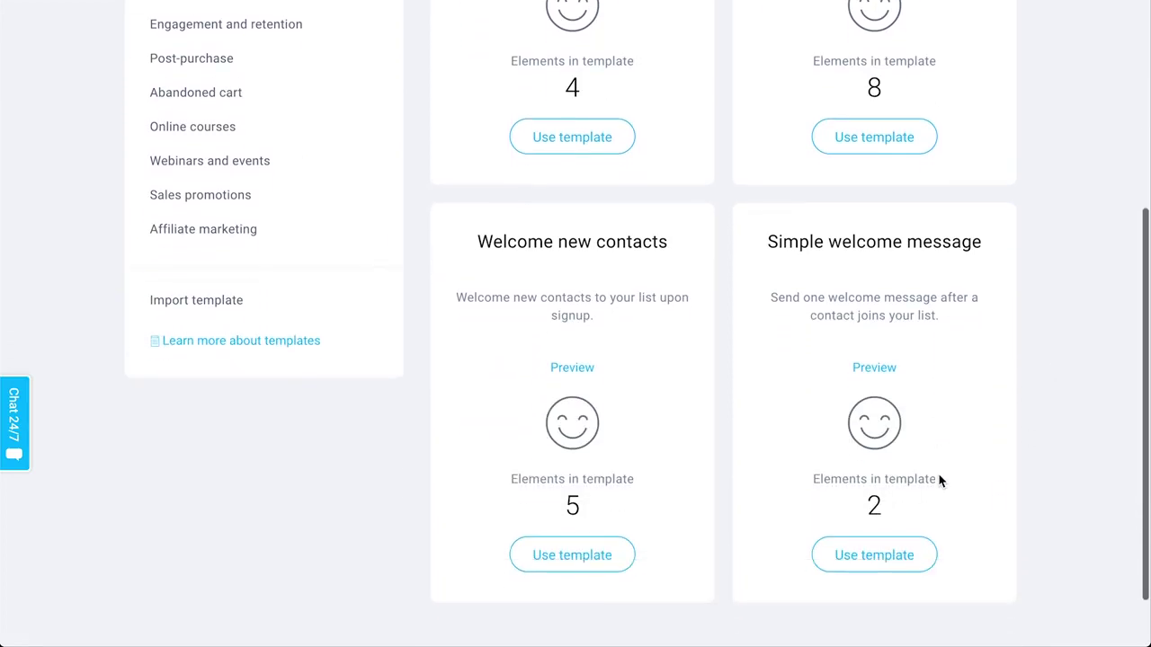
pyautogui.click(899, 554)
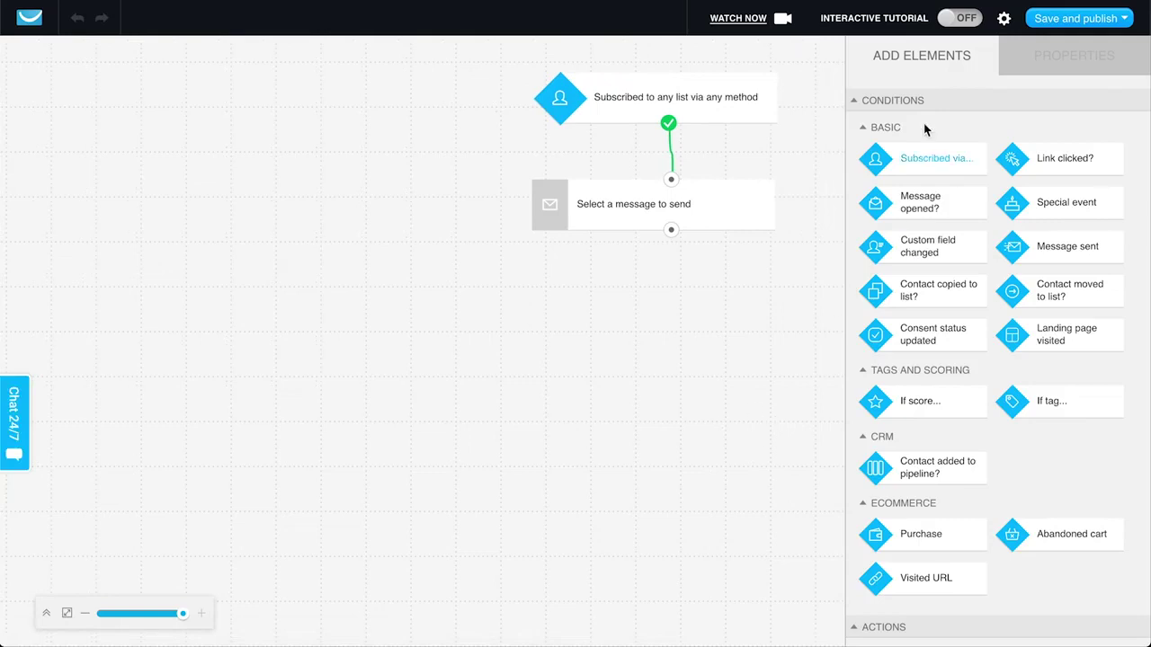
# Step: Review the available conditions and actions, and set the workflow's subscription condition to the specific list 30daybootcamp
pyautogui.scroll(-10, 999, 435)
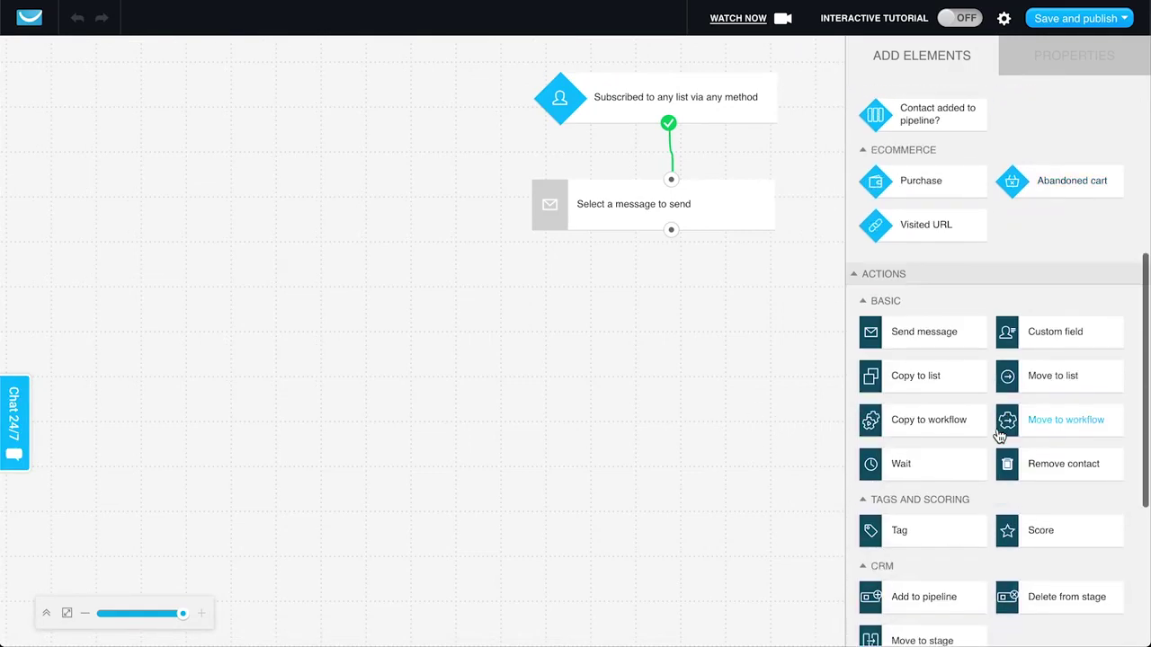
pyautogui.scroll(10, 998, 436)
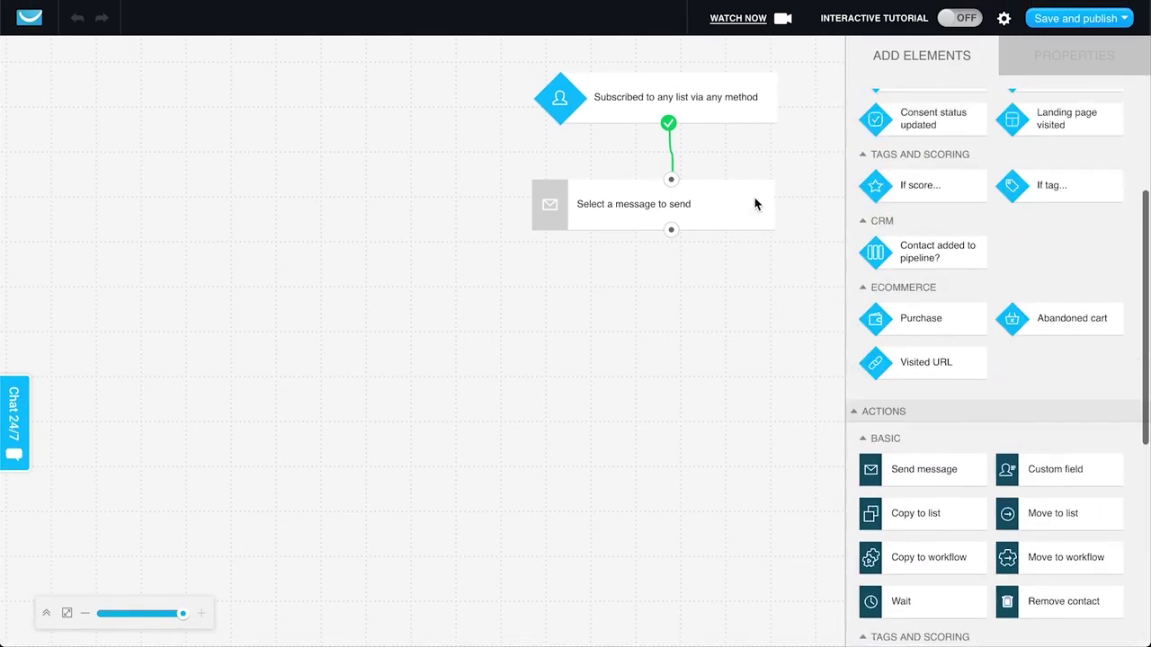
pyautogui.scroll(2, 969, 172)
pyautogui.scroll(2, 969, 173)
pyautogui.click(756, 120)
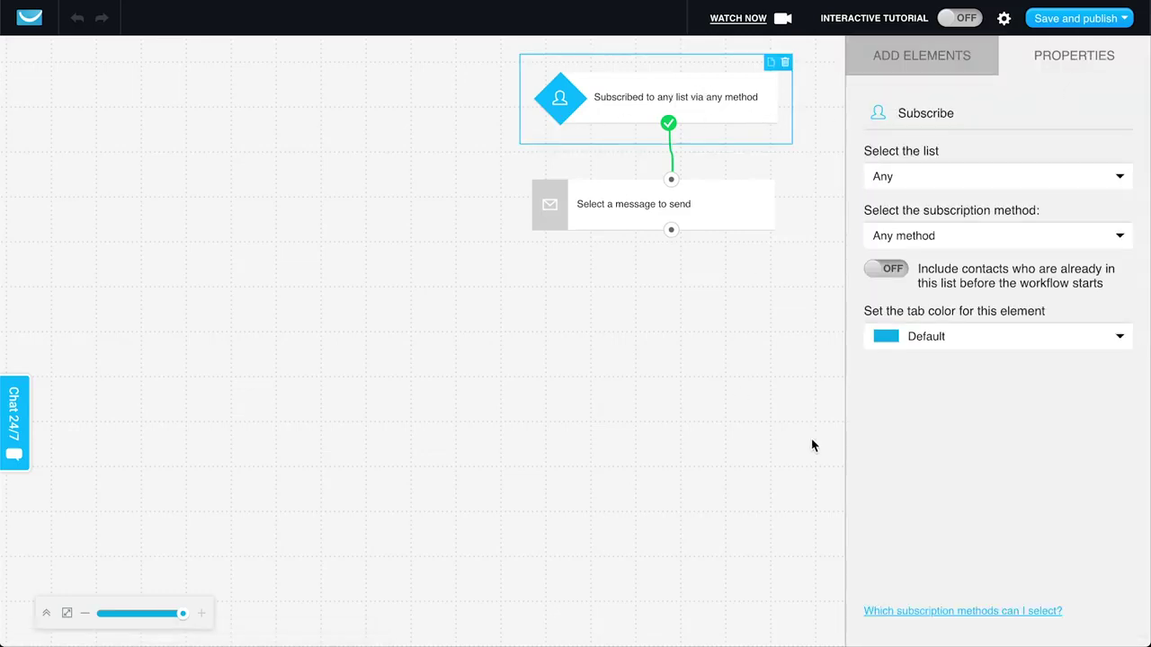
pyautogui.click(890, 182)
pyautogui.click(923, 223)
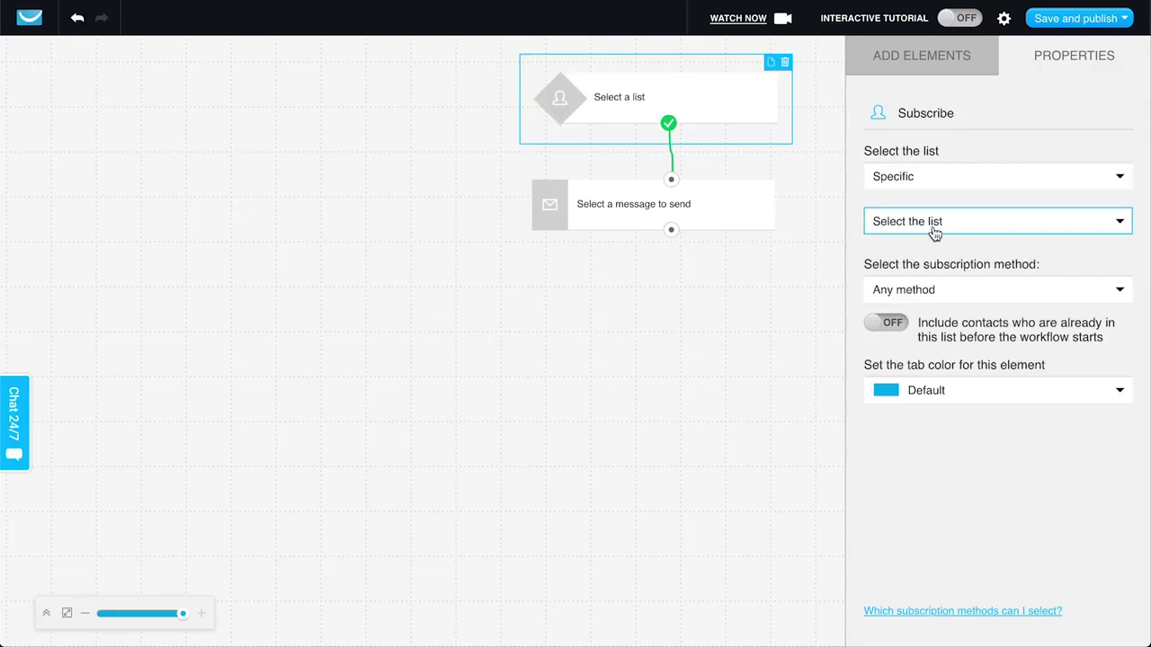
pyautogui.click(930, 226)
pyautogui.click(919, 302)
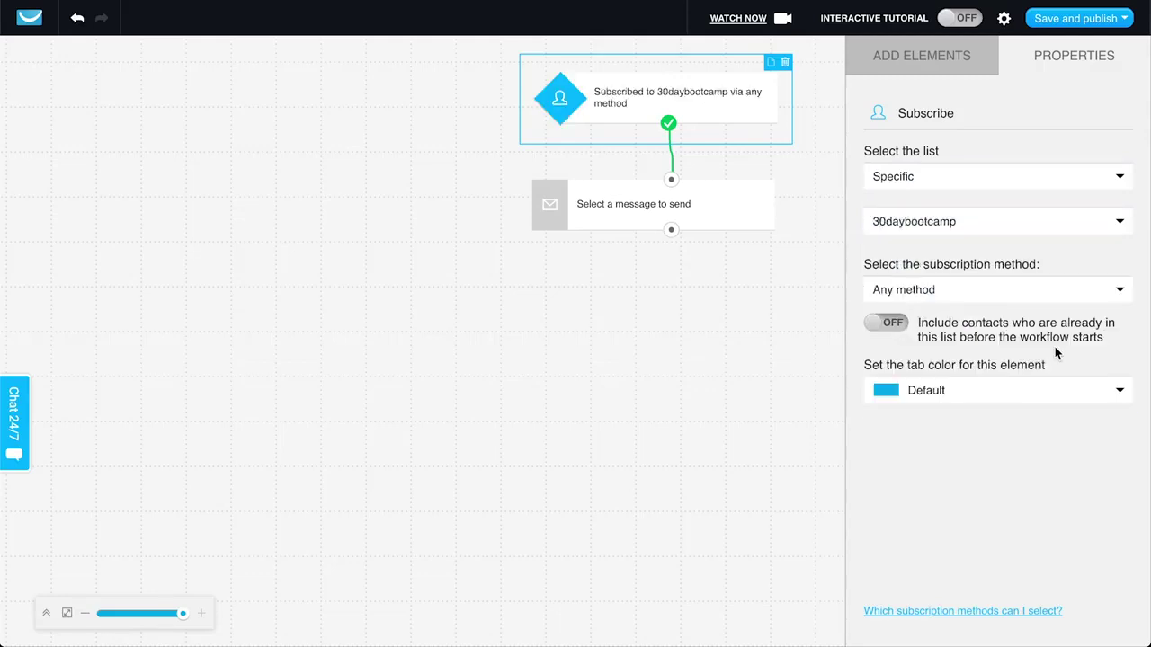
# Step: Set the workflow's send-message action to use the draft message Welcome, copying it as an automation message
pyautogui.click(708, 207)
pyautogui.click(989, 213)
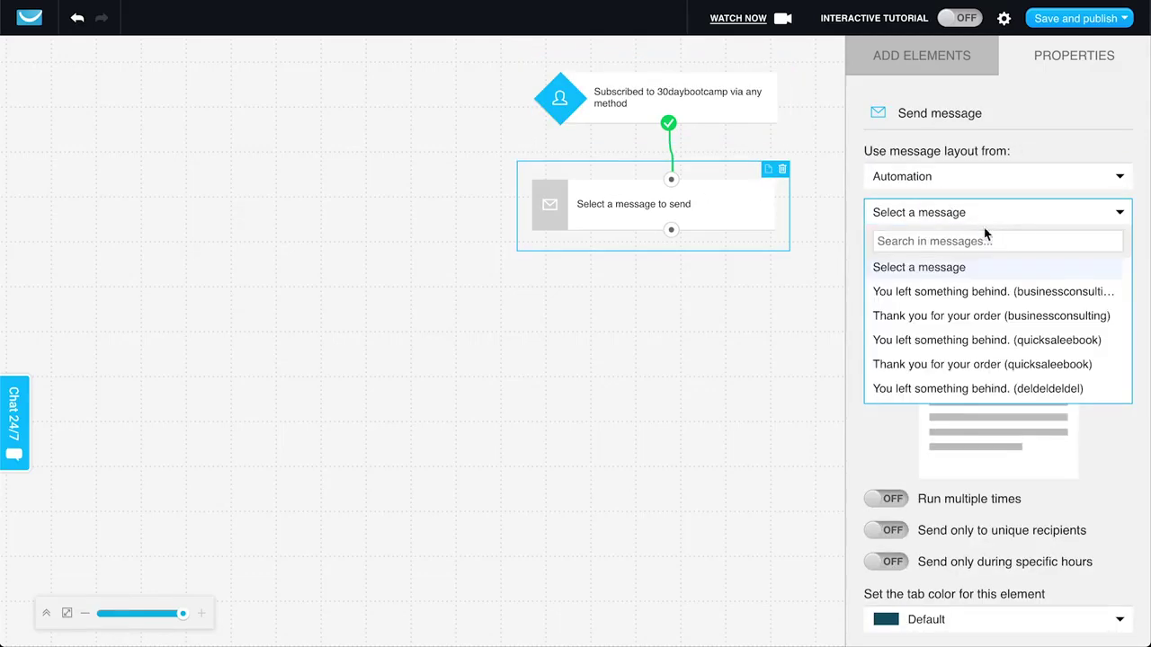
pyautogui.scroll(-8, 950, 296)
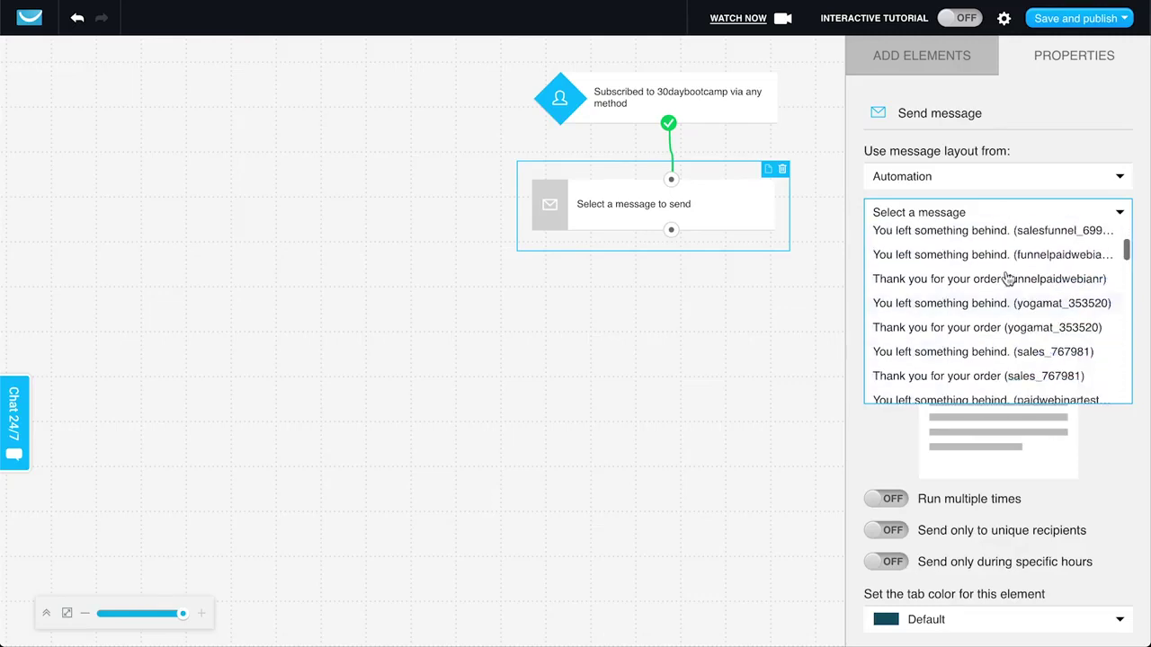
pyautogui.click(948, 185)
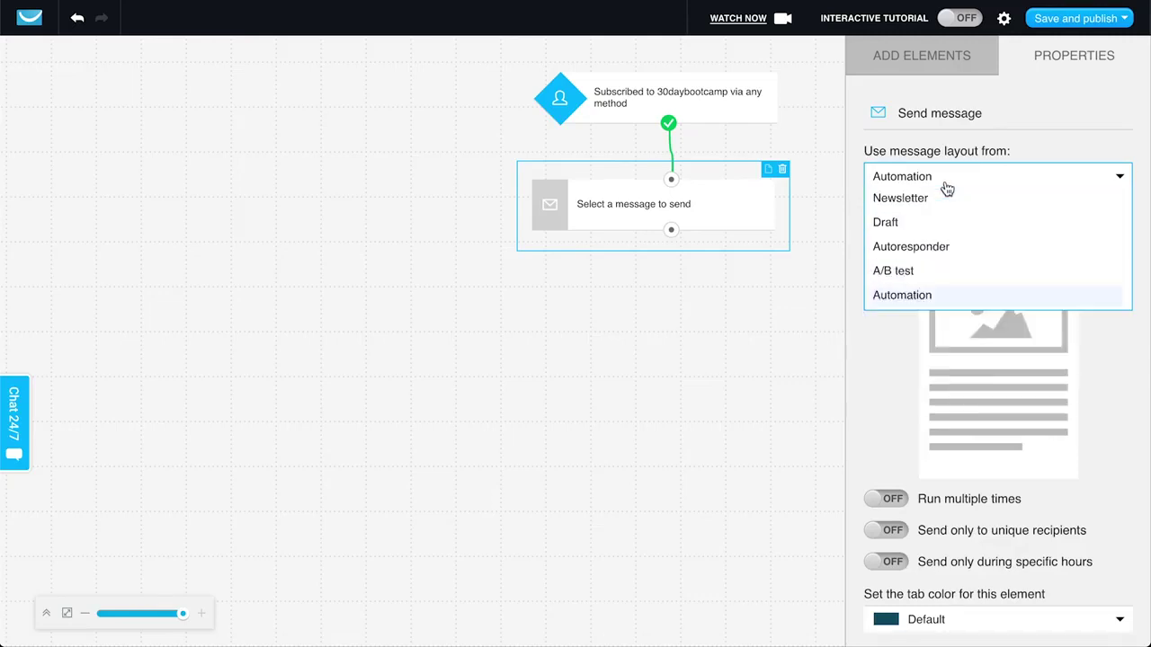
pyautogui.click(904, 222)
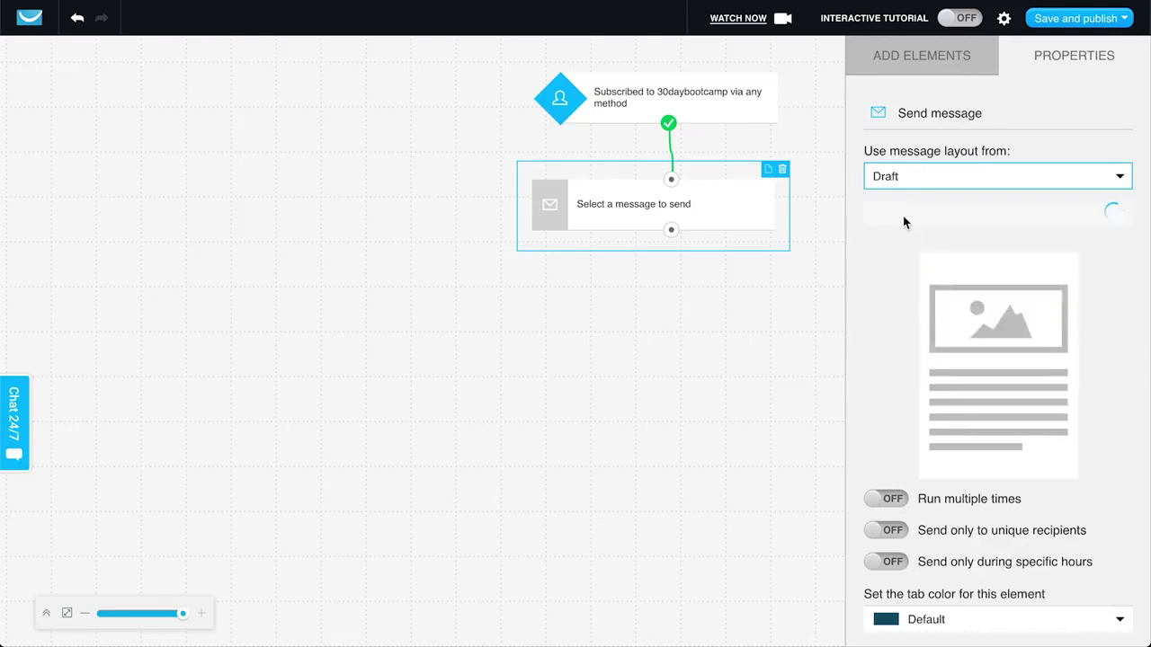
pyautogui.click(971, 211)
pyautogui.click(940, 301)
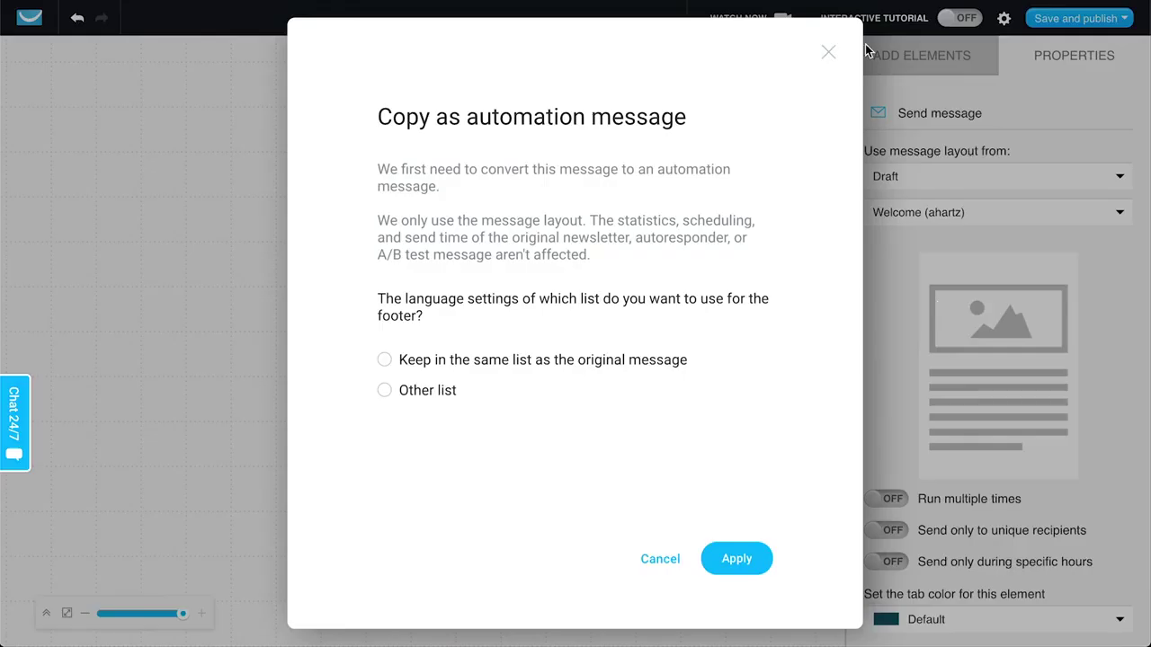
pyautogui.click(735, 543)
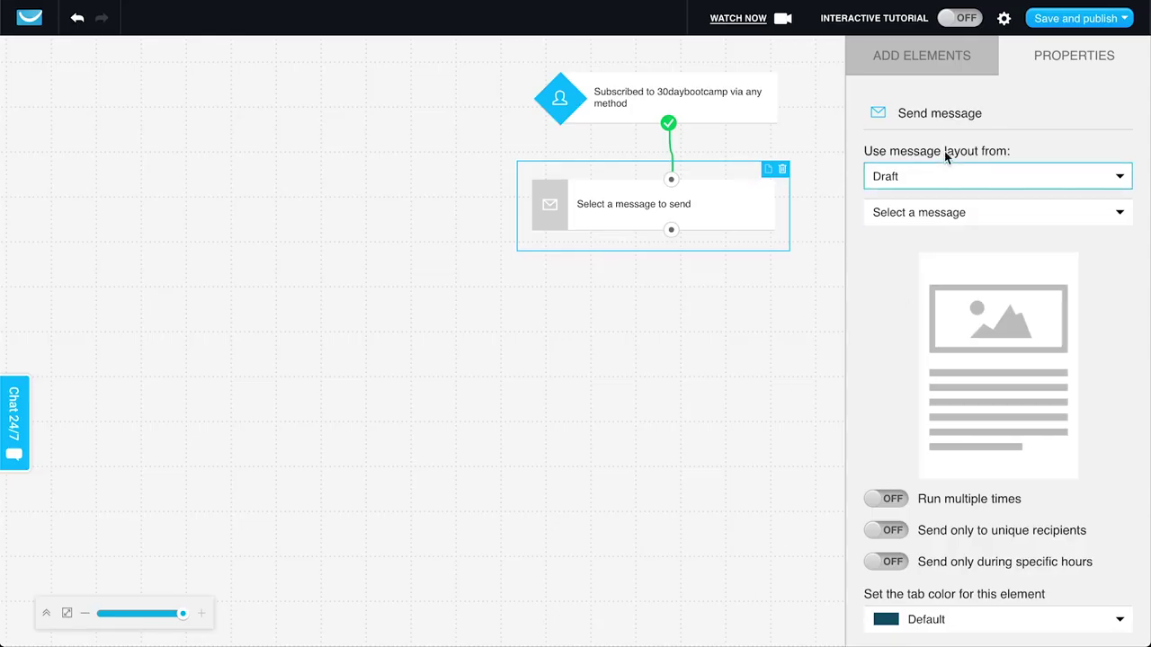
# Step: Add a "Message opened?" condition below the Welcome message, link the two elements, and review the other available actions and filters
pyautogui.click(919, 54)
pyautogui.scroll(-5, 941, 524)
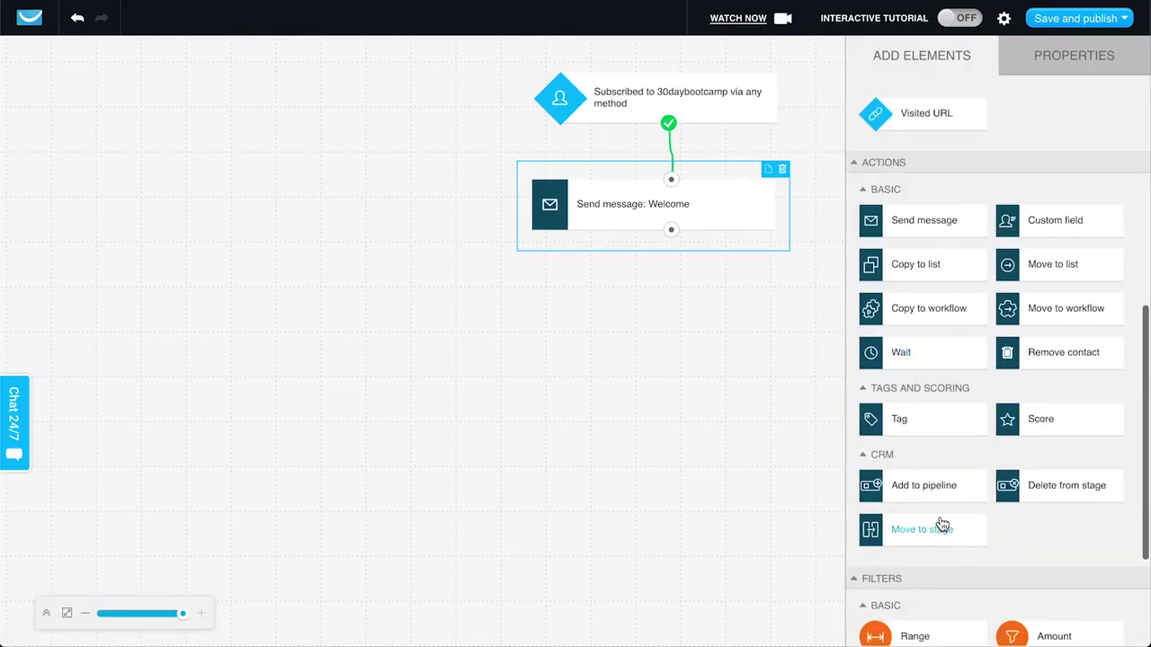
pyautogui.scroll(5, 927, 508)
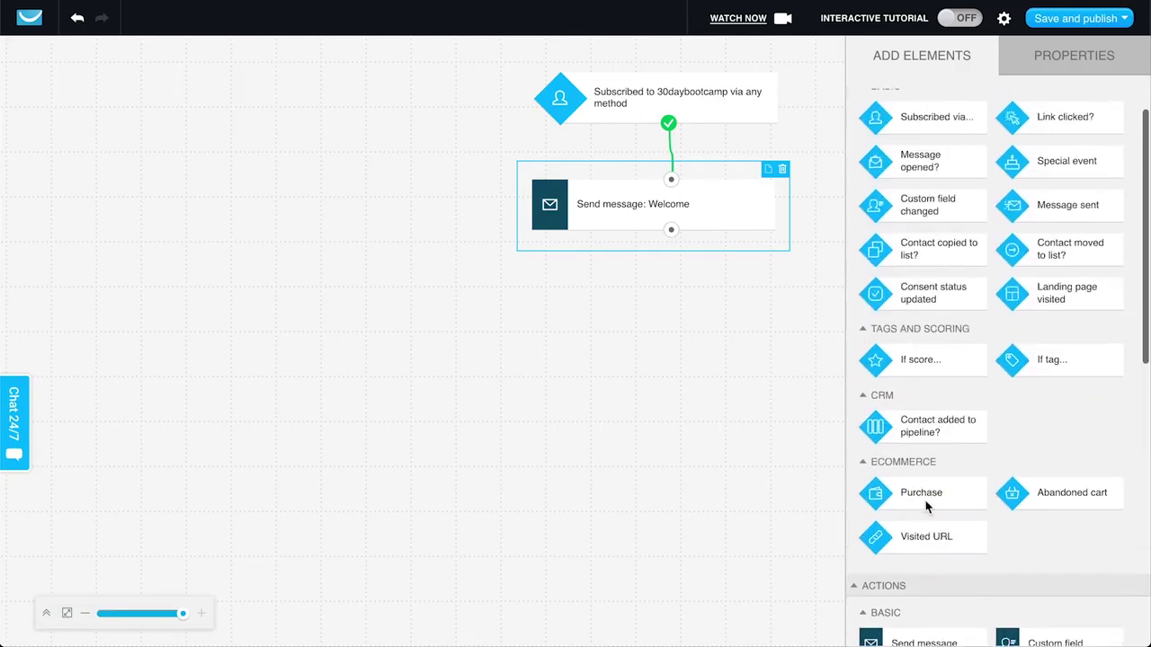
pyautogui.moveTo(904, 216); pyautogui.dragTo(671, 230)
pyautogui.click(892, 72)
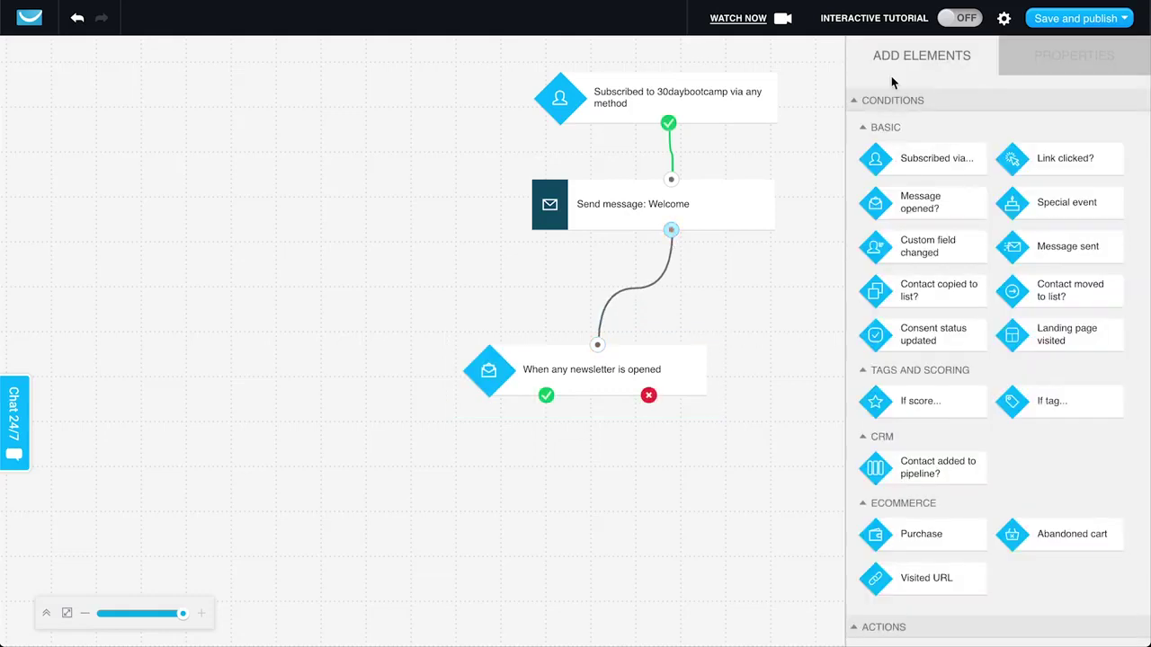
pyautogui.scroll(-5, 948, 313)
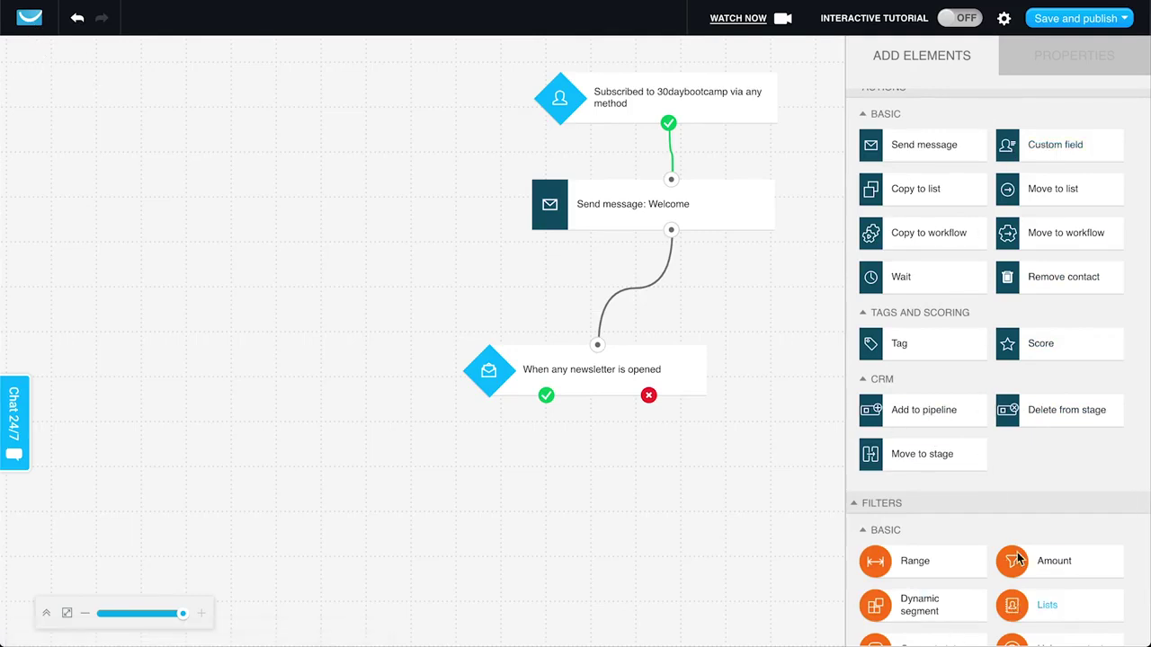
pyautogui.scroll(6, 1042, 331)
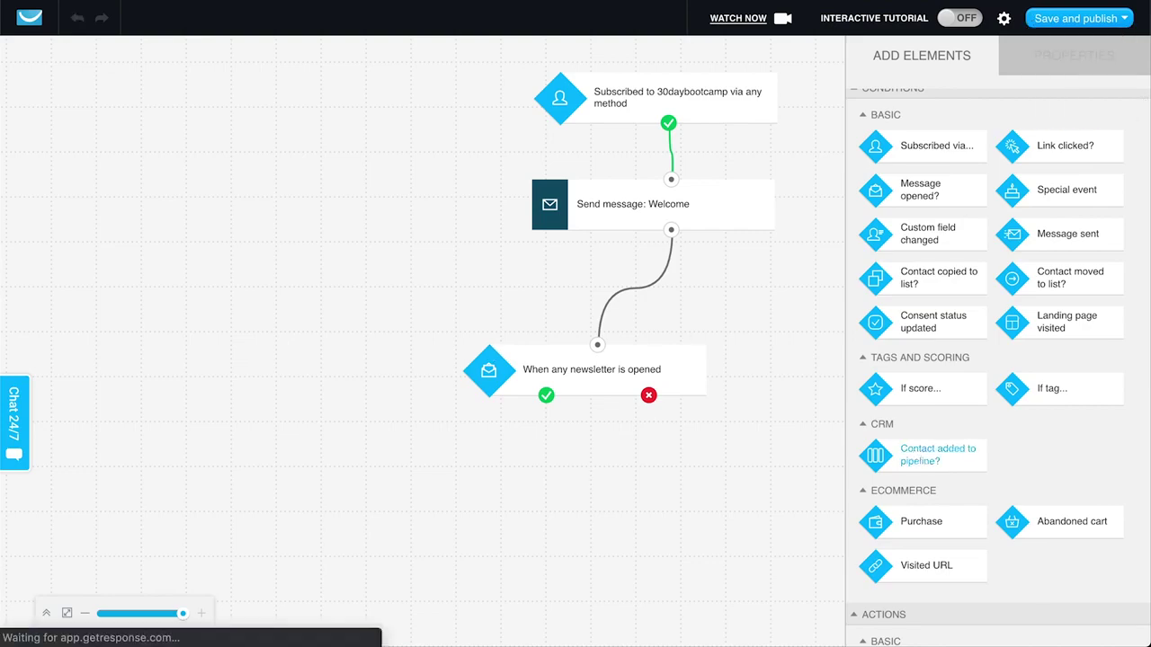
# Step: Leave the workflow editor for the Webinars section and start creating a new webinar
pyautogui.press('F5')
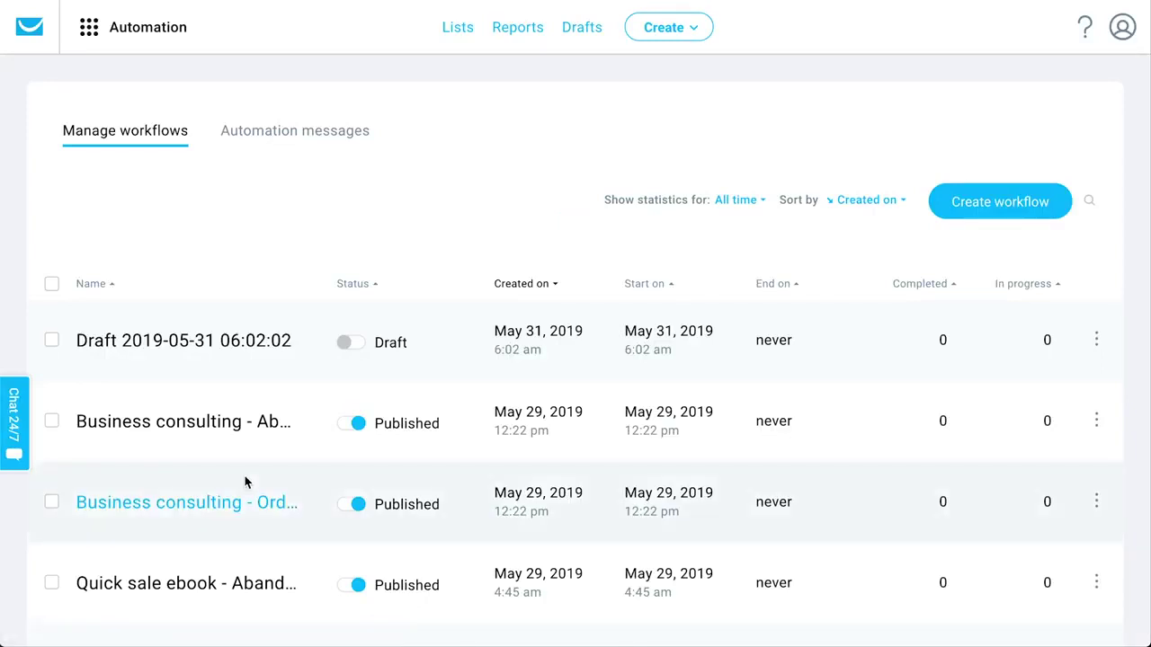
pyautogui.click(153, 23)
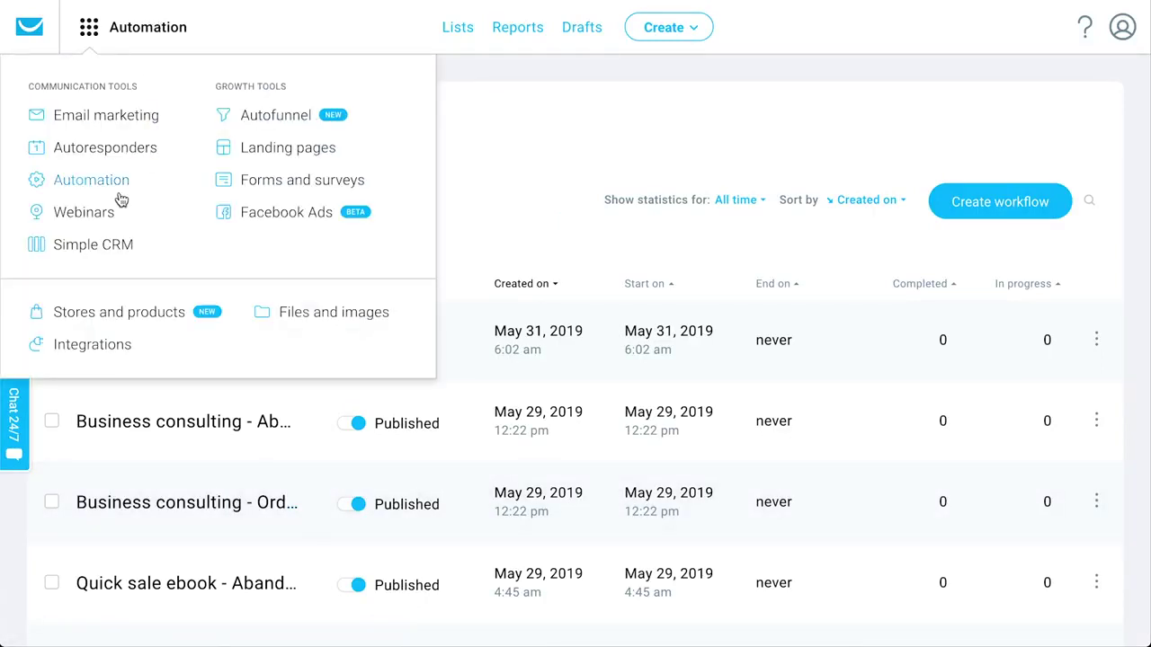
pyautogui.click(83, 214)
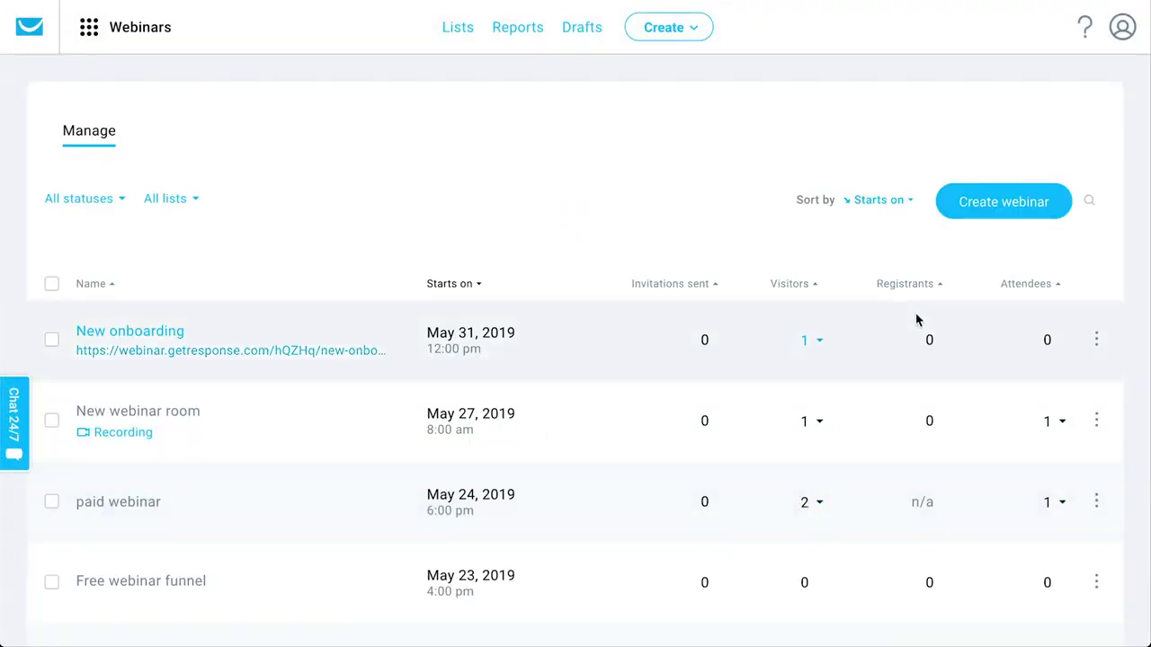
pyautogui.click(1016, 212)
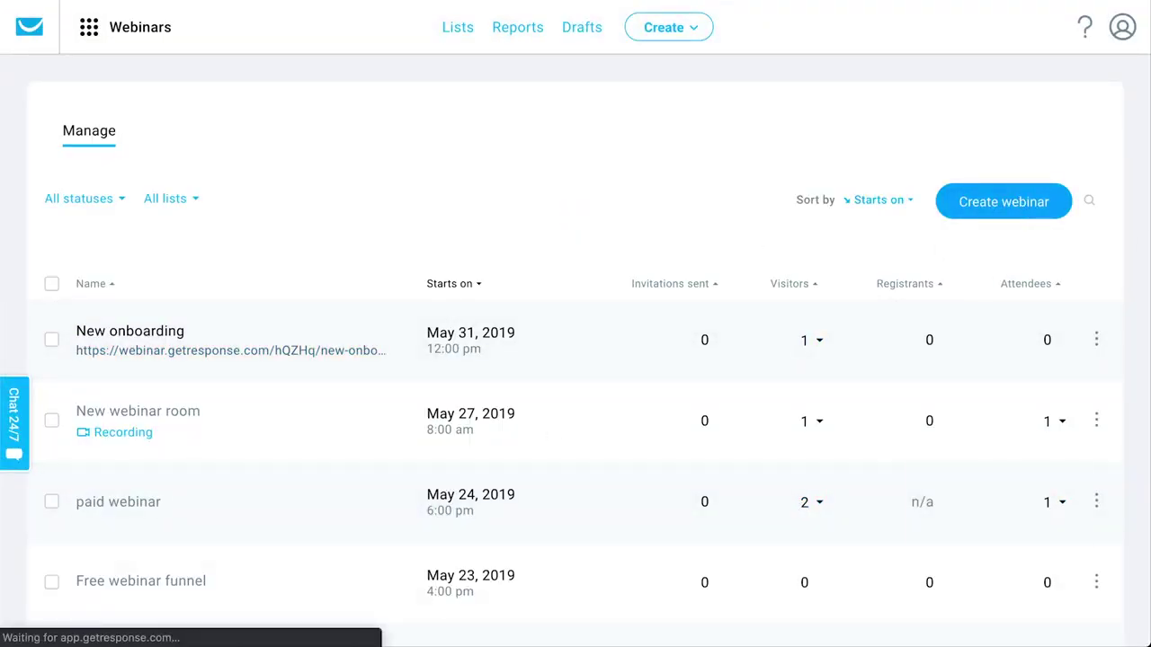
# Step: Examine the new webinar's name, URL, start time, registration and reminder settings, along with the save and invitation options
pyautogui.scroll(-1, 218, 294)
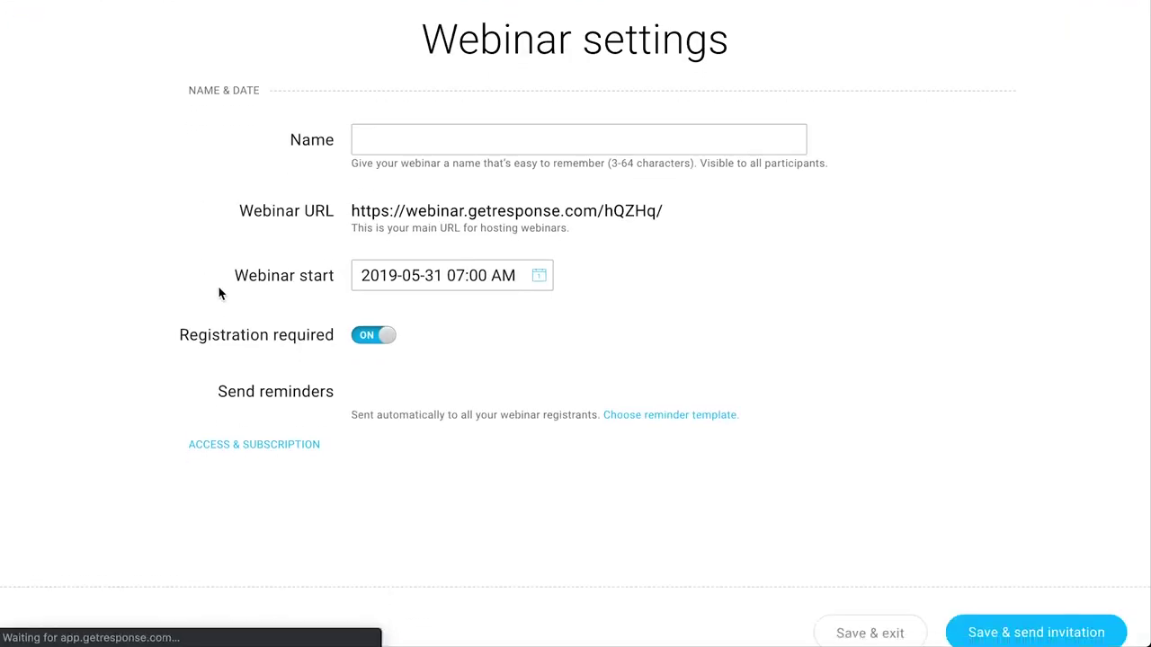
pyautogui.scroll(-3, 287, 396)
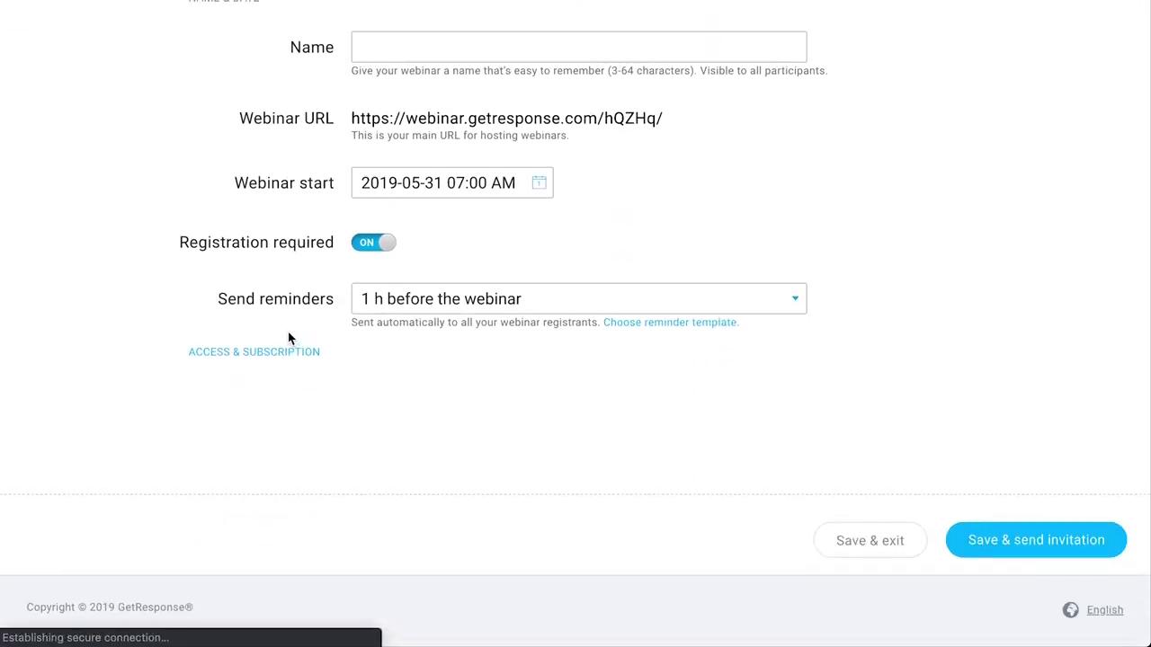
pyautogui.scroll(3, 578, 198)
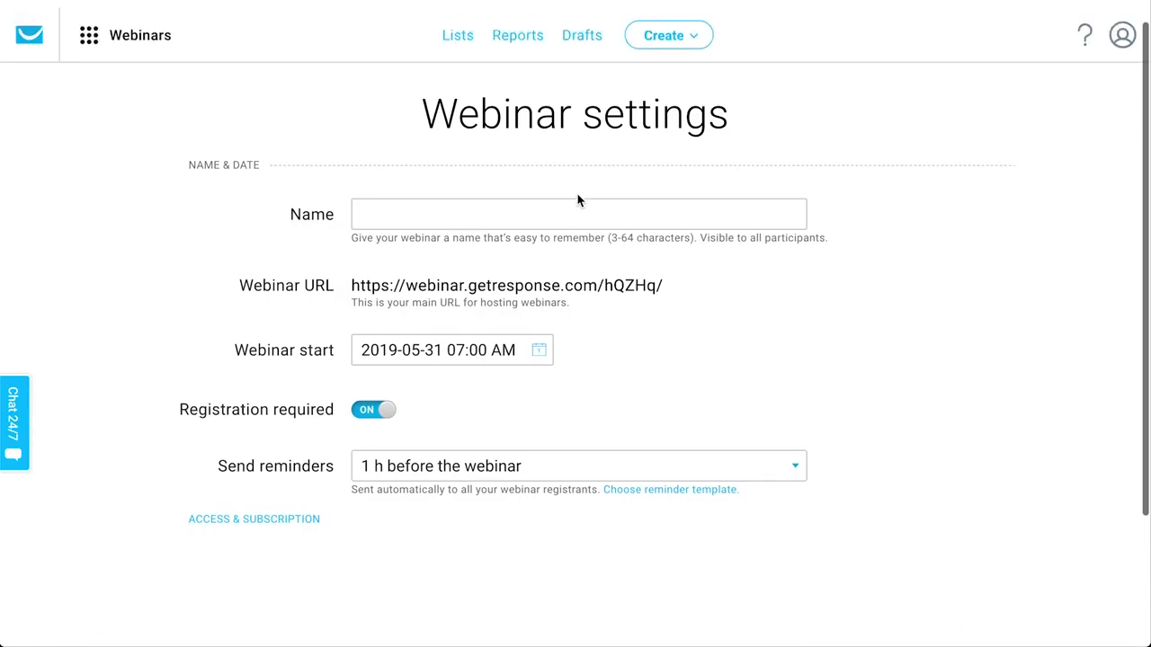
pyautogui.scroll(-3, 502, 321)
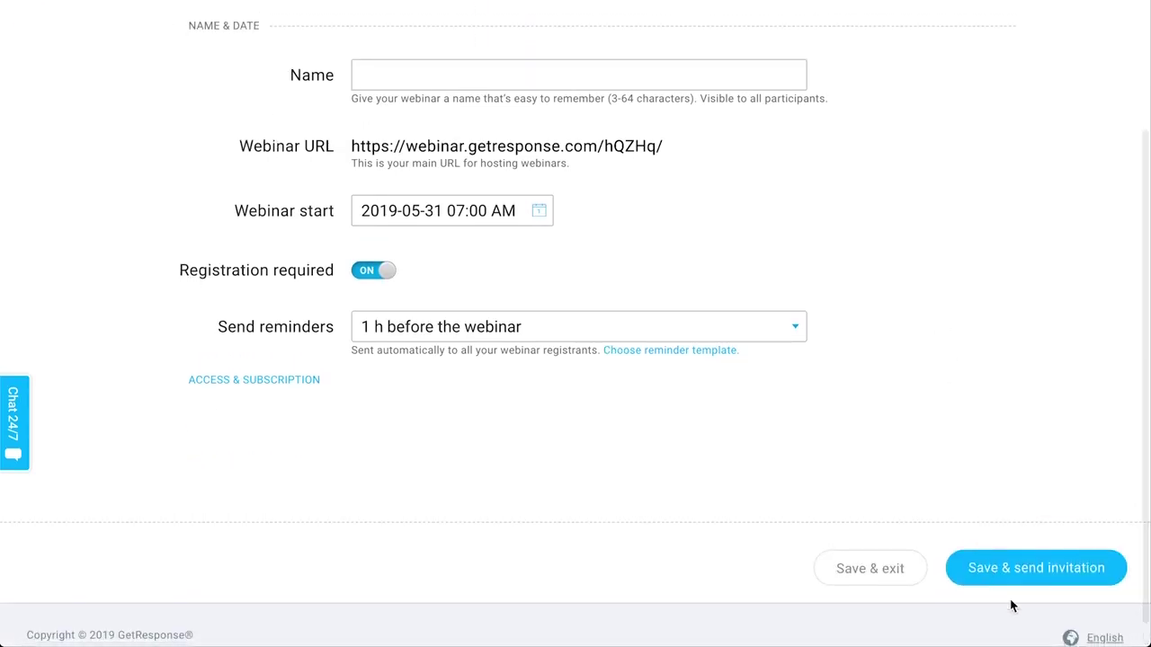
pyautogui.scroll(3, 989, 449)
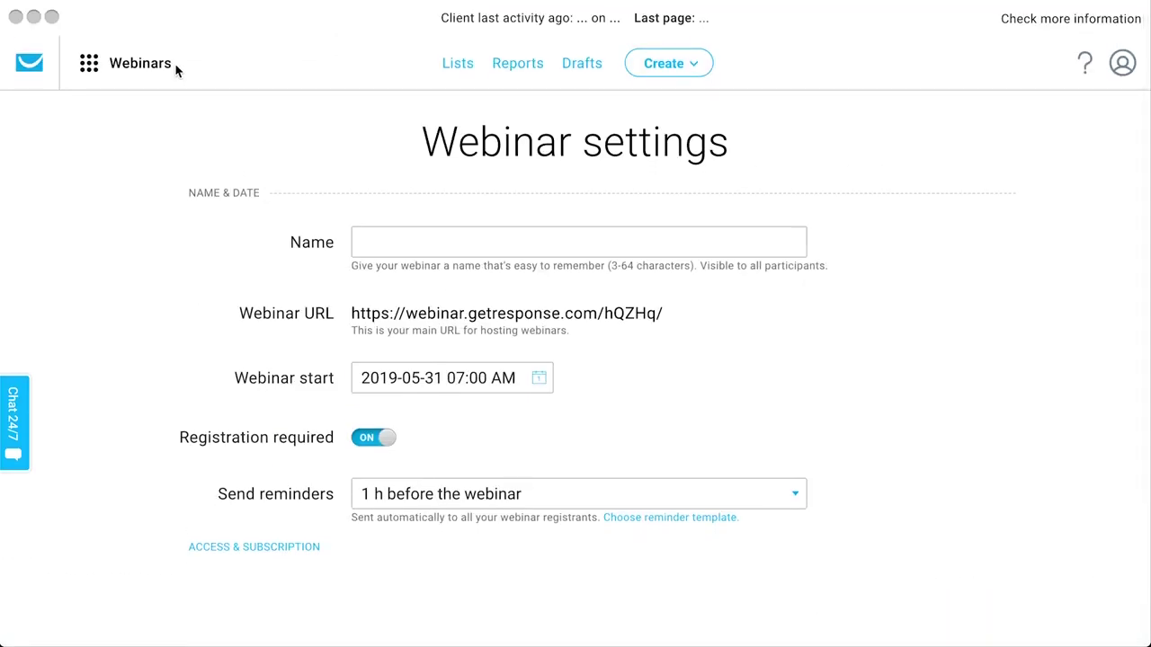
pyautogui.click(176, 69)
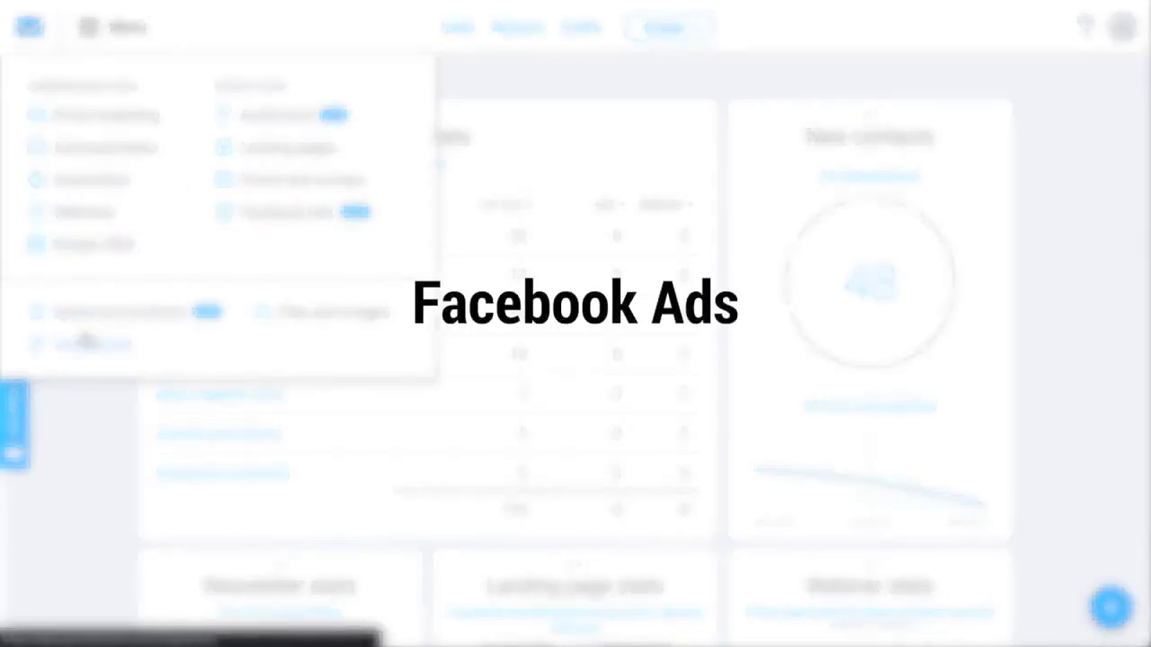